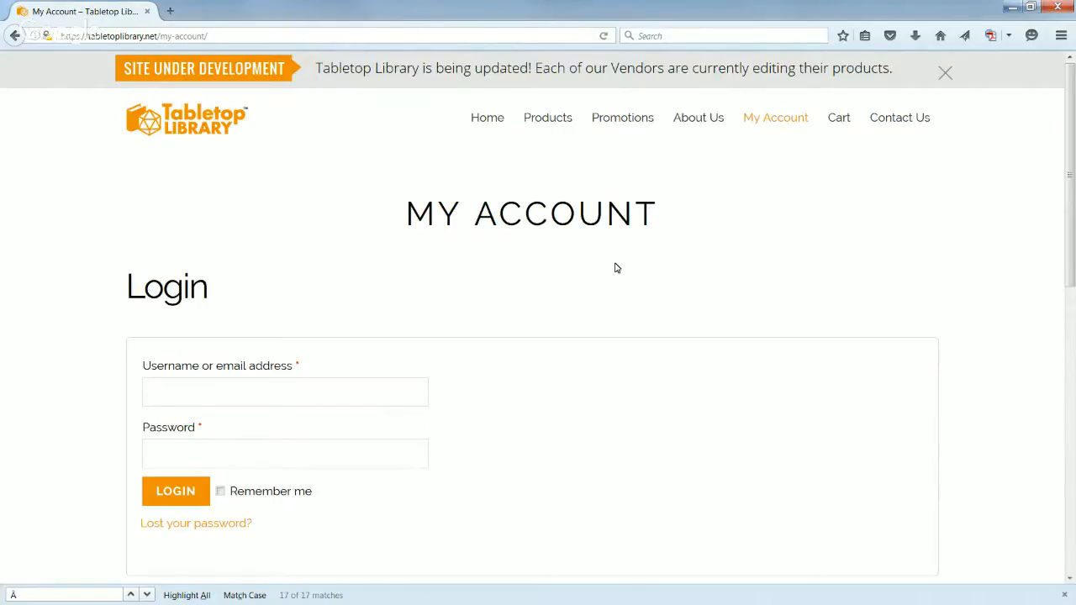
# Open the store's home page and look through its featured and top rated products
pyautogui.click(210, 122)
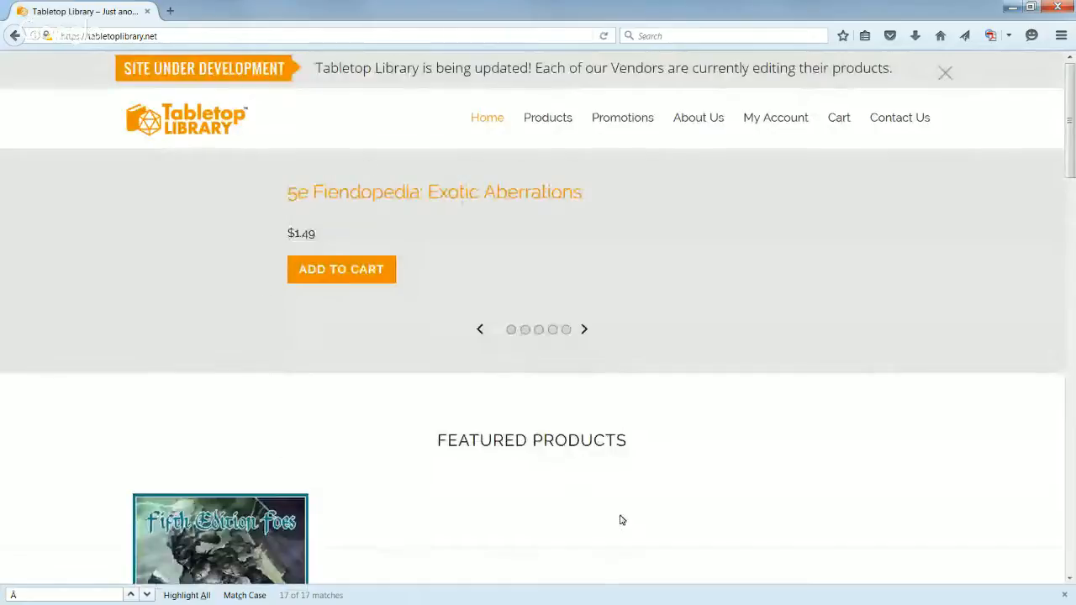
pyautogui.scroll(-1, 622, 520)
pyautogui.scroll(-4, 622, 519)
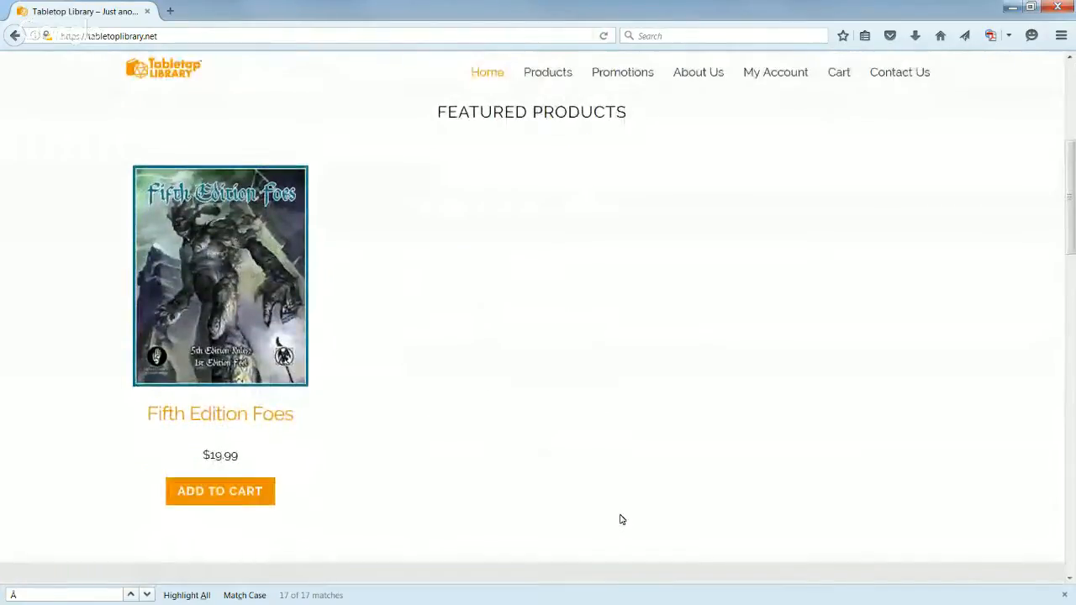
pyautogui.scroll(-5, 623, 520)
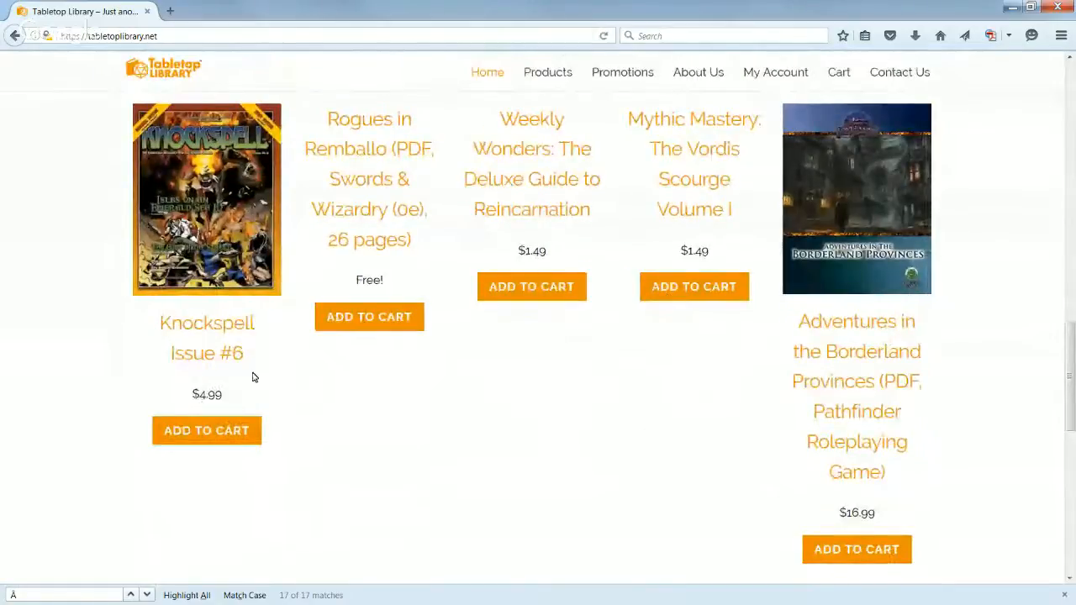
pyautogui.scroll(4, 493, 478)
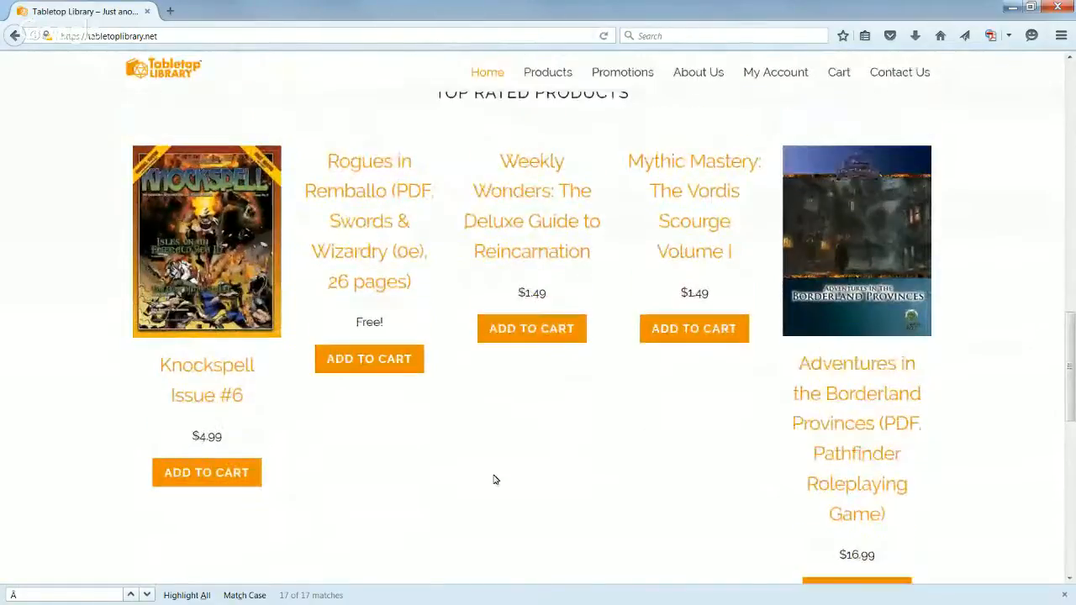
pyautogui.scroll(2, 494, 479)
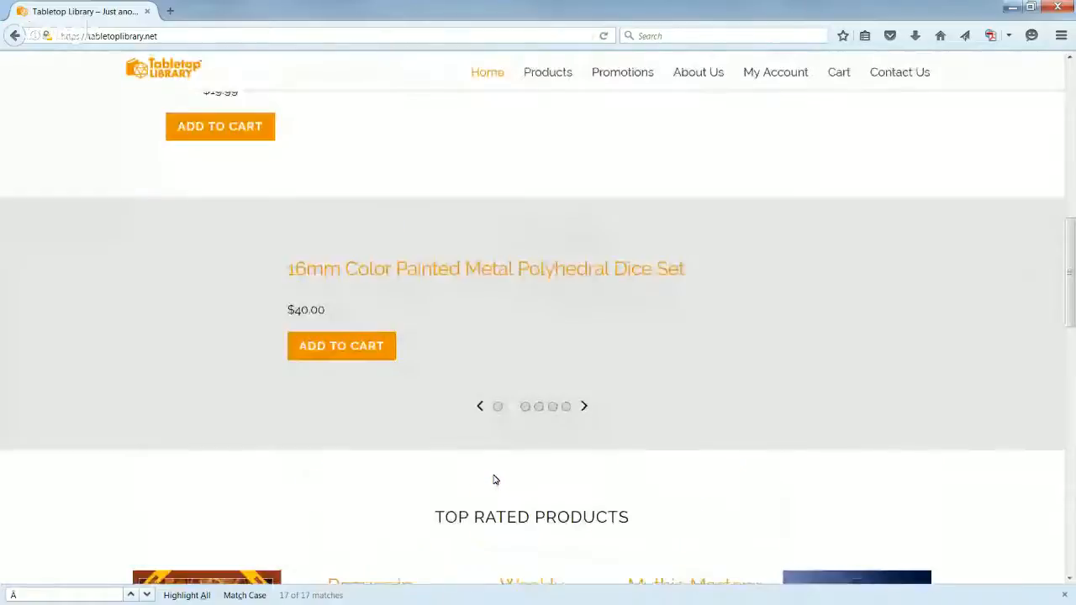
pyautogui.scroll(9, 495, 479)
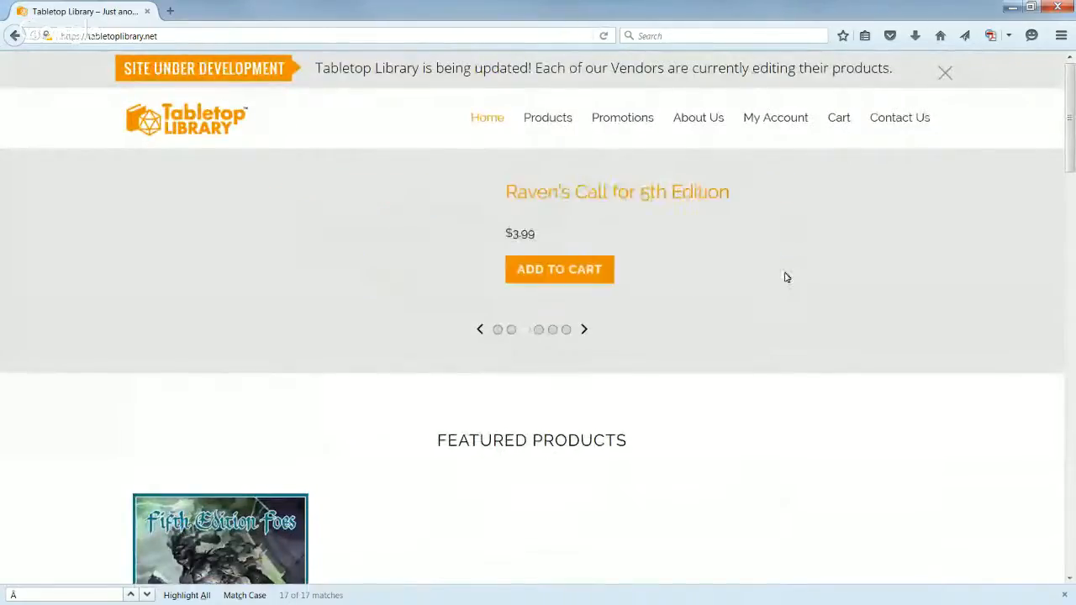
# Log in to the vendor account on the My Account page with the saved e-mail address and account password
pyautogui.click(790, 126)
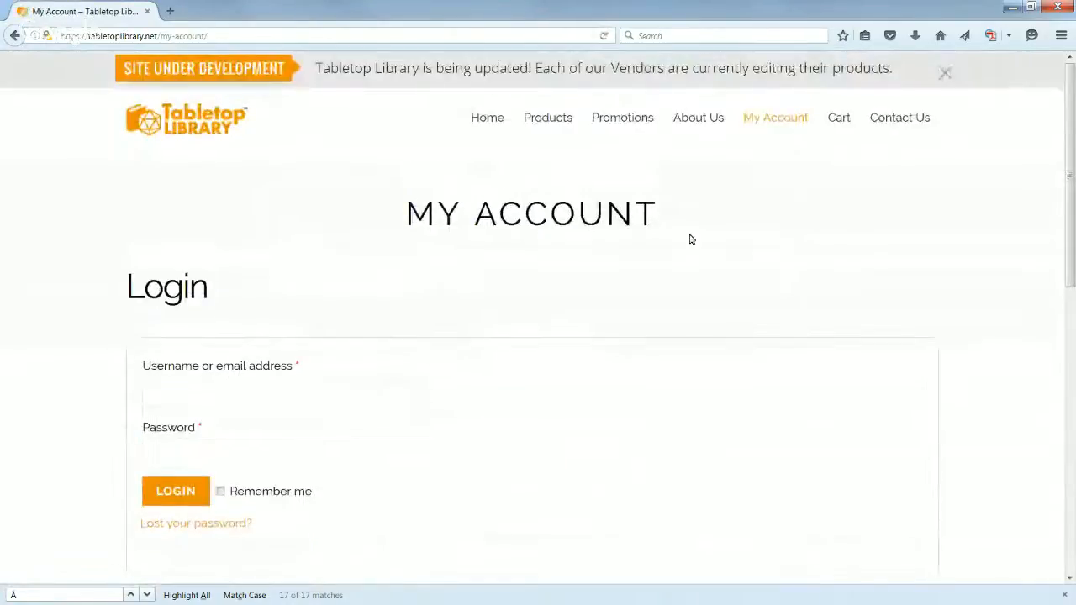
pyautogui.click(320, 401)
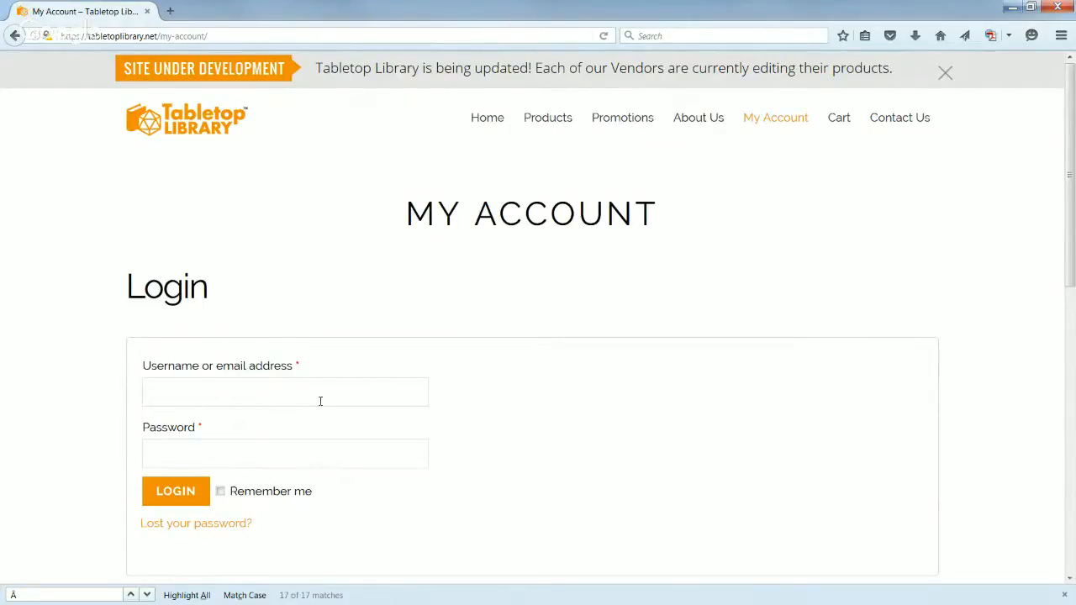
pyautogui.write('n')
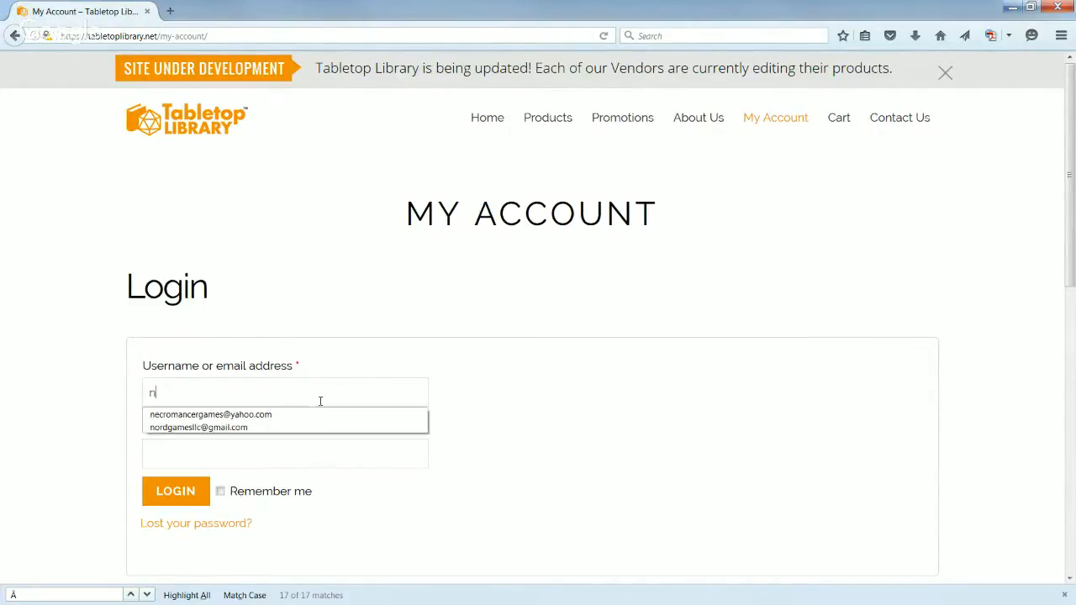
pyautogui.click(259, 414)
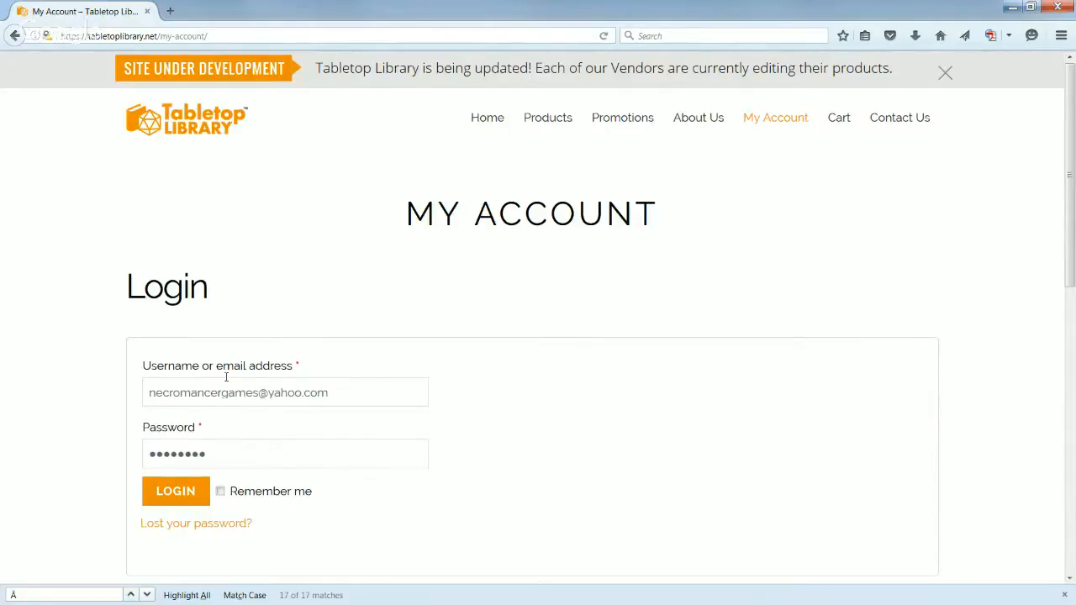
pyautogui.click(180, 501)
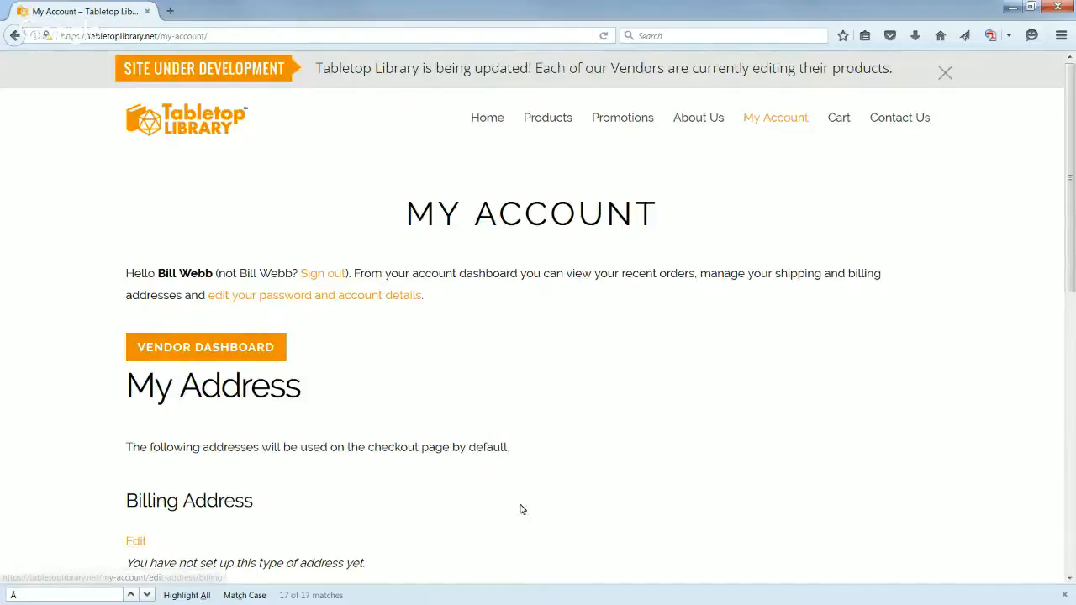
# Examine the password change fields on the account details page, then return to the My Account overview
pyautogui.click(294, 298)
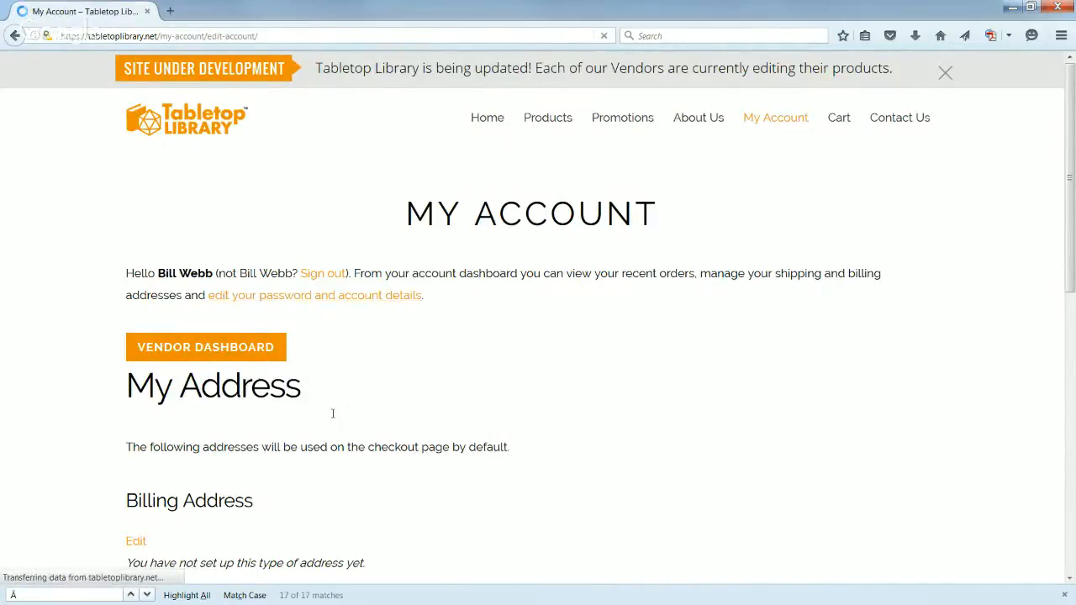
pyautogui.scroll(-3, 497, 413)
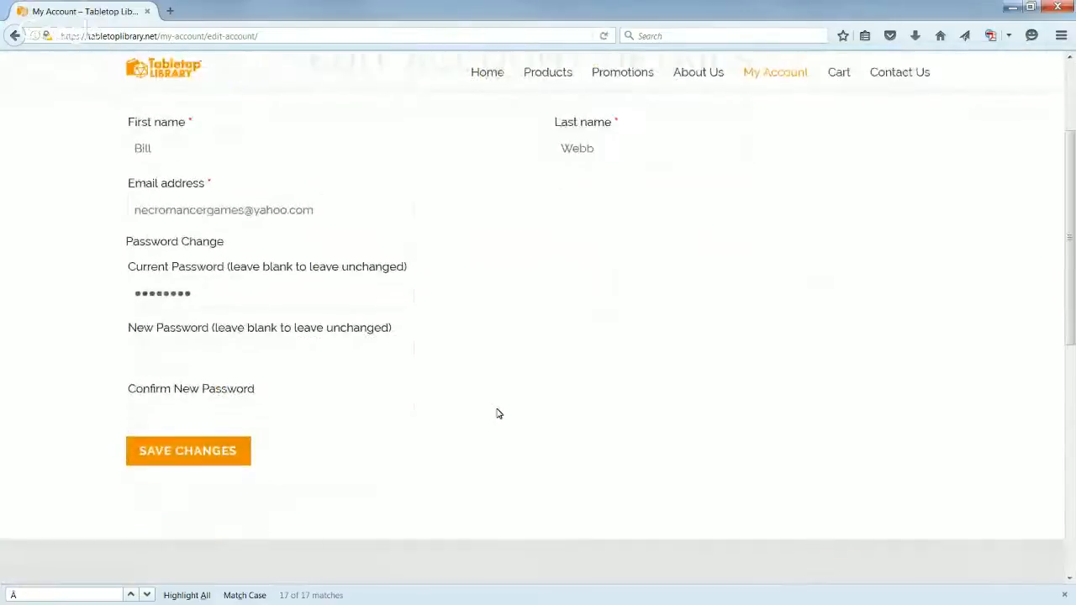
pyautogui.scroll(1, 497, 412)
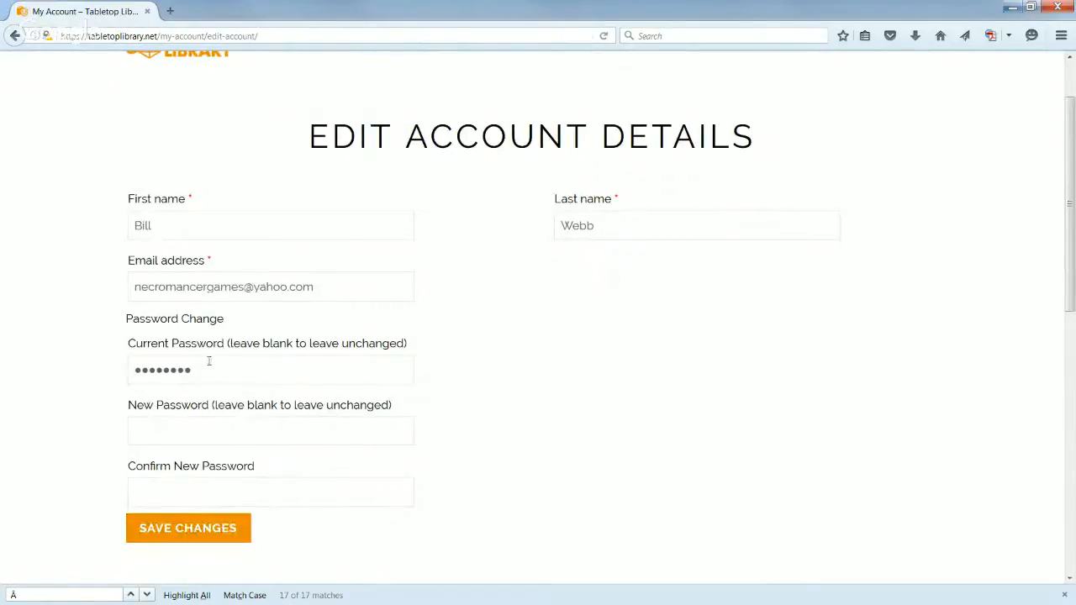
pyautogui.click(224, 428)
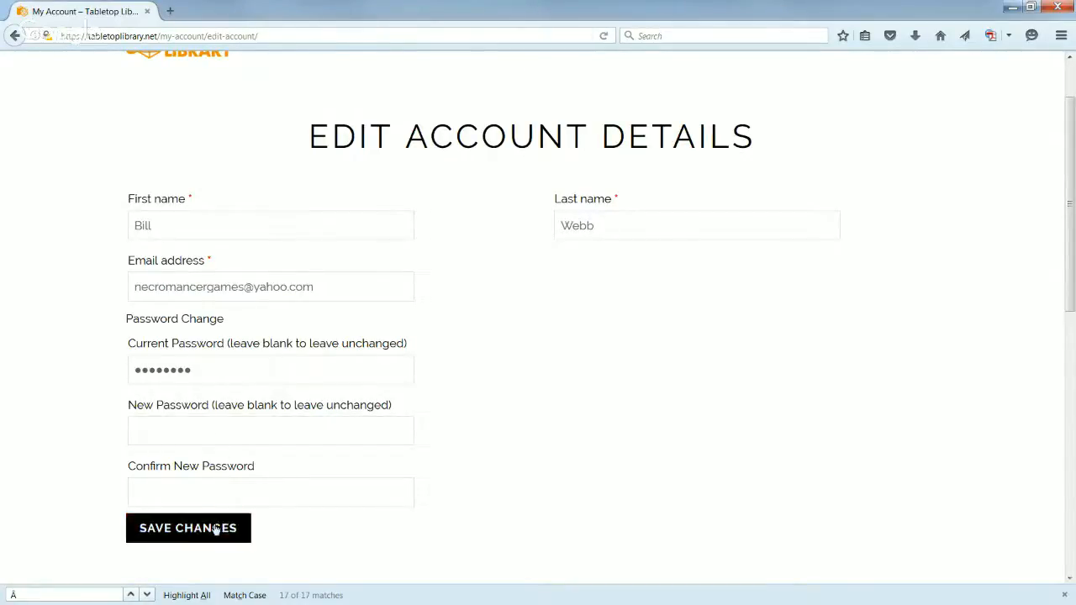
pyautogui.click(346, 488)
pyautogui.hotkey('shift', 'Tab')
pyautogui.hotkey('shift', 'Tab')
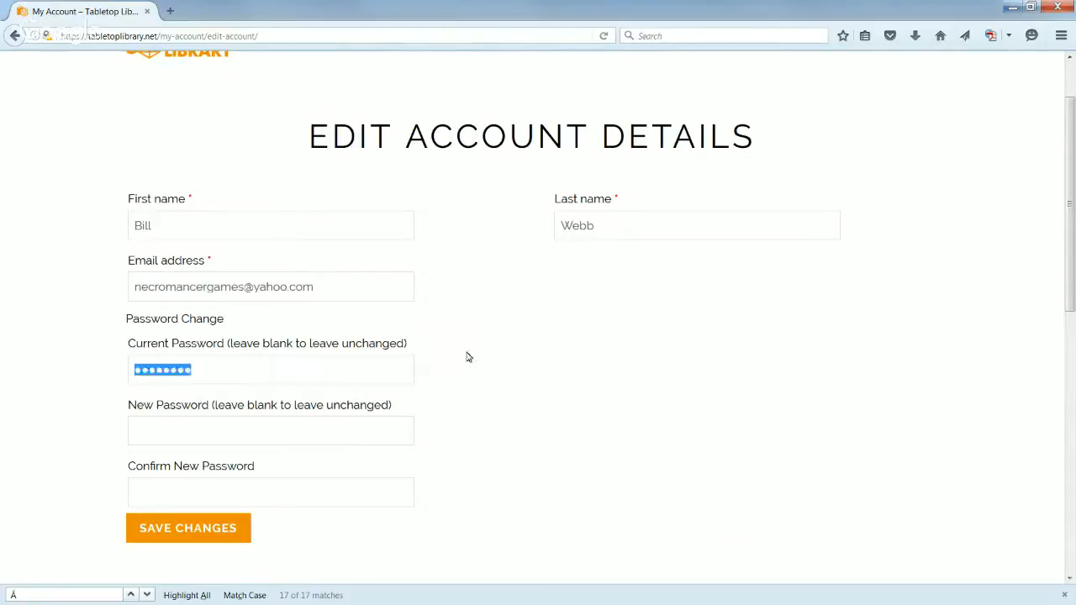
pyautogui.scroll(2, 466, 356)
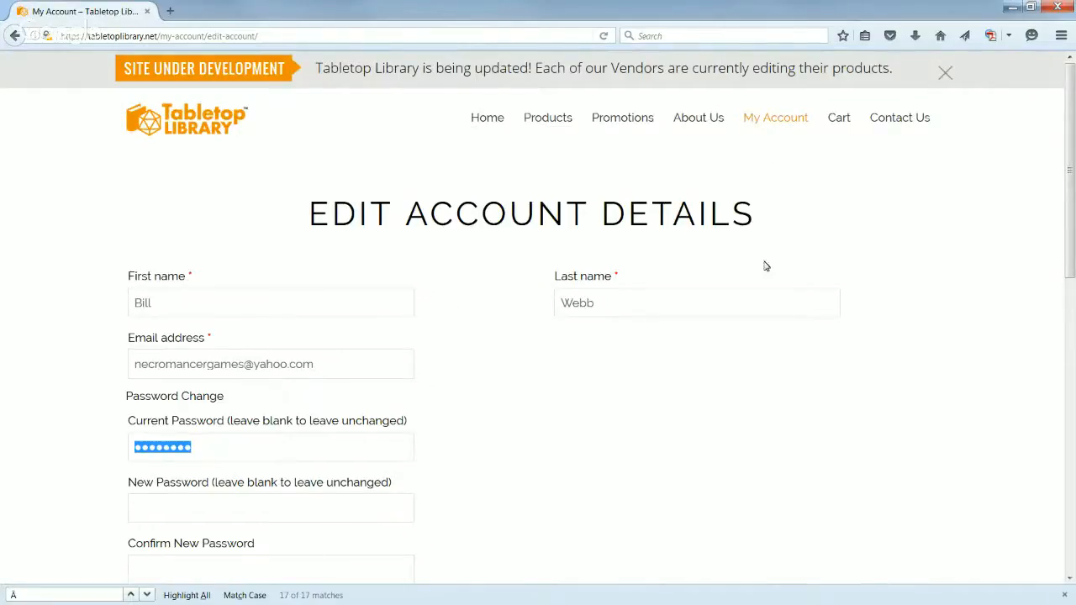
pyautogui.click(766, 122)
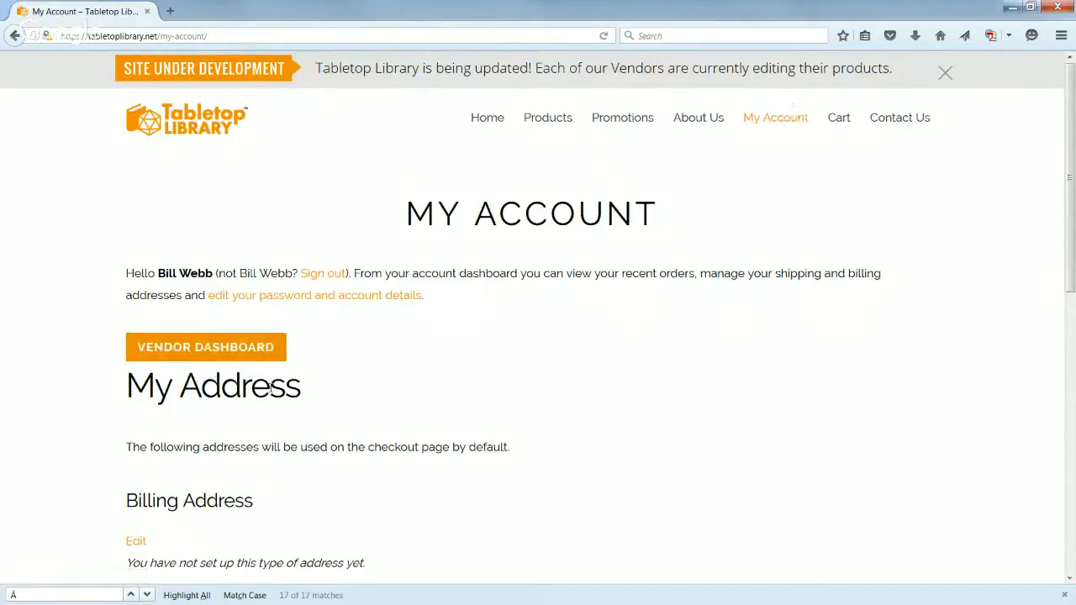
# Reopen the password and account details form to review all its fields, and go back to My Account
pyautogui.click(308, 296)
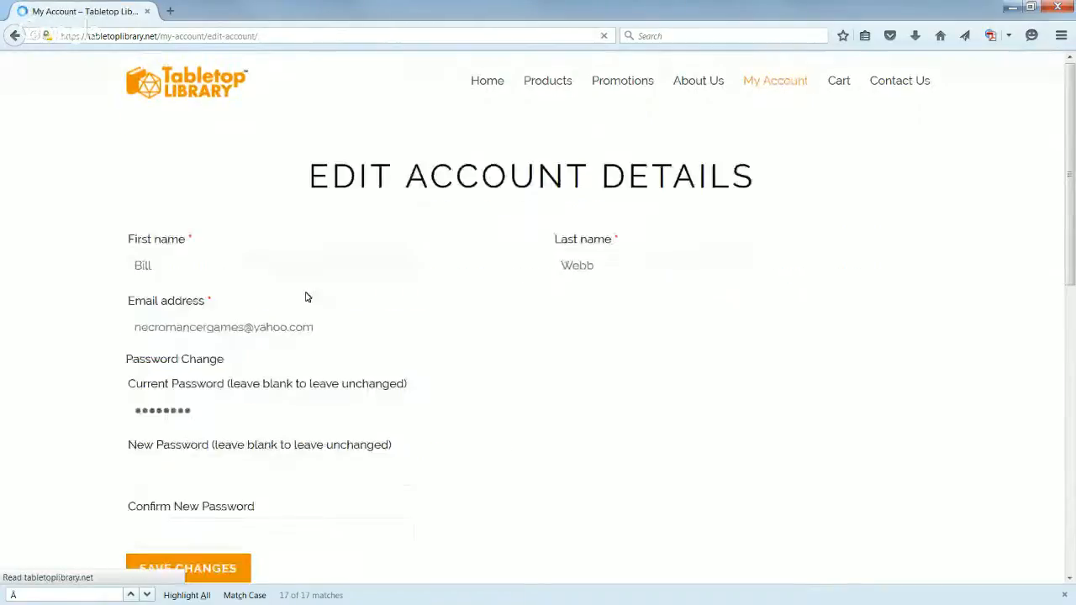
pyautogui.scroll(-1, 326, 470)
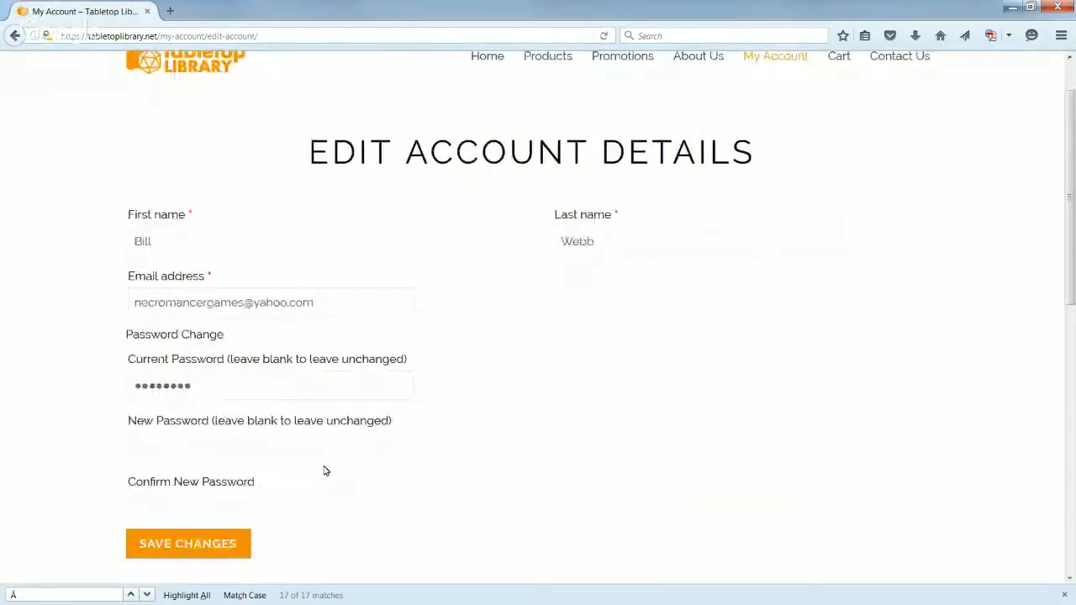
pyautogui.scroll(-2, 327, 471)
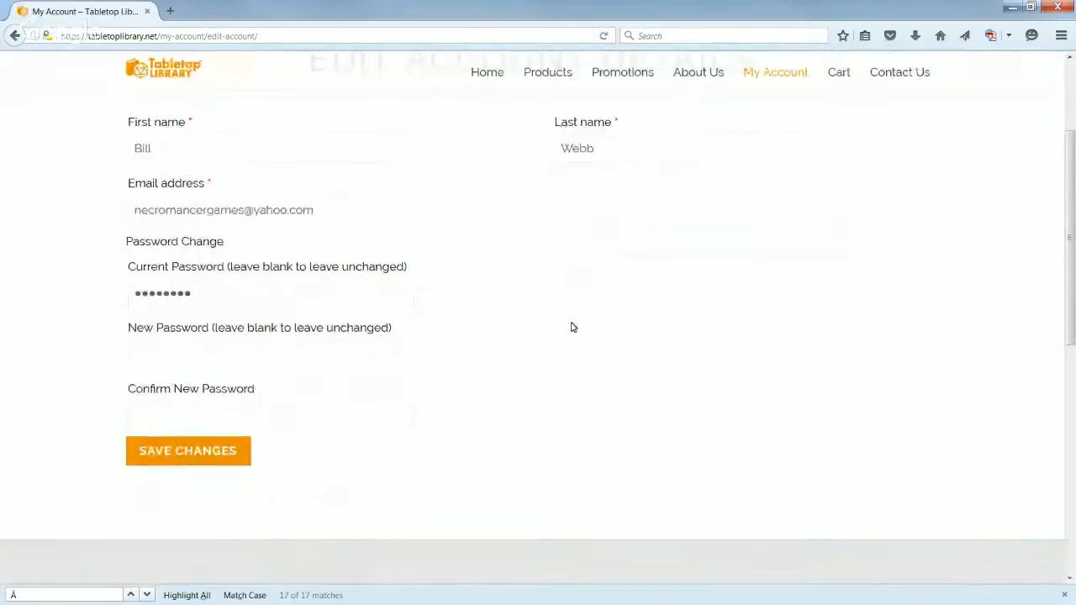
pyautogui.scroll(1, 647, 413)
pyautogui.scroll(3, 647, 414)
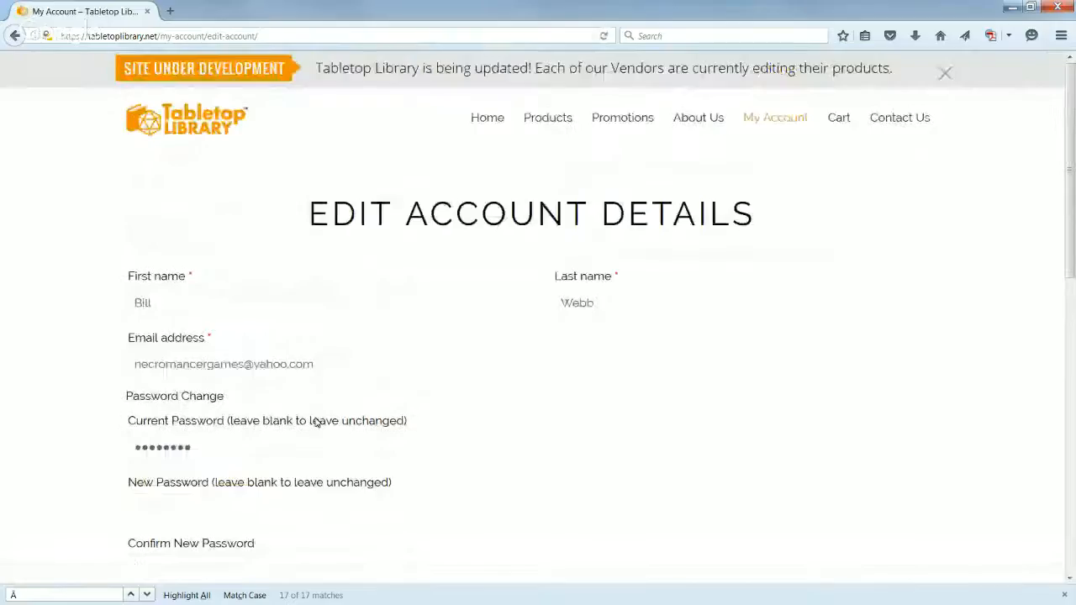
pyautogui.click(759, 110)
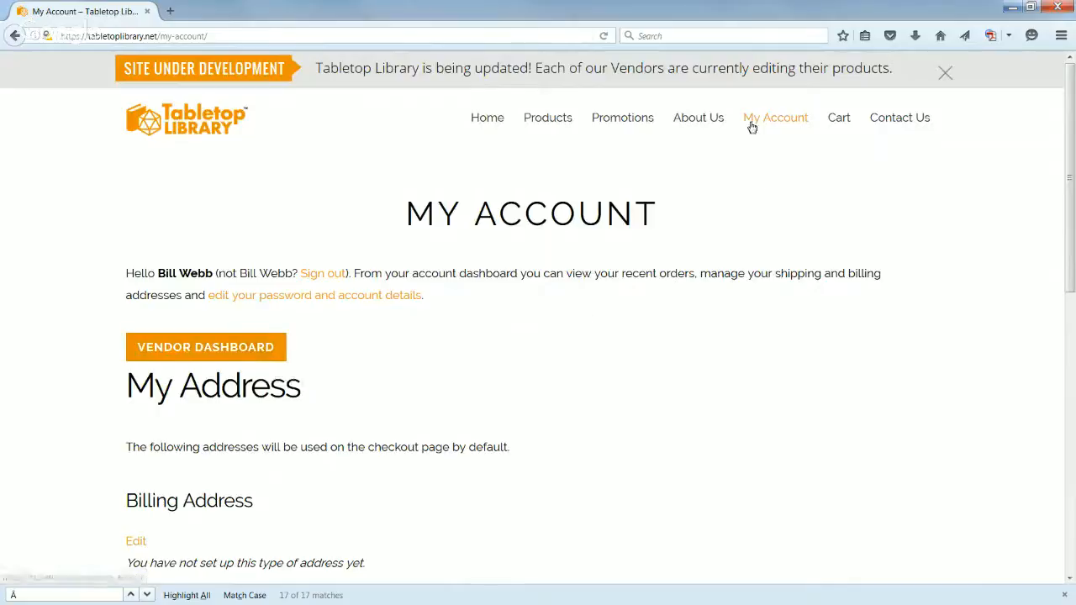
# Open the vendor dashboard from the account page and go to its media library
pyautogui.click(228, 353)
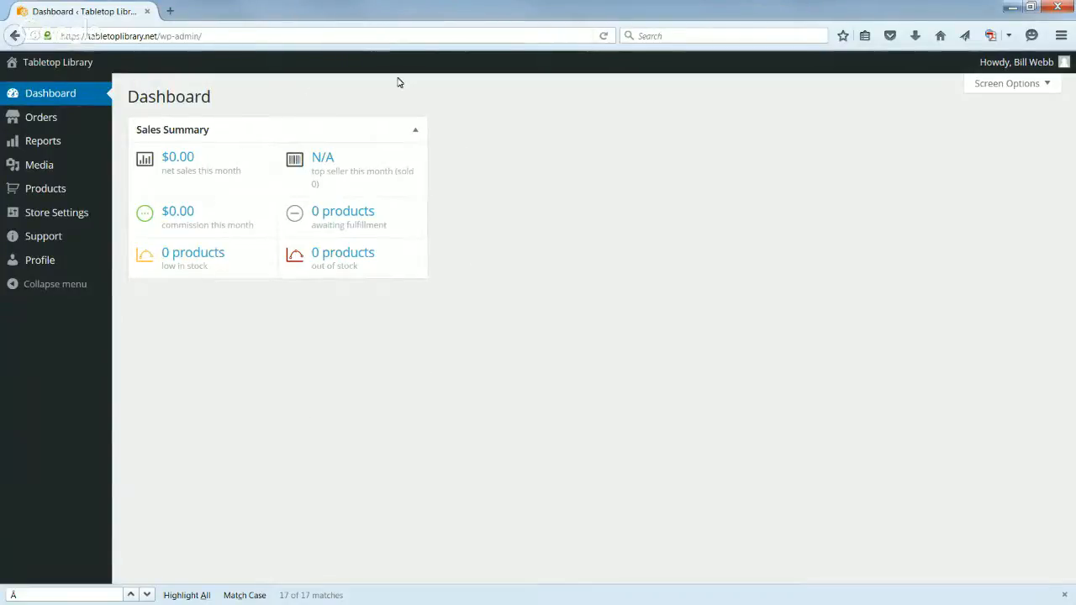
pyautogui.moveTo(54, 174)
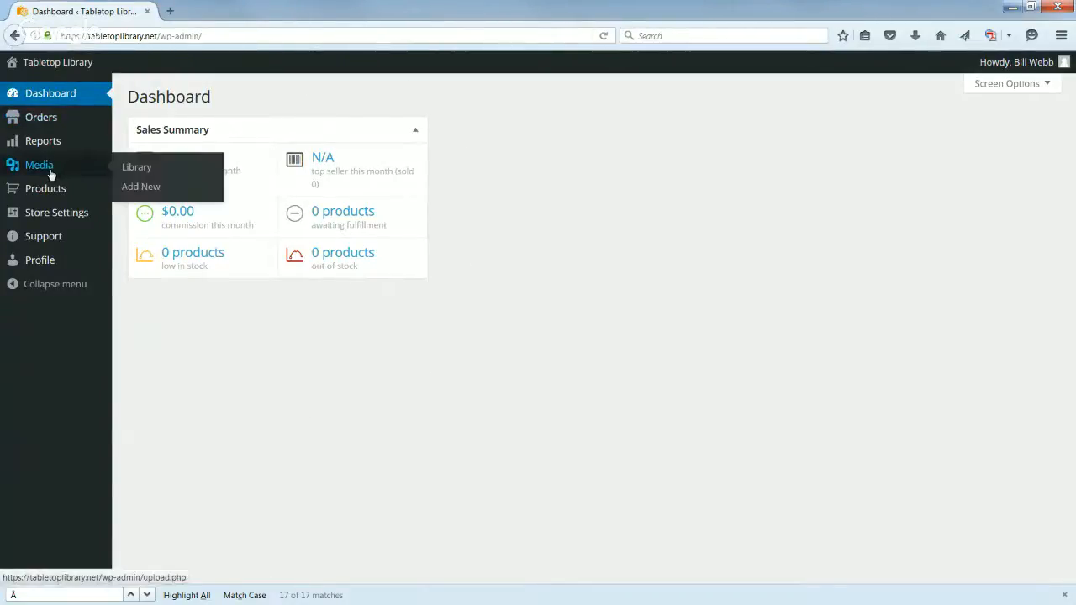
pyautogui.moveTo(51, 196)
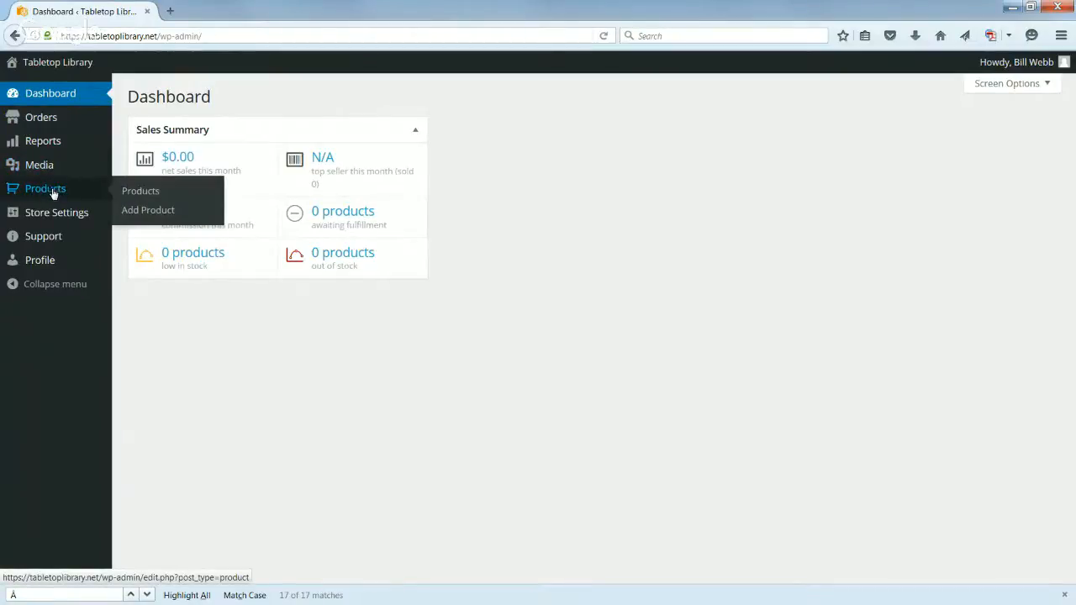
pyautogui.click(43, 173)
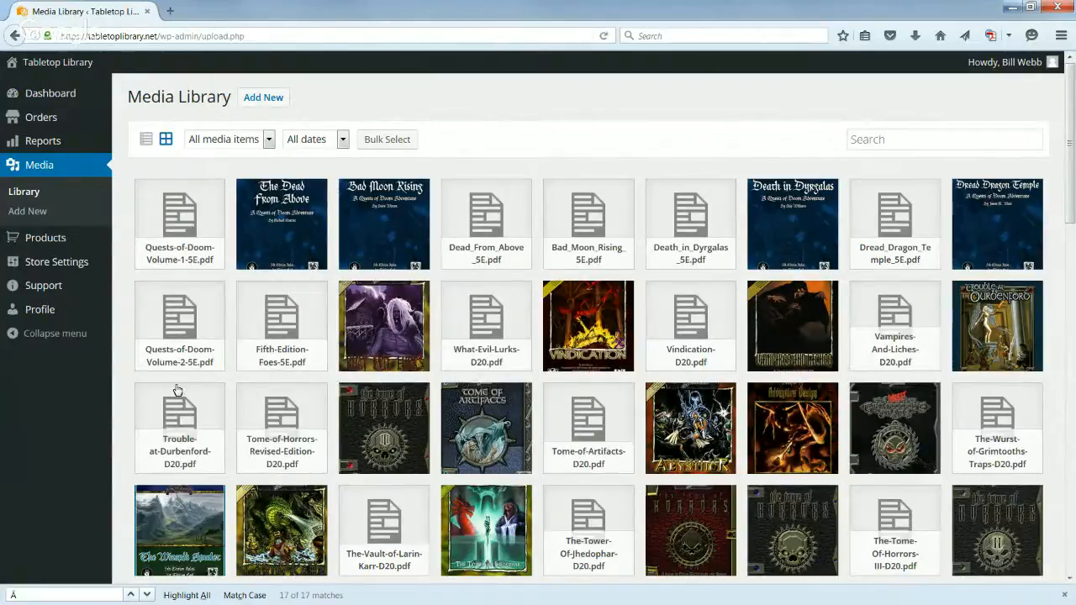
# View the attachment details of the Vindication cover image and of Vindication-D20.pdf, closing each one
pyautogui.click(583, 338)
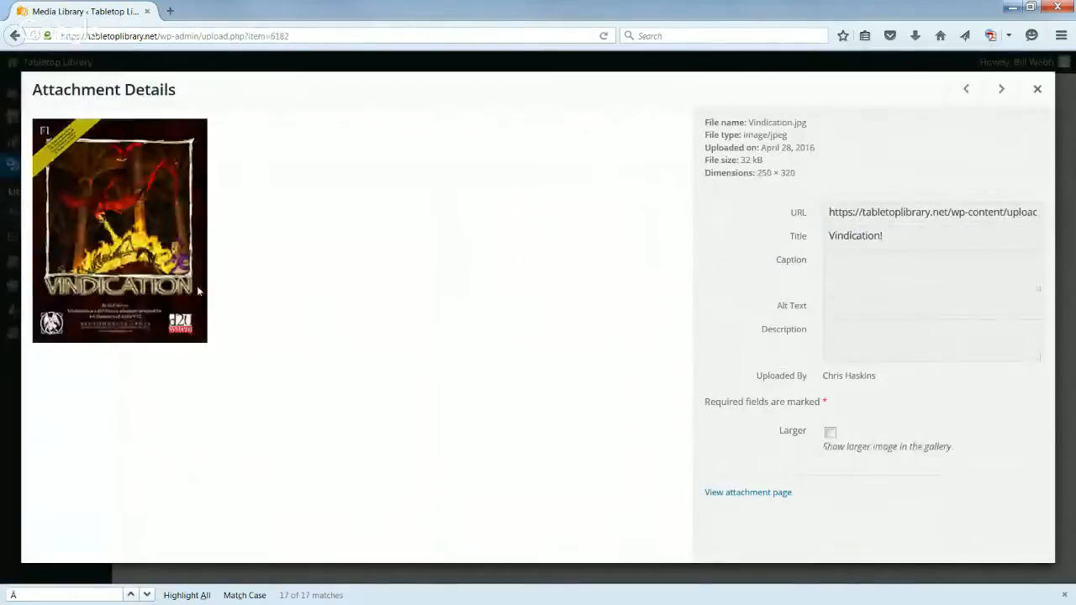
pyautogui.click(1037, 89)
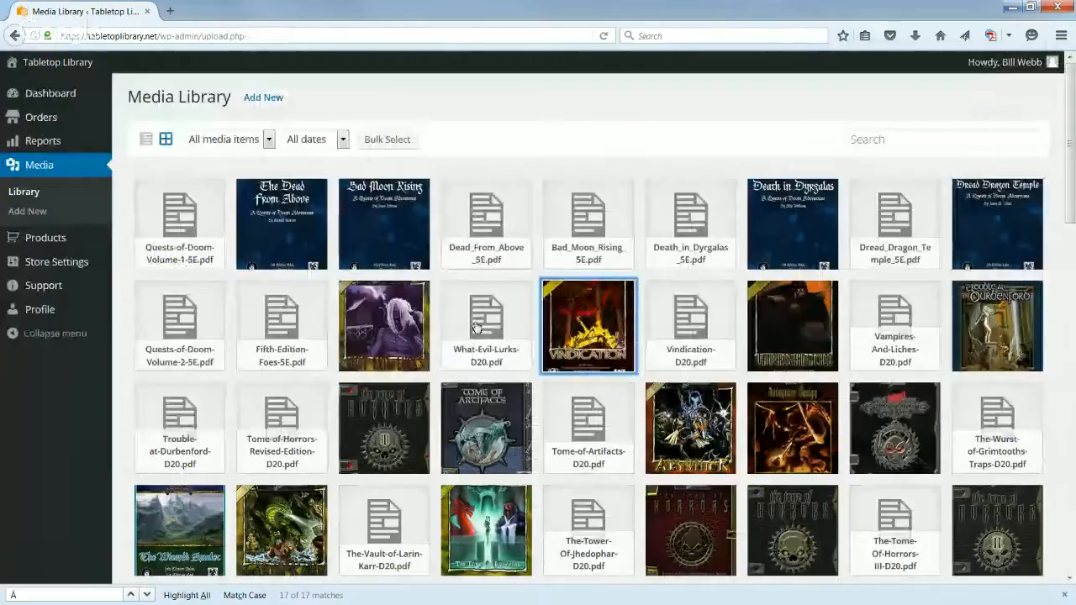
pyautogui.click(698, 317)
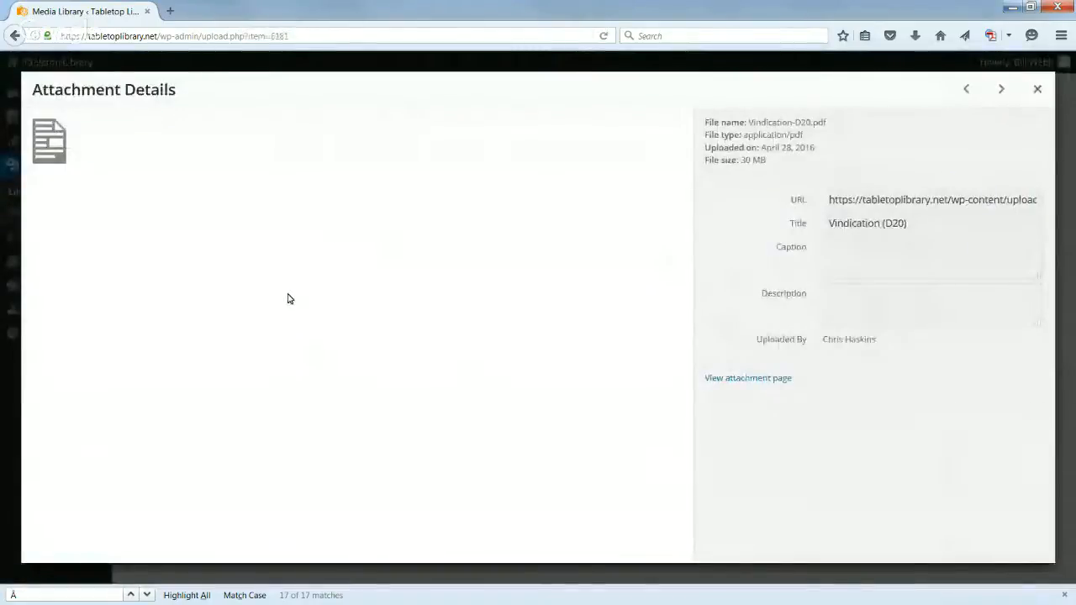
pyautogui.click(1037, 90)
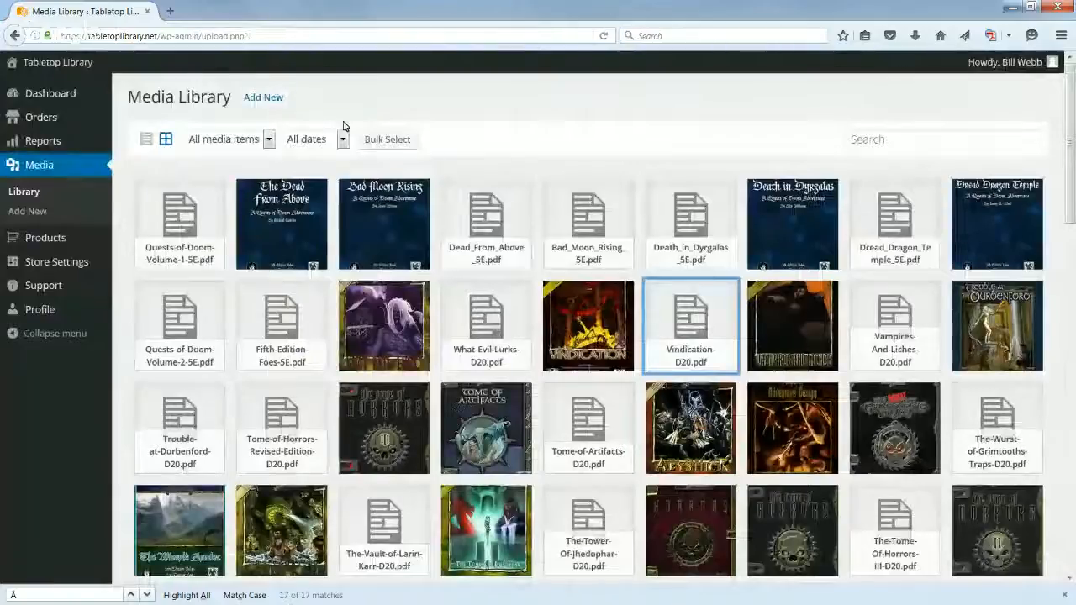
# Open the vendor's product list and search the products for "vin"
pyautogui.moveTo(34, 240)
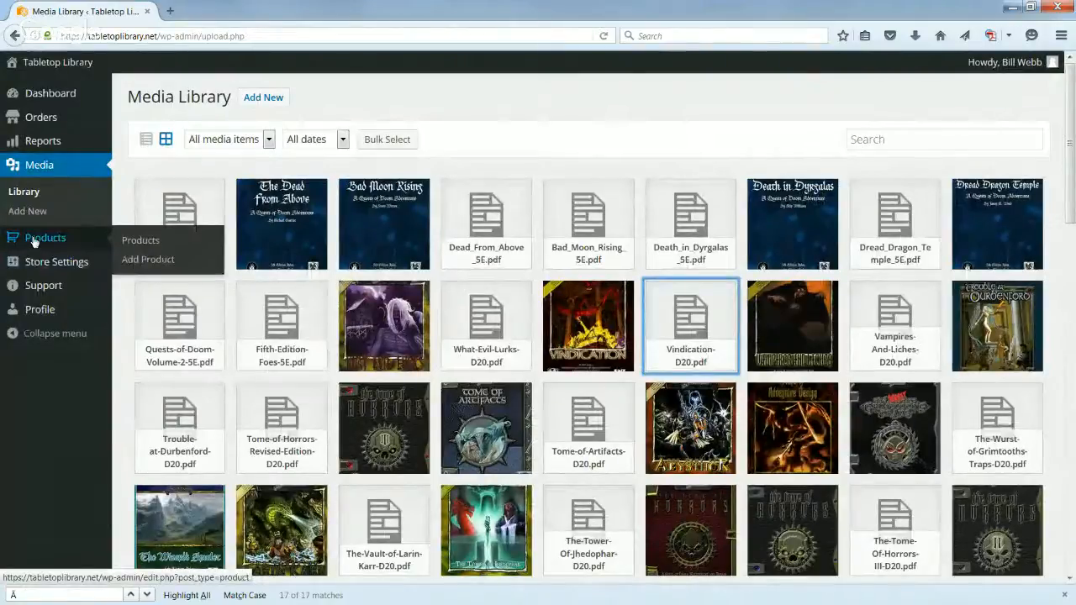
pyautogui.click(34, 239)
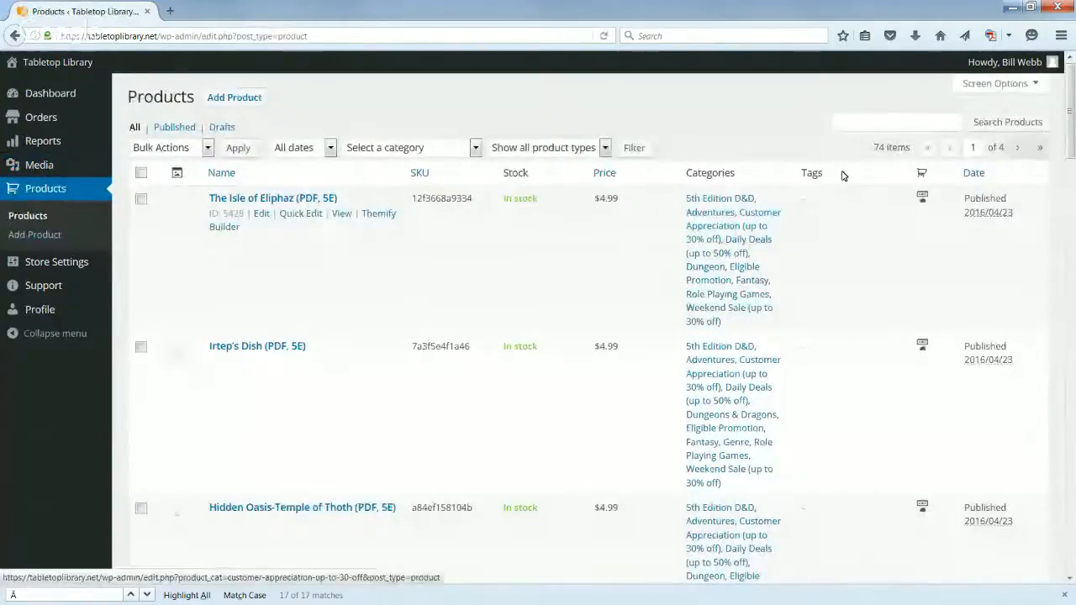
pyautogui.click(851, 124)
pyautogui.write('vin')
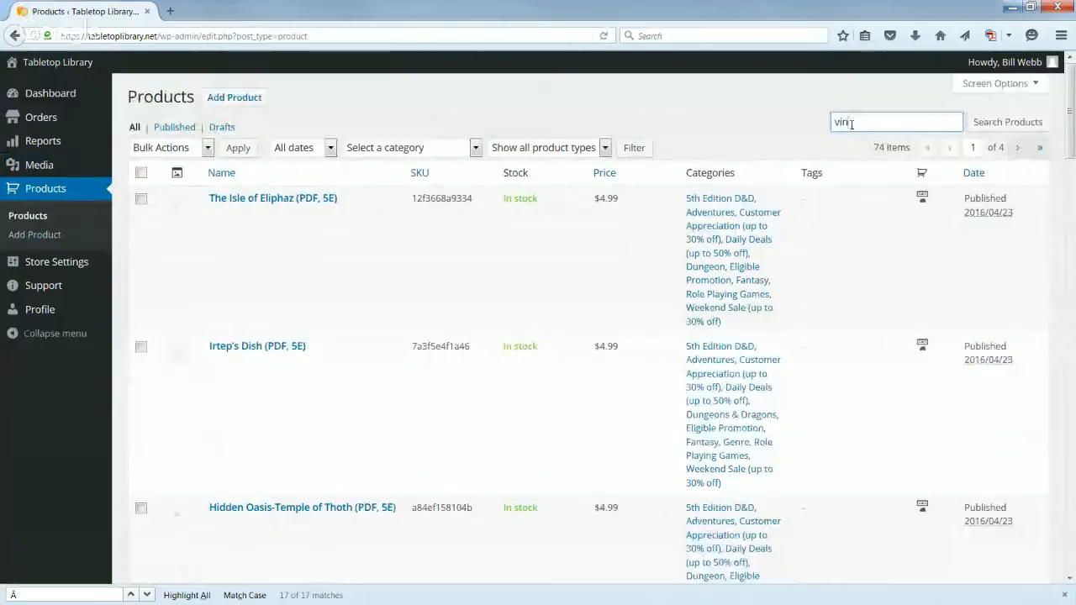
pyautogui.press('Return')
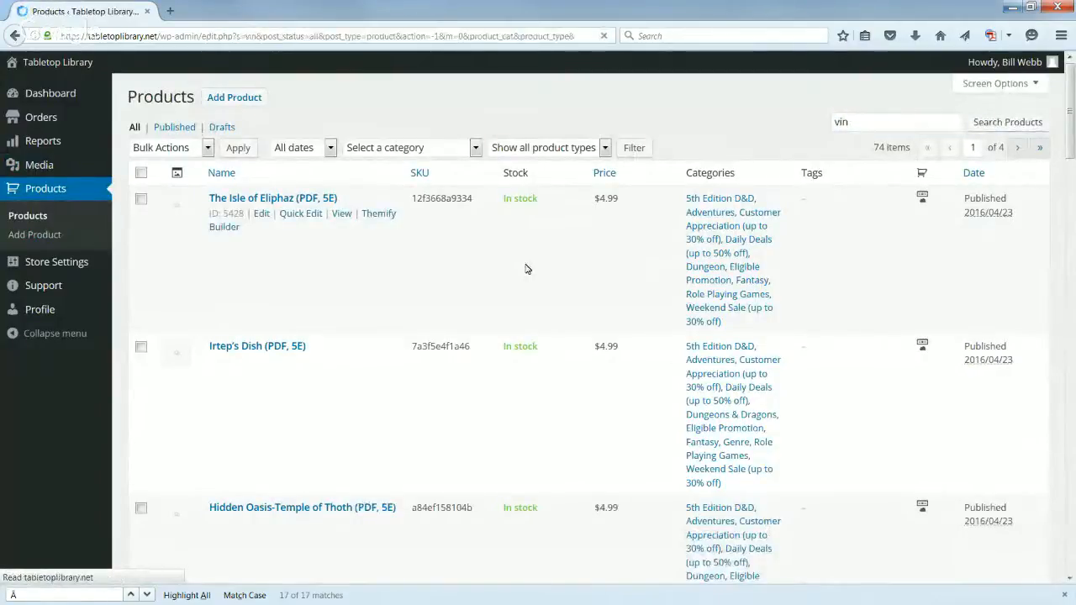
# Open the Vindication! (PDF, 3rd Edition D&D, 119 Pages) product for editing and collapse its screen options
pyautogui.click(869, 123)
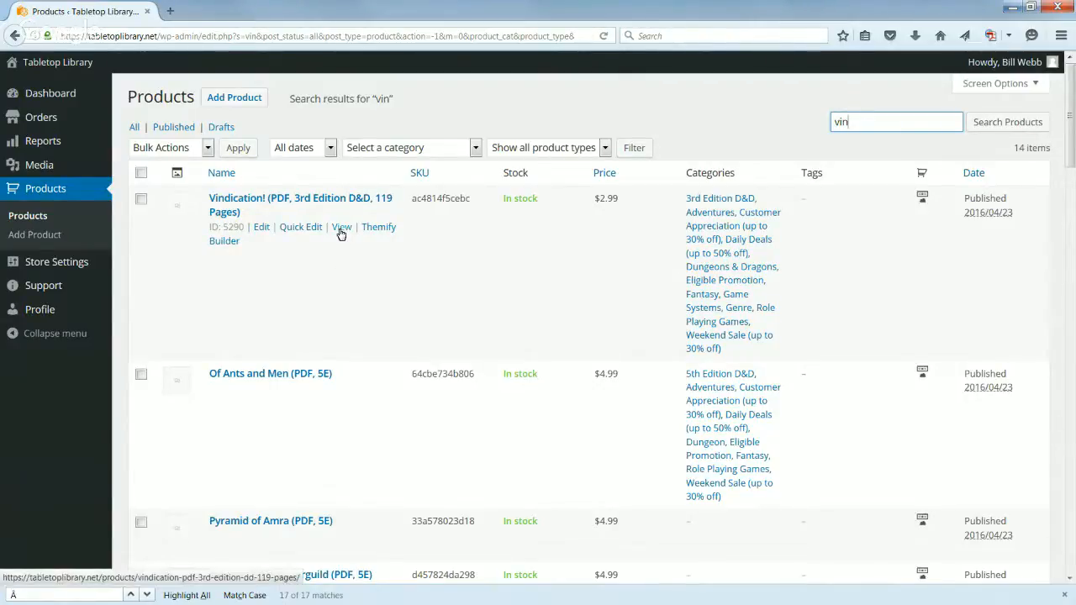
pyautogui.click(261, 231)
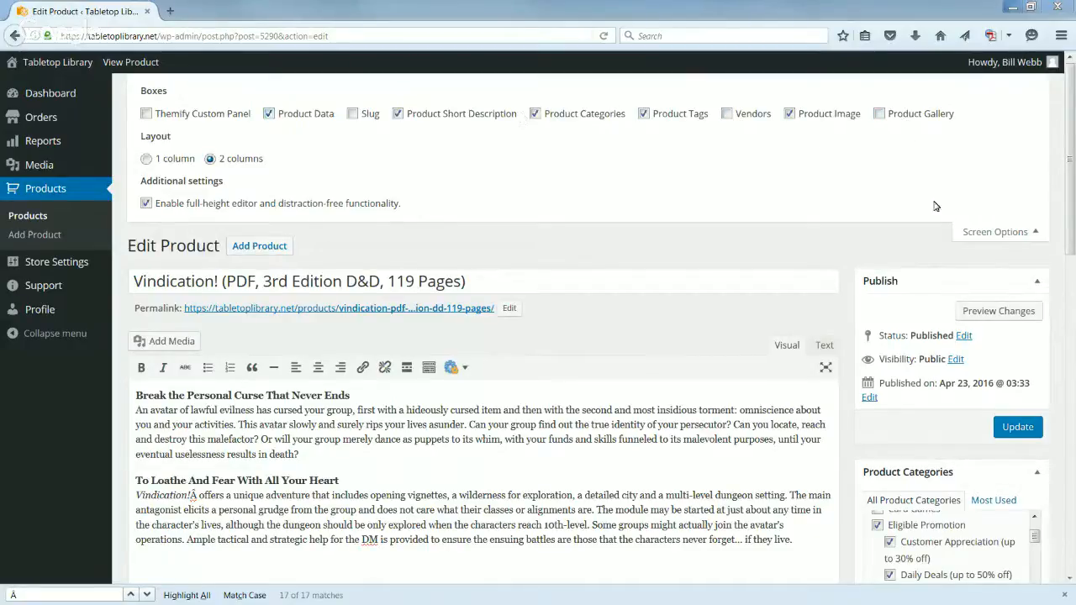
pyautogui.click(991, 232)
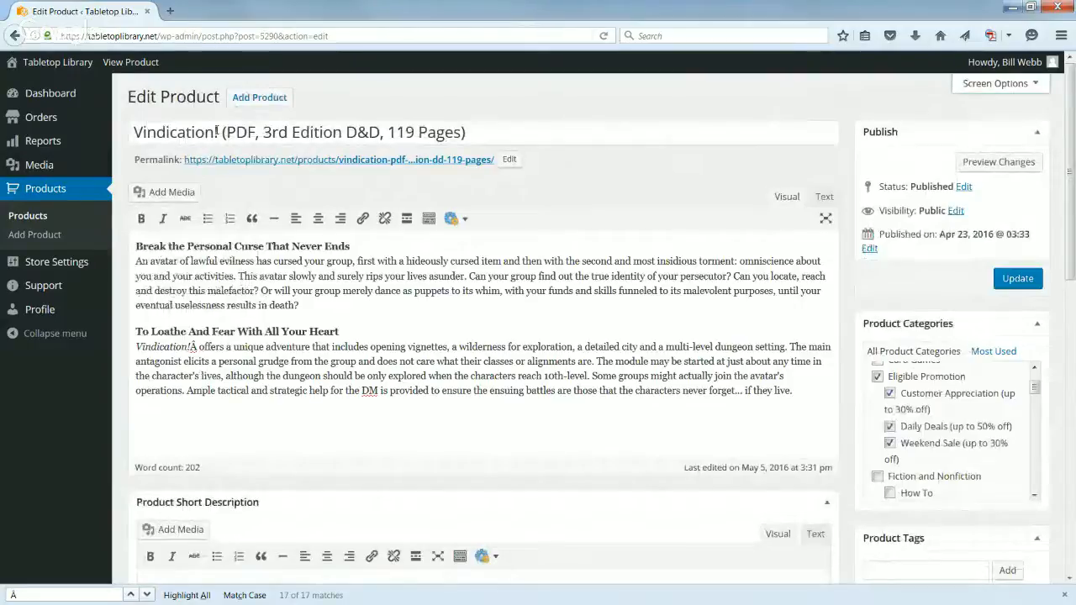
# Shorten the product title to "Vindication!" by removing the parenthesised format, edition and page details
pyautogui.moveTo(222, 132); pyautogui.dragTo(511, 163)
pyautogui.press('BackSpace')
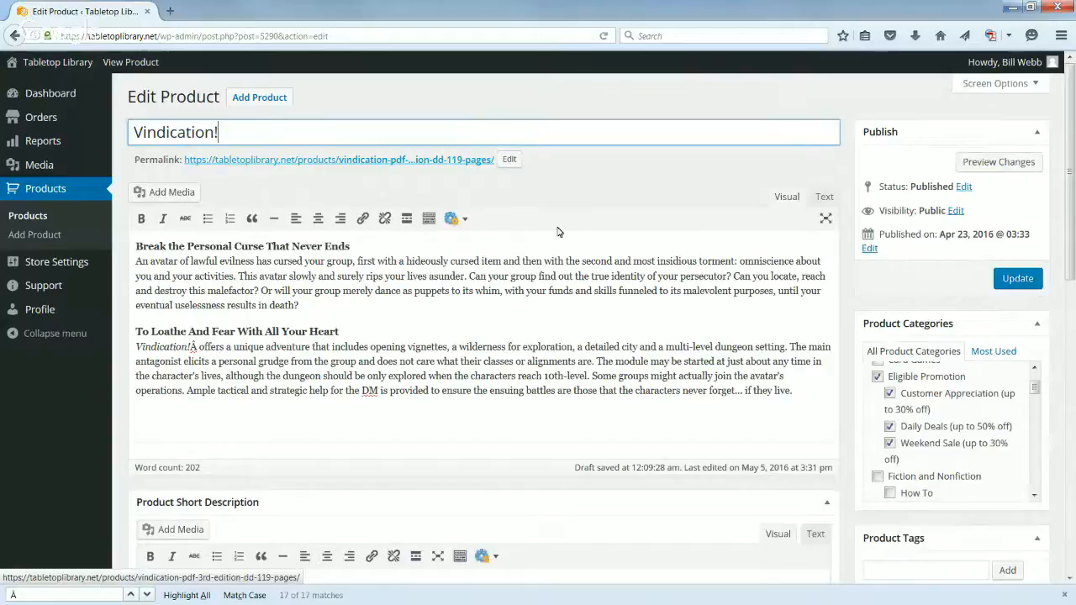
pyautogui.click(538, 309)
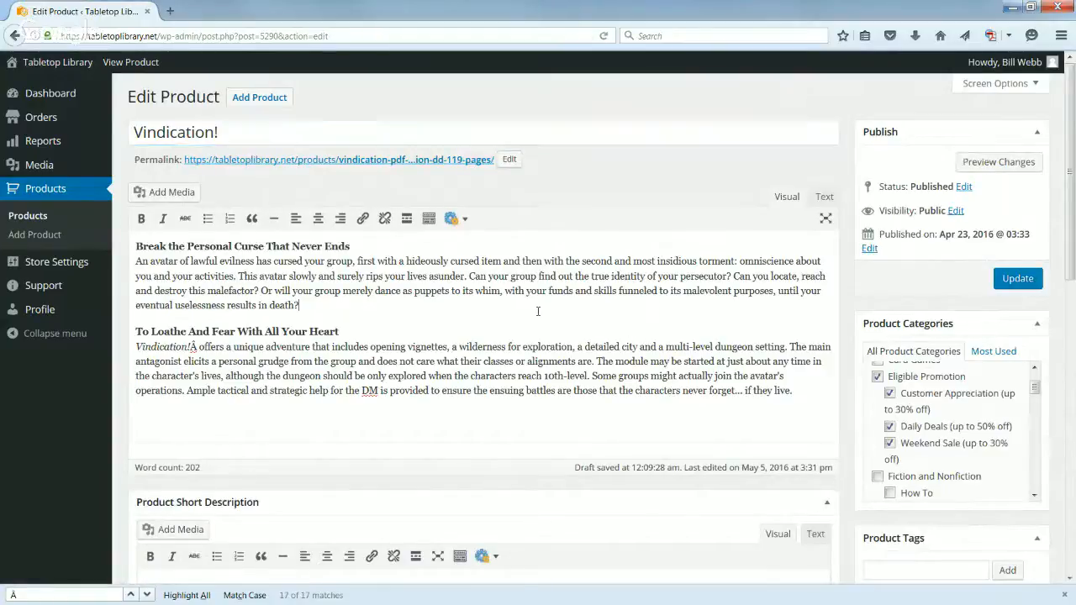
# Delete the stray "Â" character after "Vindication!" in the second paragraph of the product description
pyautogui.scroll(-2, 538, 311)
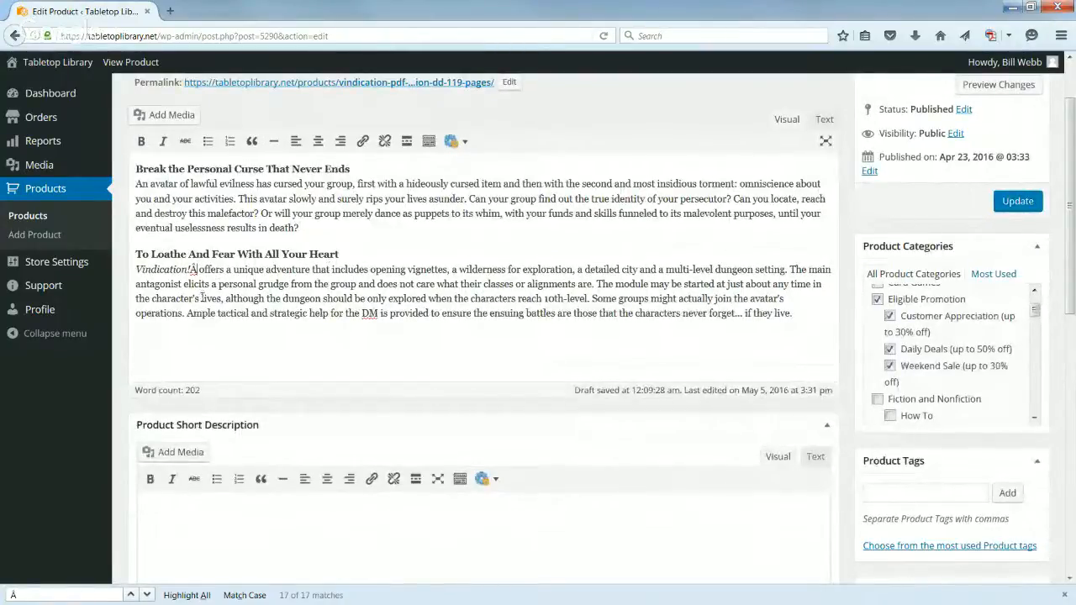
pyautogui.press('Delete')
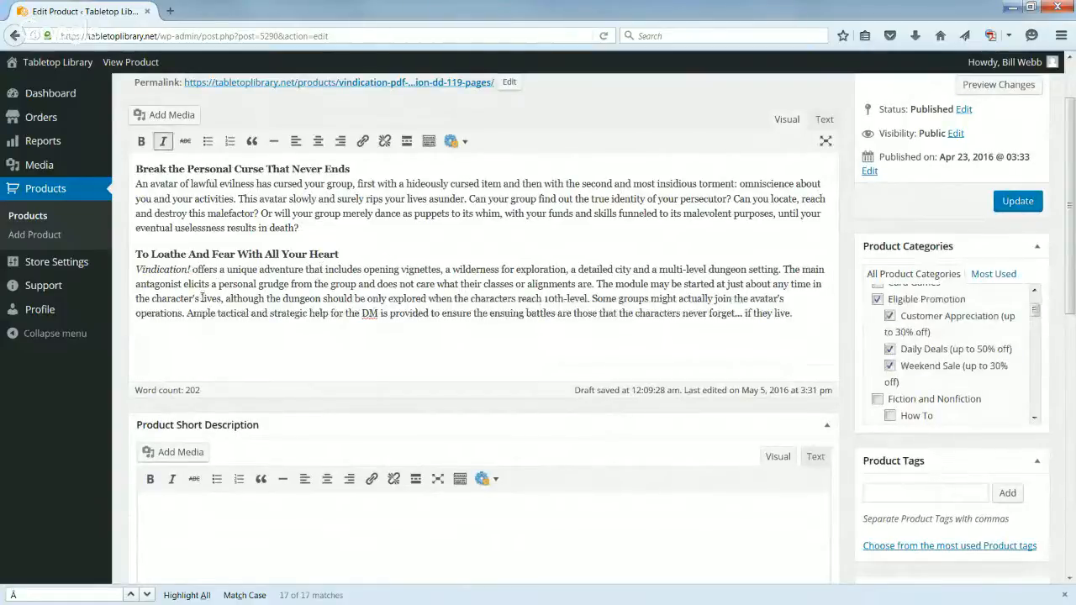
pyautogui.click(482, 261)
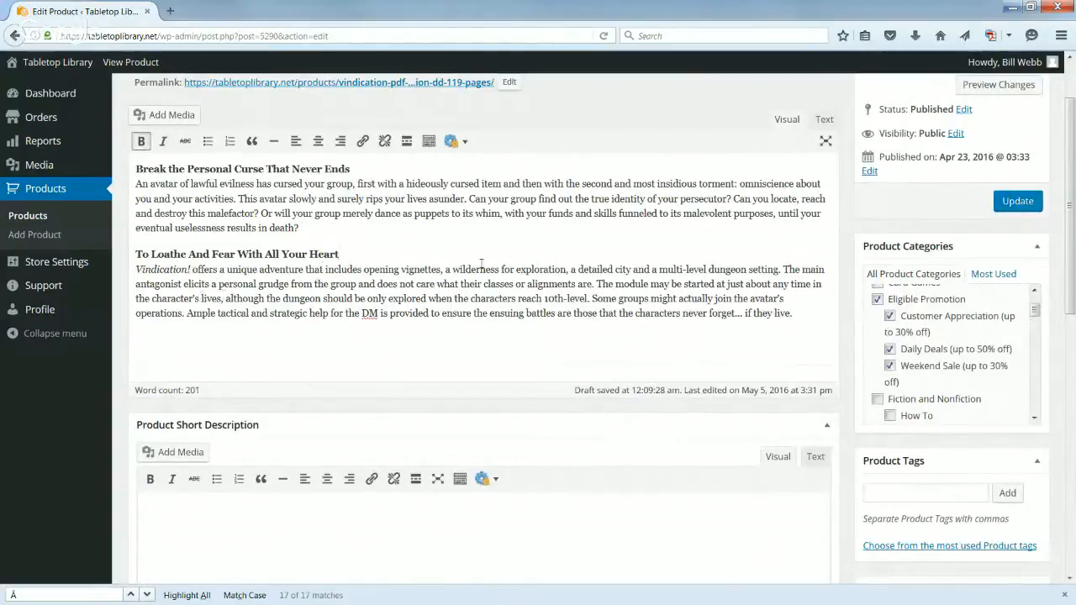
pyautogui.scroll(2, 496, 252)
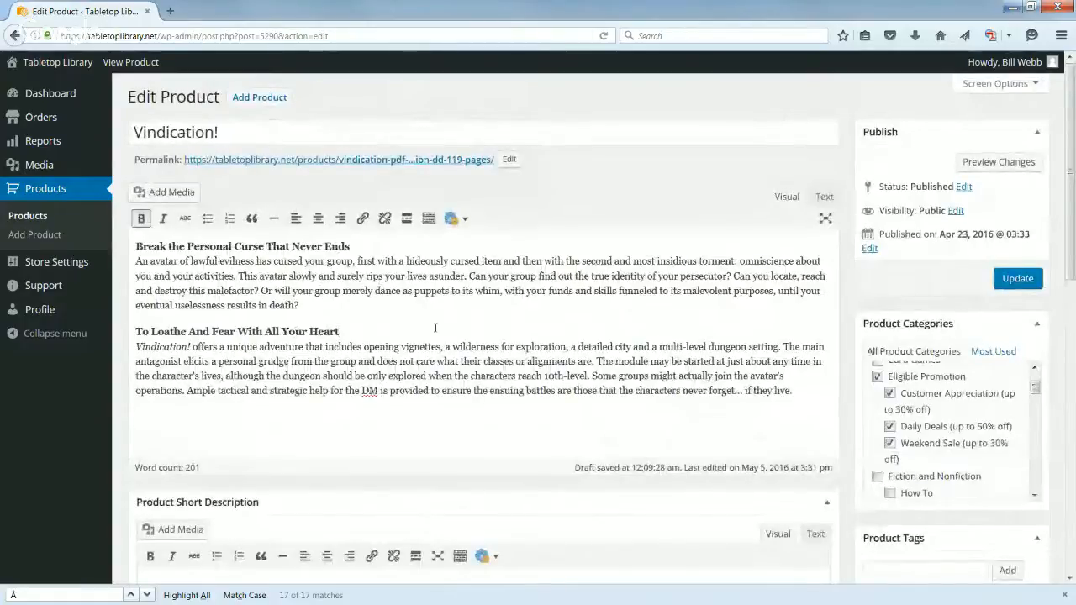
# Move the sentence starting "Vindication! offers a unique adventure" from the main description into the product short description
pyautogui.scroll(-2, 435, 328)
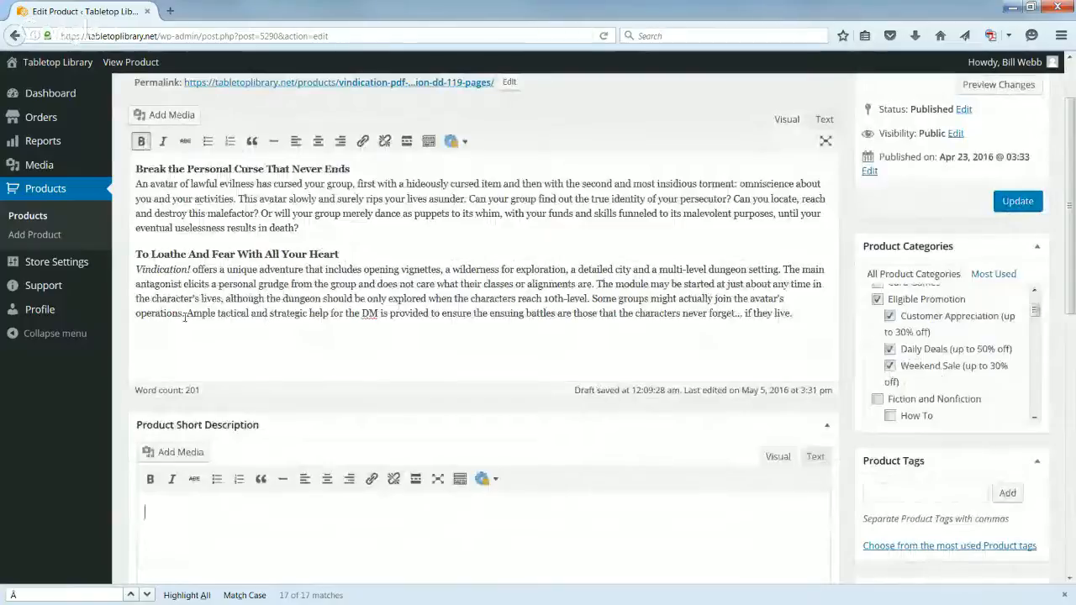
pyautogui.click(203, 521)
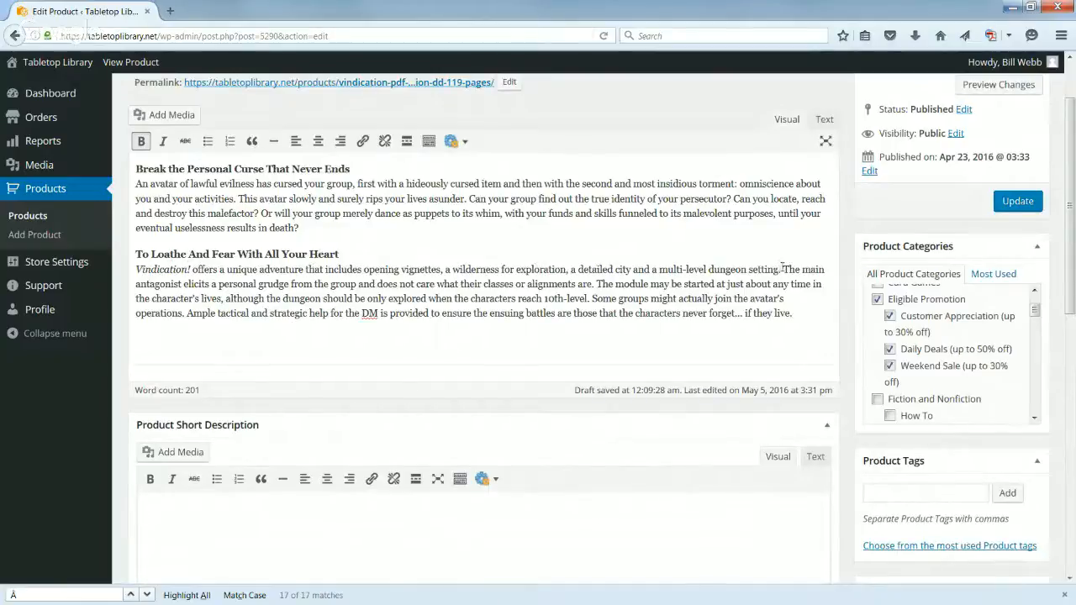
pyautogui.moveTo(780, 269); pyautogui.dragTo(132, 271)
pyautogui.hotkey('ctrl', 'x')
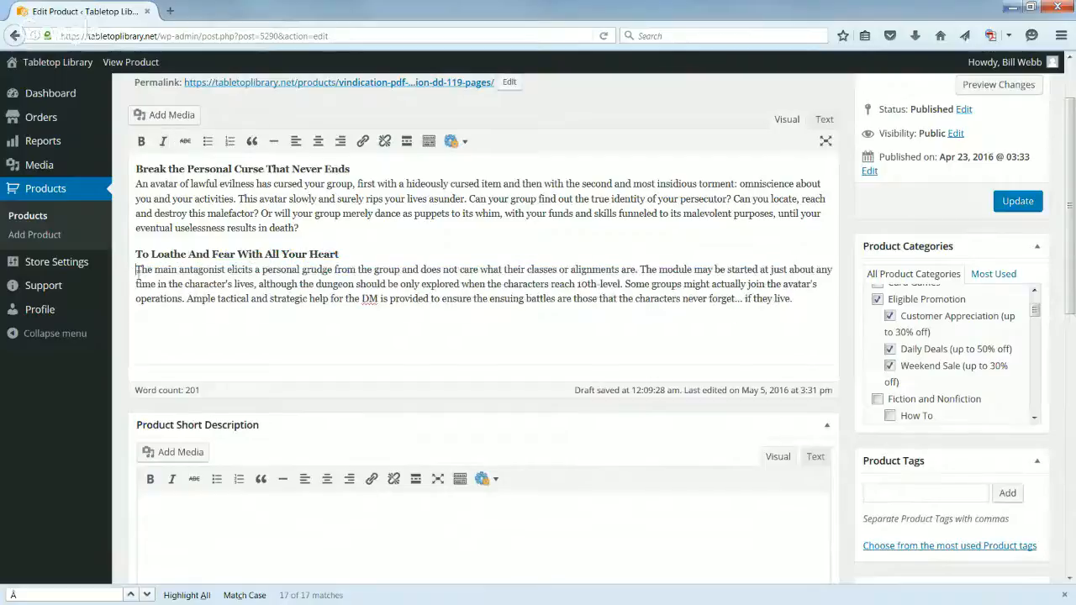
pyautogui.click(252, 512)
pyautogui.hotkey('ctrl', 'v')
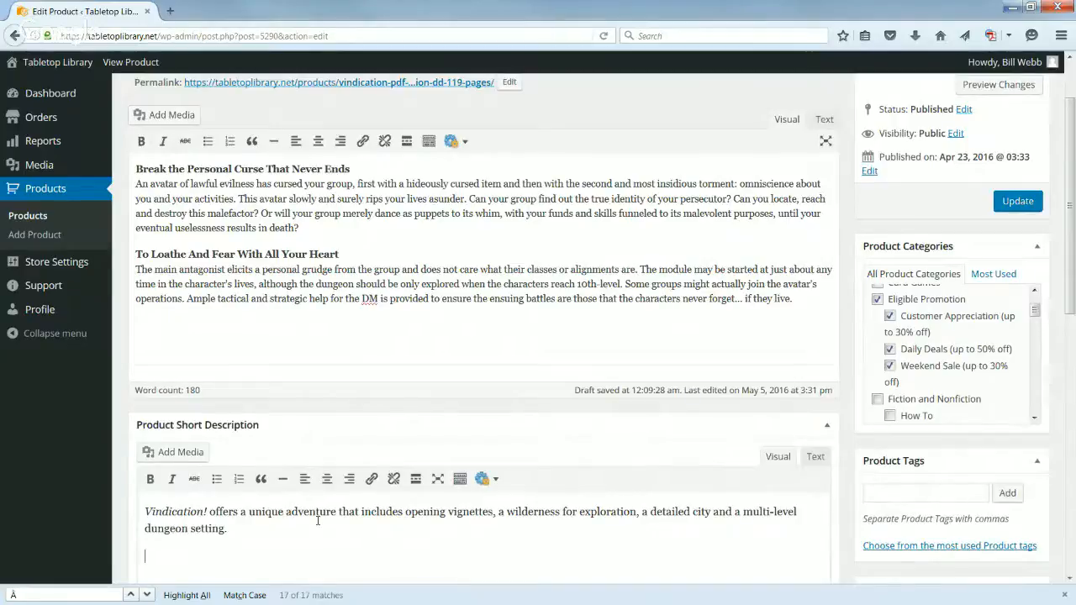
# Add the line "PDF Format, 3rd Edition Rules" below the sentence in the product short description
pyautogui.write('3')
pyautogui.press('BackSpace')
pyautogui.write('PDF Format, ')
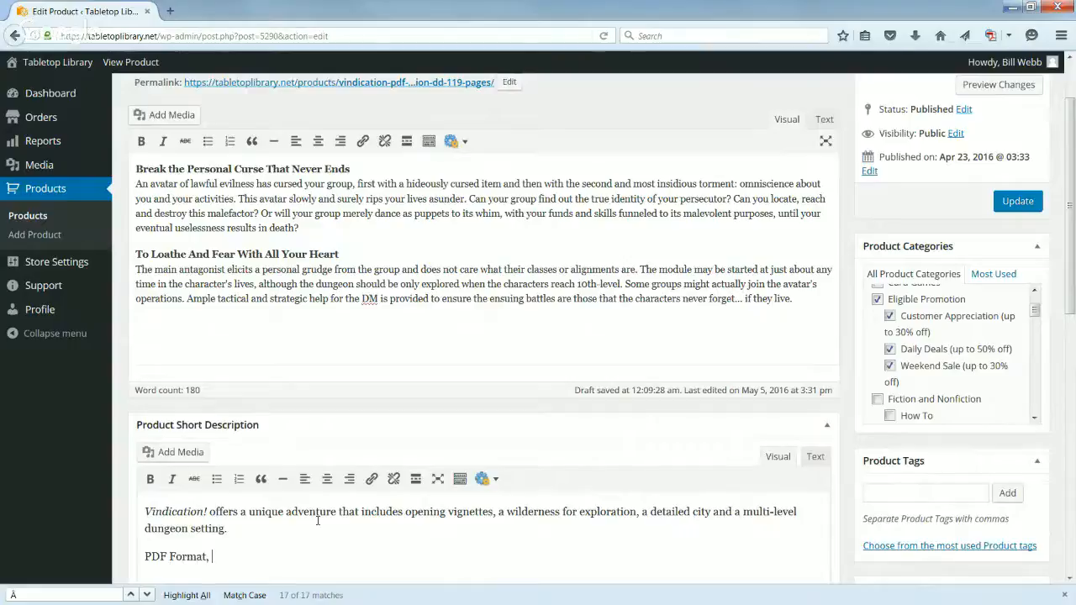
pyautogui.write('3rd Edition Rules')
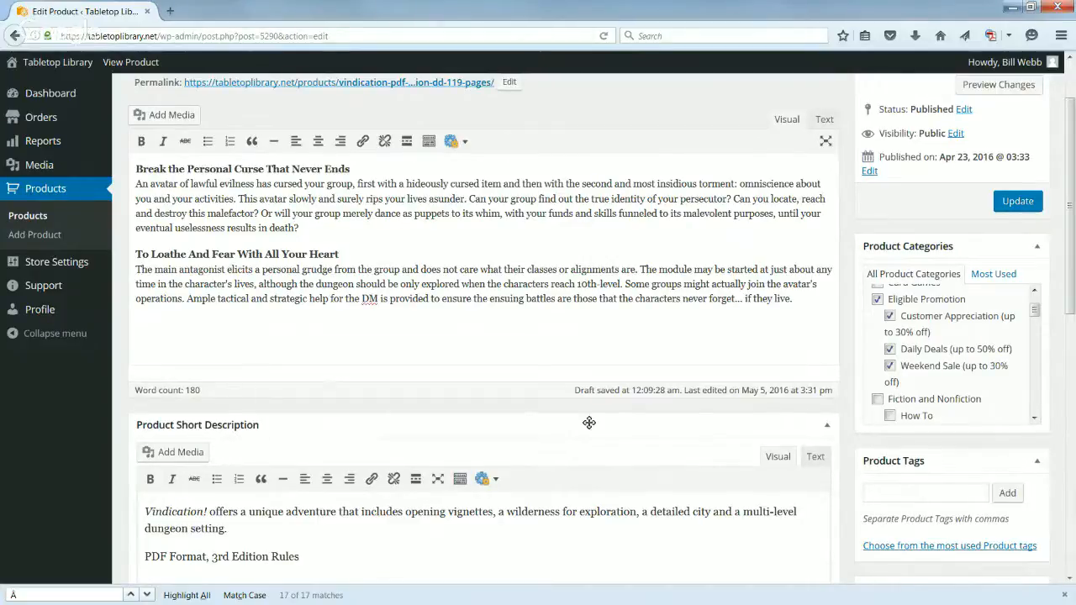
# Review the full product categories list, from Accessories & Dice down to Wargames, to check which ones are assigned
pyautogui.scroll(-1, 589, 422)
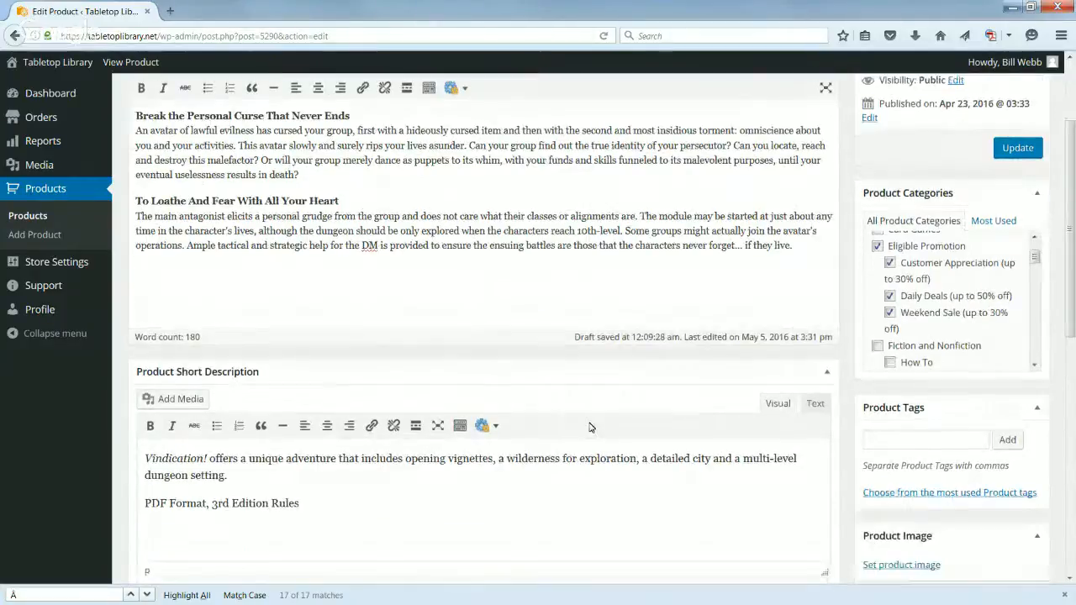
pyautogui.scroll(-1, 588, 427)
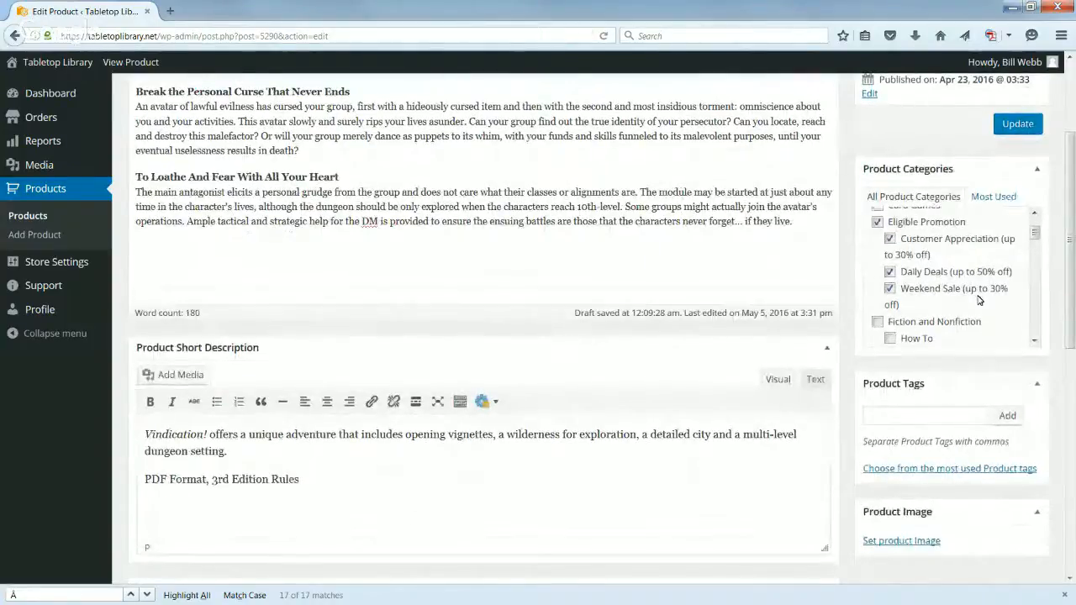
pyautogui.scroll(3, 994, 278)
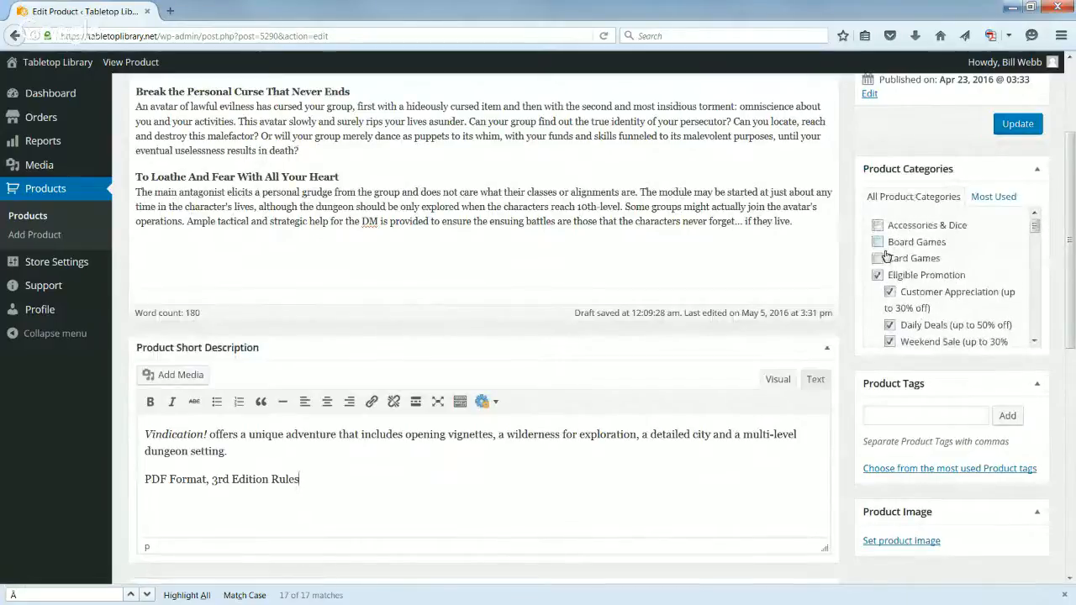
pyautogui.scroll(-1, 925, 257)
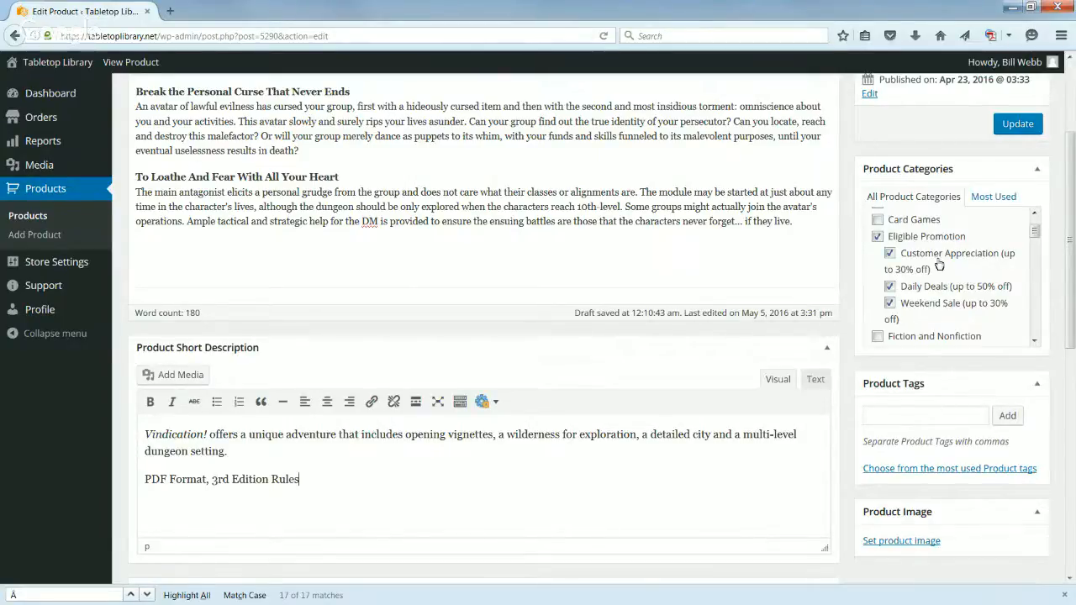
pyautogui.scroll(-2, 945, 303)
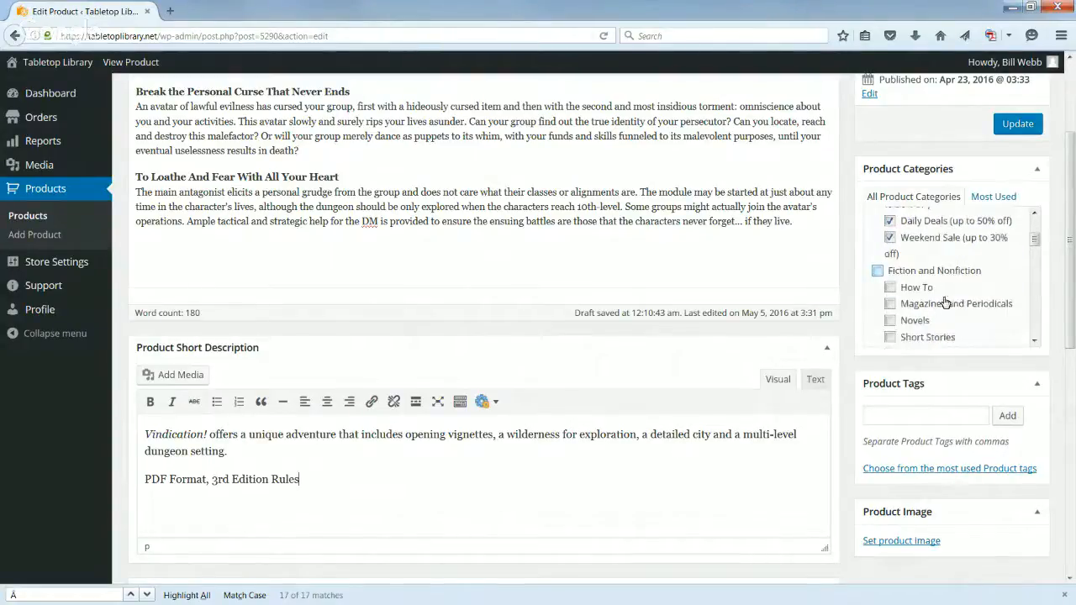
pyautogui.scroll(-3, 945, 303)
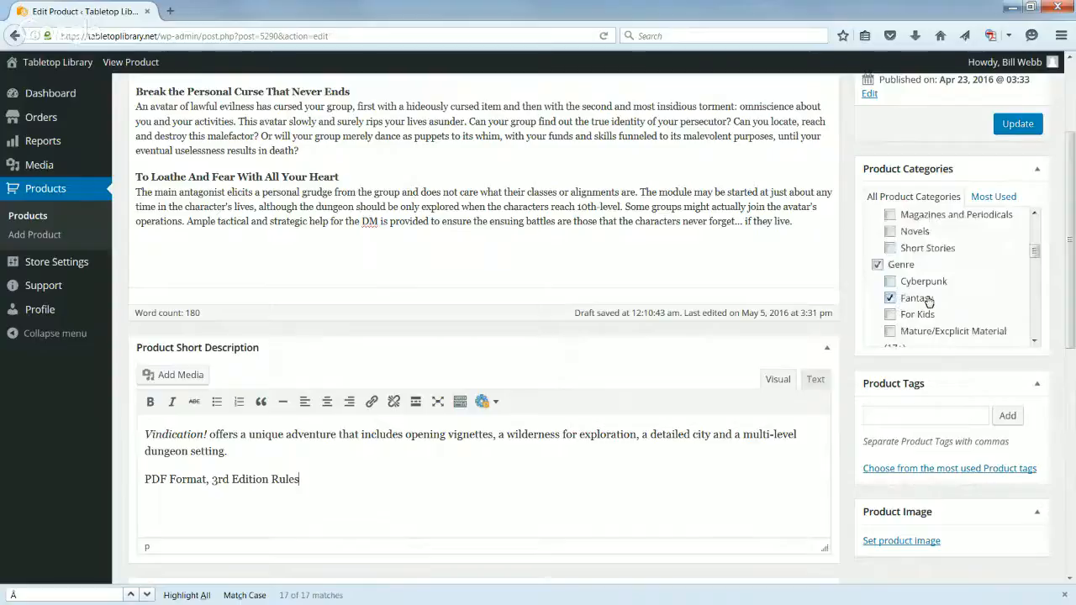
pyautogui.scroll(-3, 928, 301)
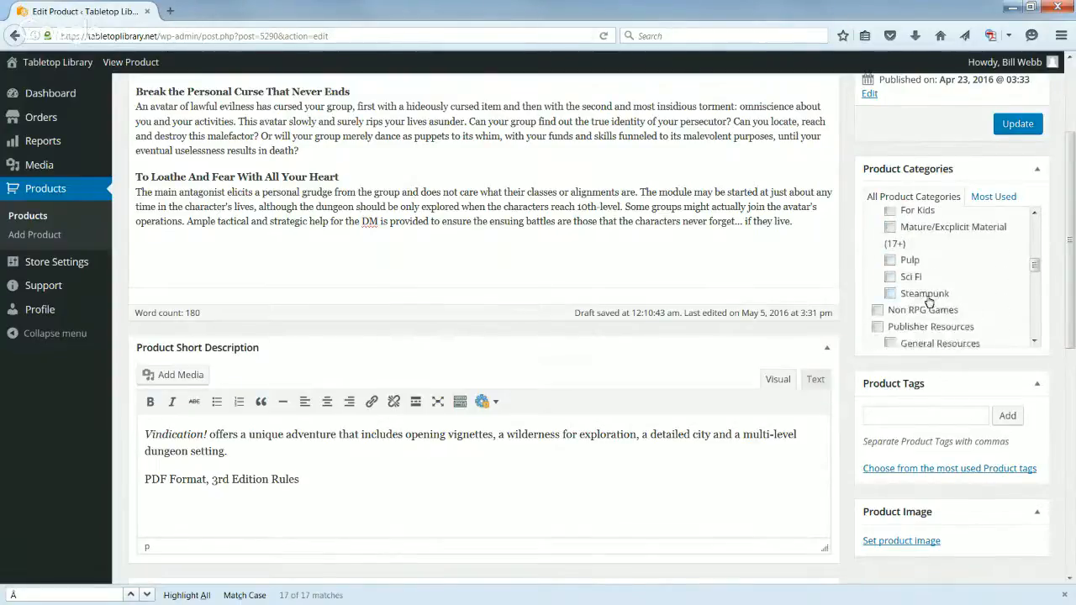
pyautogui.scroll(-3, 928, 301)
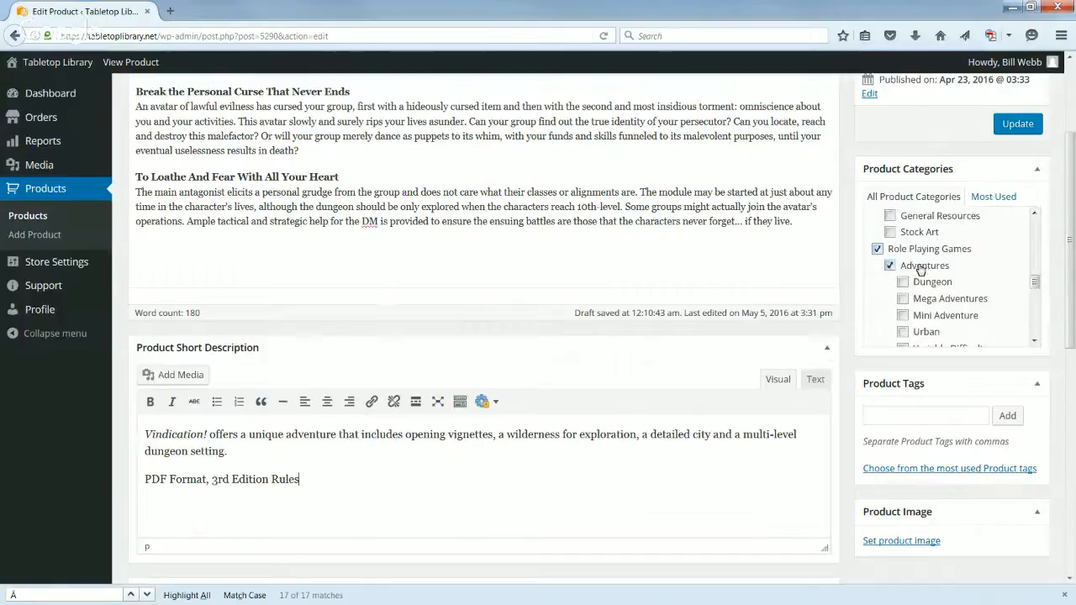
pyautogui.scroll(-3, 922, 267)
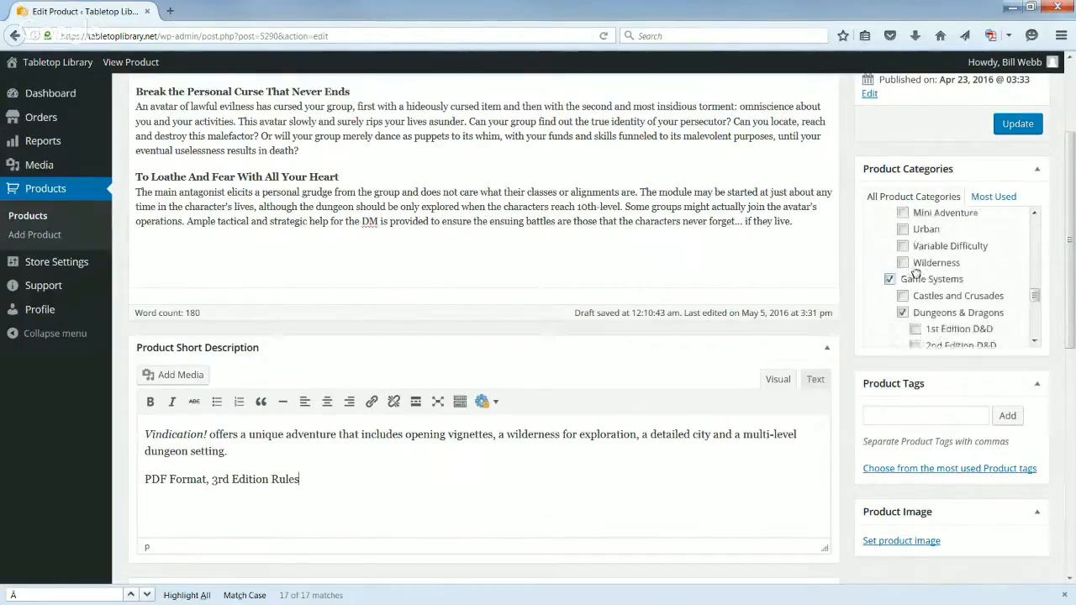
pyautogui.scroll(-2, 916, 274)
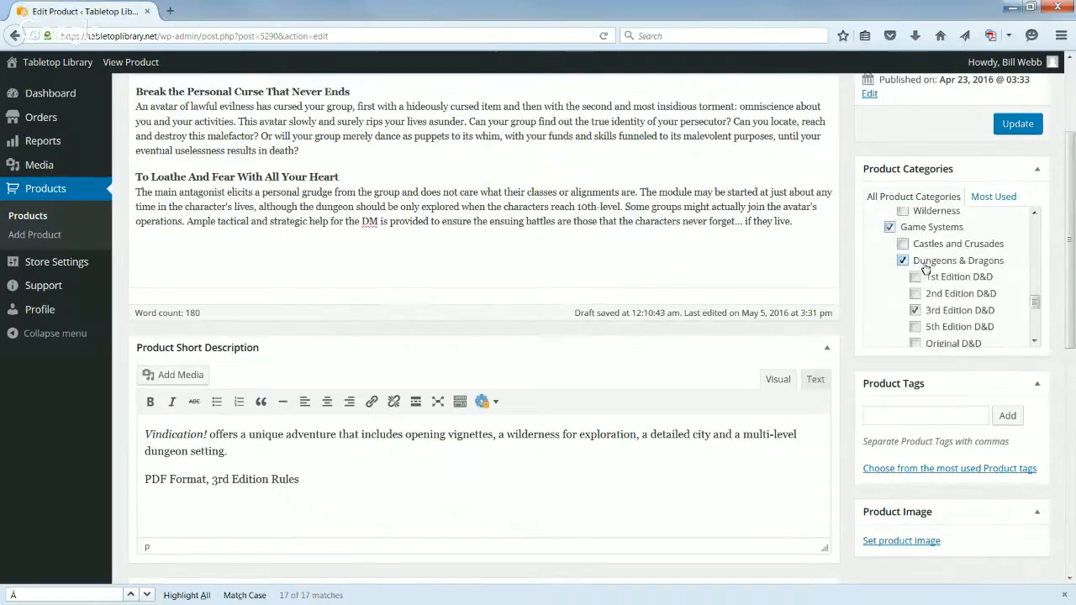
pyautogui.scroll(-1, 929, 273)
pyautogui.scroll(-4, 935, 303)
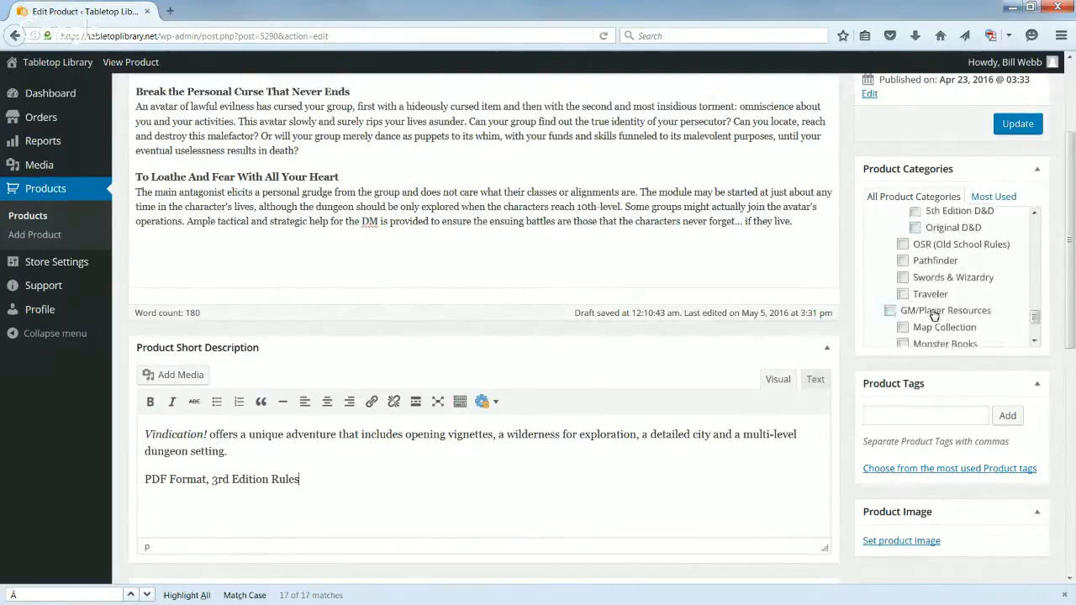
pyautogui.scroll(-1, 935, 310)
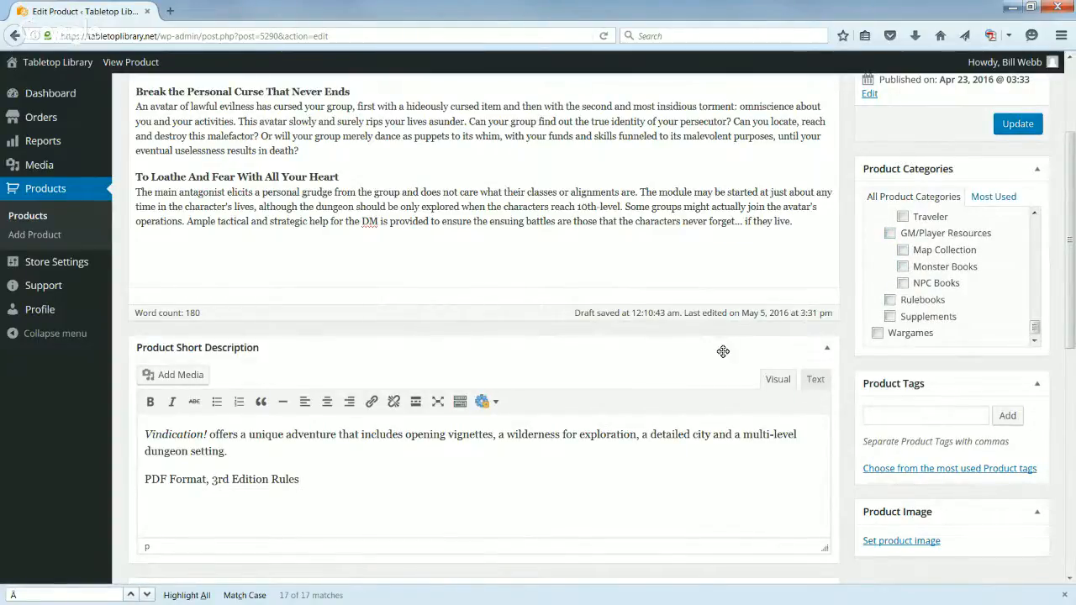
# Activate the product tags entry field and look back at the product title and description for reference
pyautogui.click(890, 415)
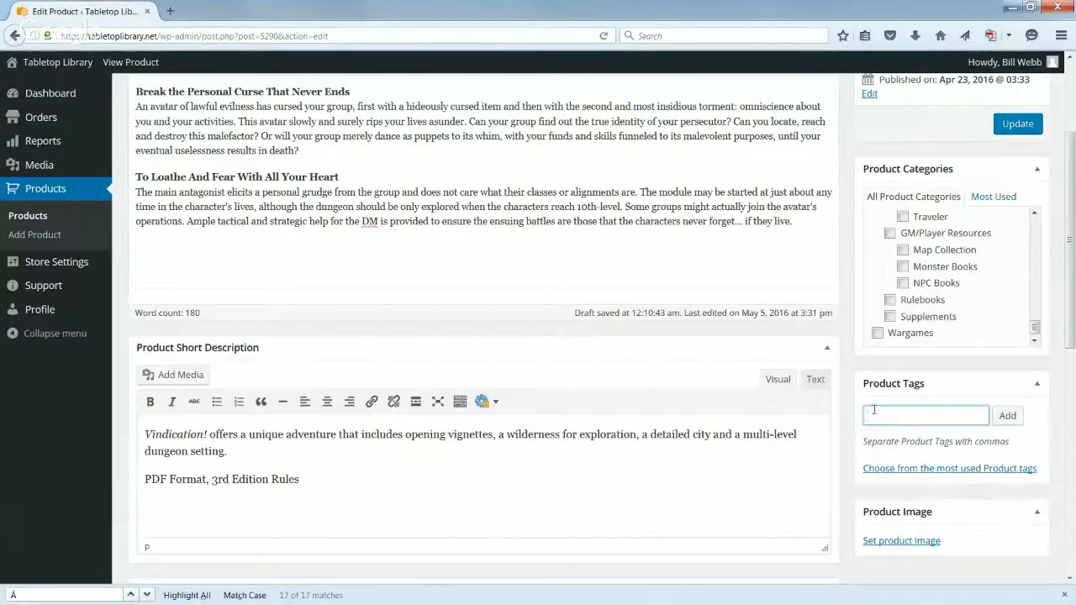
pyautogui.scroll(3, 721, 378)
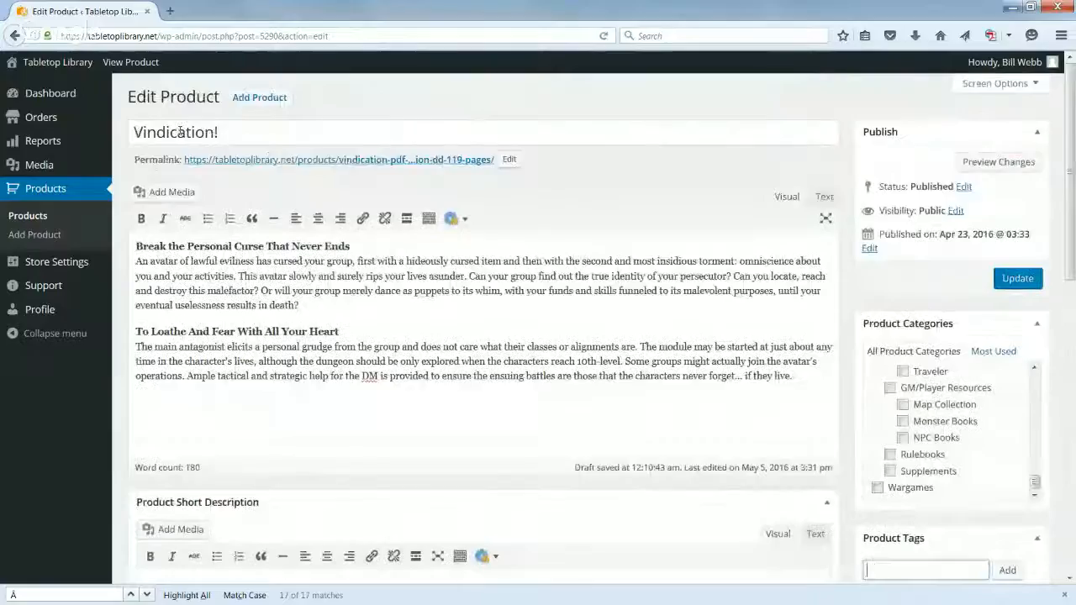
pyautogui.scroll(-3, 929, 341)
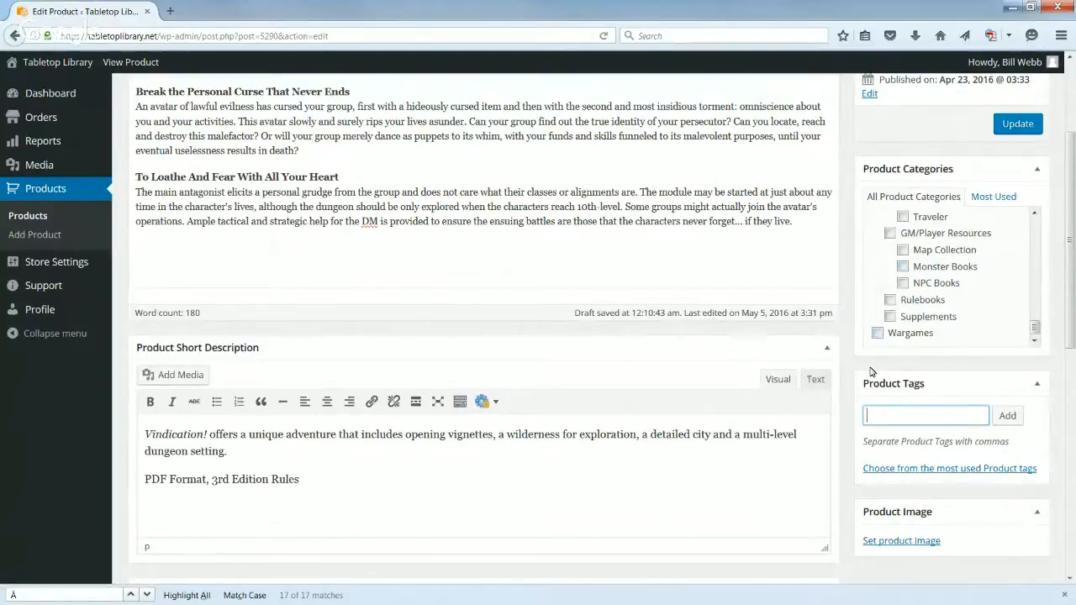
# Open the product image picker, view its file upload option, and return to the media library images
pyautogui.scroll(-3, 871, 372)
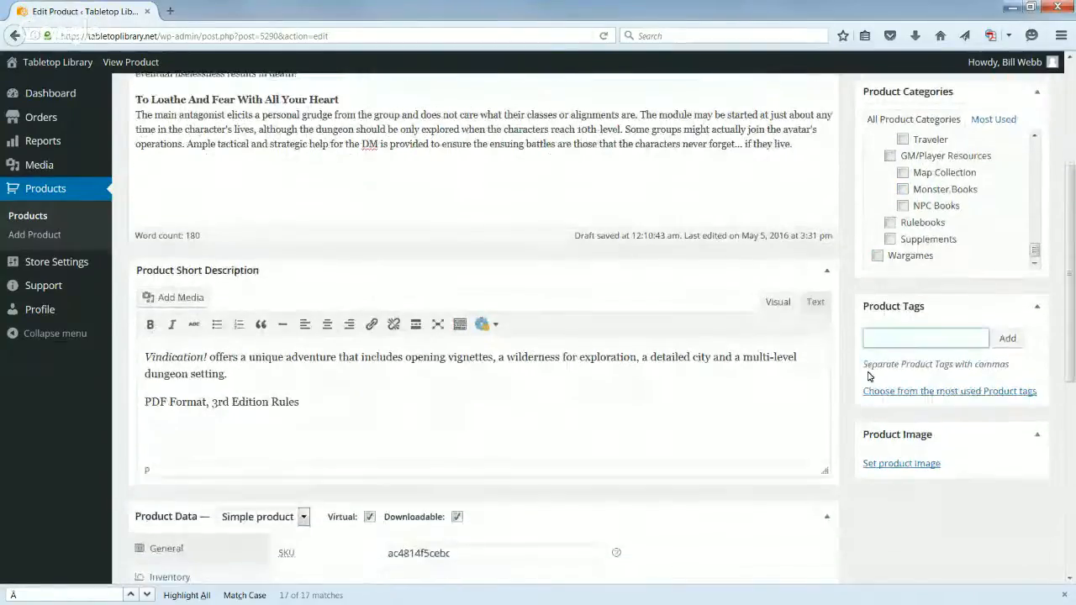
pyautogui.scroll(-1, 870, 376)
pyautogui.scroll(-1, 870, 376)
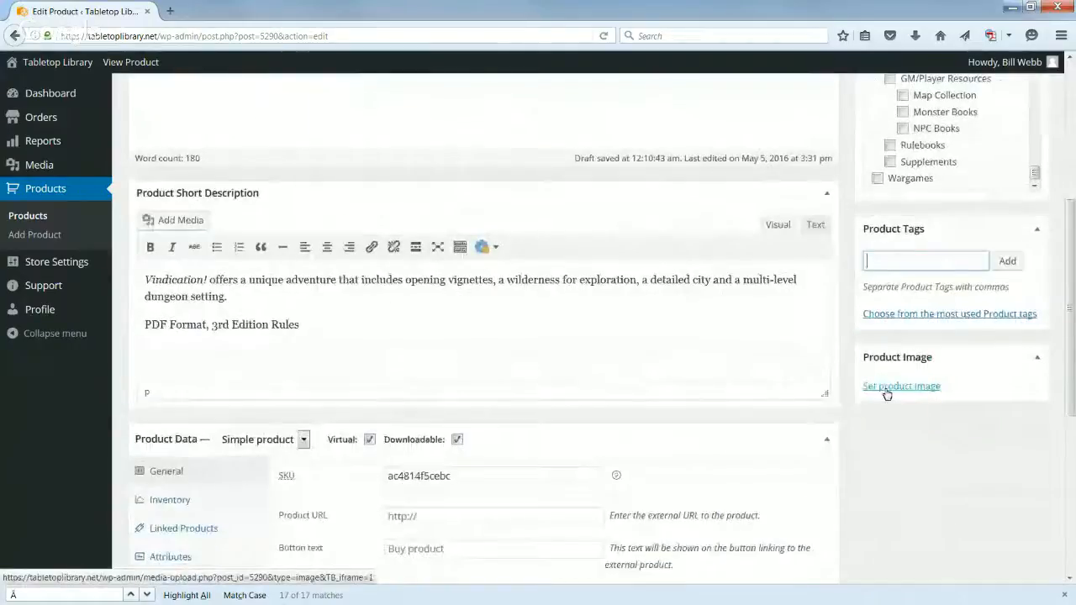
pyautogui.click(888, 390)
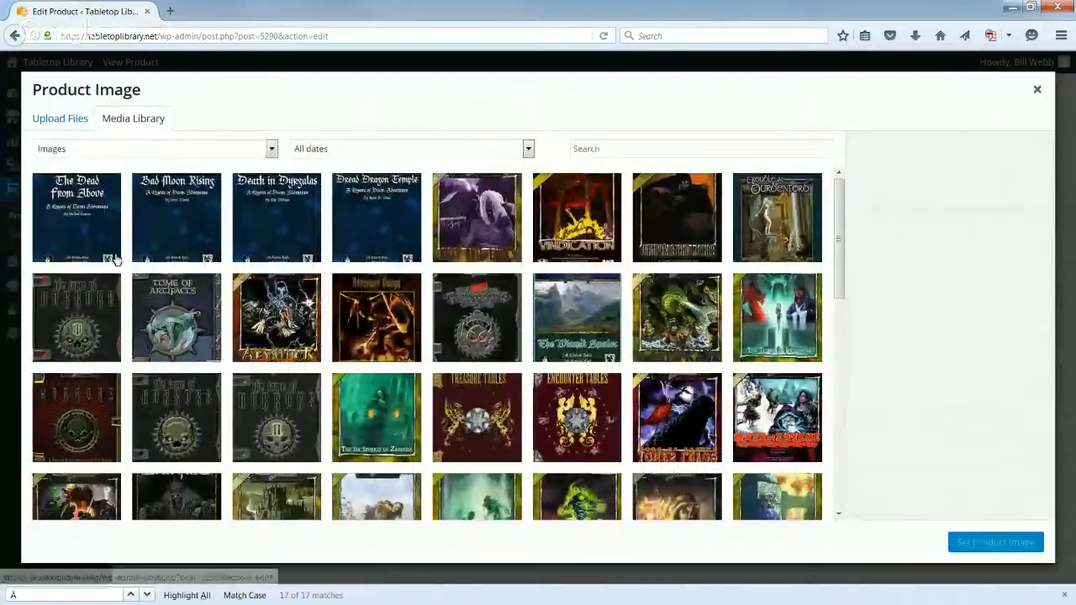
pyautogui.click(50, 123)
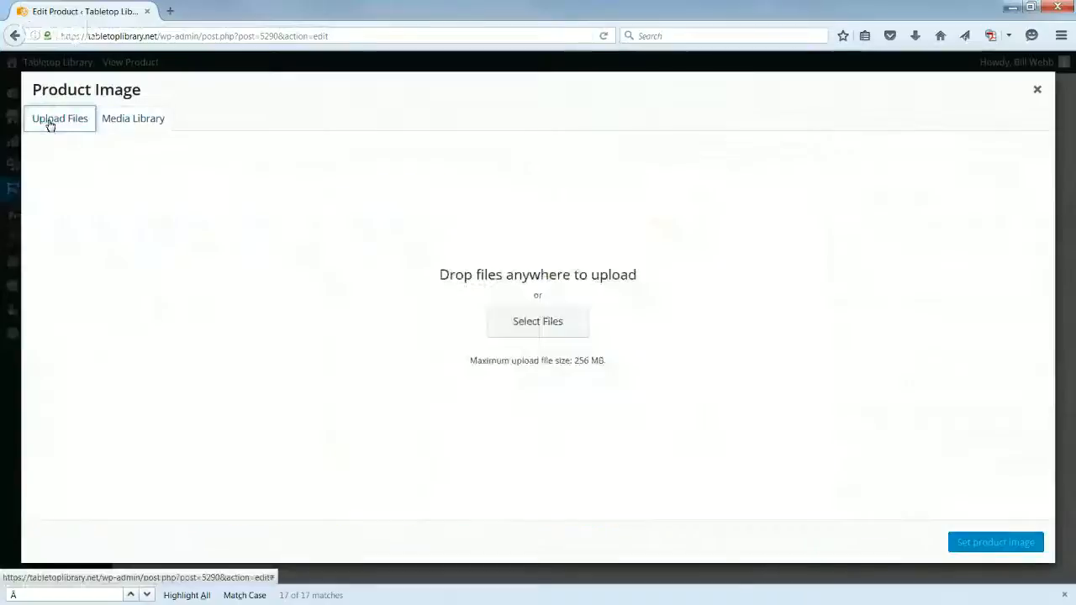
pyautogui.click(127, 123)
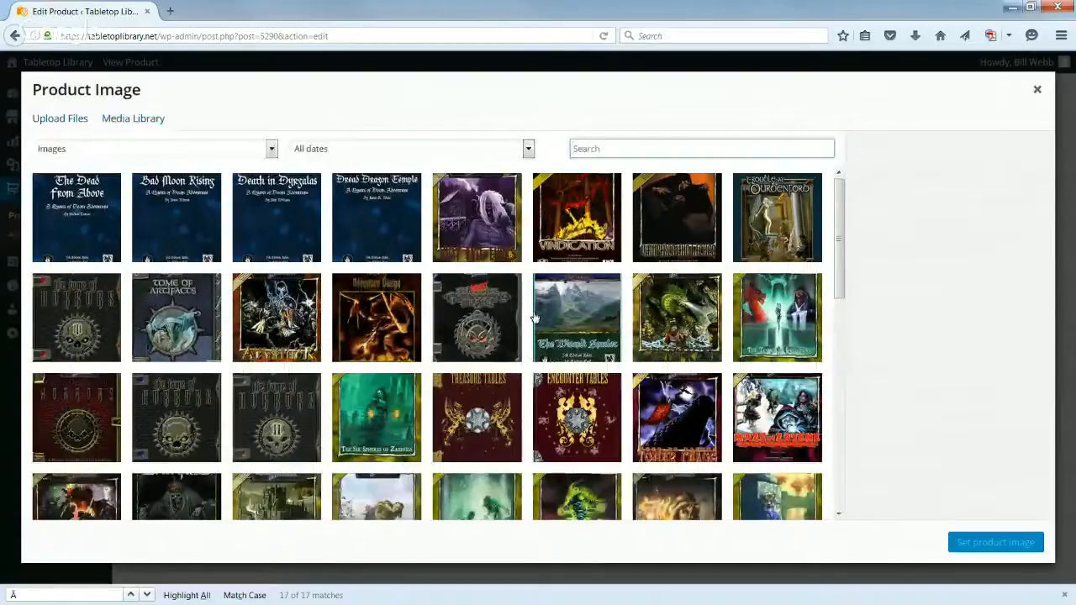
# Set Vindication.jpg from the media library as the product image
pyautogui.click(58, 119)
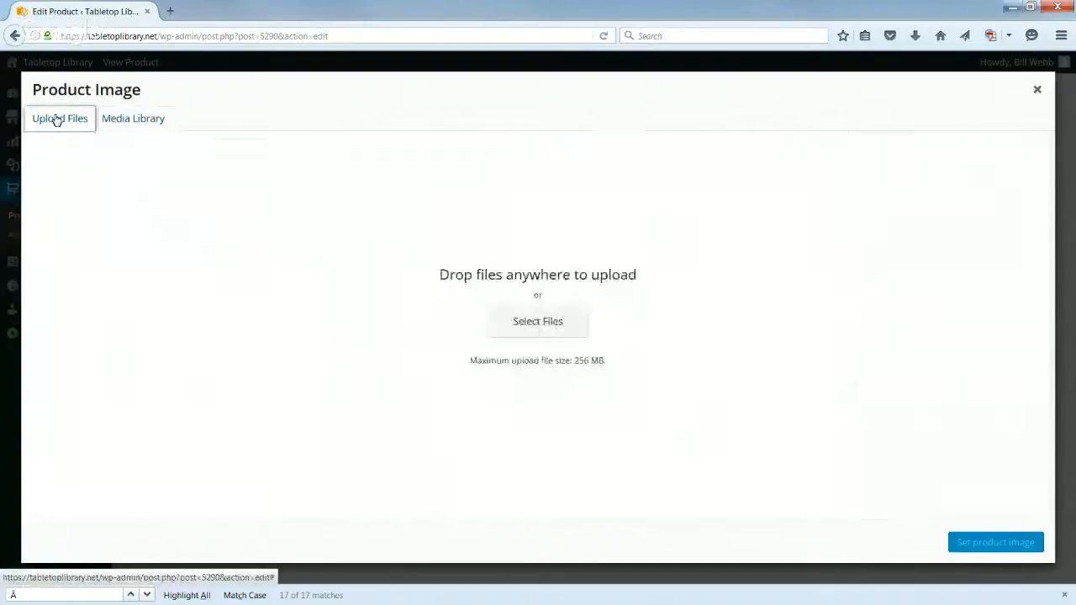
pyautogui.click(133, 124)
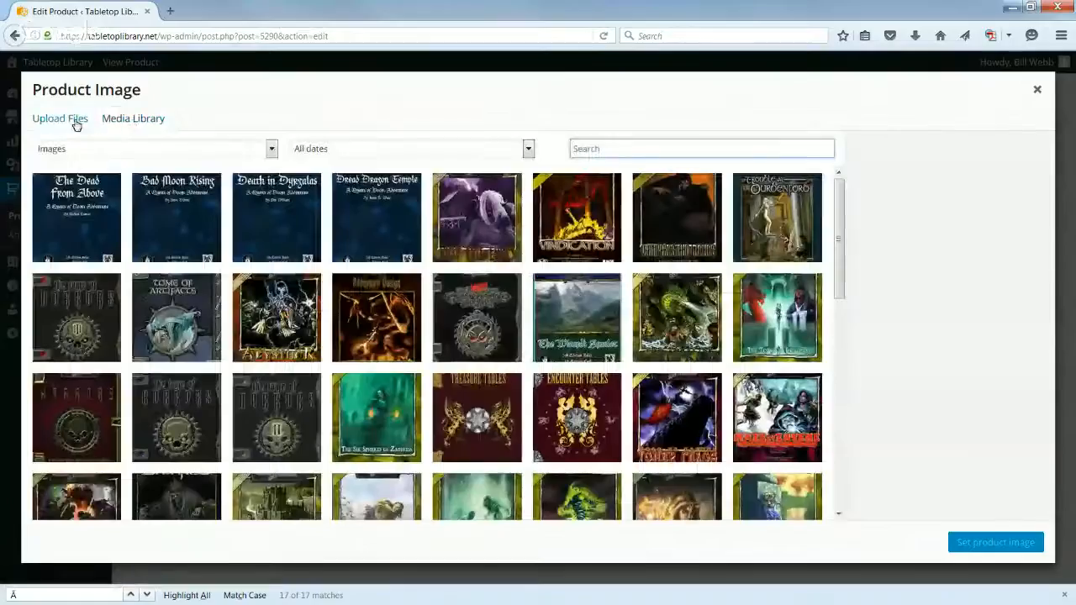
pyautogui.click(70, 122)
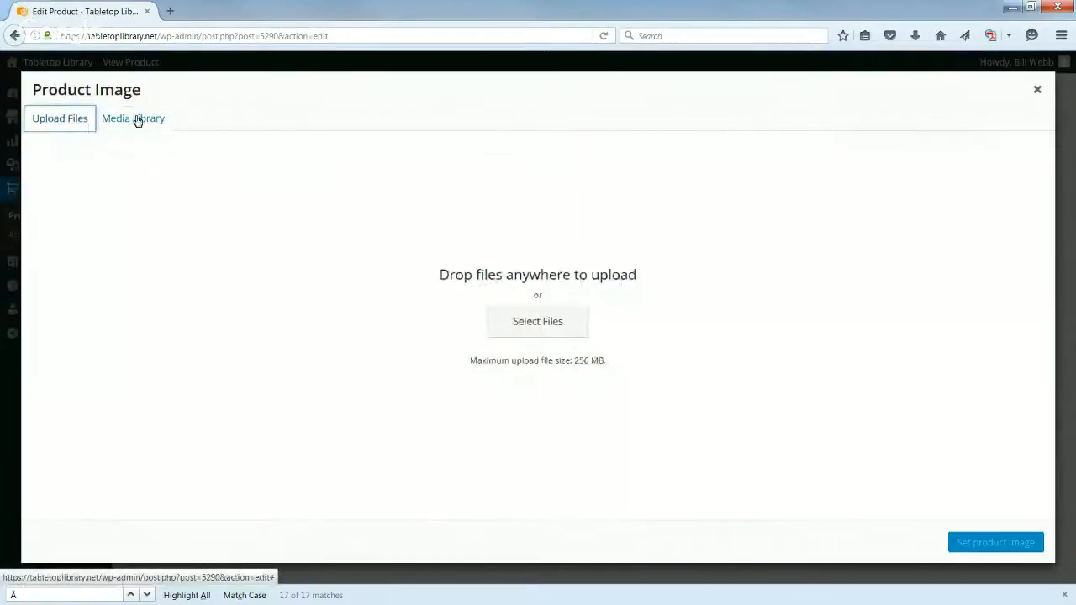
pyautogui.click(137, 120)
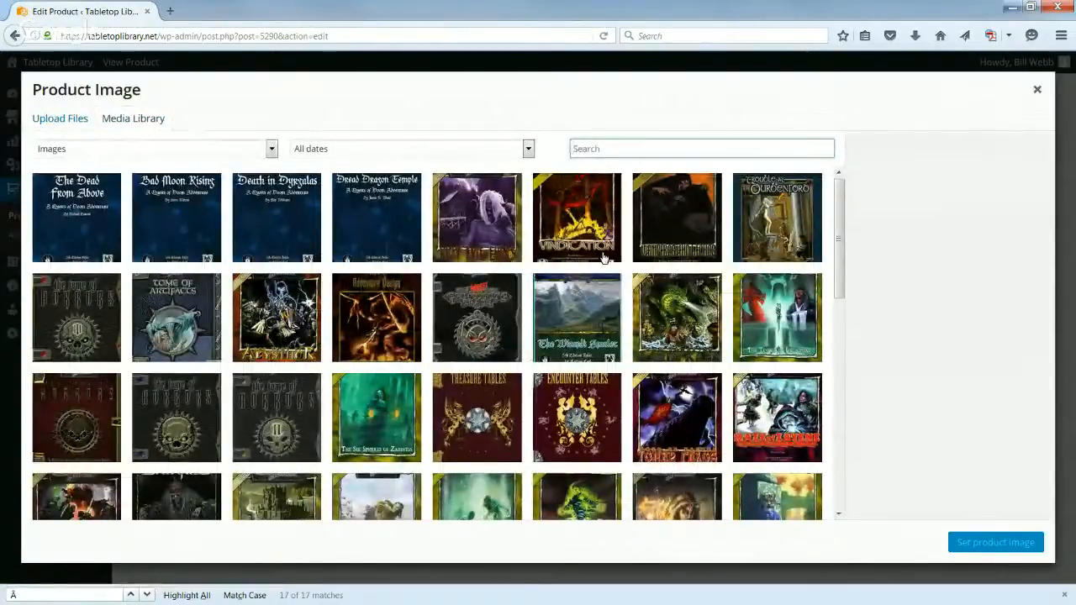
pyautogui.click(576, 235)
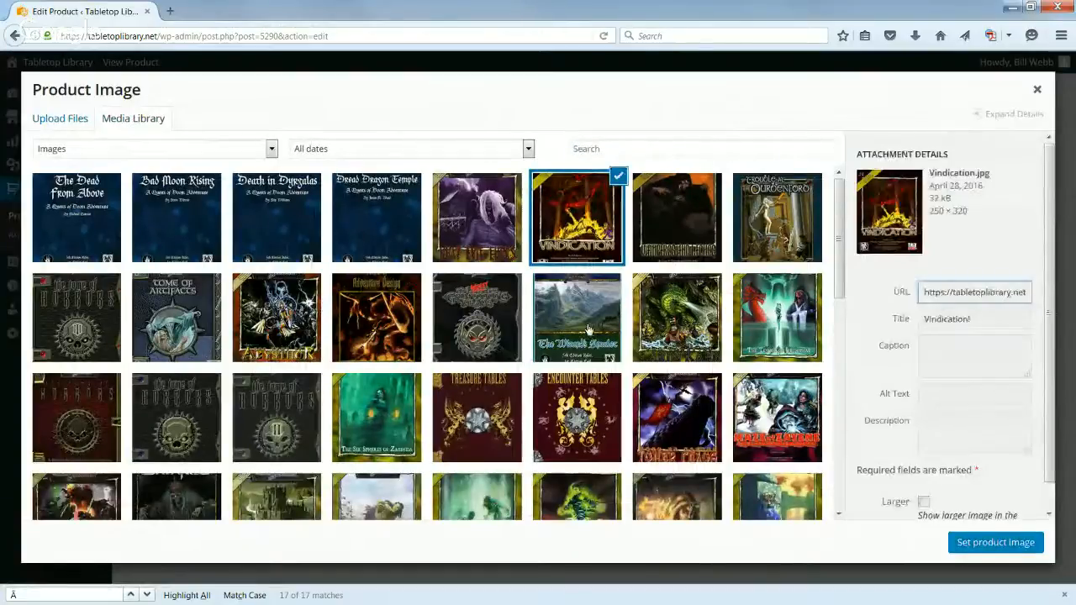
pyautogui.click(983, 545)
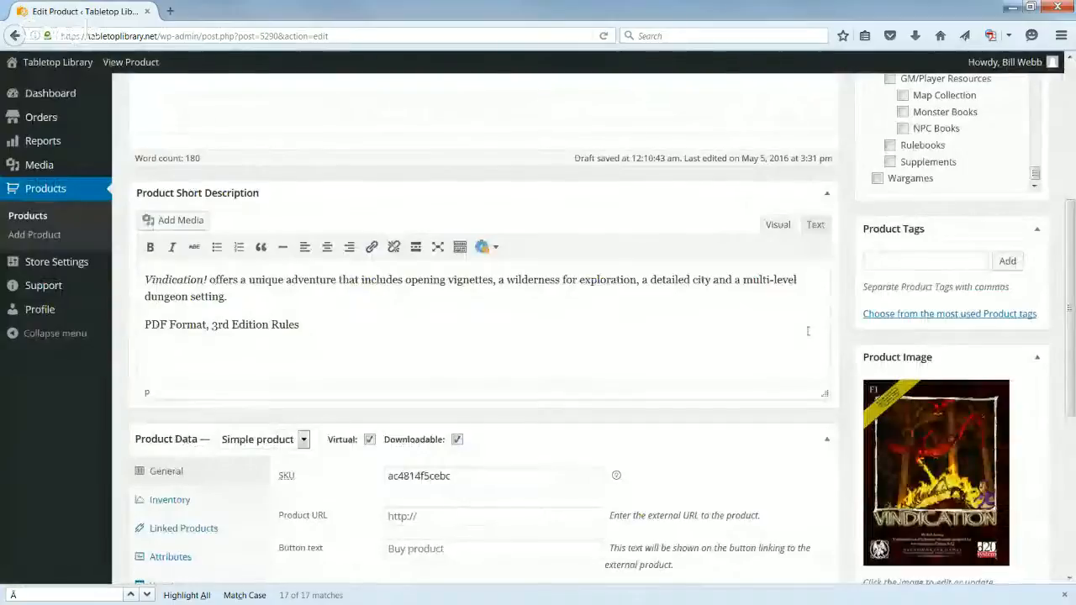
# Review the product type options in the product data and choose Simple product
pyautogui.scroll(-3, 822, 399)
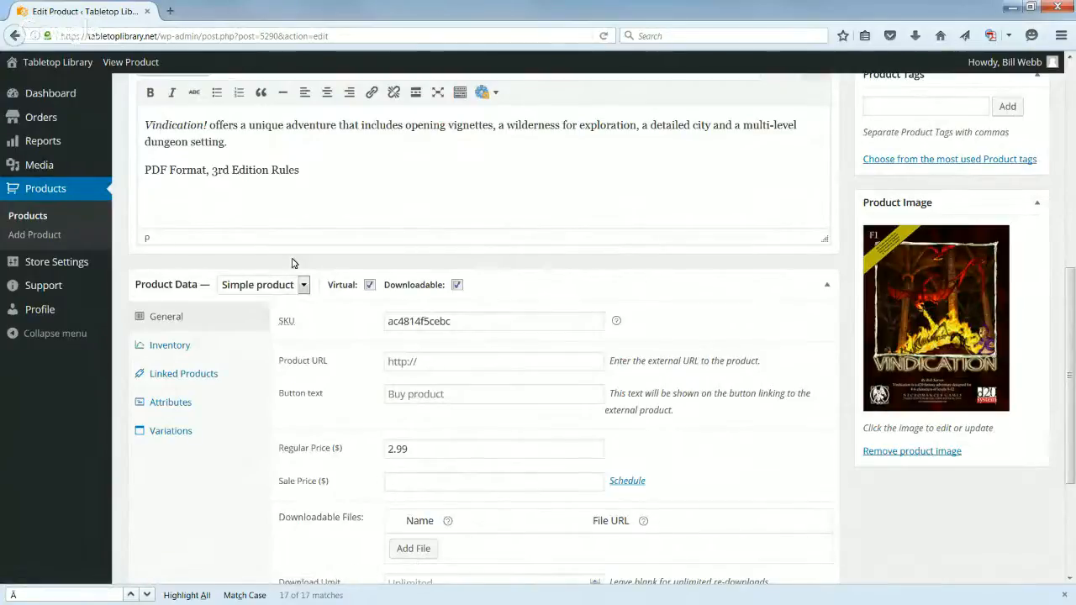
pyautogui.scroll(-2, 295, 262)
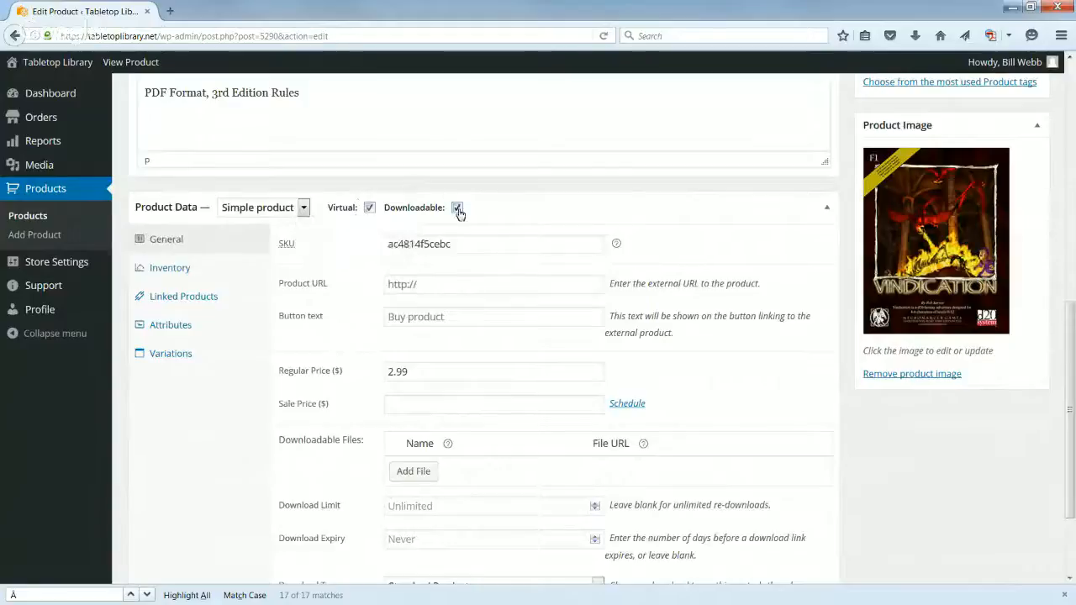
pyautogui.click(304, 208)
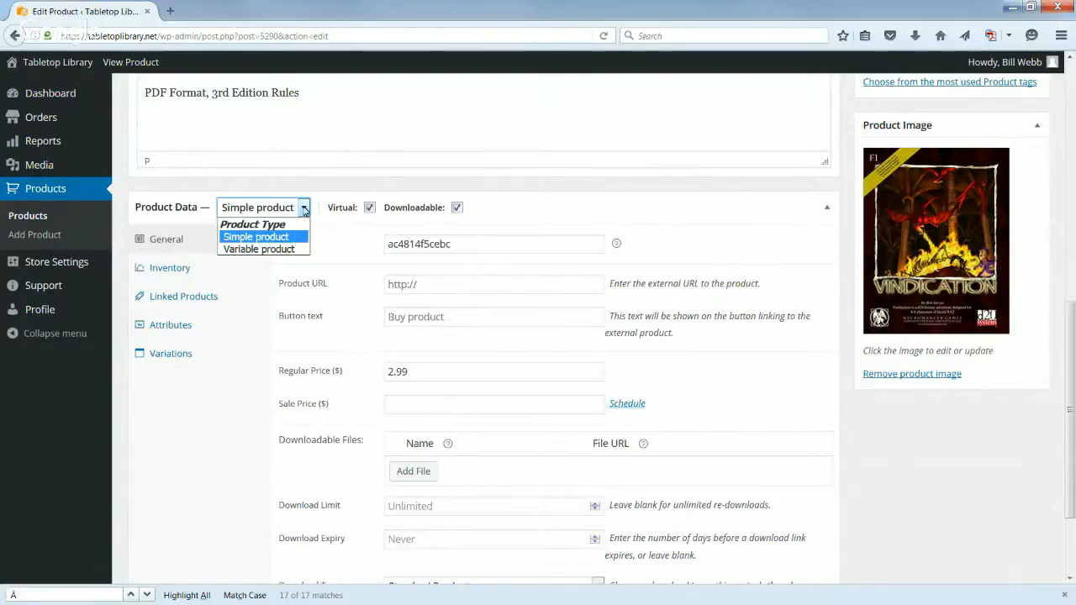
pyautogui.click(285, 238)
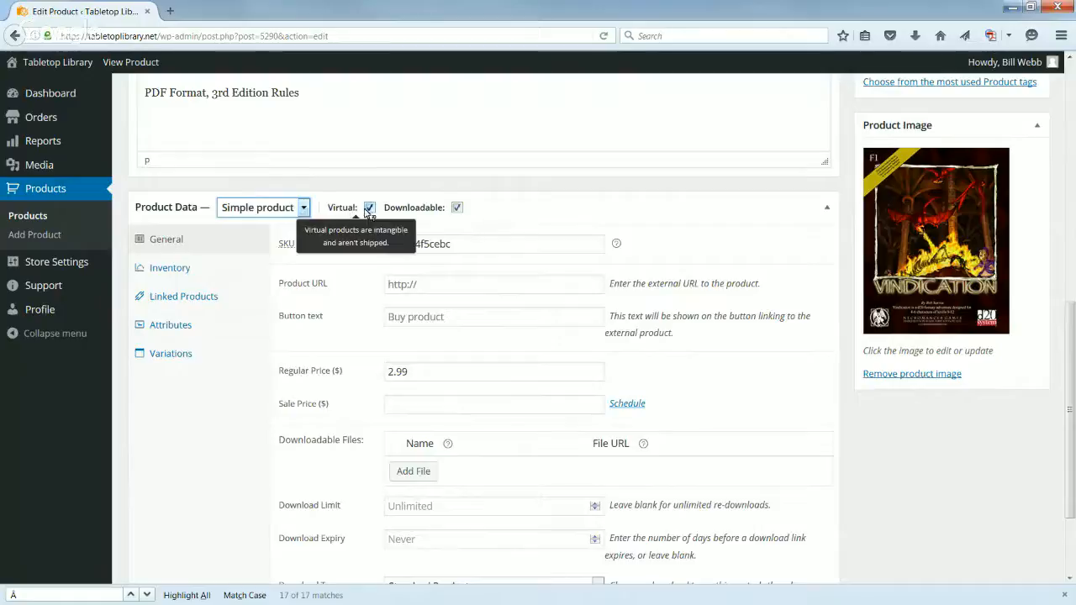
# Replace the product's SKU with vindication_3E_PDF
pyautogui.click(315, 247)
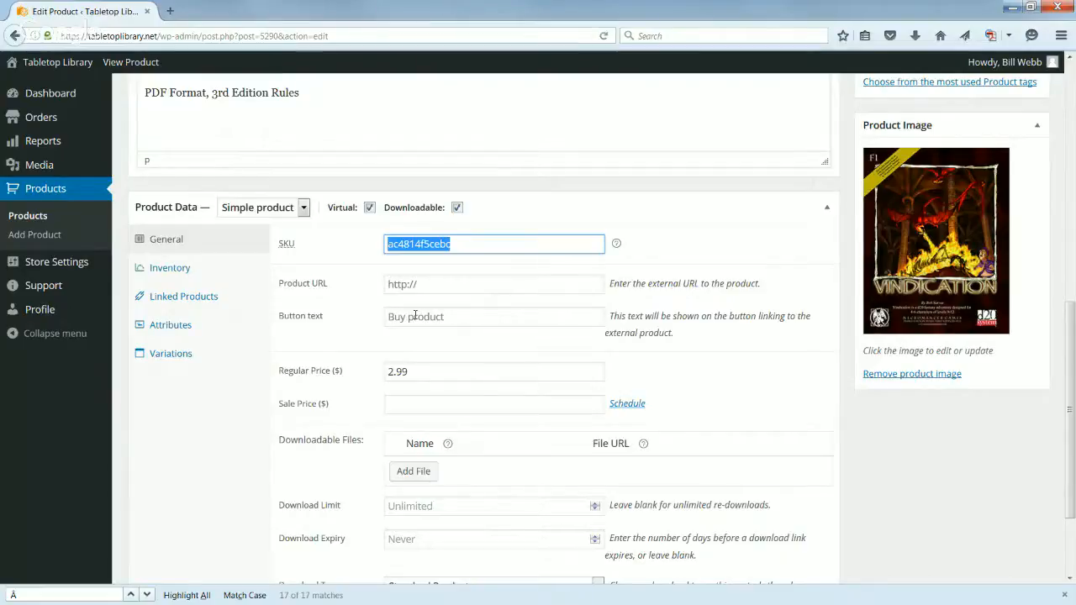
pyautogui.write('V')
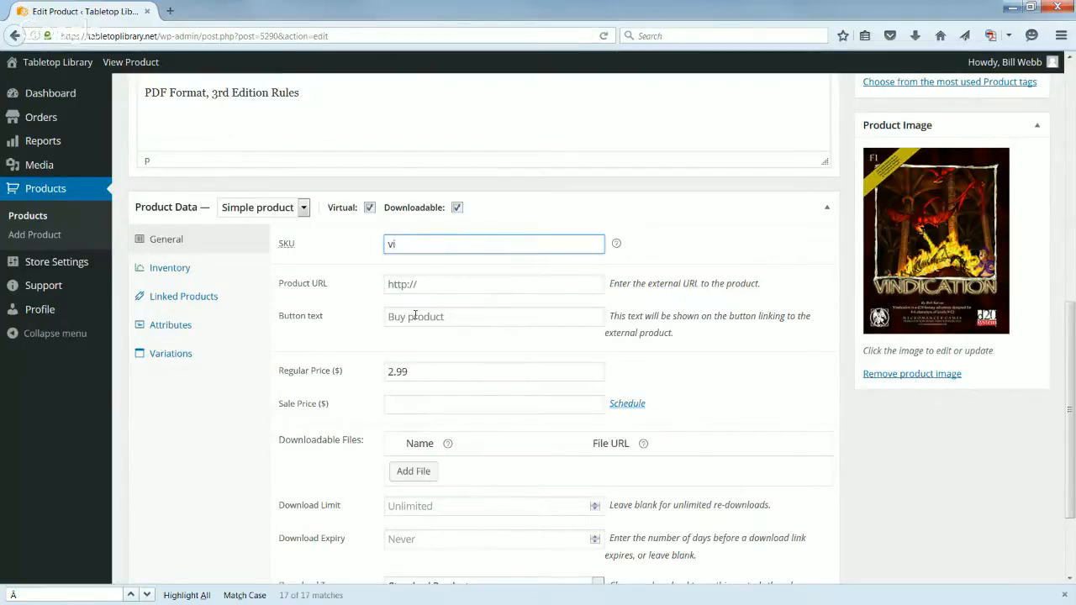
pyautogui.write('indication_3E_PDF')
pyautogui.click(731, 250)
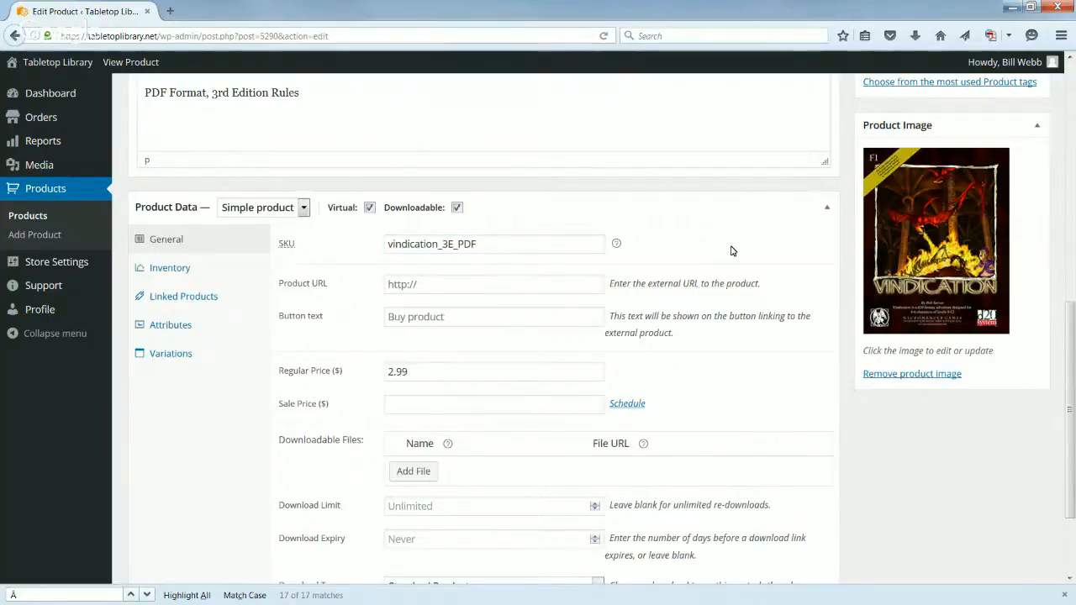
# Set the product's sale price to 2.49, leaving the regular price as it is
pyautogui.scroll(-2, 424, 203)
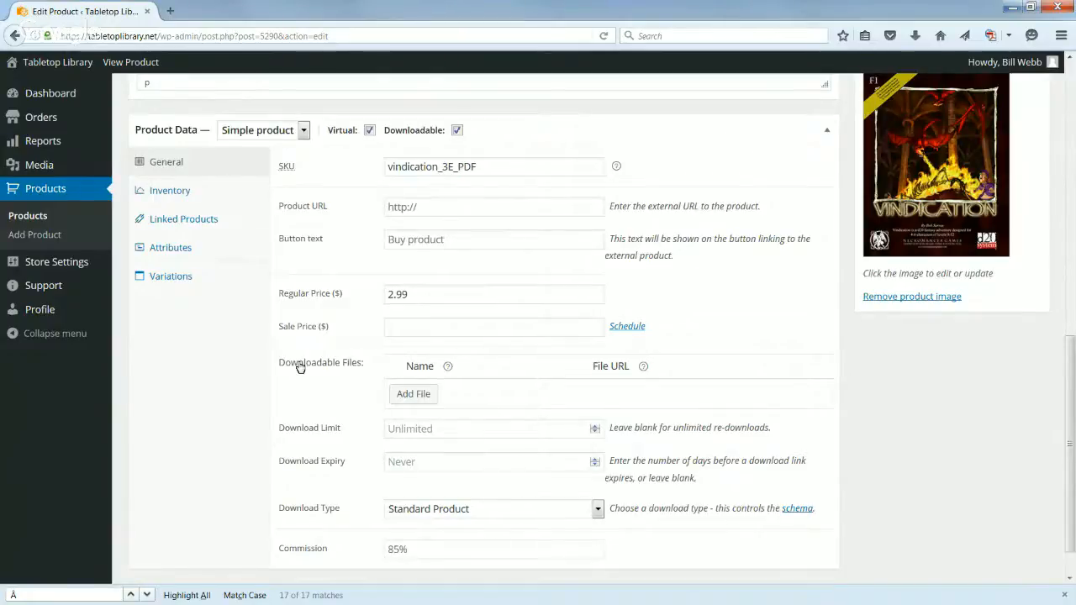
pyautogui.scroll(-1, 343, 311)
pyautogui.click(437, 252)
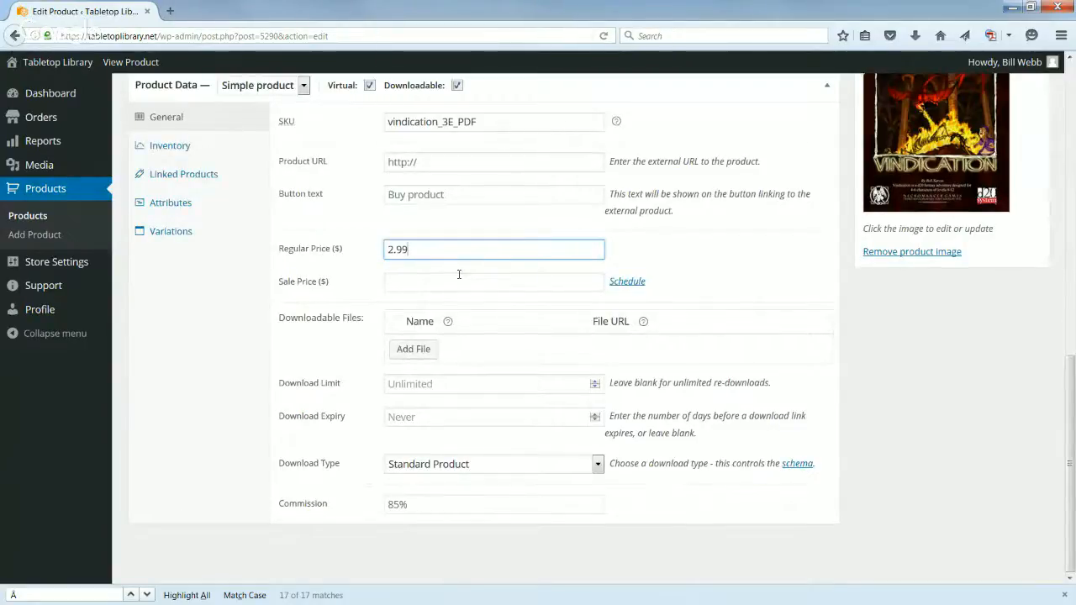
pyautogui.click(459, 276)
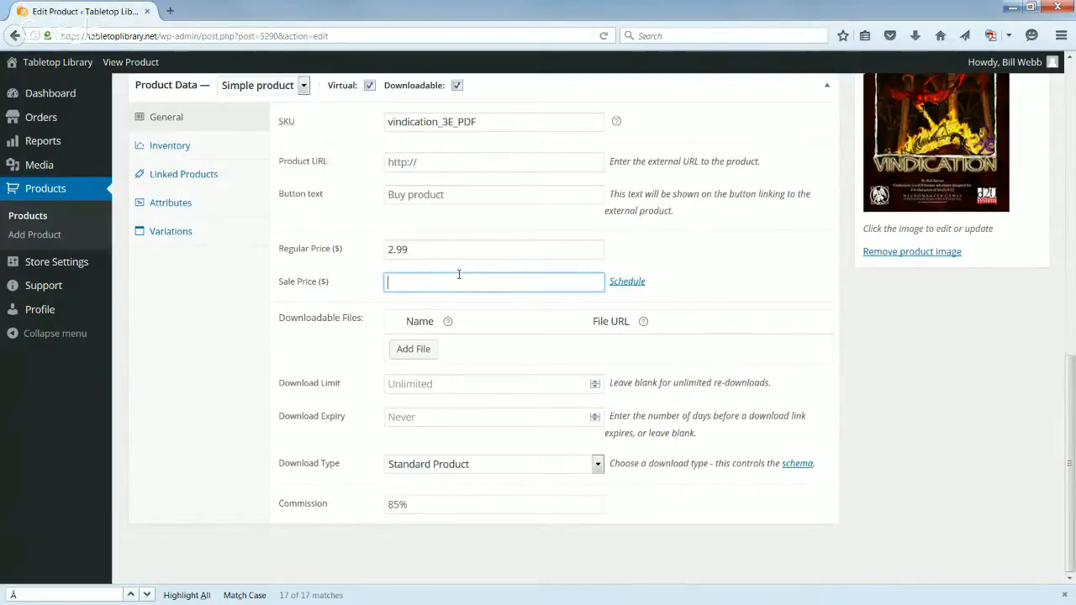
pyautogui.write('2.45')
pyautogui.press('BackSpace')
pyautogui.write('9')
pyautogui.click(690, 241)
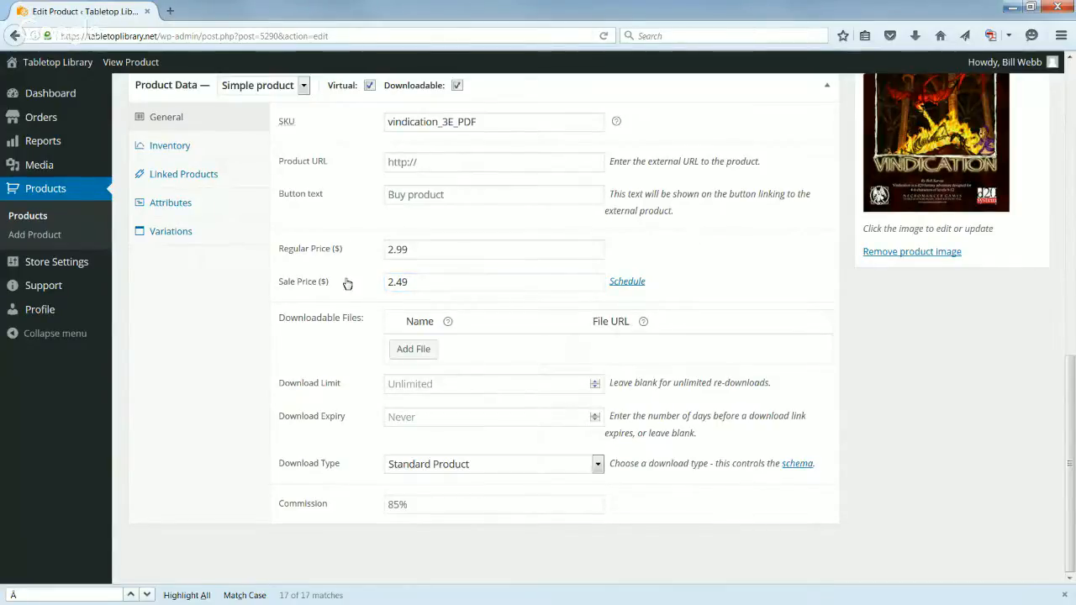
# Schedule the sale price to run from 2016-05-06 to 2016-05-17
pyautogui.click(627, 281)
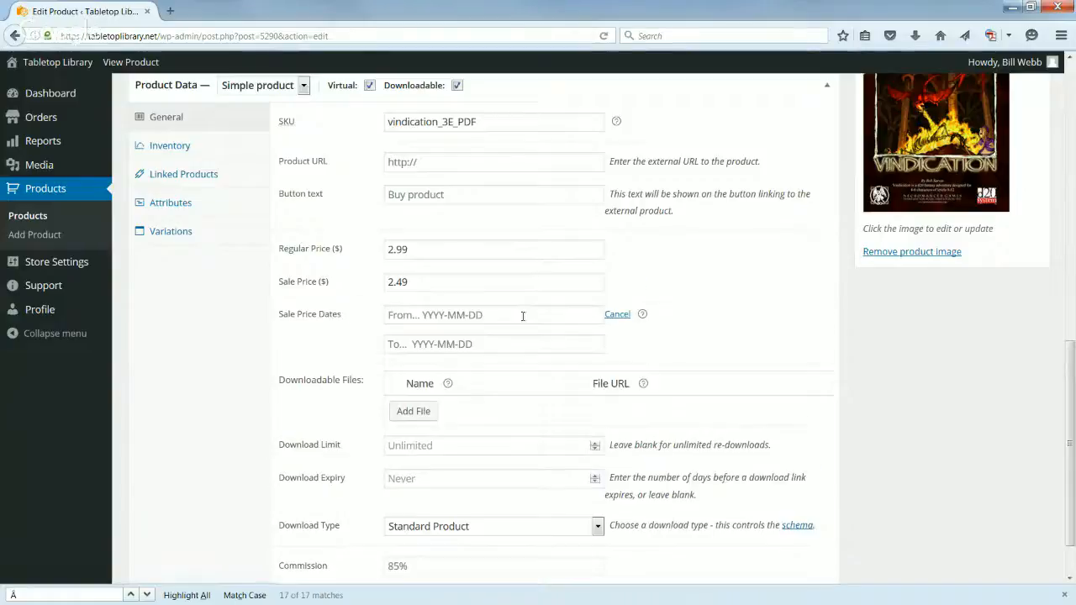
pyautogui.click(514, 314)
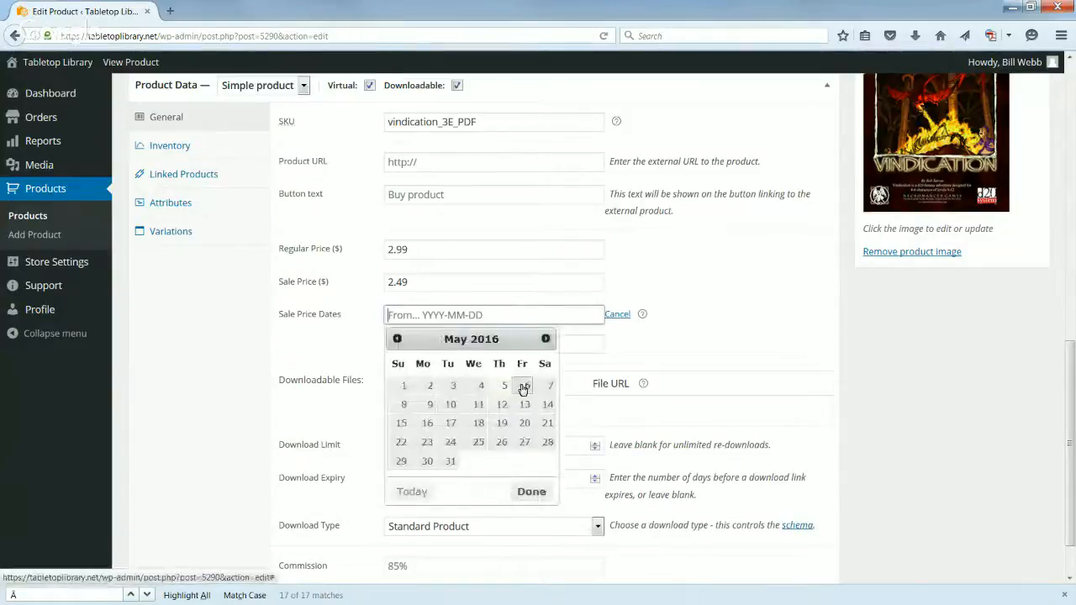
pyautogui.click(526, 387)
pyautogui.click(508, 342)
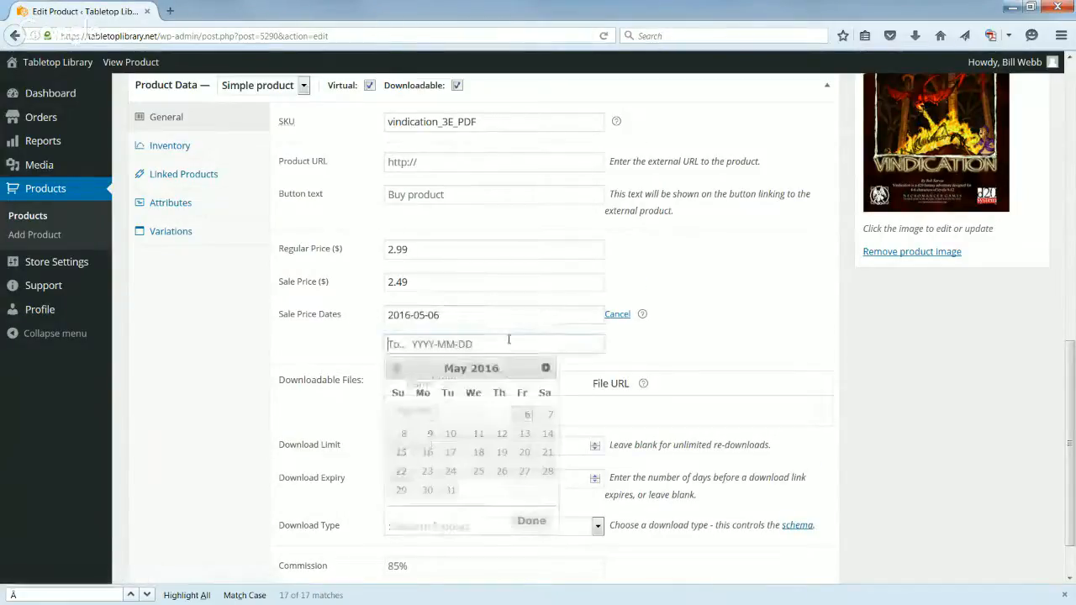
pyautogui.click(450, 452)
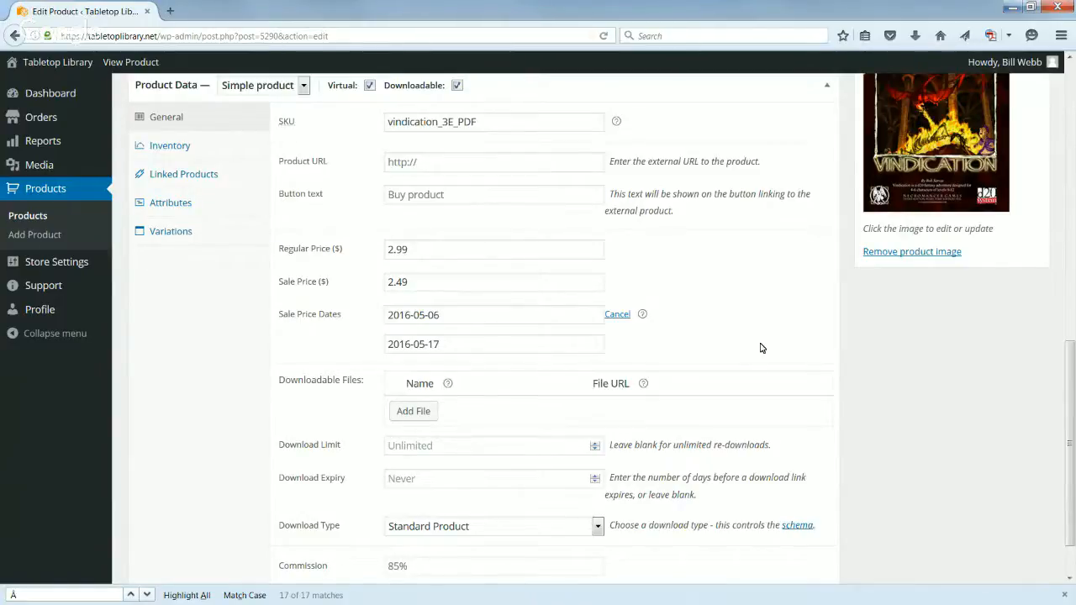
# Add a downloadable file entry and link it to Vindication-D20.pdf from the media library
pyautogui.scroll(-2, 761, 348)
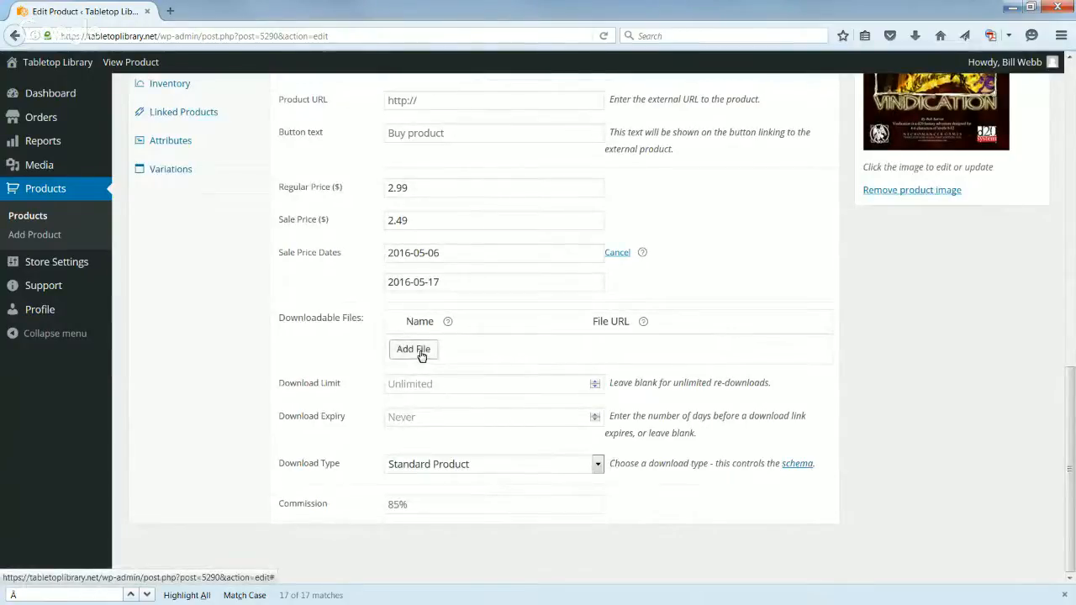
pyautogui.click(421, 357)
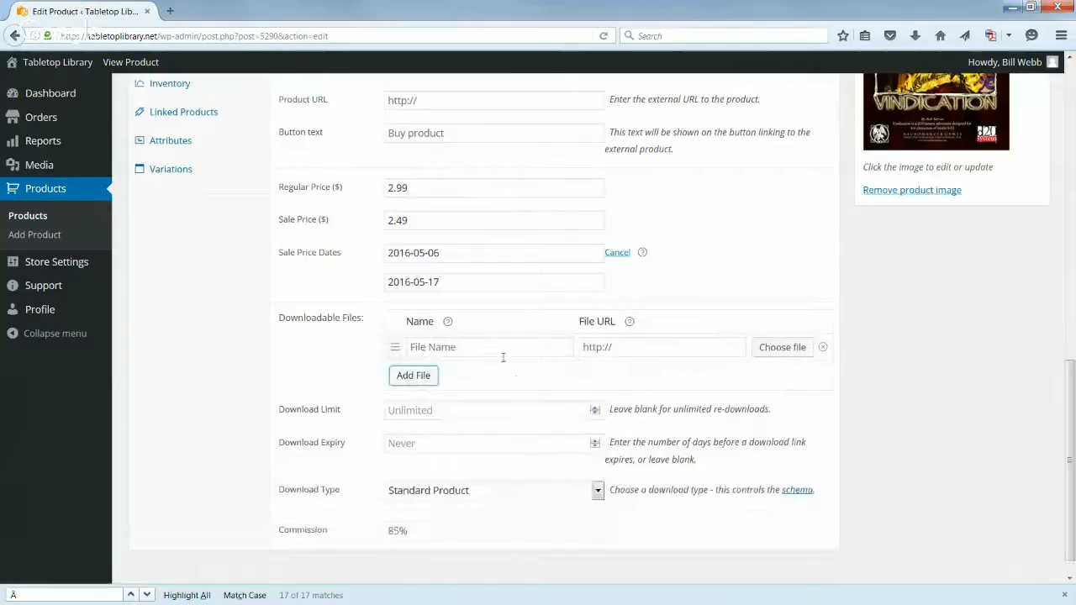
pyautogui.click(777, 348)
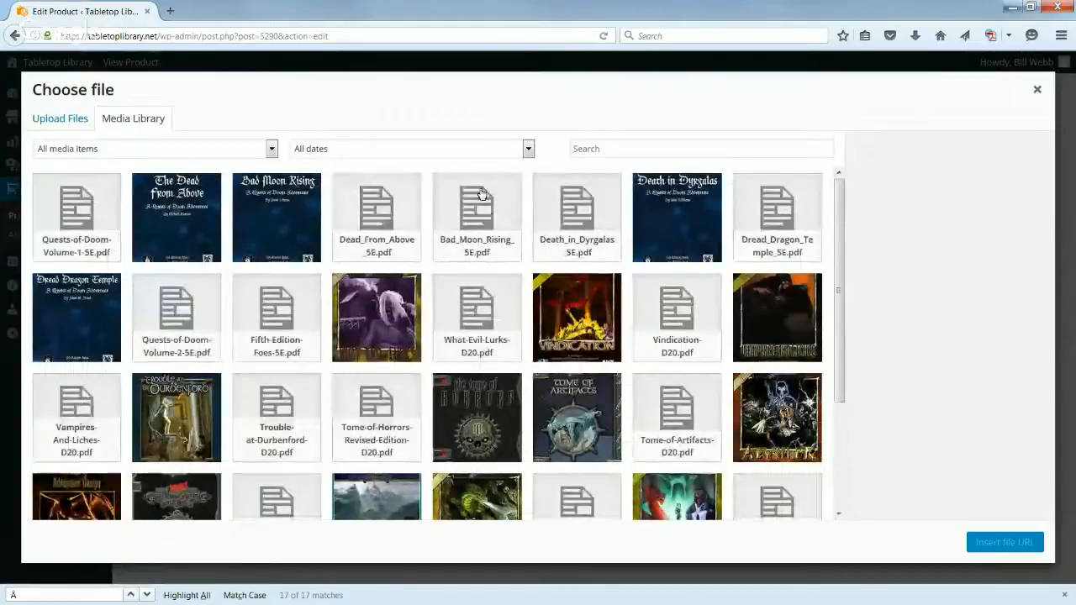
pyautogui.click(685, 315)
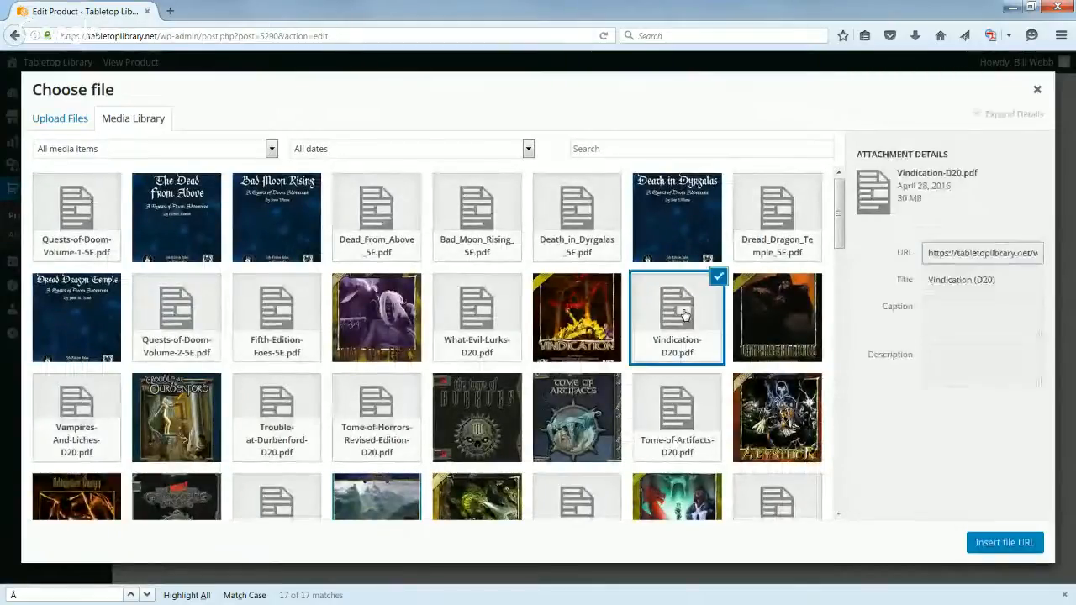
pyautogui.click(992, 547)
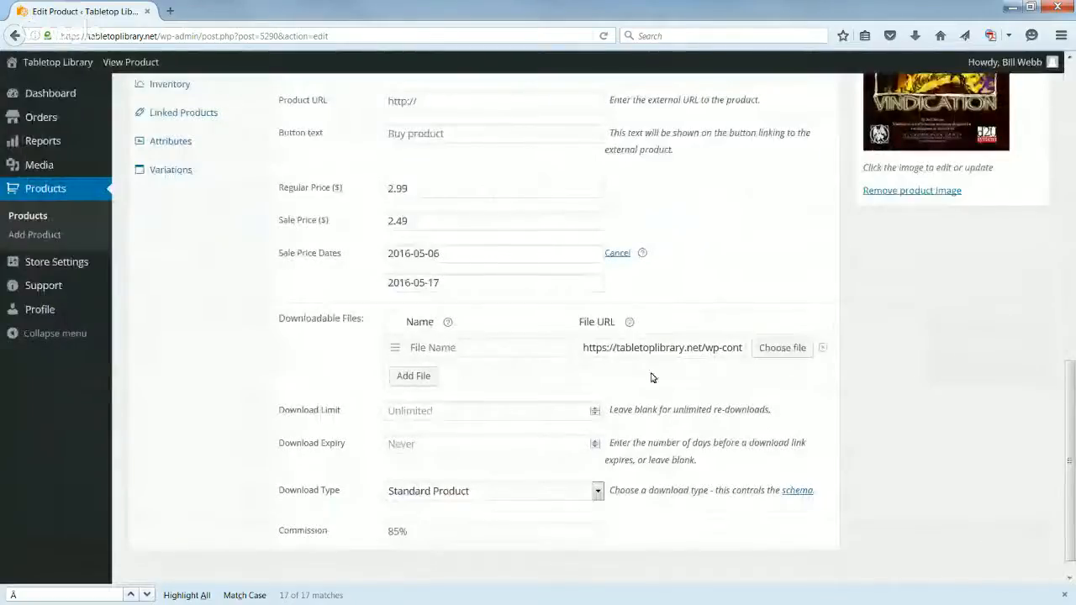
# Look back over the edited product form and update the published product
pyautogui.scroll(-1, 355, 385)
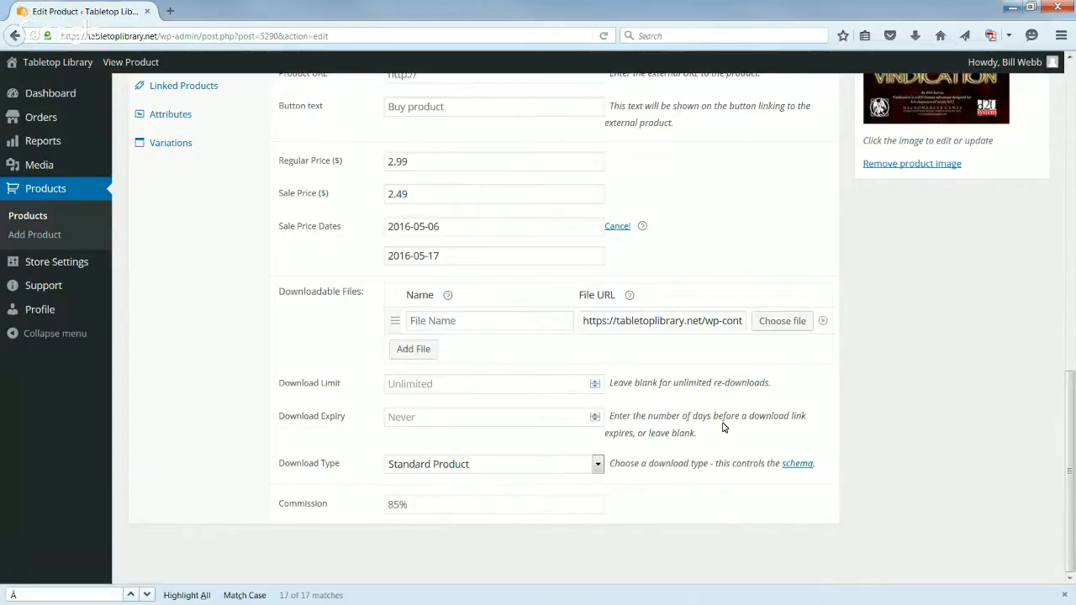
pyautogui.scroll(5, 723, 427)
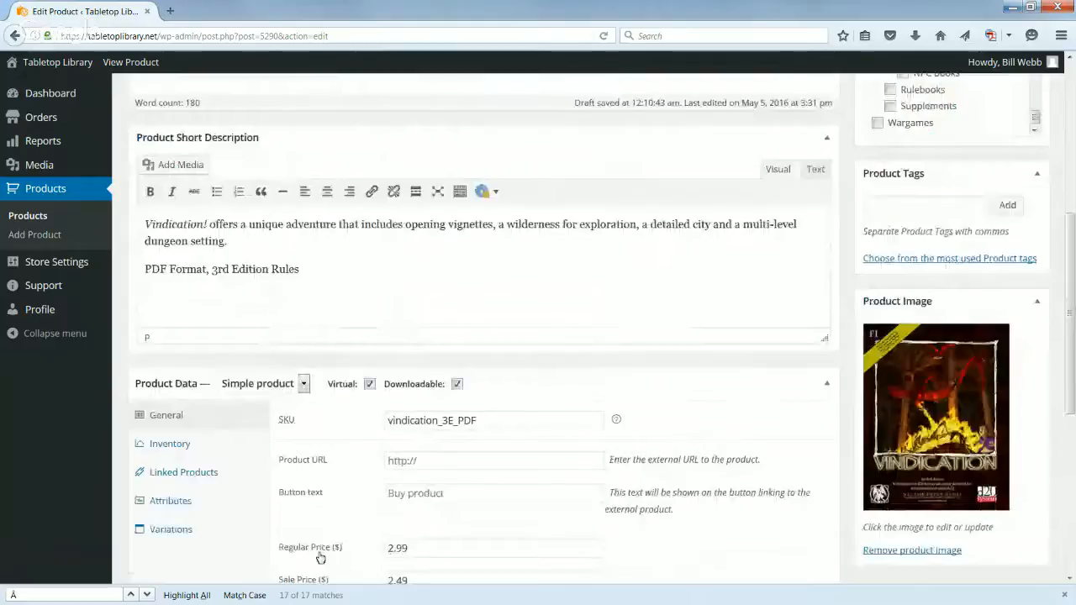
pyautogui.scroll(5, 521, 372)
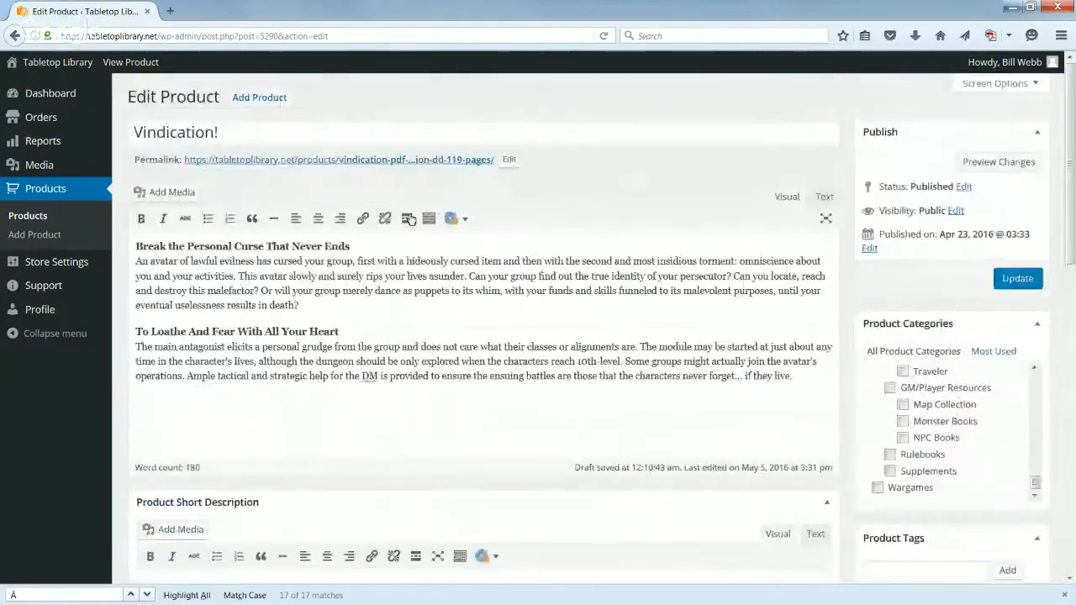
pyautogui.click(1017, 280)
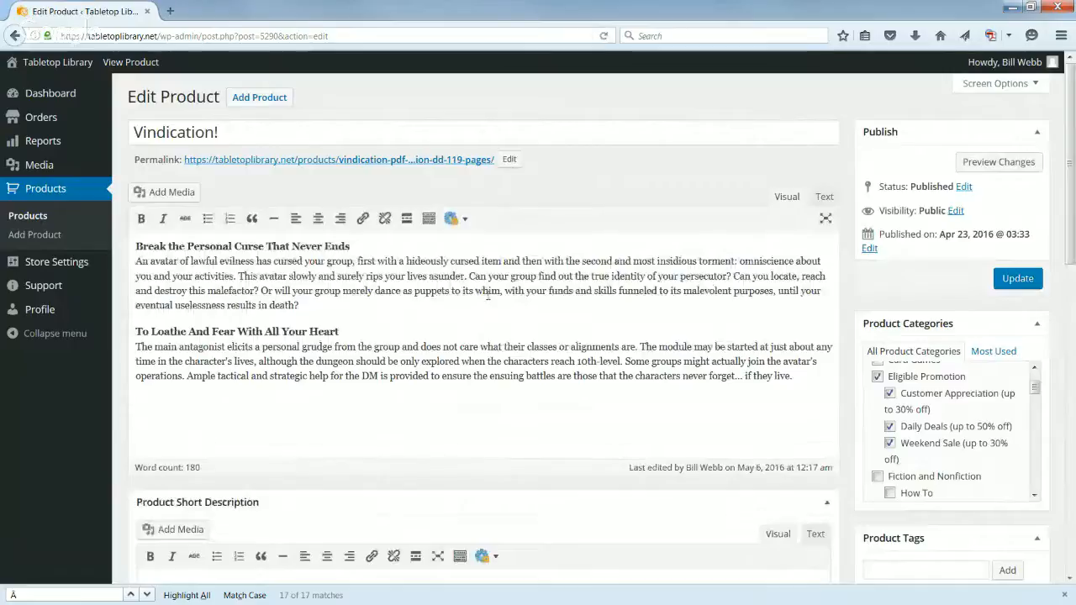
# View the public Vindication! product page and check its sale price, cover image, SKU, categories and description
pyautogui.click(143, 65)
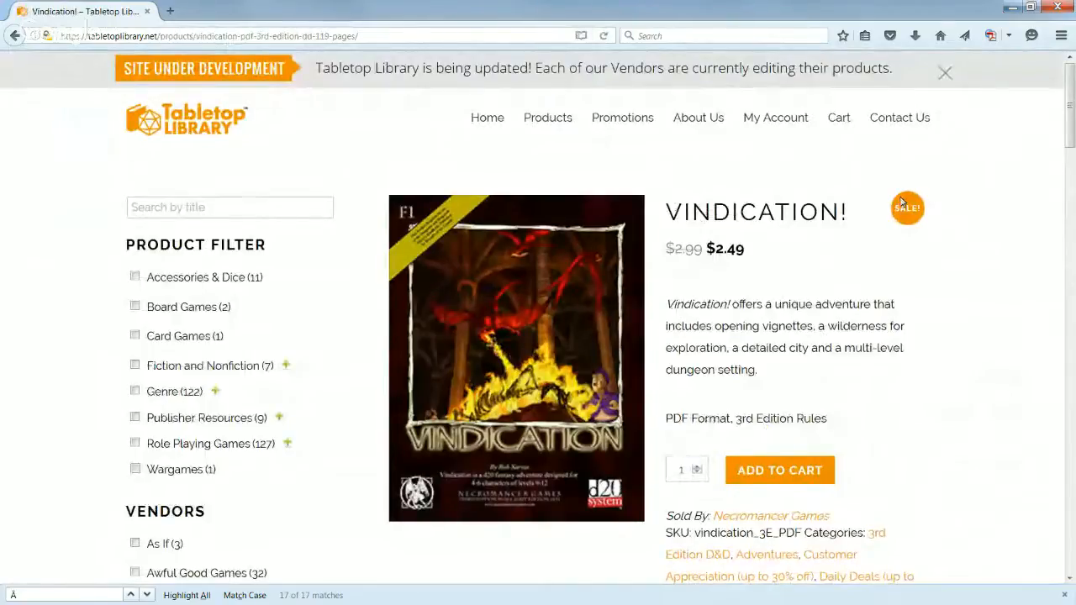
pyautogui.moveTo(674, 248); pyautogui.dragTo(749, 252)
pyautogui.click(752, 257)
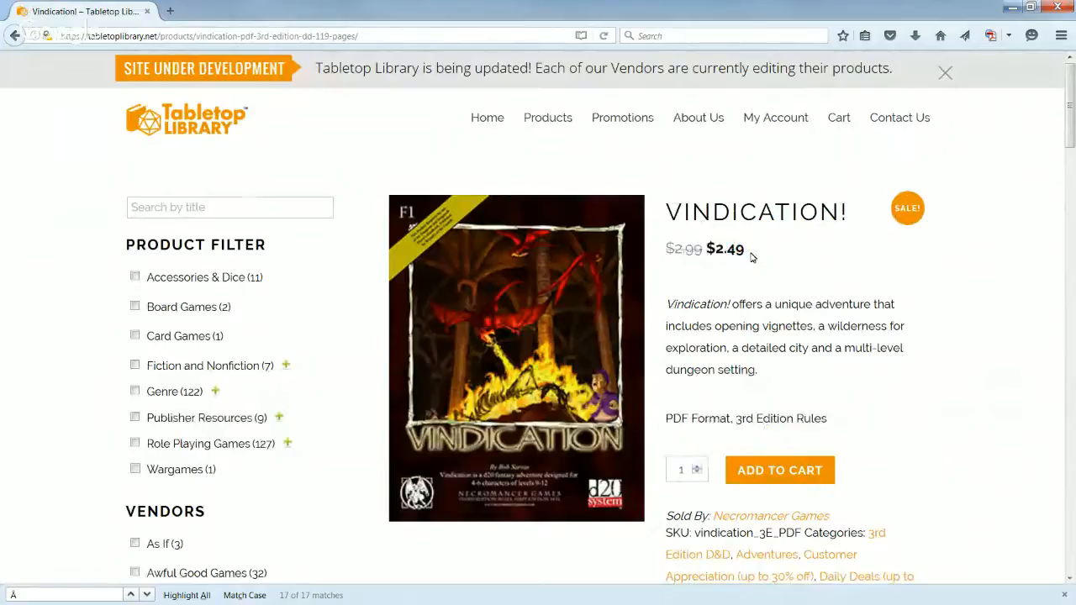
pyautogui.moveTo(674, 248); pyautogui.dragTo(752, 250)
pyautogui.click(751, 254)
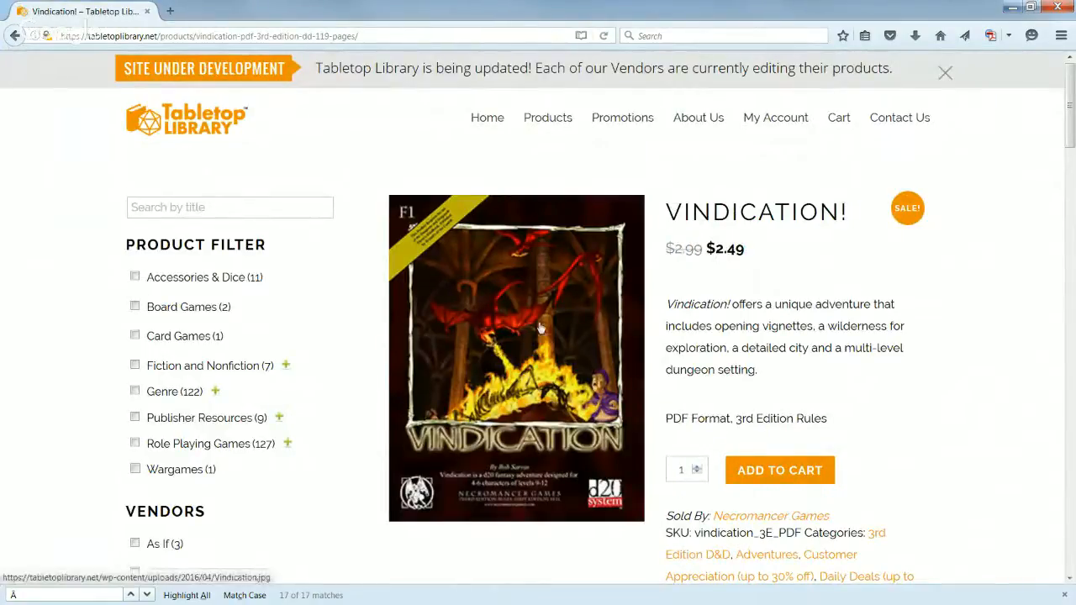
pyautogui.scroll(-3, 593, 327)
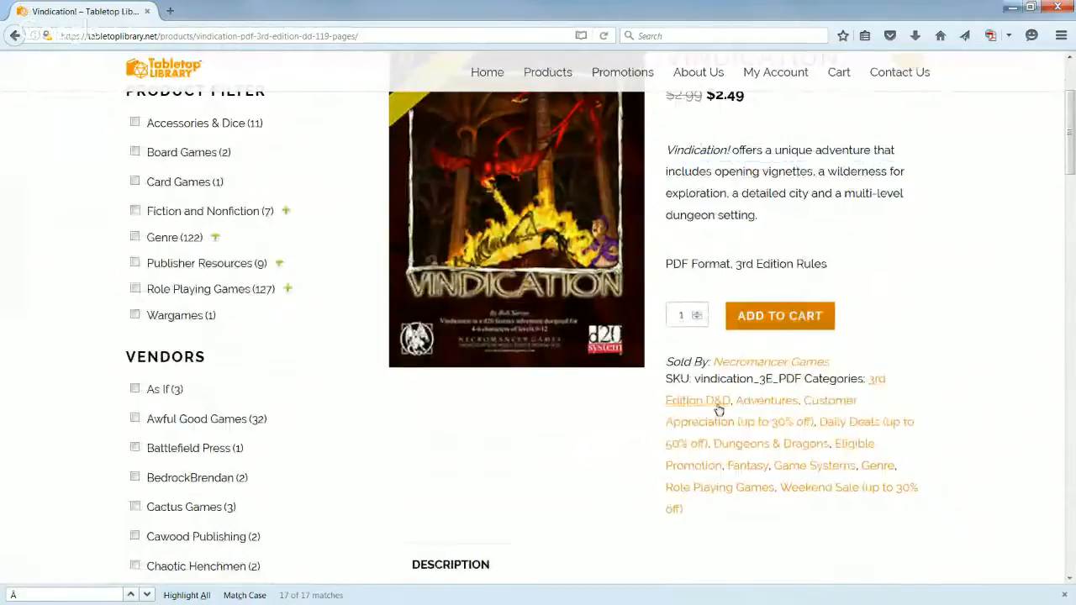
pyautogui.scroll(-3, 718, 409)
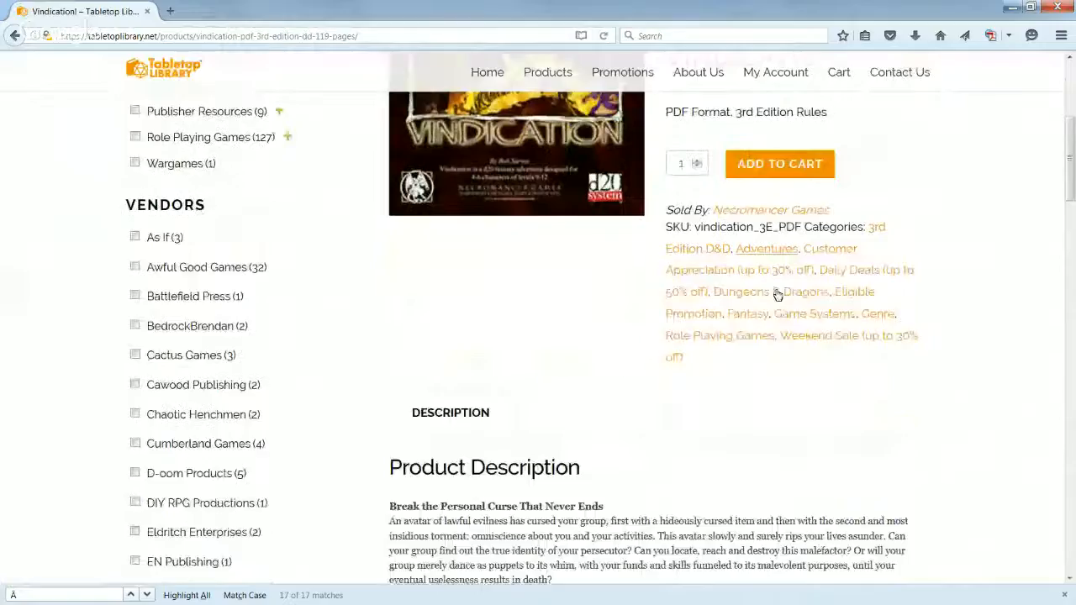
# Review the public Vindication! page's description, related products and categories, and inspect the product slug in its web address
pyautogui.scroll(-3, 589, 467)
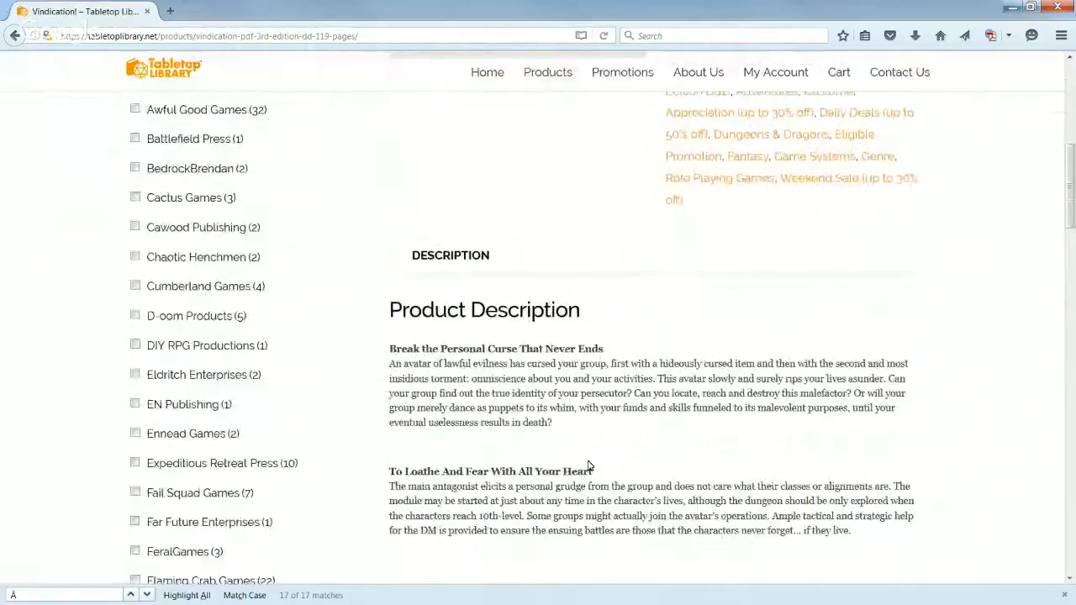
pyautogui.scroll(-5, 461, 413)
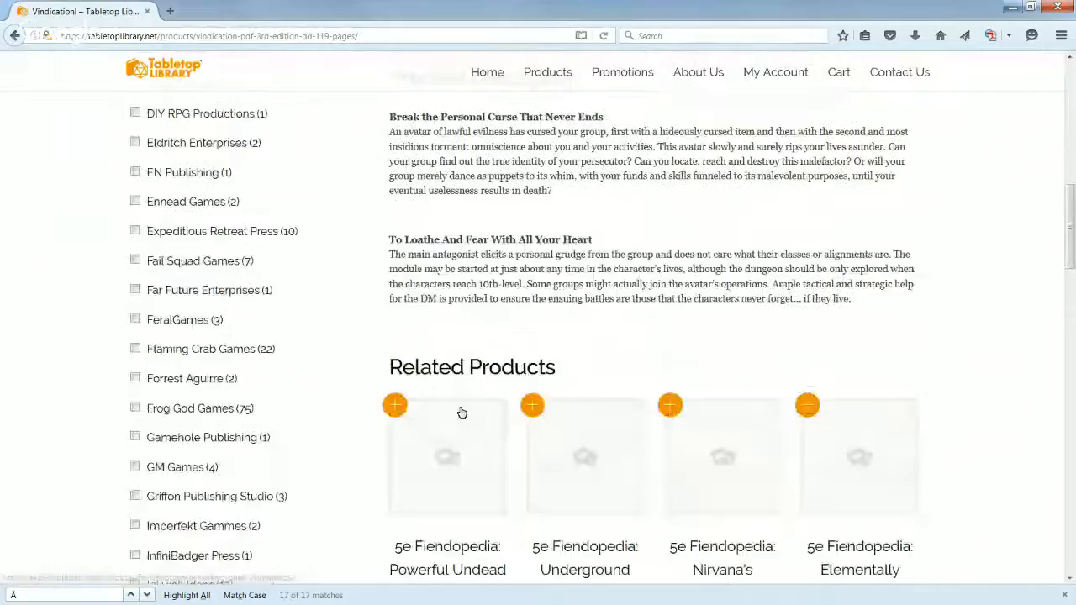
pyautogui.scroll(6, 704, 379)
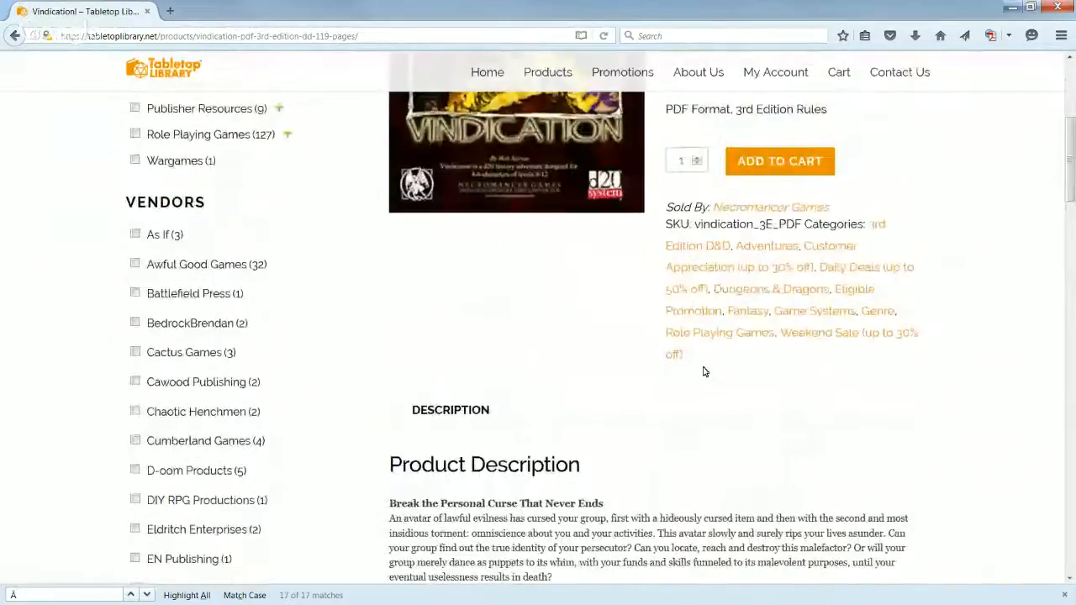
pyautogui.scroll(5, 704, 371)
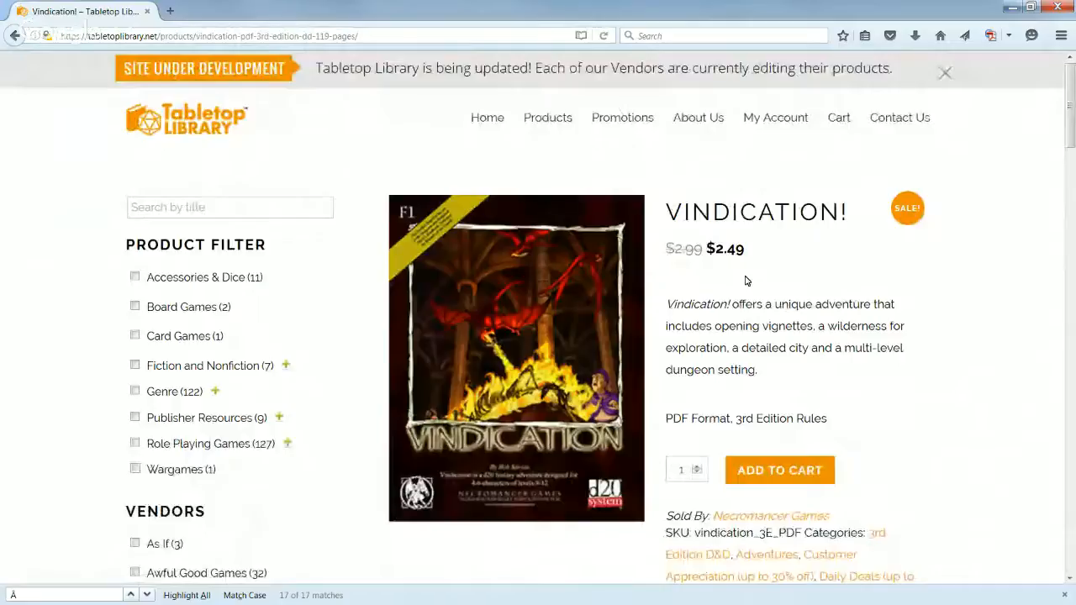
pyautogui.scroll(-3, 745, 280)
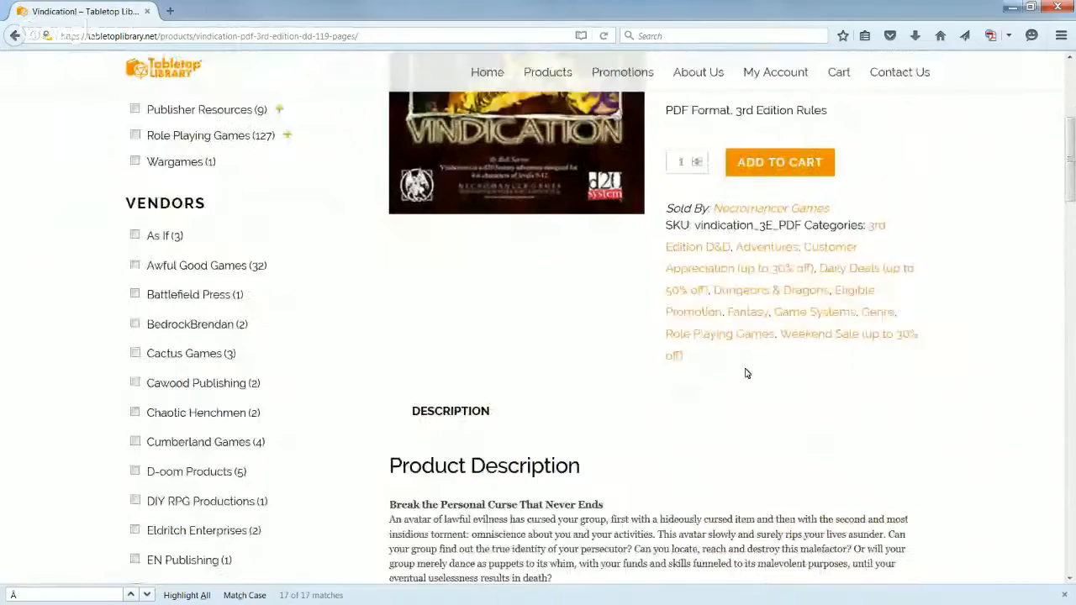
pyautogui.scroll(-5, 639, 415)
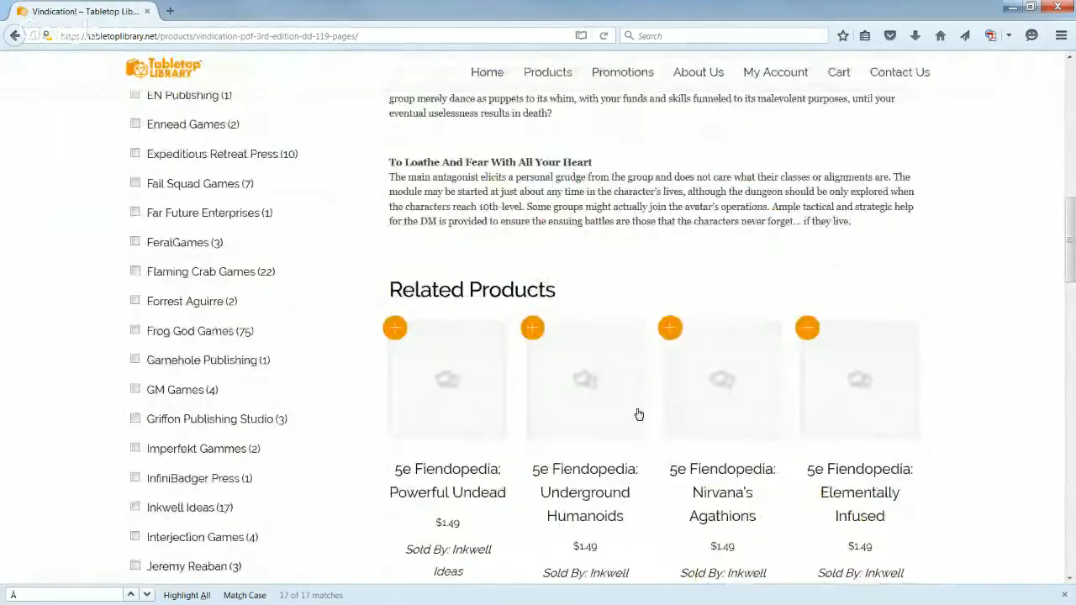
pyautogui.scroll(8, 639, 415)
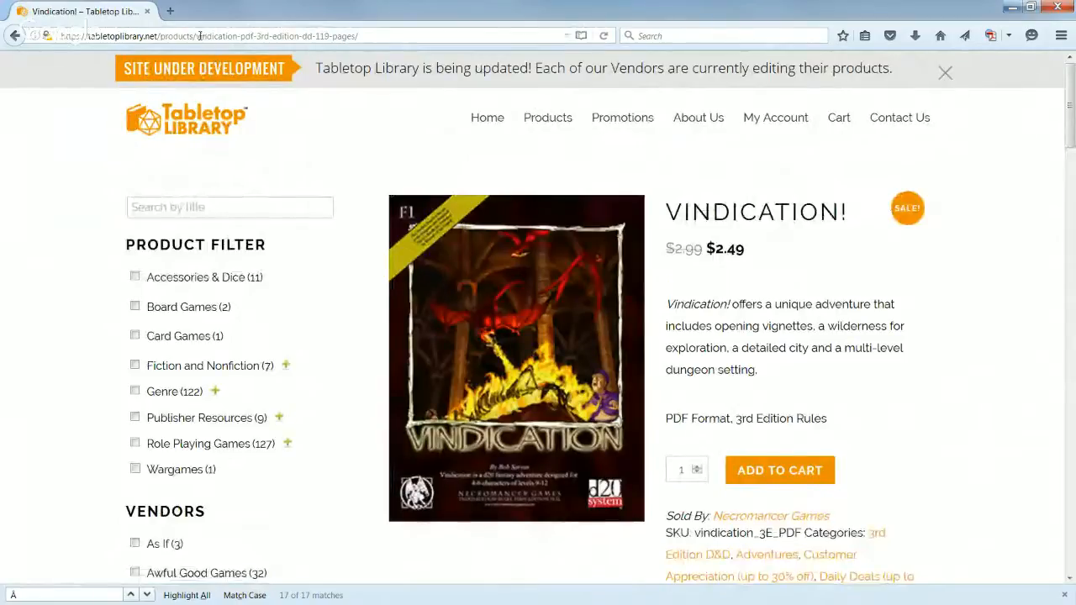
pyautogui.moveTo(197, 36); pyautogui.dragTo(359, 36)
pyautogui.click(349, 35)
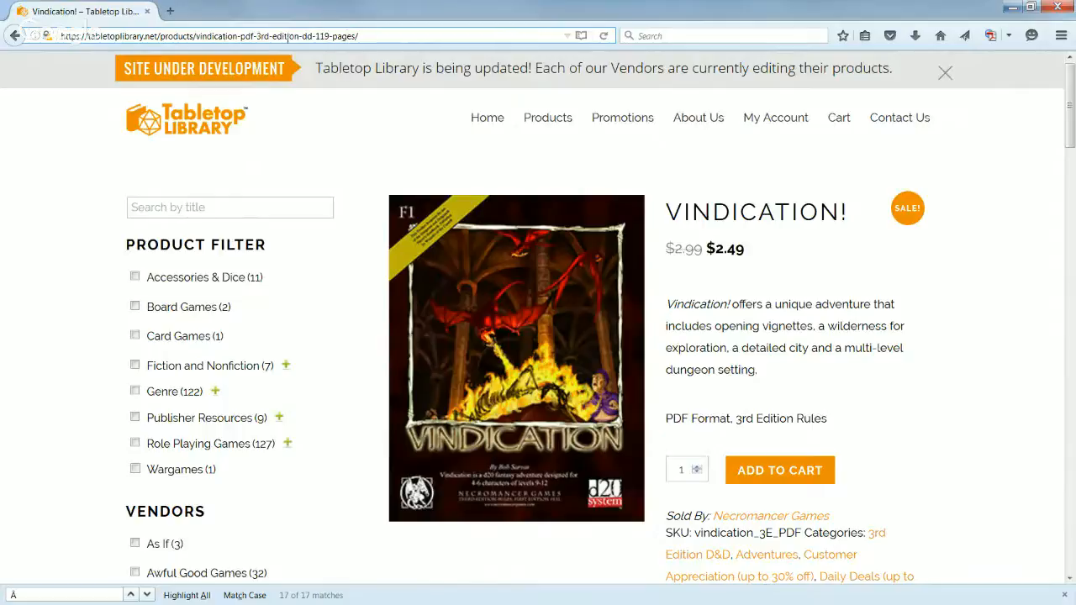
# Go to the vendor dashboard's product list through the account page and look through the listed products
pyautogui.click(789, 124)
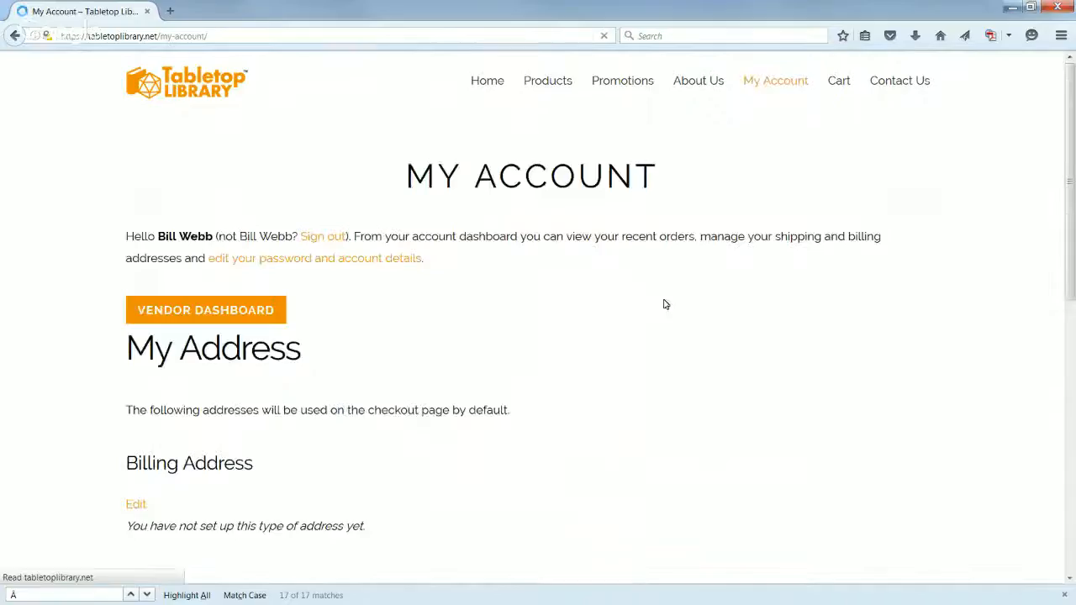
pyautogui.click(227, 353)
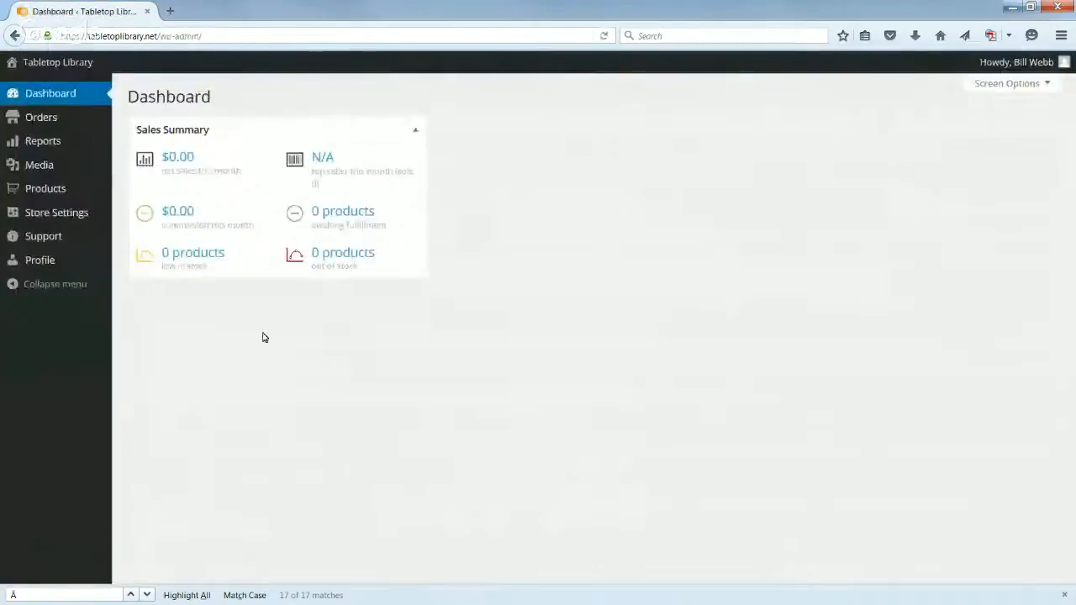
pyautogui.click(47, 189)
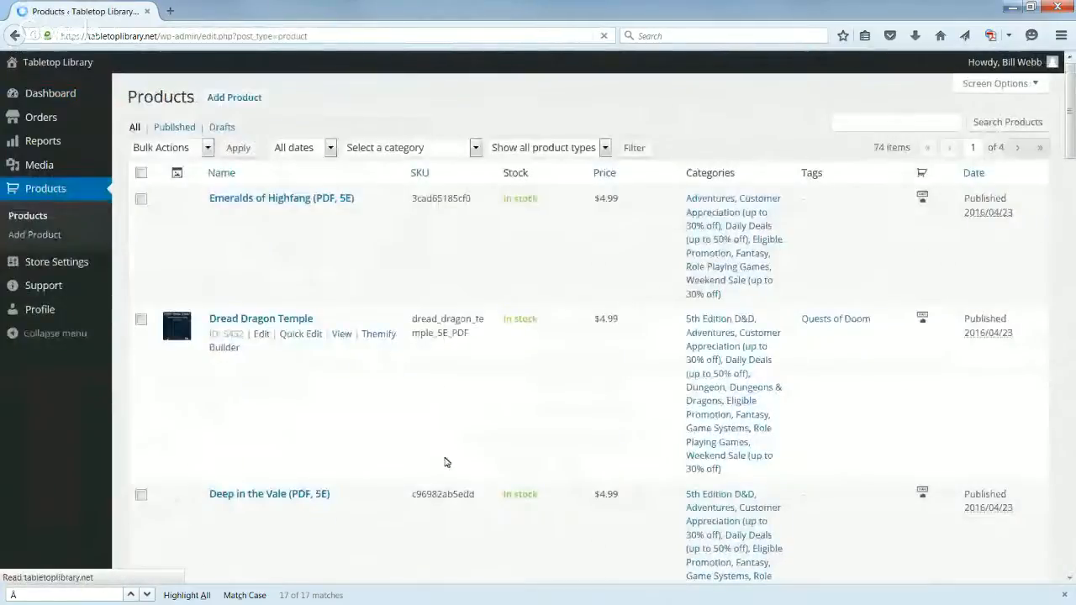
pyautogui.scroll(-15, 445, 463)
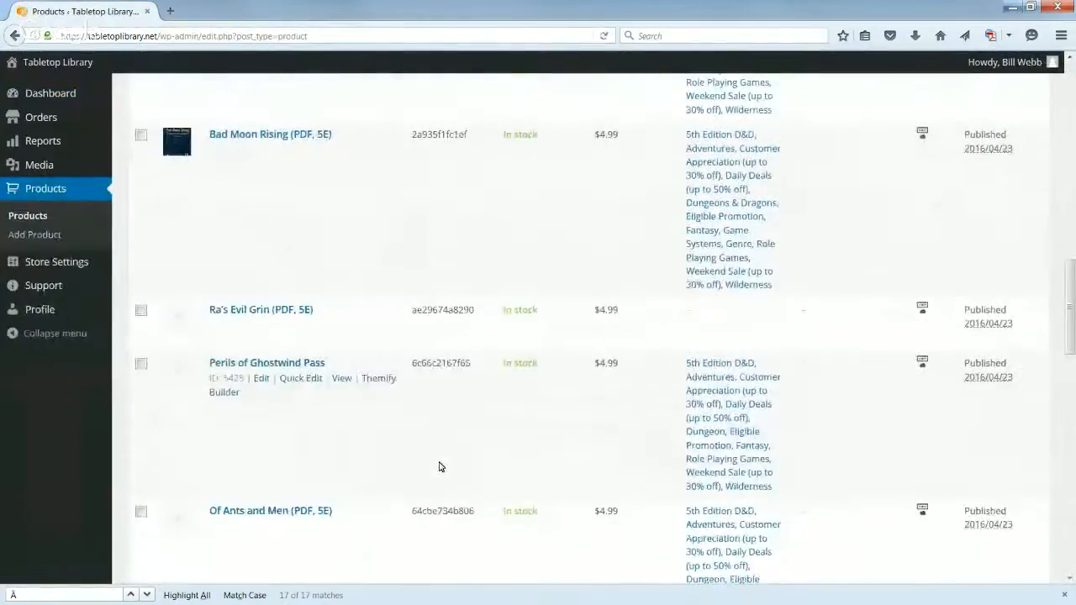
pyautogui.scroll(-6, 440, 466)
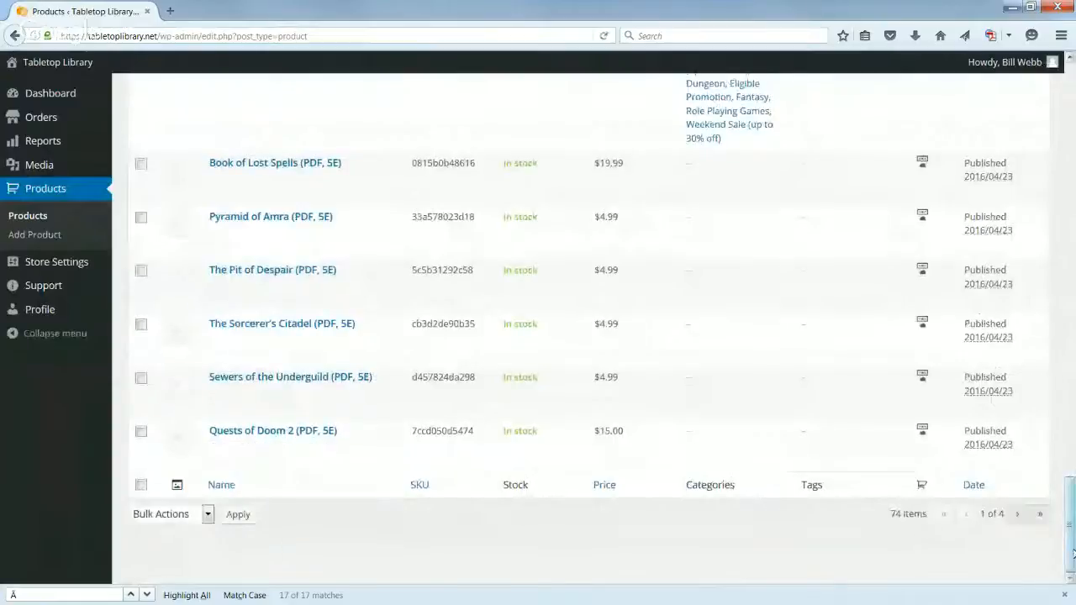
pyautogui.moveTo(1072, 534); pyautogui.dragTo(1055, 126)
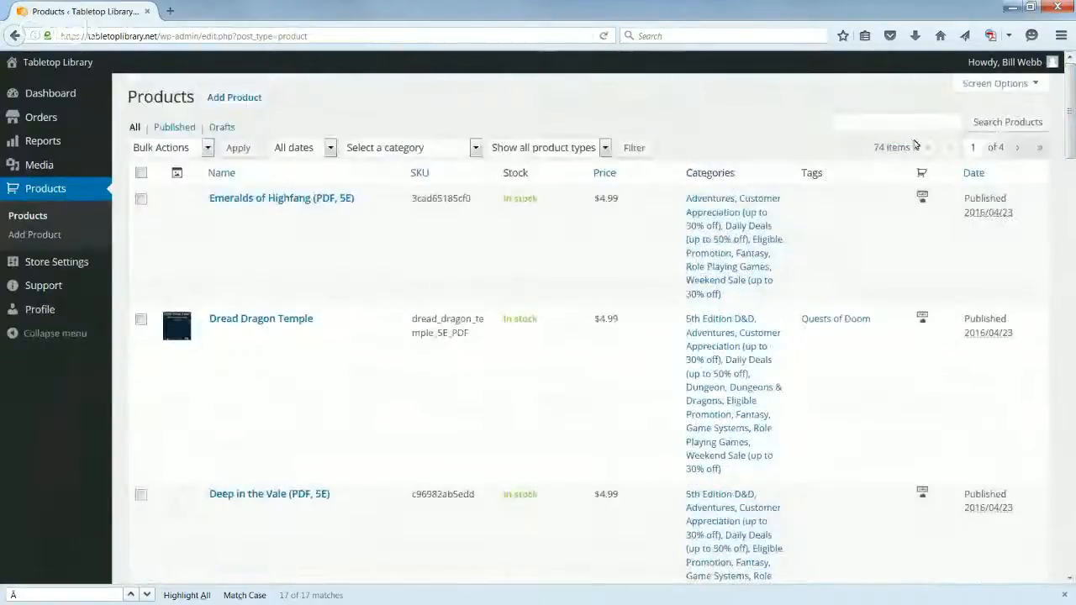
# Search the products for "vin" and open Vindication! for editing
pyautogui.click(905, 129)
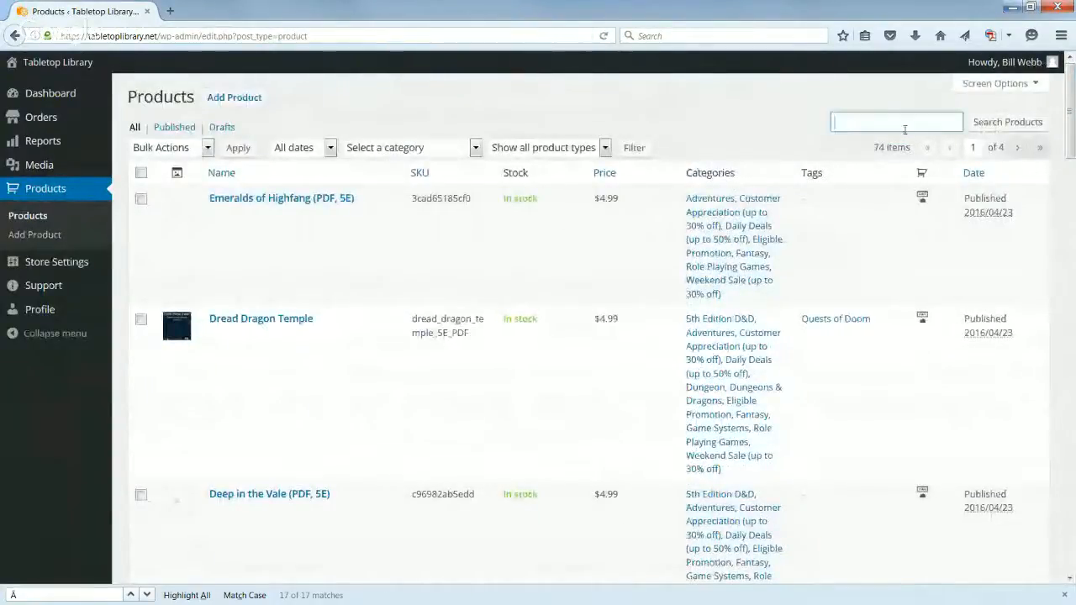
pyautogui.write('vin')
pyautogui.press('Return')
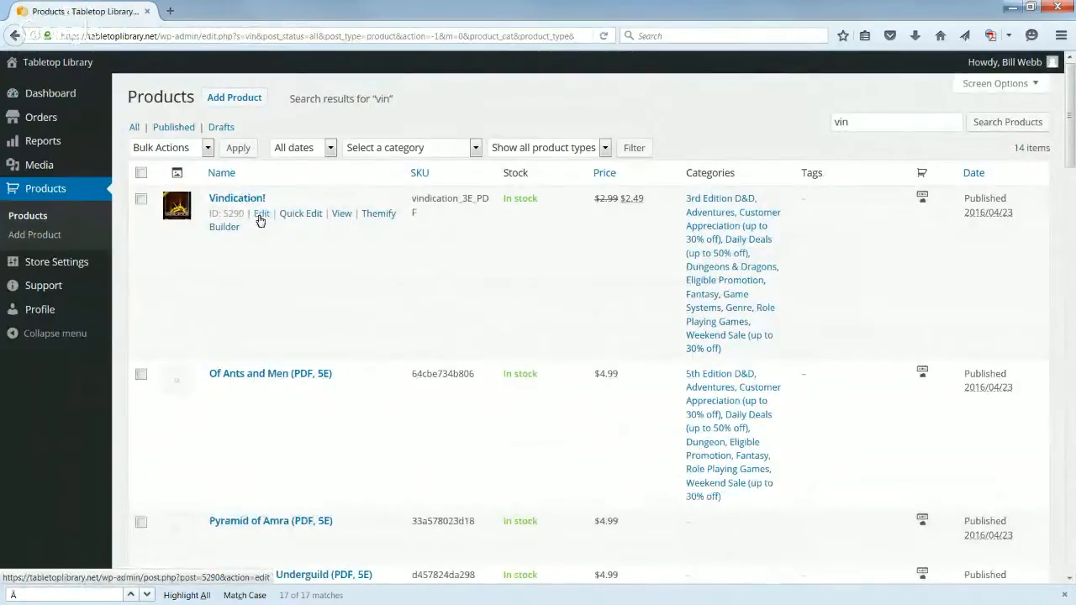
pyautogui.click(260, 220)
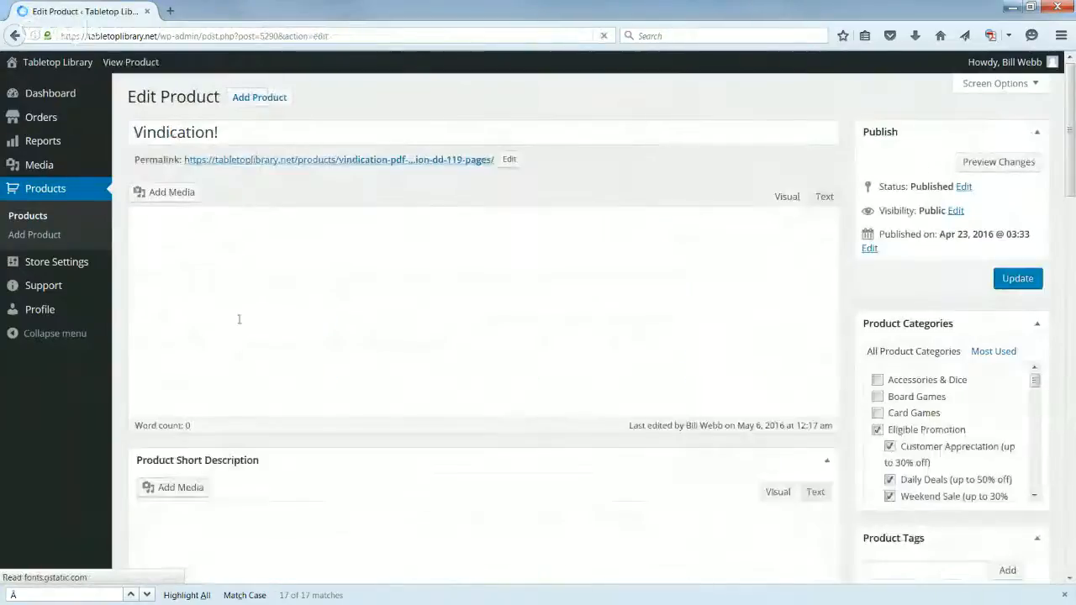
# Shorten the product's permalink slug to "vindication" and accept it
pyautogui.click(507, 159)
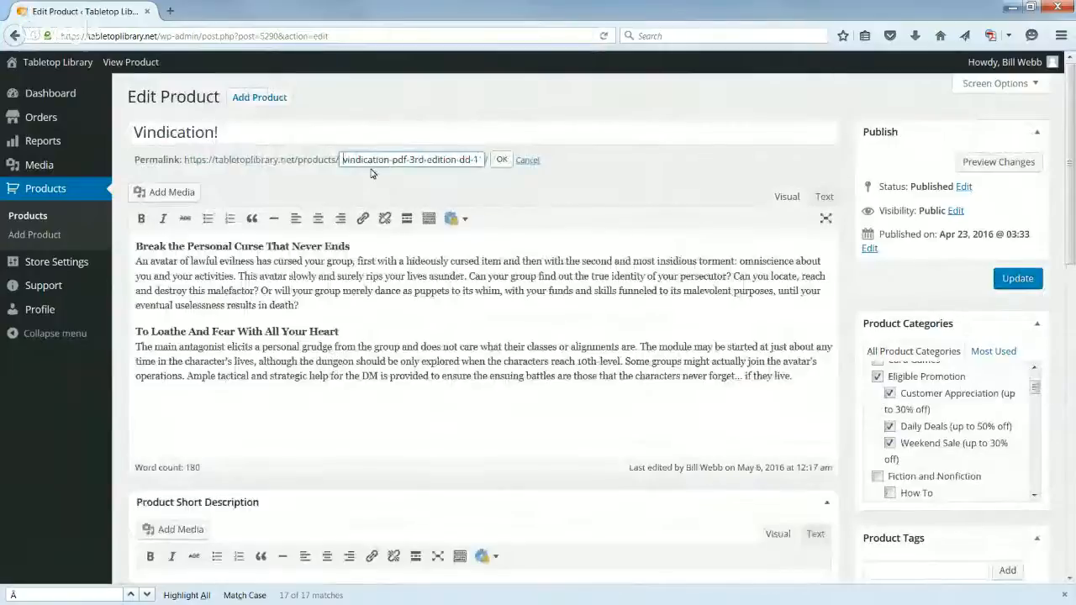
pyautogui.moveTo(390, 159); pyautogui.dragTo(492, 156)
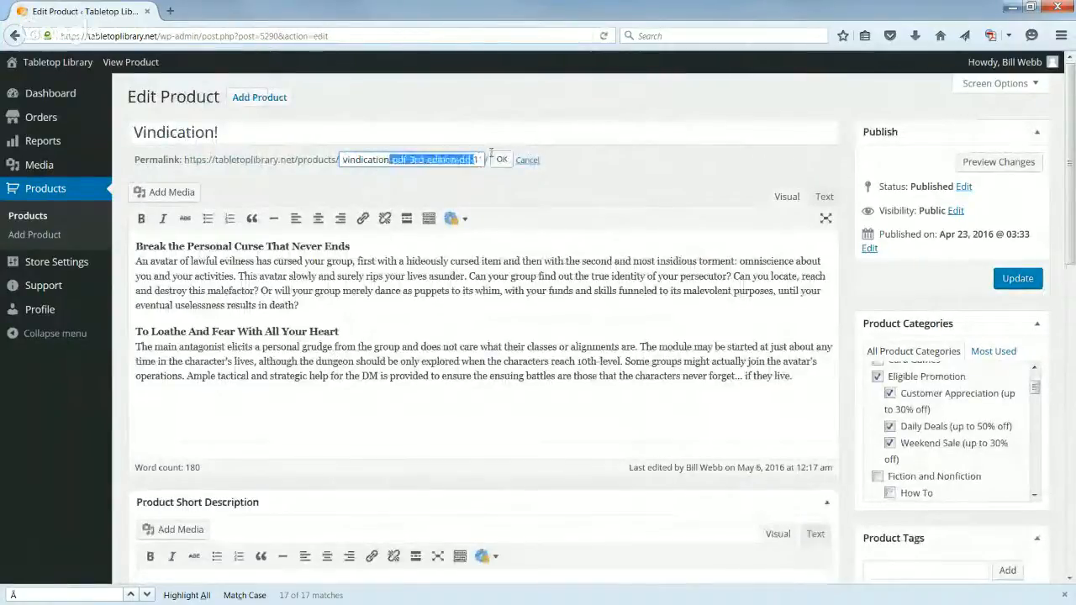
pyautogui.press('BackSpace')
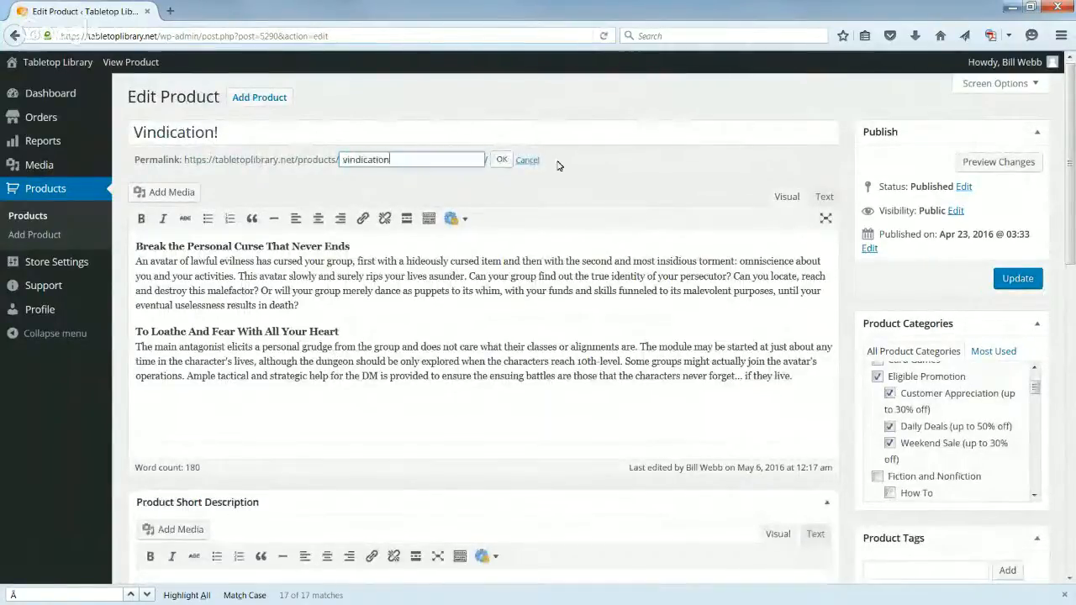
pyautogui.click(501, 160)
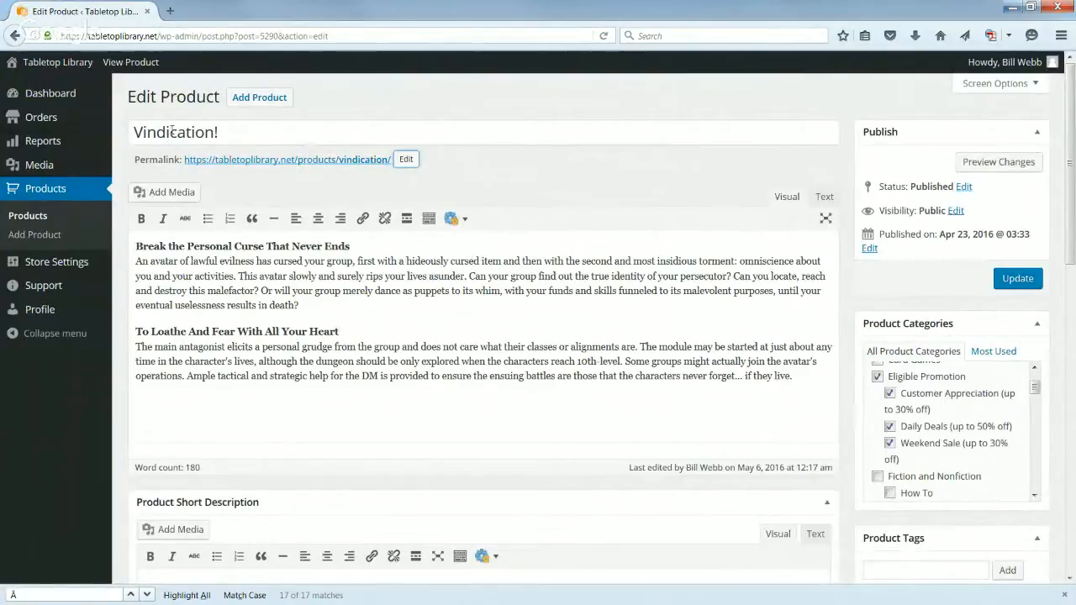
# Review the product's title, short description, long description and product tags field
pyautogui.click(227, 132)
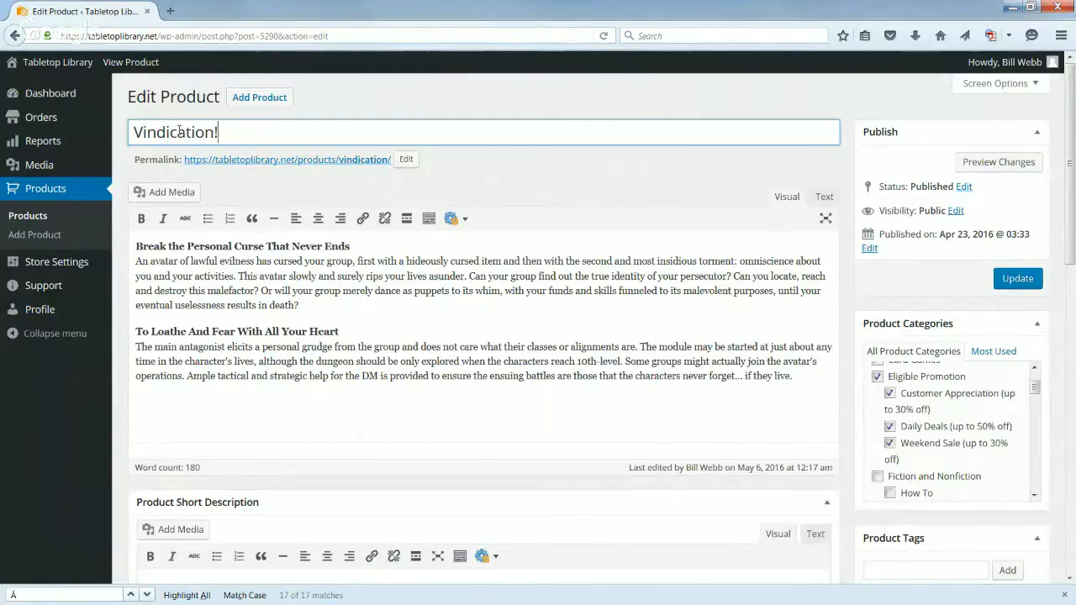
pyautogui.scroll(-1, 333, 251)
pyautogui.scroll(-3, 332, 251)
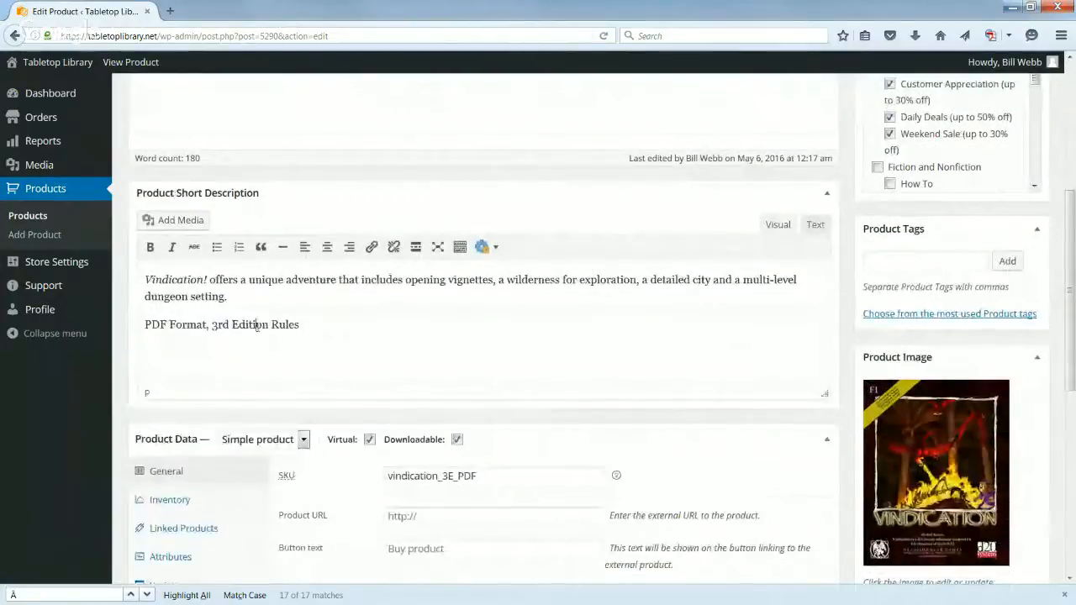
pyautogui.click(257, 300)
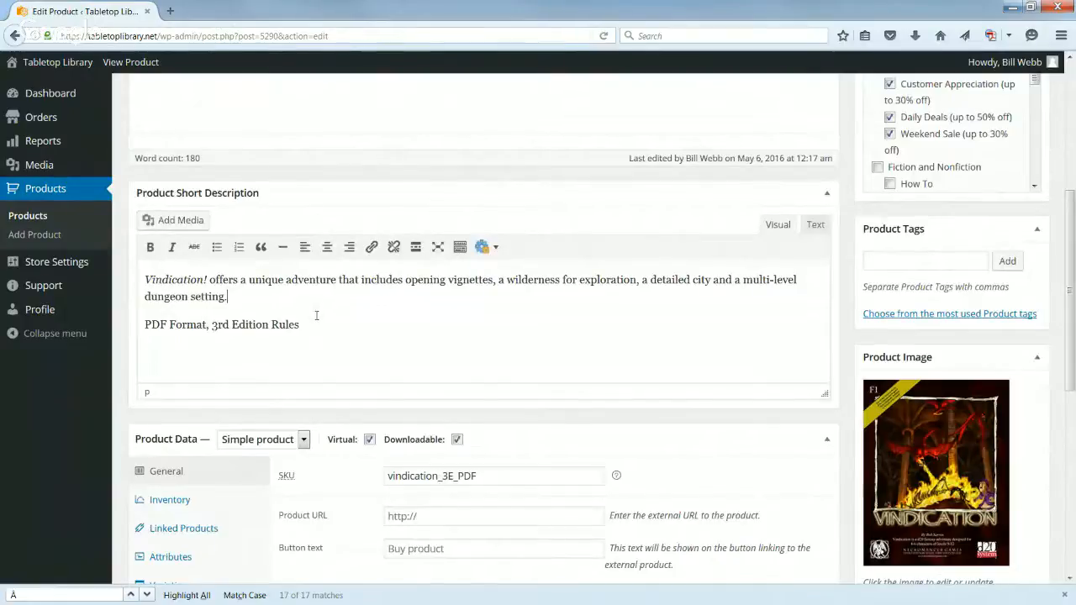
pyautogui.scroll(2, 316, 315)
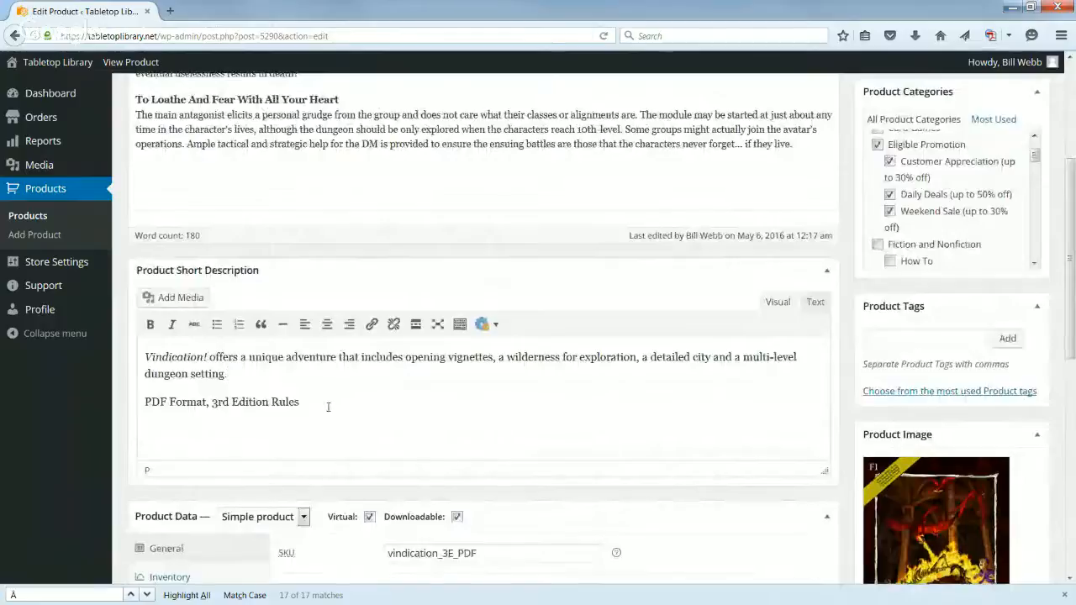
pyautogui.scroll(5, 326, 397)
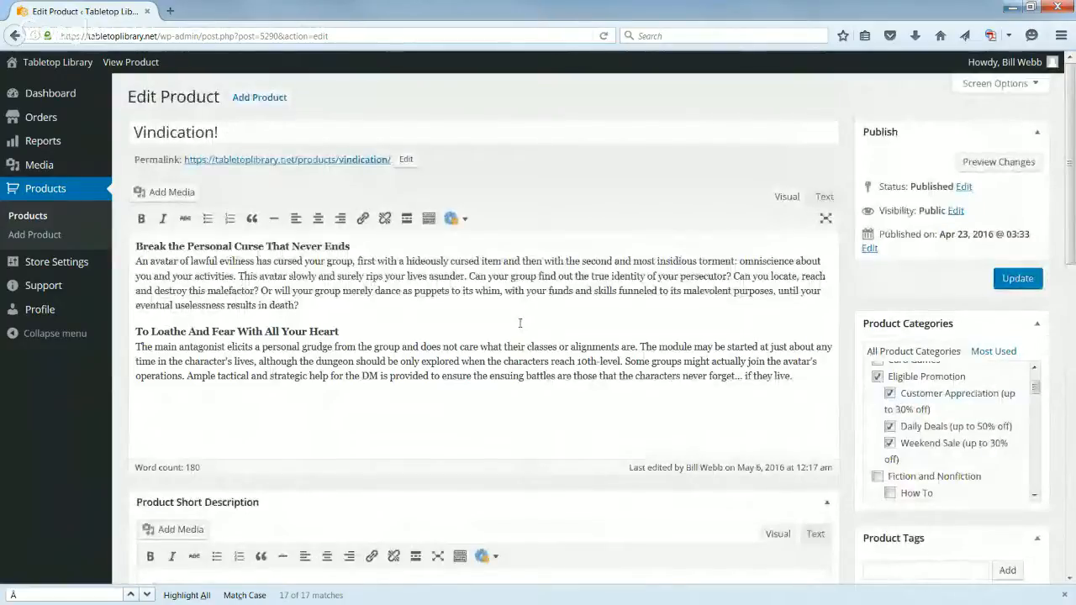
pyautogui.scroll(-5, 520, 323)
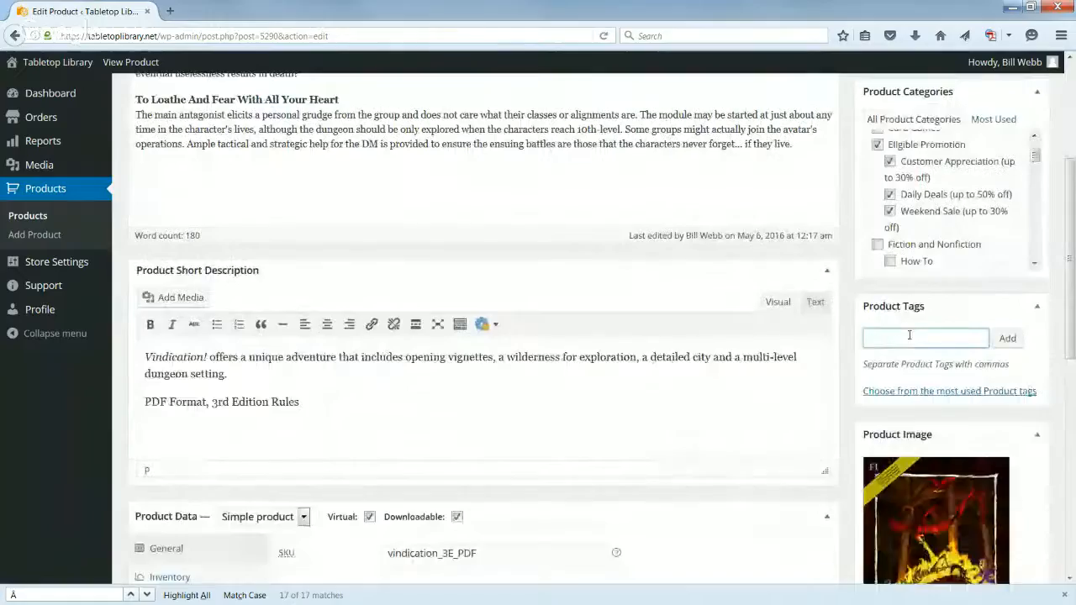
pyautogui.click(908, 337)
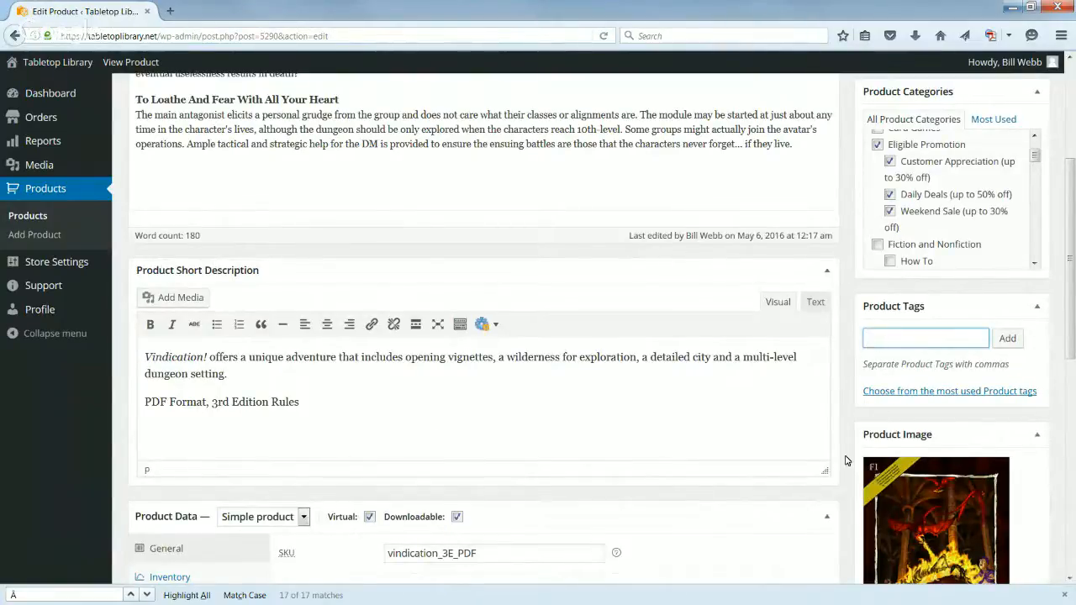
pyautogui.scroll(5, 845, 458)
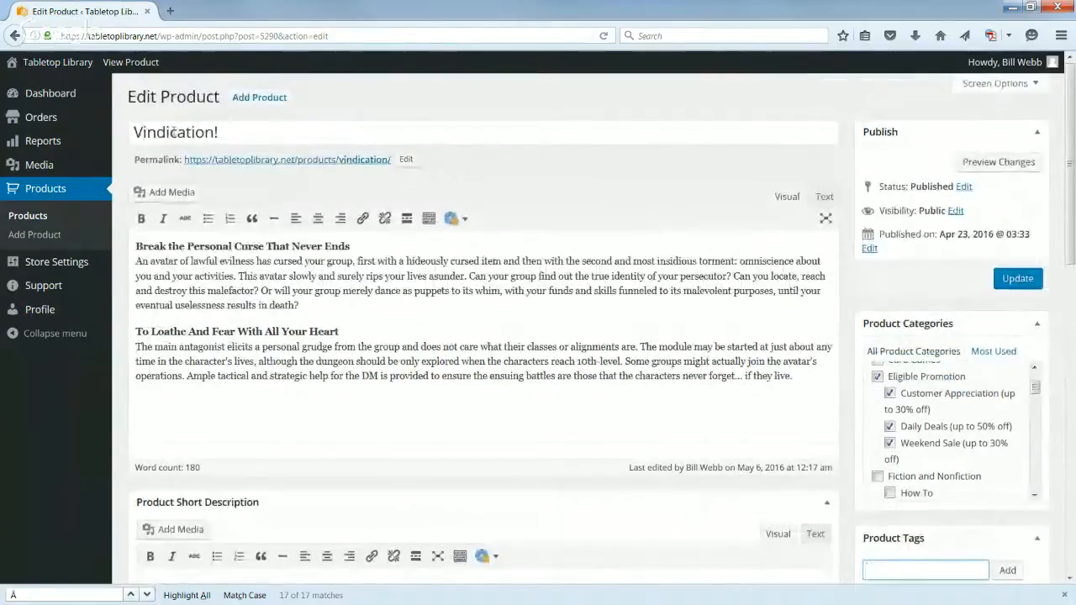
pyautogui.tripleClick(174, 132)
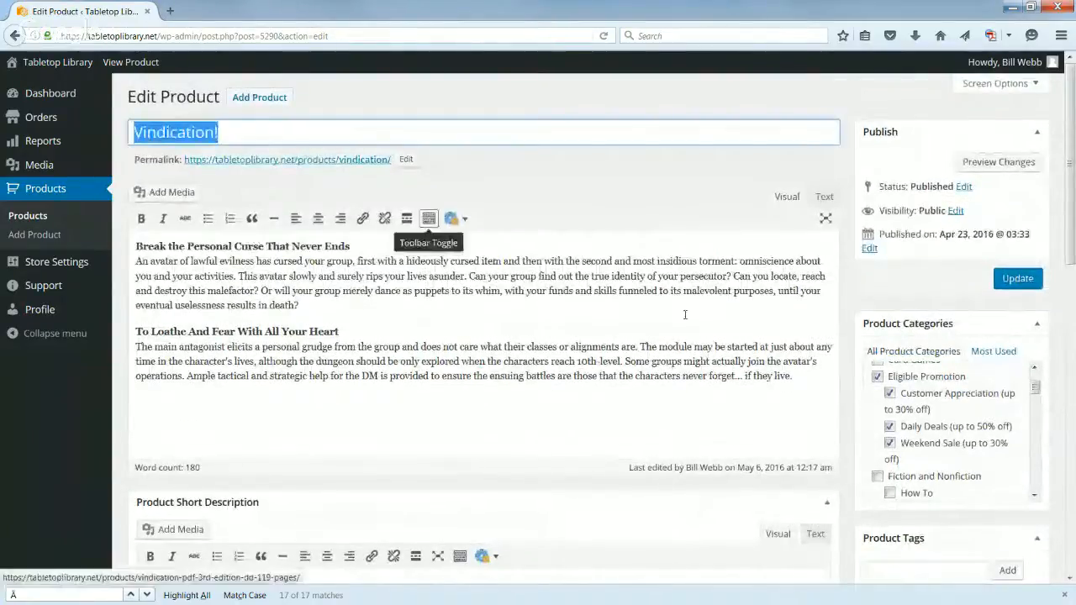
# Update the Vindication! product, then view its public page and check the slug in the web address
pyautogui.click(1001, 289)
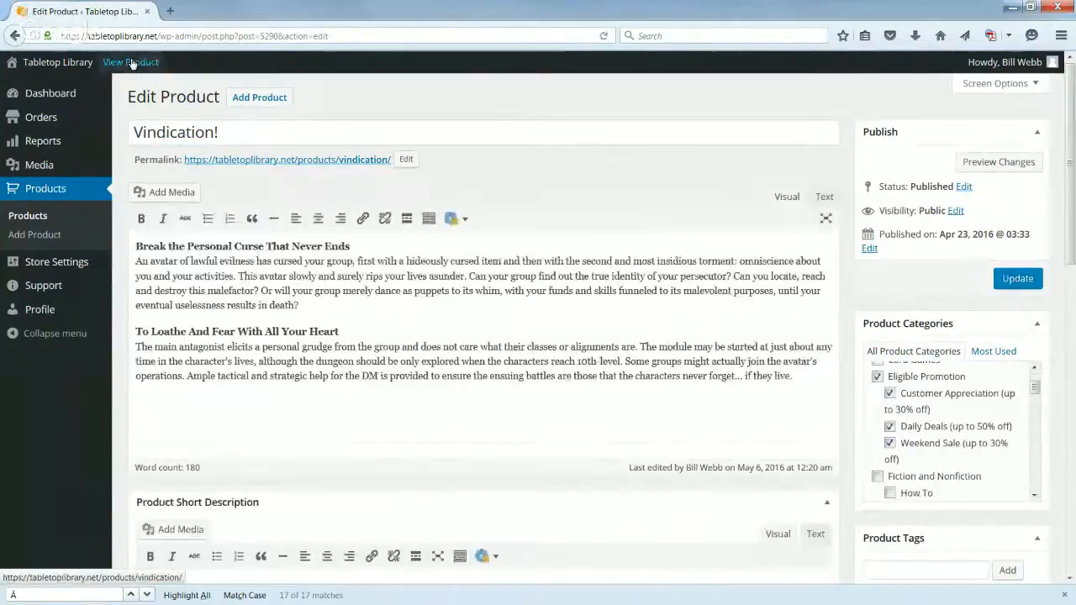
pyautogui.click(132, 64)
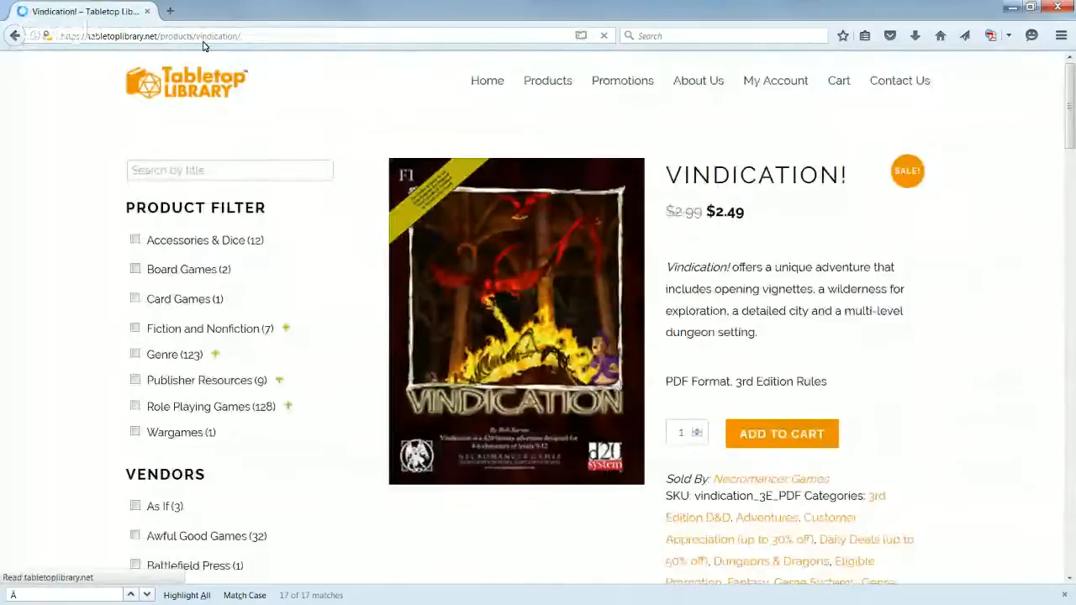
pyautogui.click(197, 36)
pyautogui.click(196, 37)
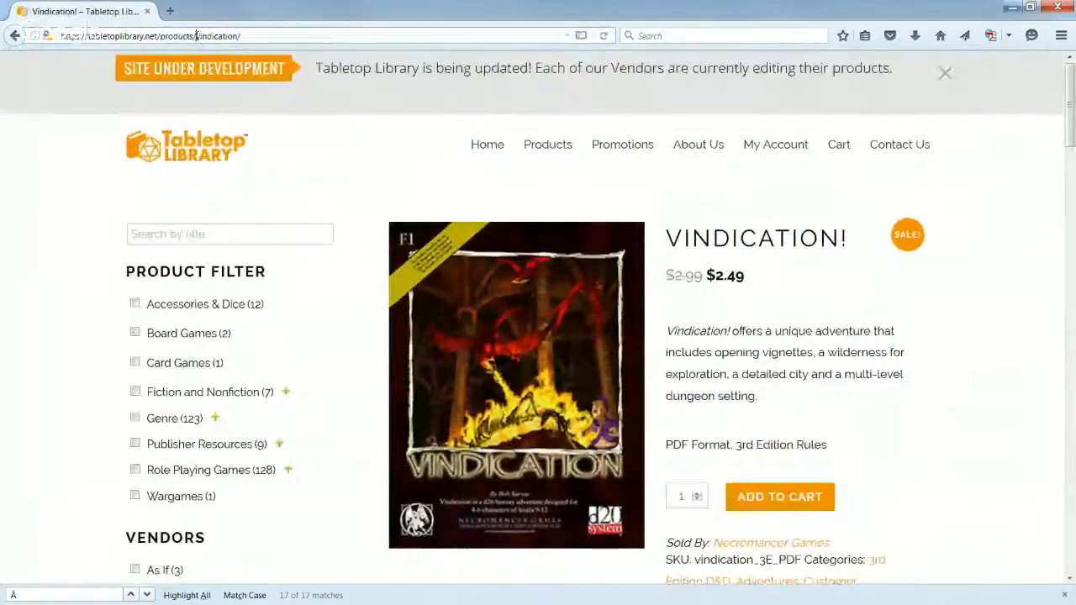
pyautogui.moveTo(197, 36); pyautogui.dragTo(250, 37)
pyautogui.click(258, 33)
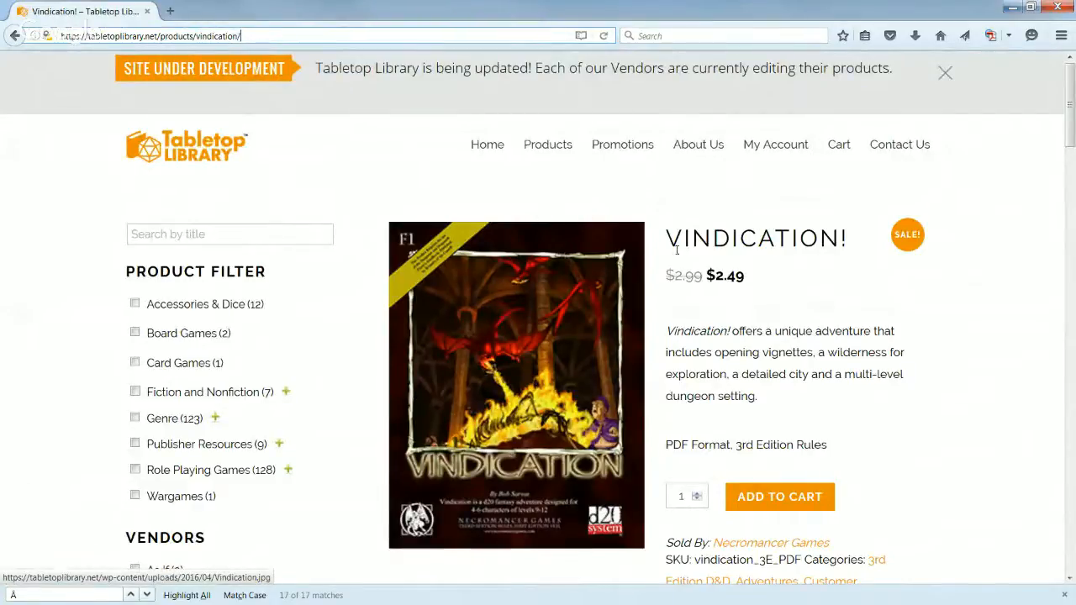
# Return to the vendor dashboard from the account page and display the full product list
pyautogui.click(758, 157)
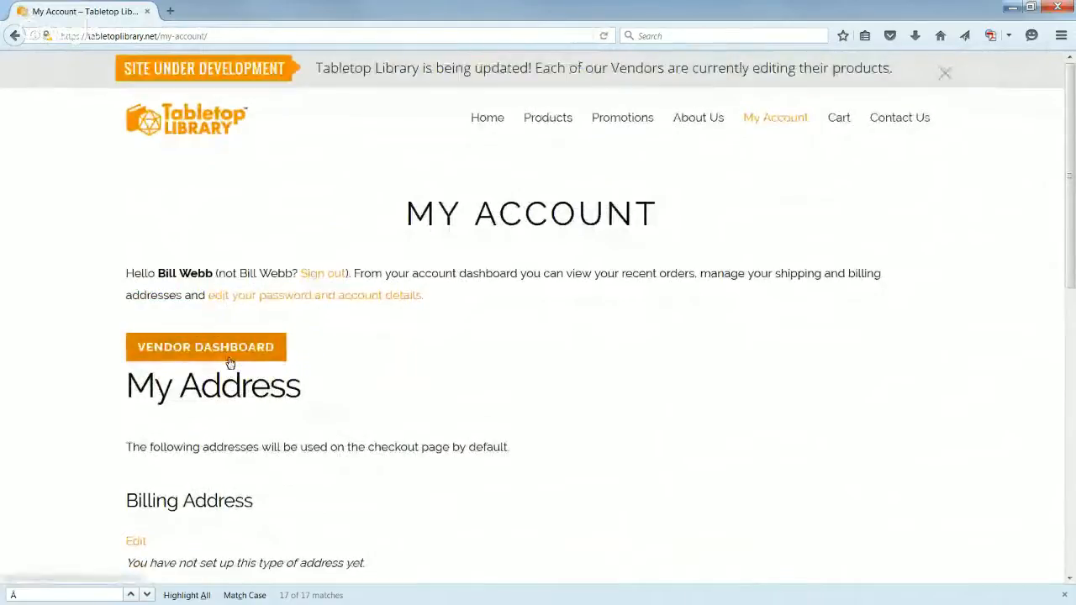
pyautogui.click(231, 363)
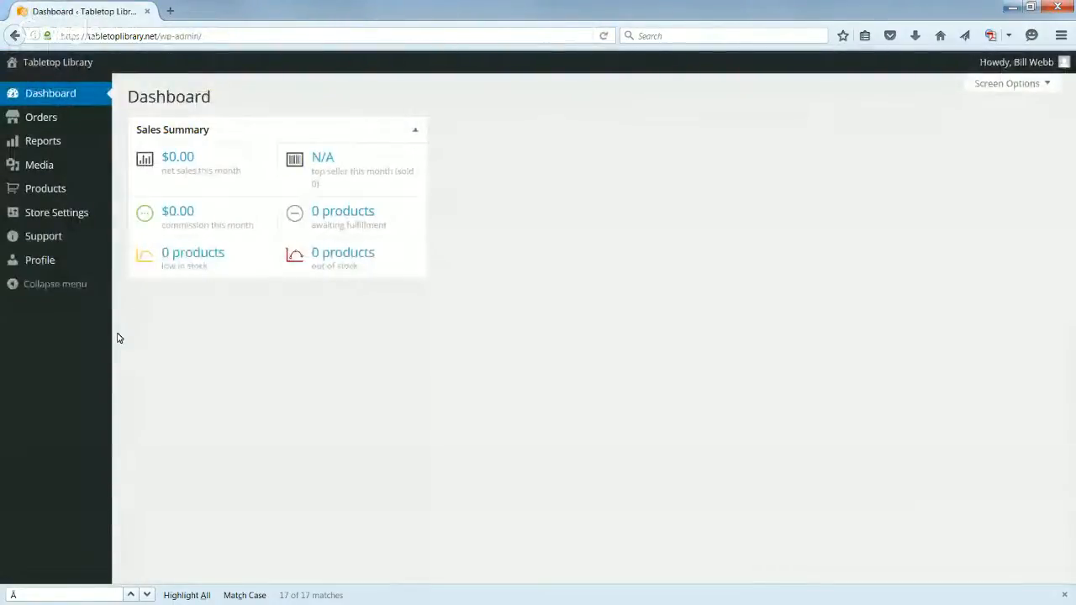
pyautogui.moveTo(49, 190)
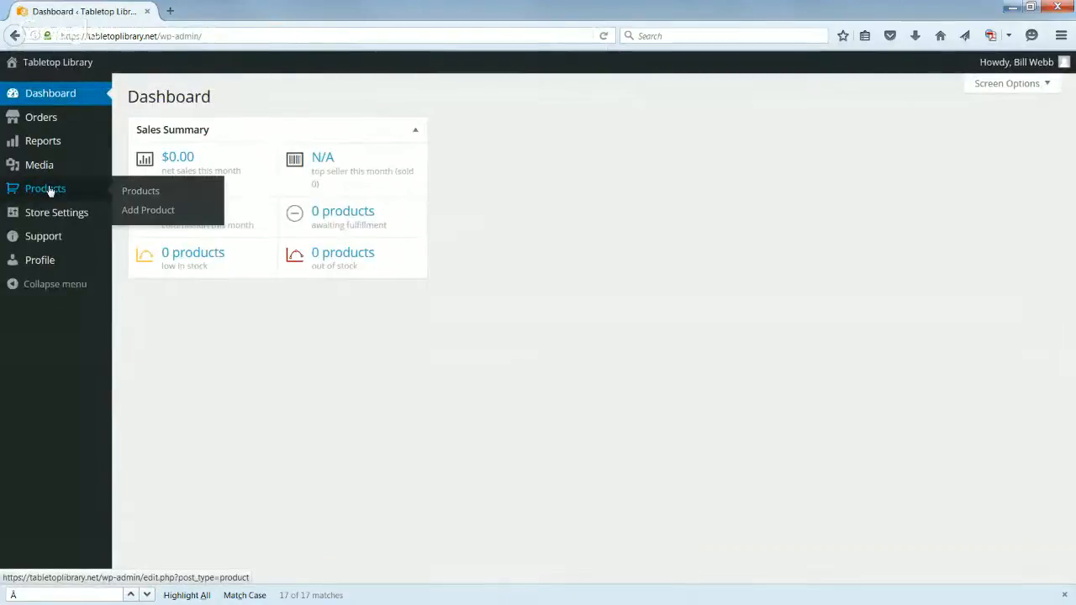
pyautogui.click(49, 190)
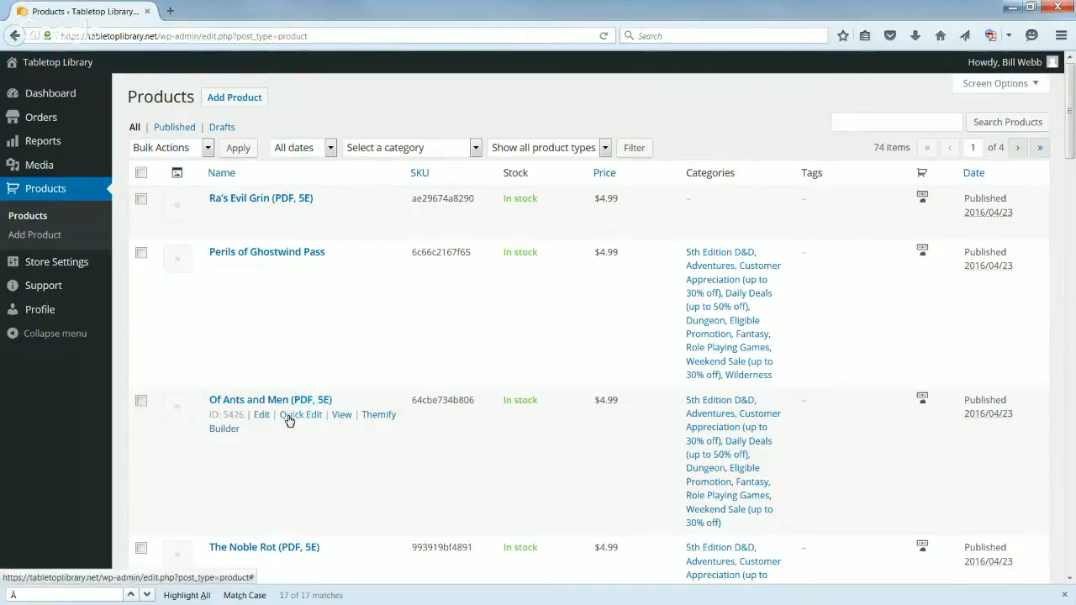
# Review the quick edit fields of Of Ants and Men (PDF, 5E), including price, sale, stock, categories and tags, and leave without saving
pyautogui.click(300, 414)
pyautogui.scroll(-3, 391, 340)
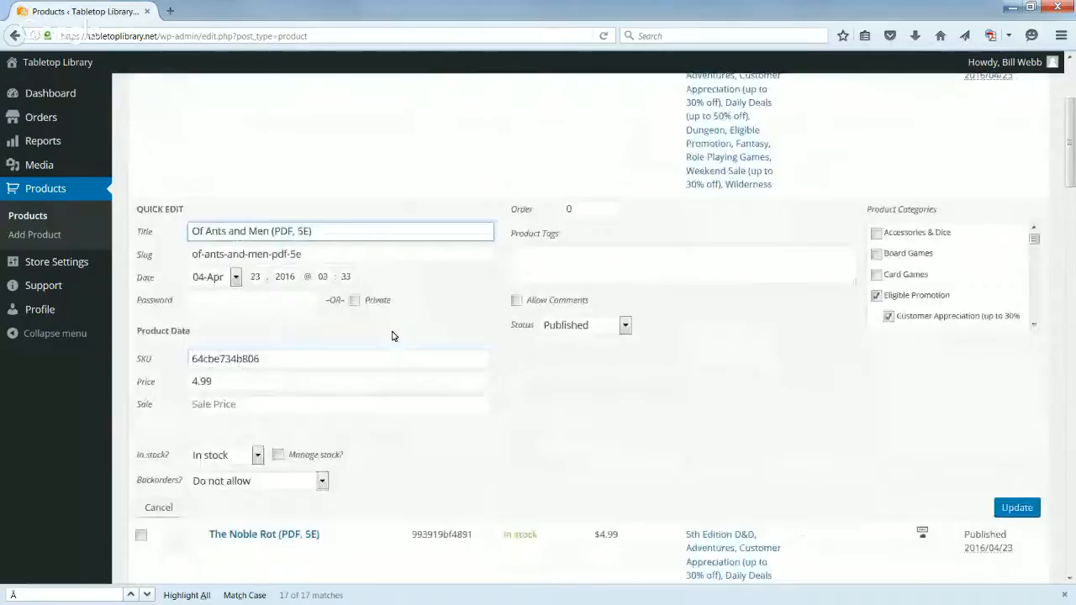
pyautogui.scroll(-1, 392, 336)
pyautogui.click(228, 361)
pyautogui.click(238, 343)
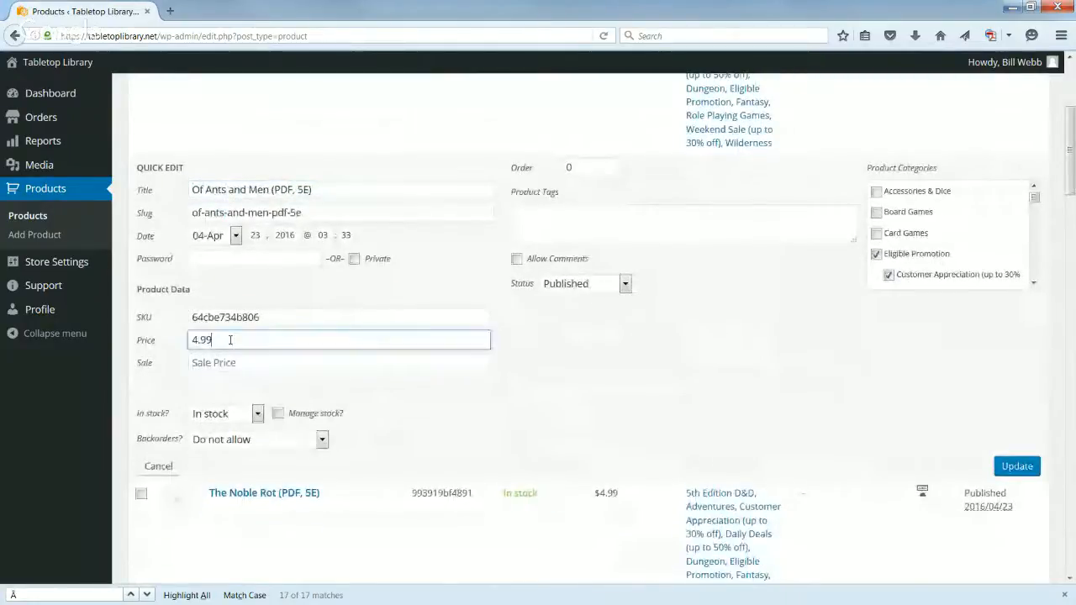
pyautogui.click(254, 358)
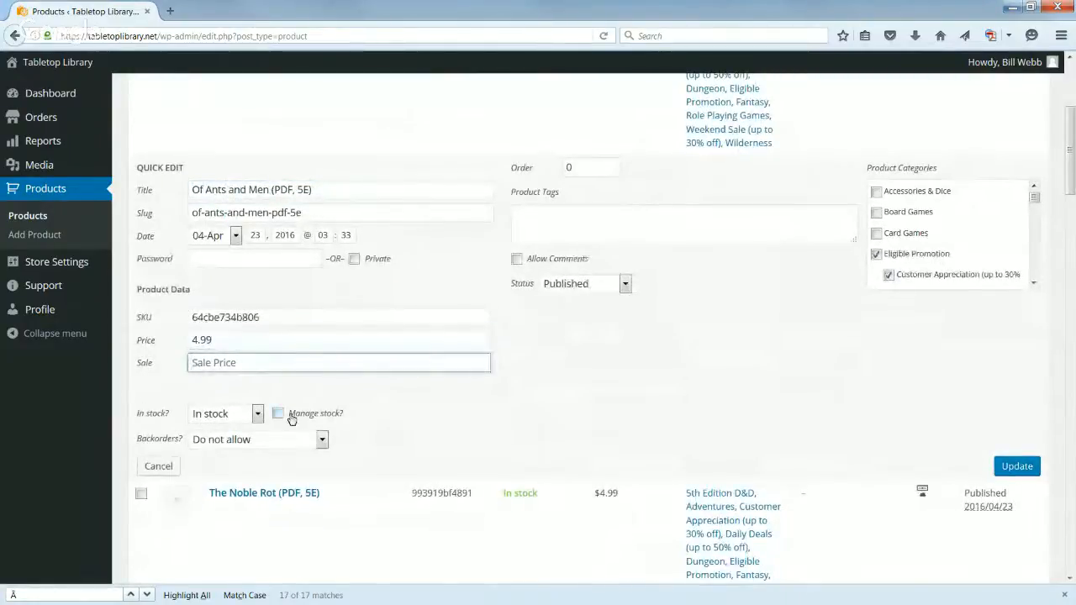
pyautogui.click(252, 414)
pyautogui.click(527, 416)
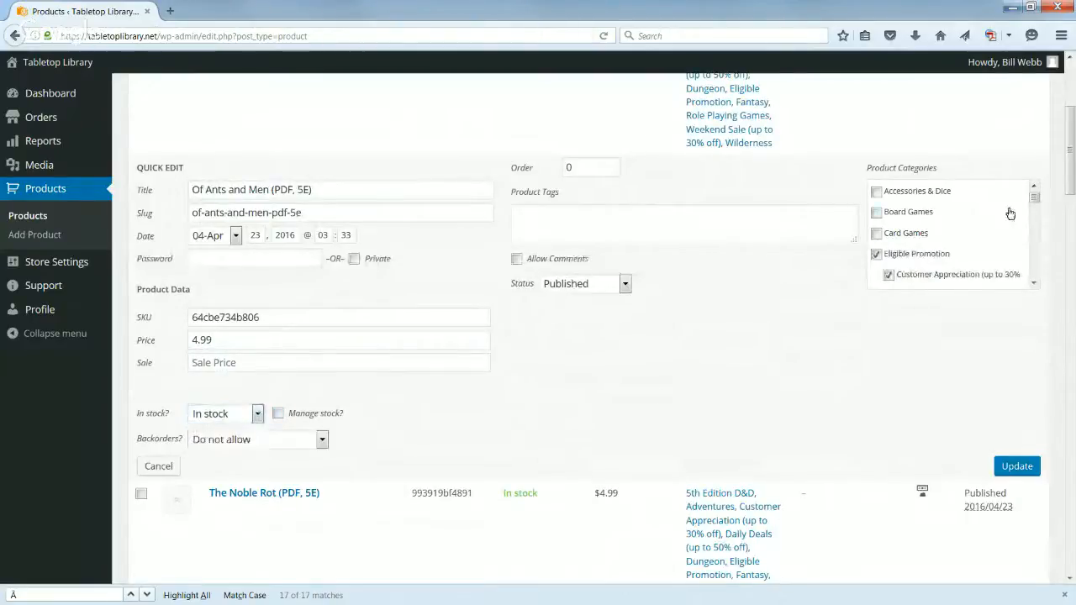
pyautogui.moveTo(1034, 199)
pyautogui.mouseDown()
pyautogui.moveTo(1037, 236)
pyautogui.moveTo(1031, 199)
pyautogui.mouseUp()
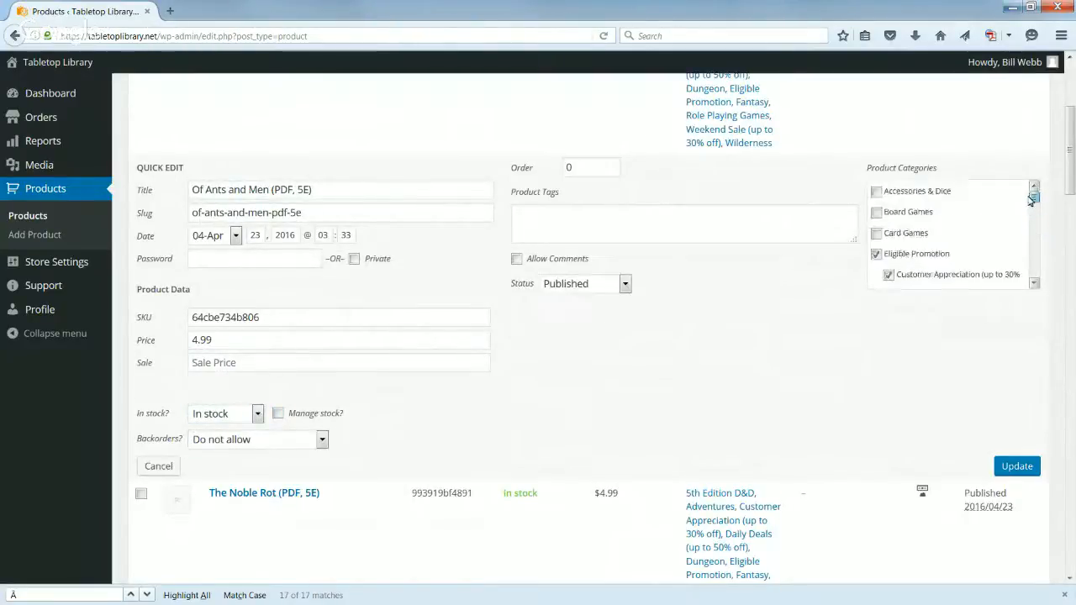
pyautogui.click(522, 233)
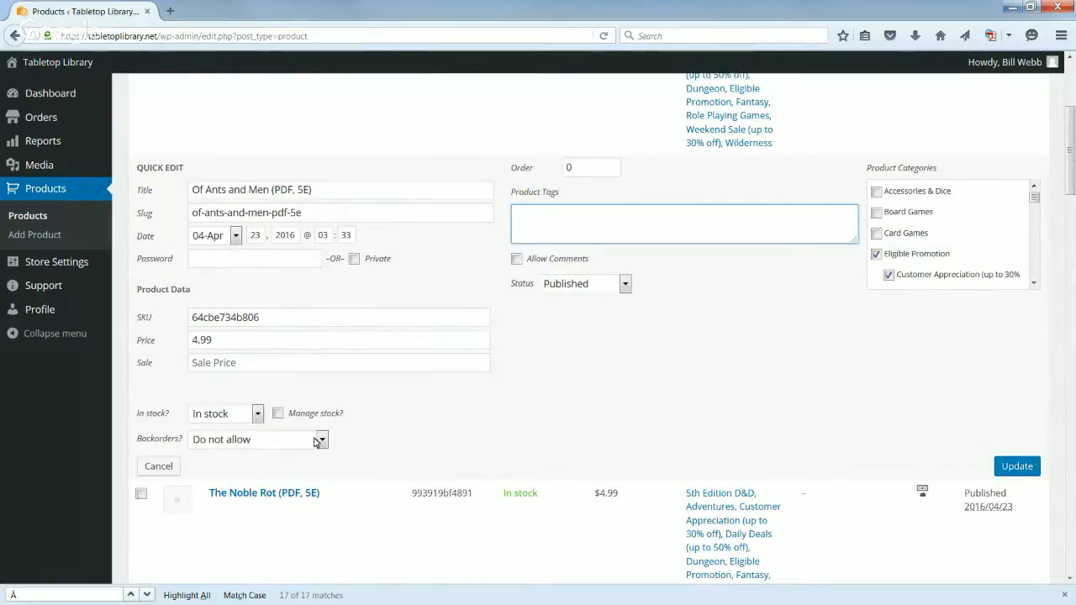
pyautogui.click(159, 467)
# Open Of Ants and Men (PDF, 5E) for full editing and shorten its title to "Of Ants and Men"
pyautogui.scroll(2, 305, 280)
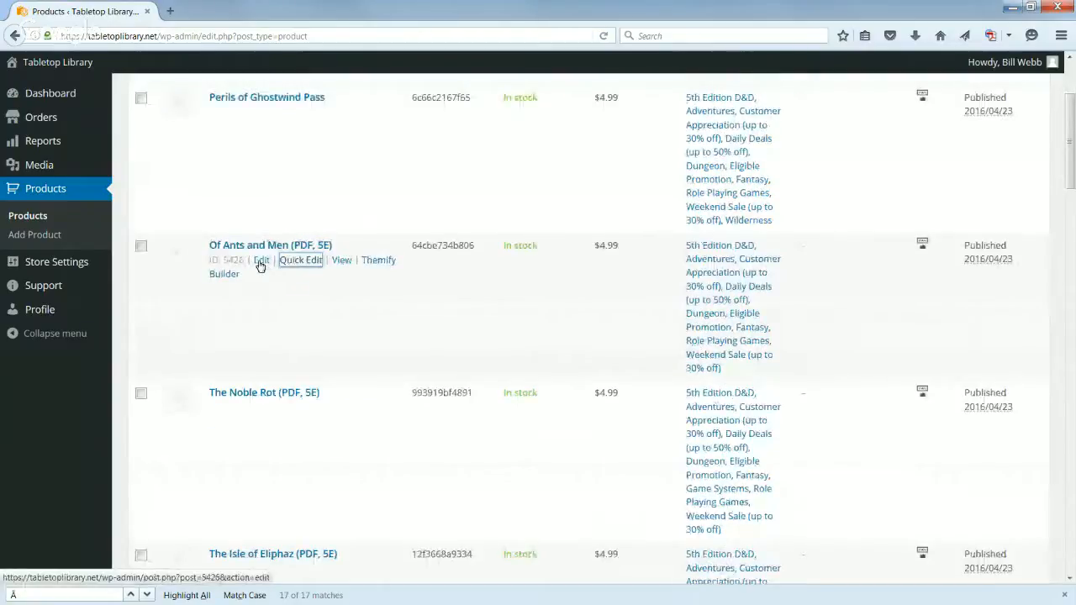
pyautogui.click(262, 262)
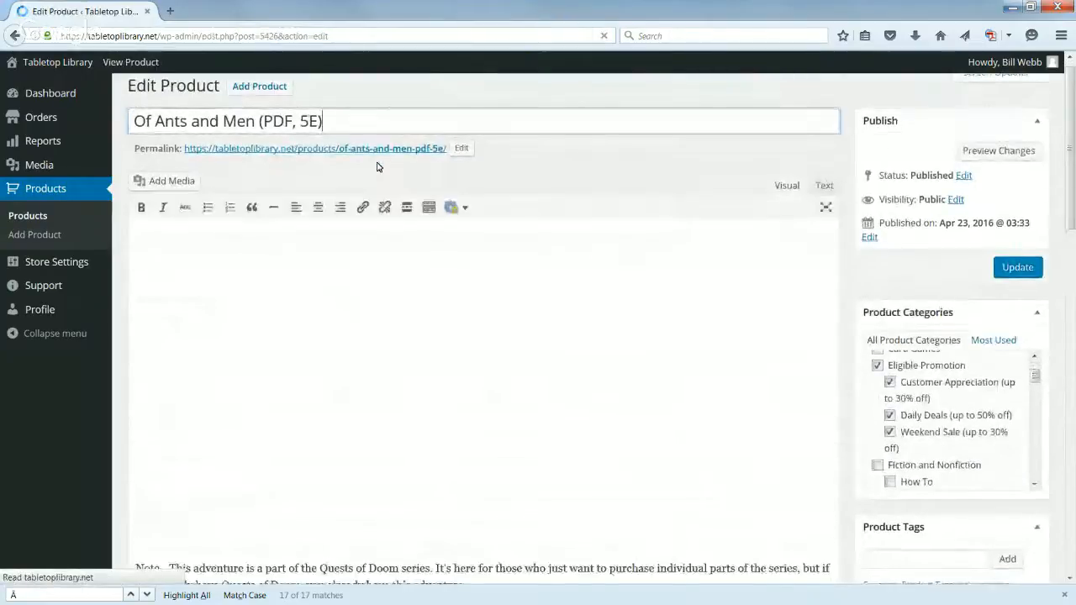
pyautogui.press('BackSpace')
pyautogui.press('BackSpace')
pyautogui.press('BackSpace')
pyautogui.press('BackSpace')
pyautogui.press('BackSpace')
pyautogui.press('BackSpace')
pyautogui.press('BackSpace')
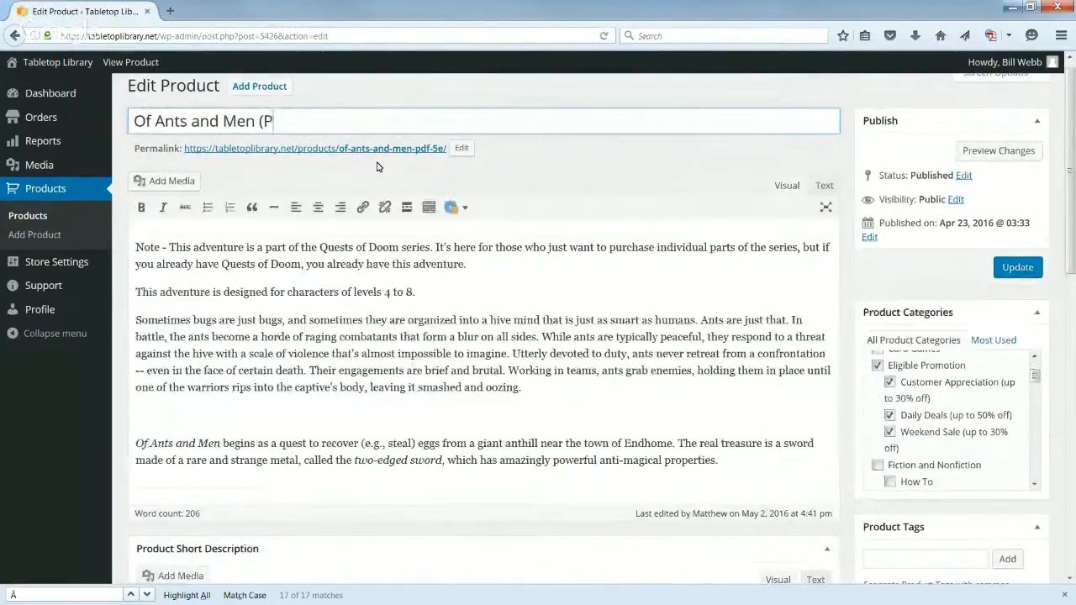
pyautogui.press('BackSpace')
pyautogui.press('BackSpace')
pyautogui.press('BackSpace')
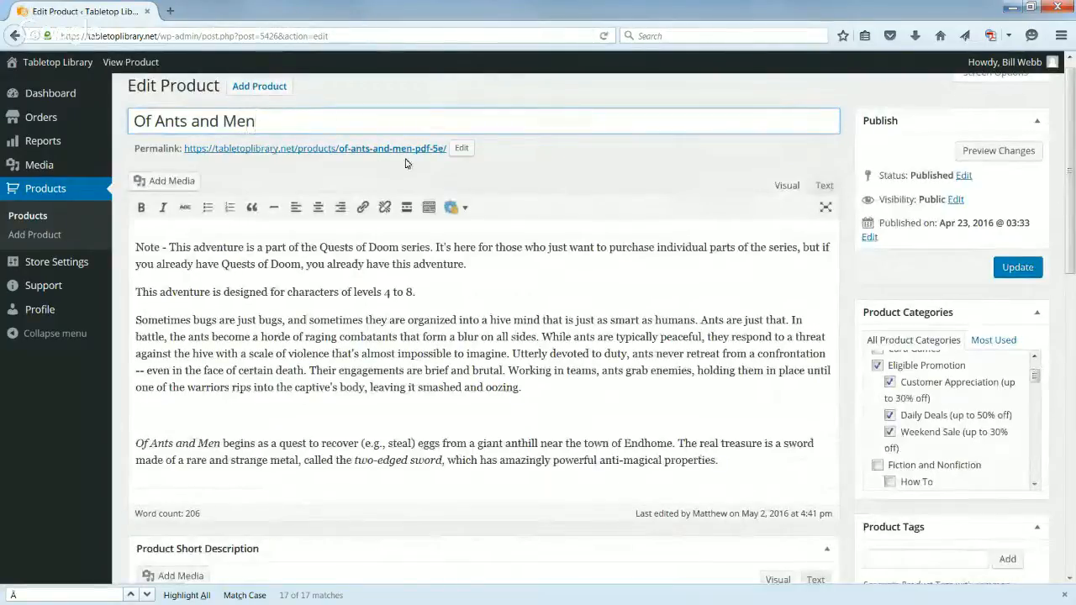
# Change the product's permalink slug to "of-ants-and-men" and accept it
pyautogui.click(462, 148)
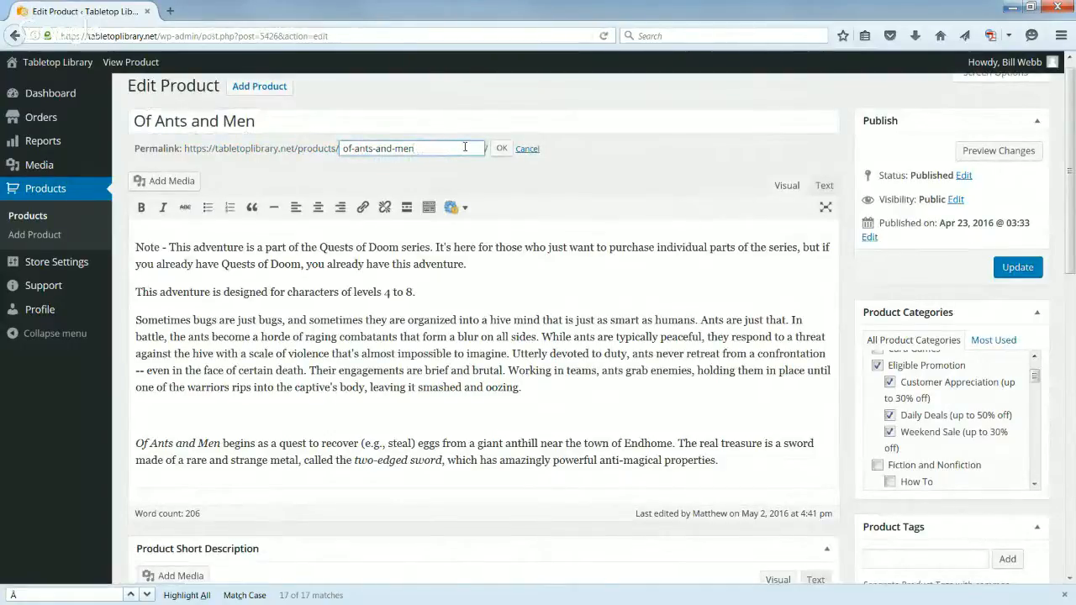
pyautogui.click(502, 149)
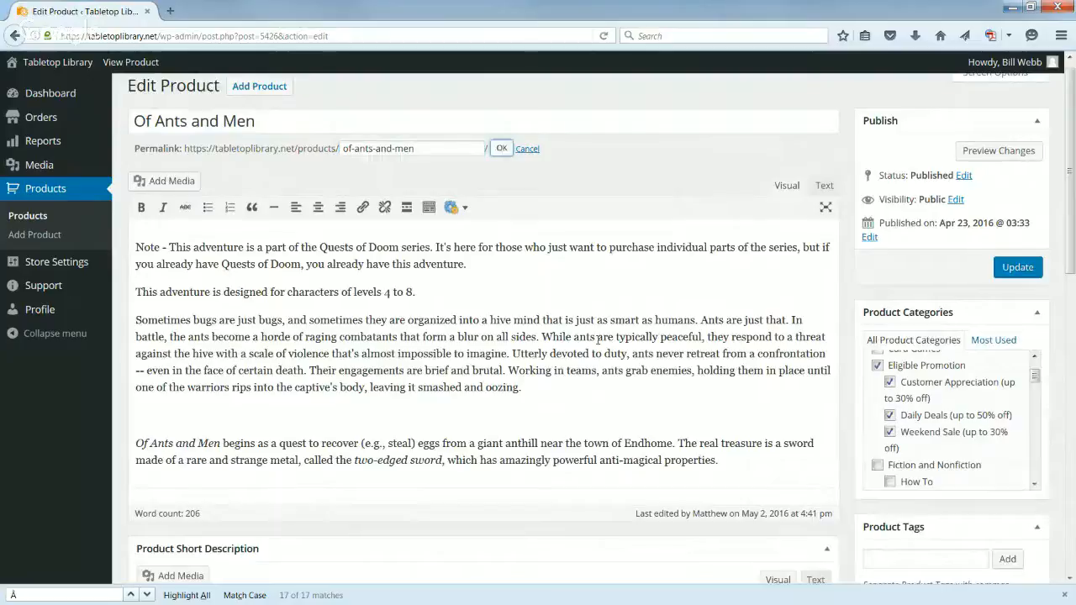
pyautogui.click(439, 284)
# Move the paragraph beginning "Of Ants and Men begins as a quest" from the long description into the product short description
pyautogui.scroll(-2, 288, 232)
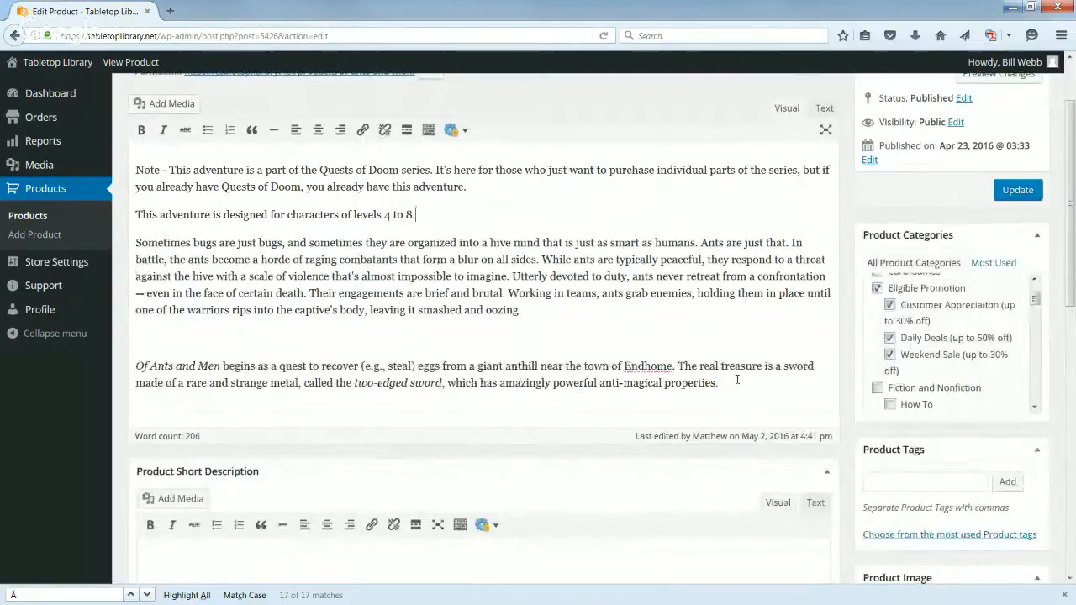
pyautogui.moveTo(718, 383); pyautogui.dragTo(123, 371)
pyautogui.hotkey('ctrl', 'c')
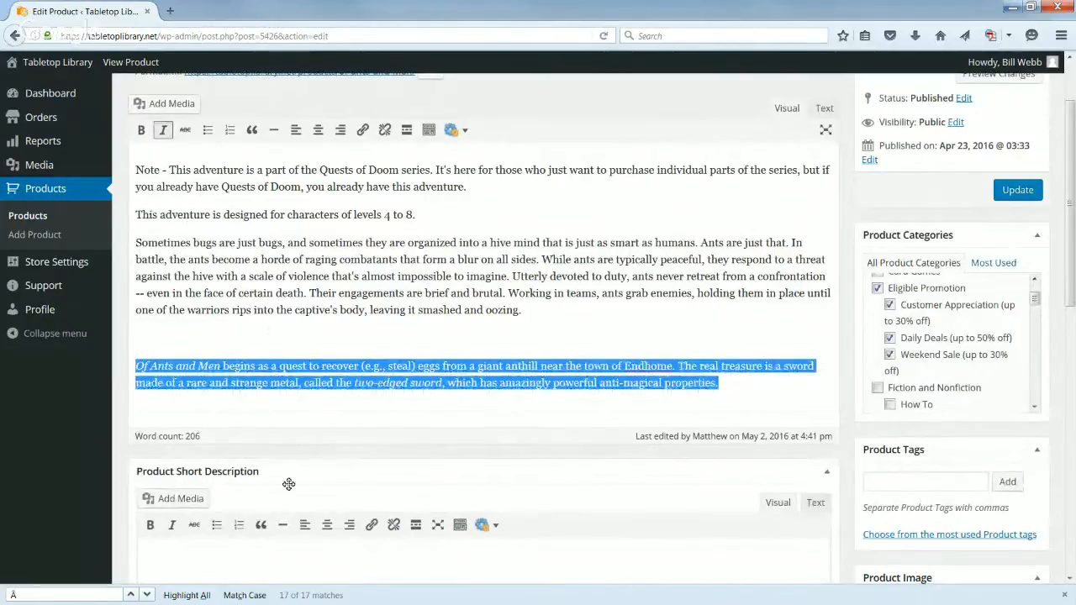
pyautogui.scroll(-2, 285, 471)
pyautogui.press('Delete')
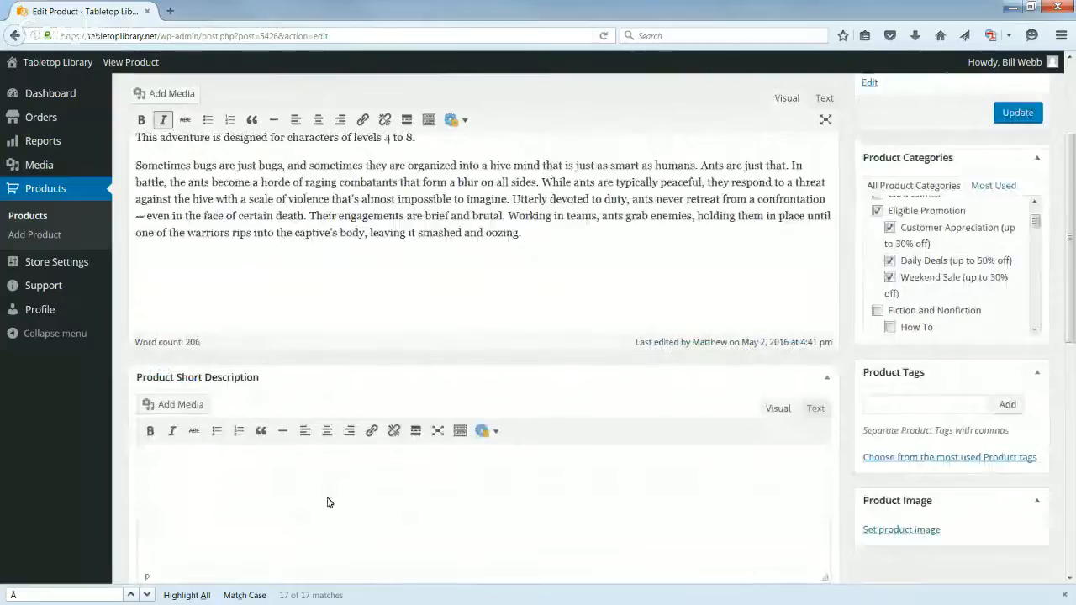
pyautogui.click(328, 496)
pyautogui.hotkey('ctrl', 'v')
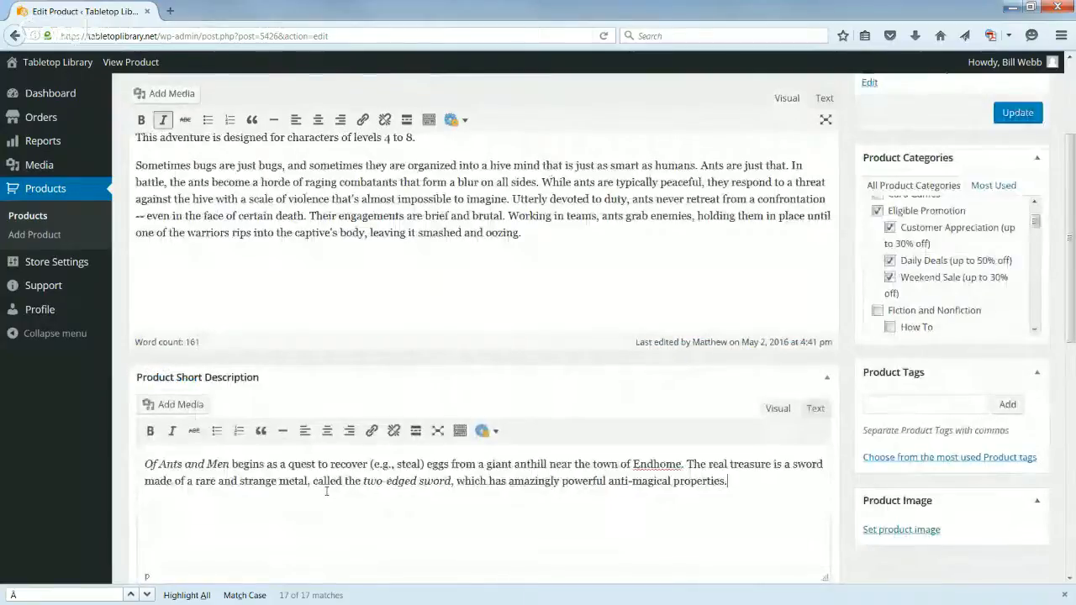
# Move the line "This adventure is designed for characters of levels 4 to 8." from the long description to a new short description paragraph
pyautogui.scroll(1, 295, 266)
pyautogui.scroll(3, 295, 265)
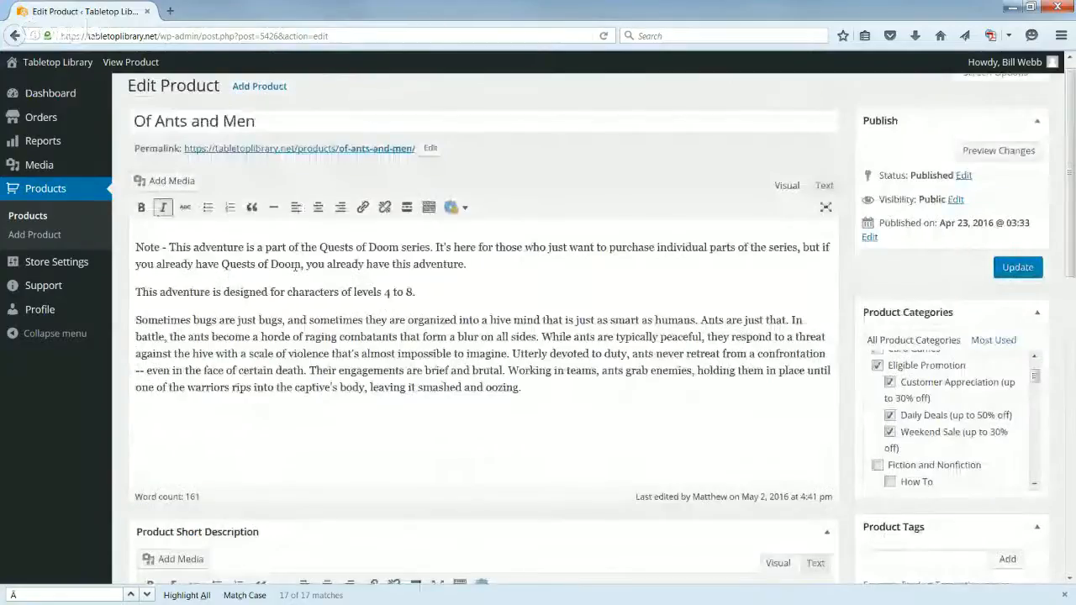
pyautogui.tripleClick(307, 292)
pyautogui.hotkey('ctrl', 'c')
pyautogui.press('Delete')
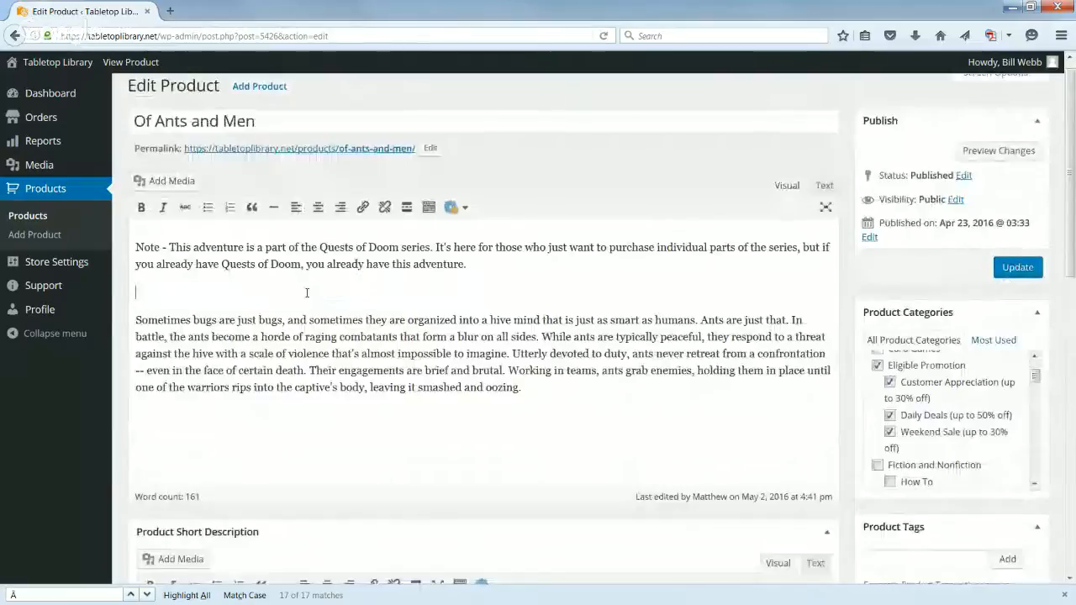
pyautogui.press('BackSpace')
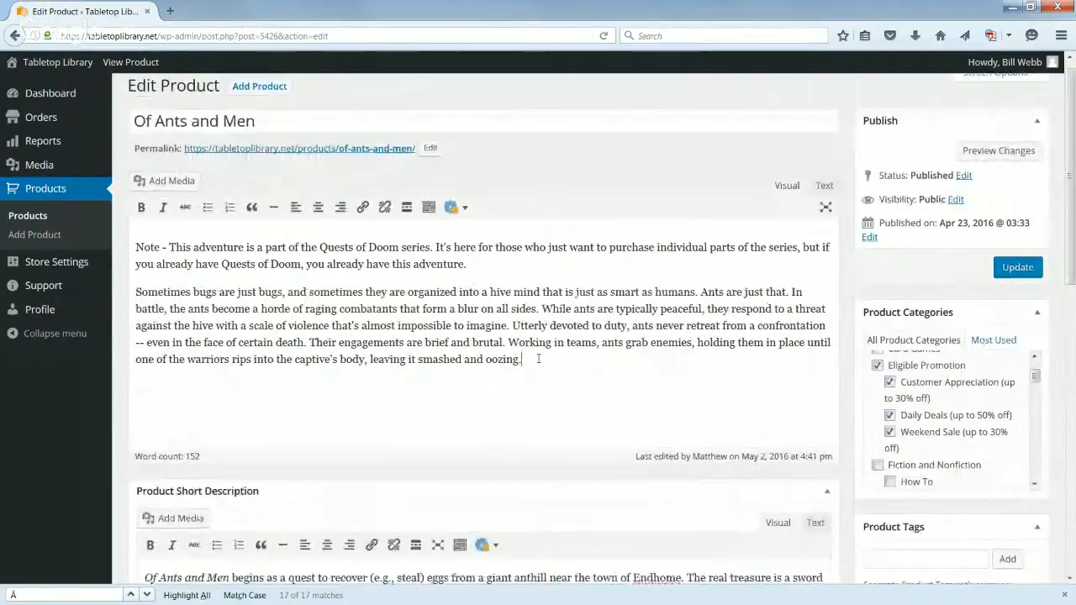
pyautogui.scroll(-2, 514, 363)
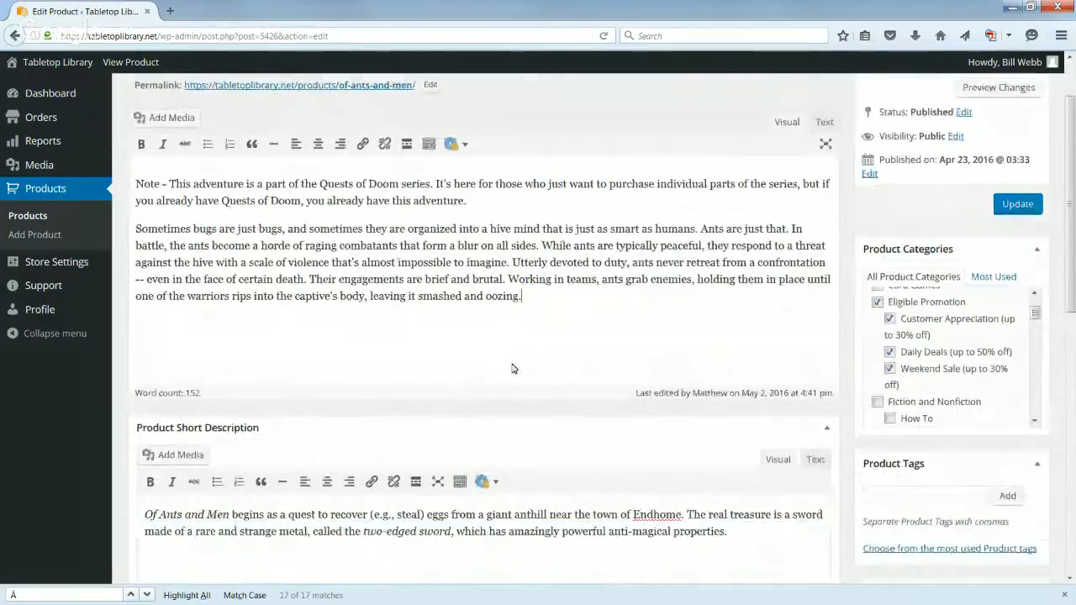
pyautogui.scroll(-2, 415, 403)
pyautogui.click(746, 438)
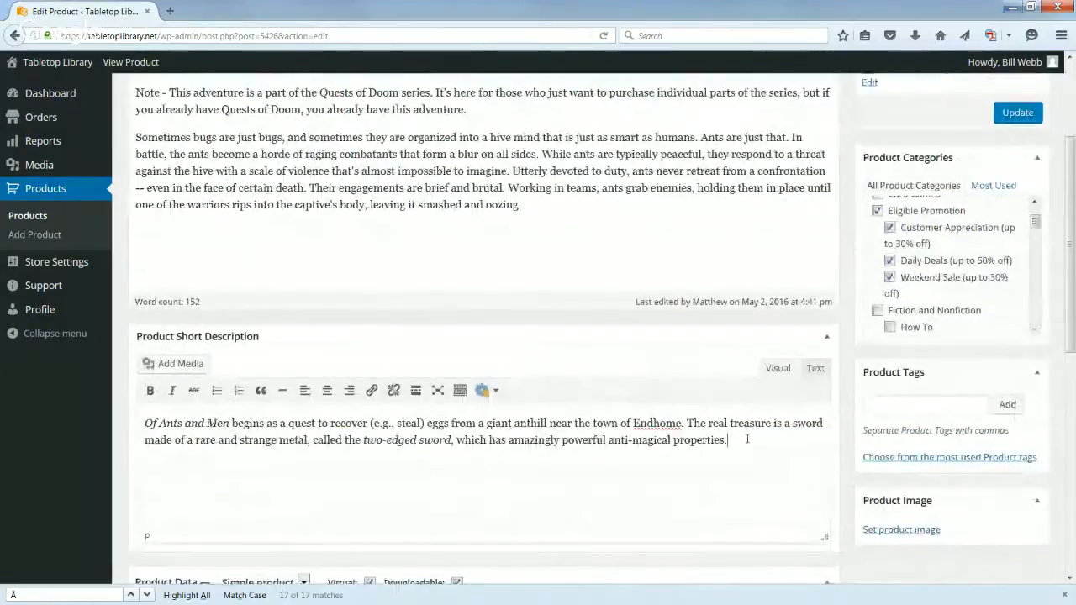
pyautogui.press('Return')
pyautogui.hotkey('ctrl', 'v')
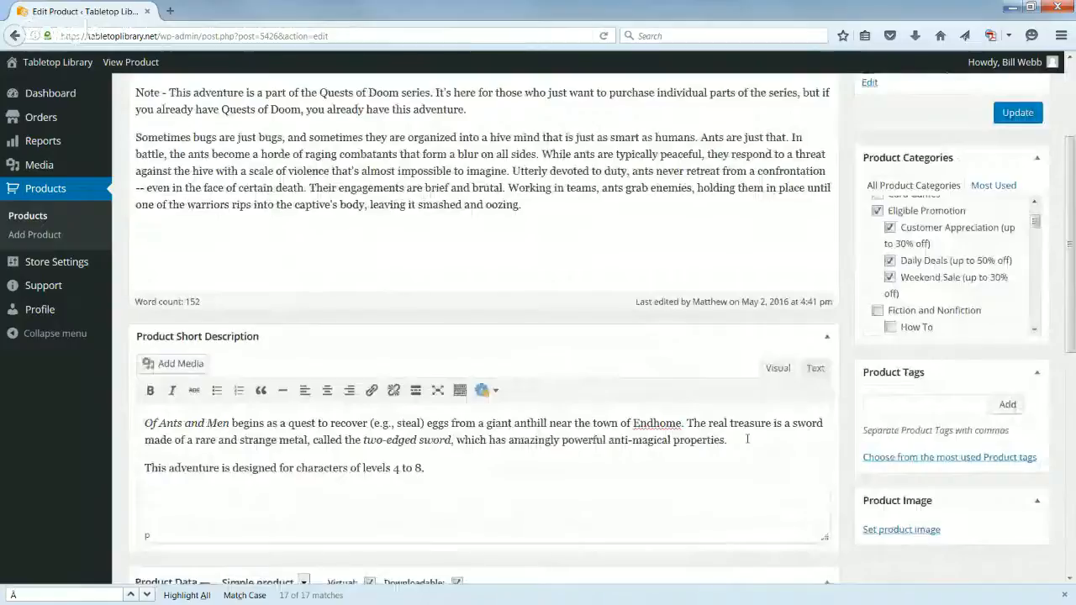
# Add the line "PDF Format, 5th Edition Rules" at the end of the short description
pyautogui.write('PDF ')
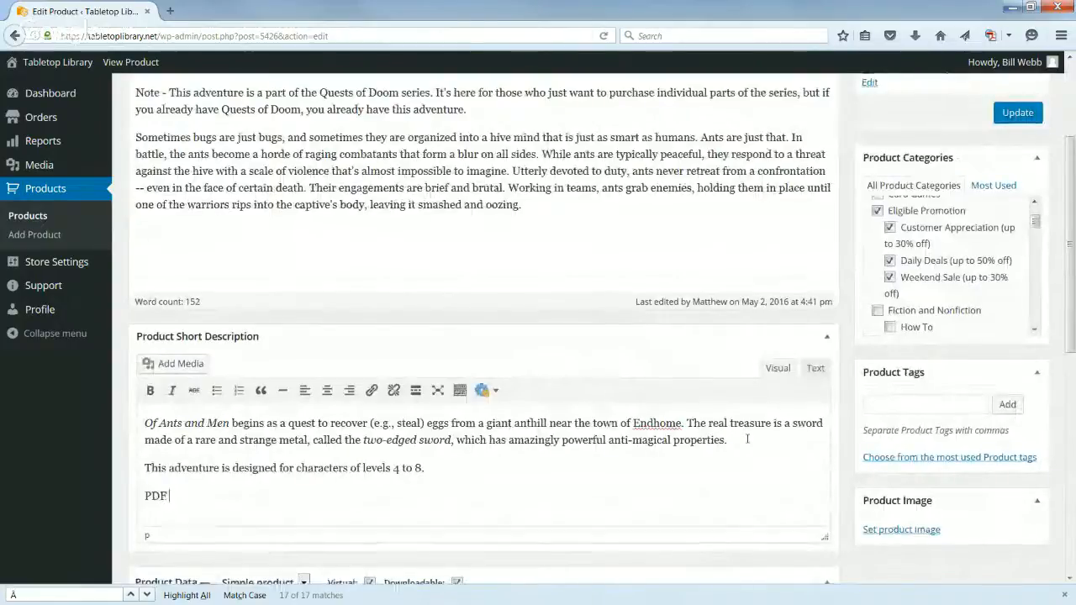
pyautogui.write('Format, ')
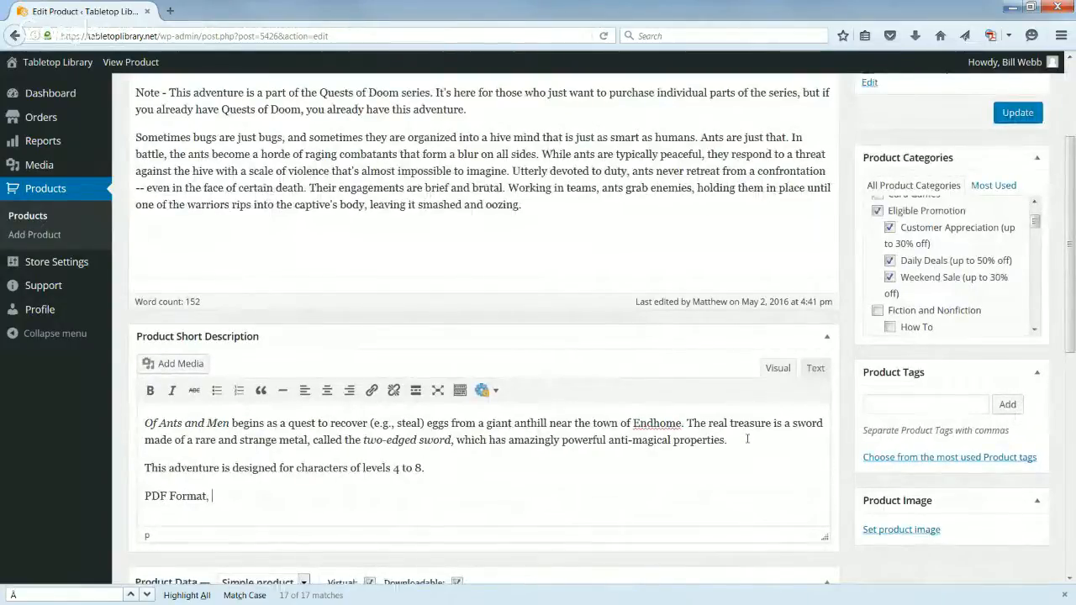
pyautogui.write('5th Editi')
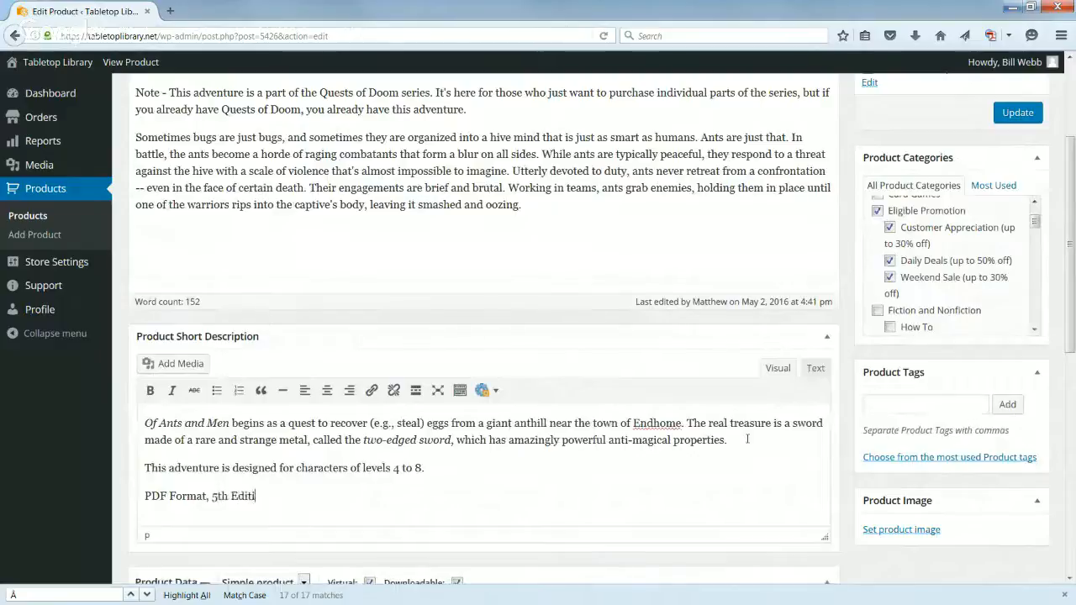
pyautogui.write('on Rules')
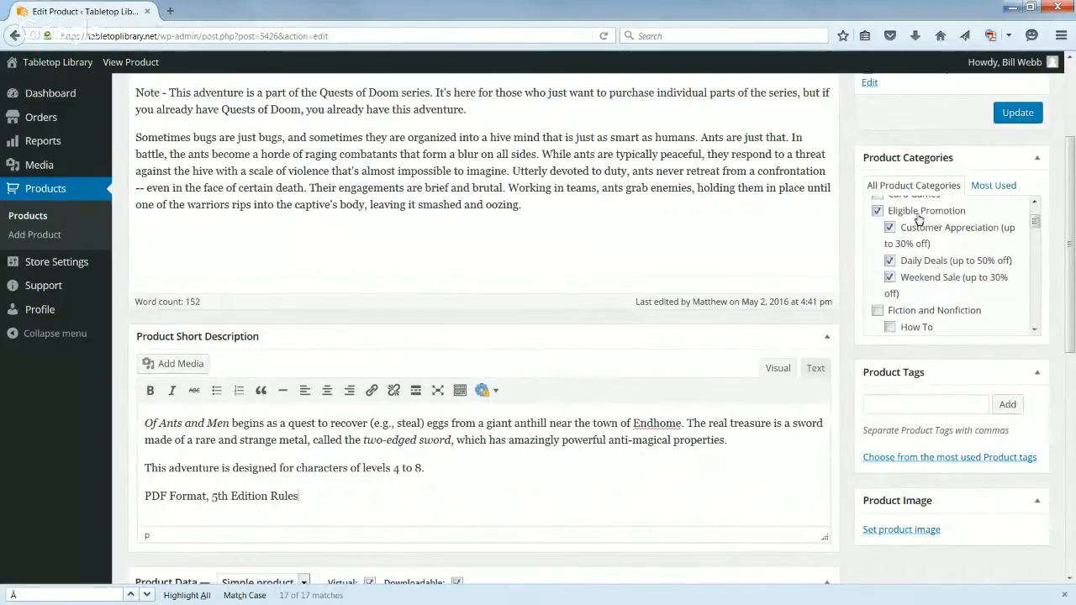
# Add the product to the Game Systems category and its Dungeons & Dragons subcategory under Role Playing Games
pyautogui.scroll(-2, 930, 233)
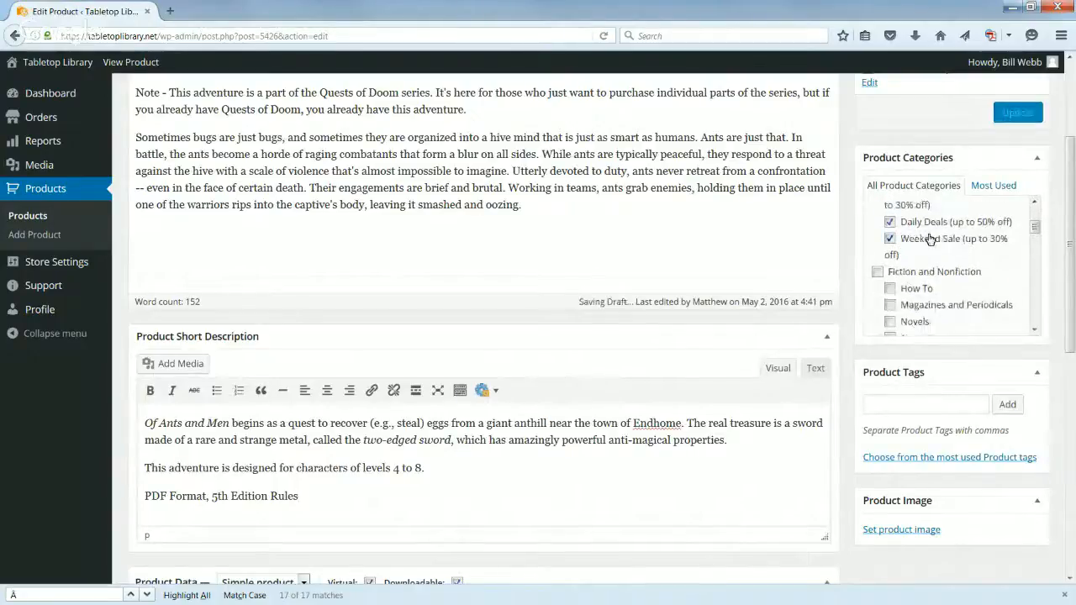
pyautogui.scroll(2, 925, 231)
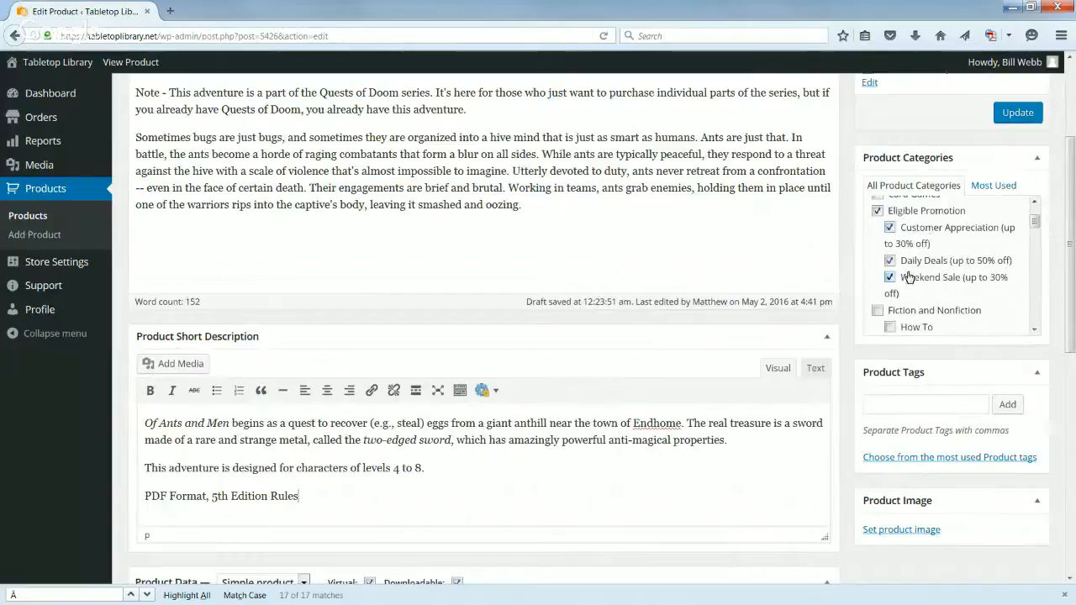
pyautogui.scroll(-3, 974, 296)
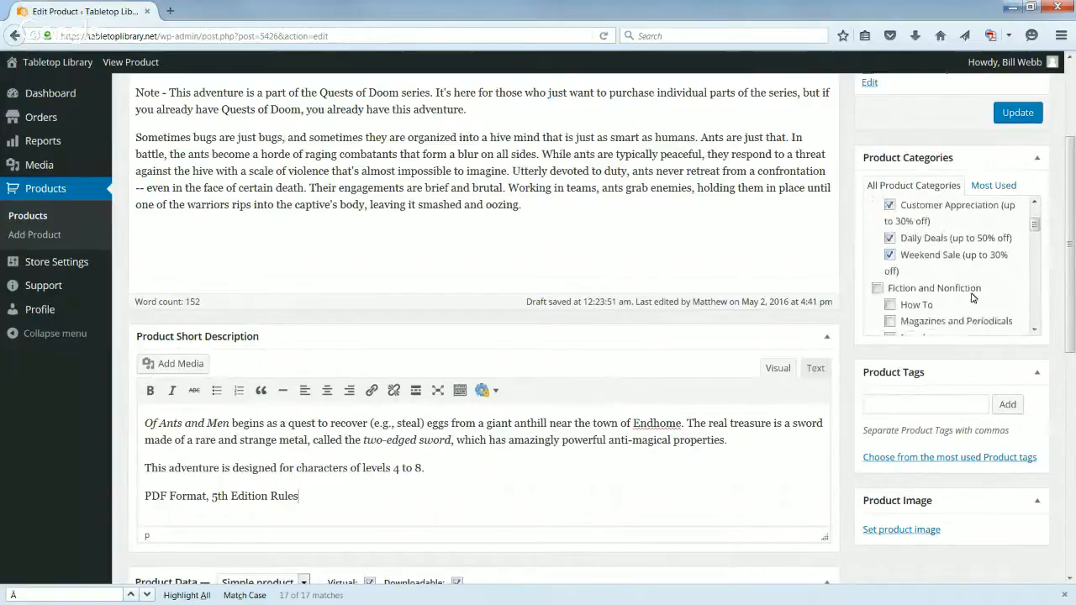
pyautogui.scroll(-1, 973, 297)
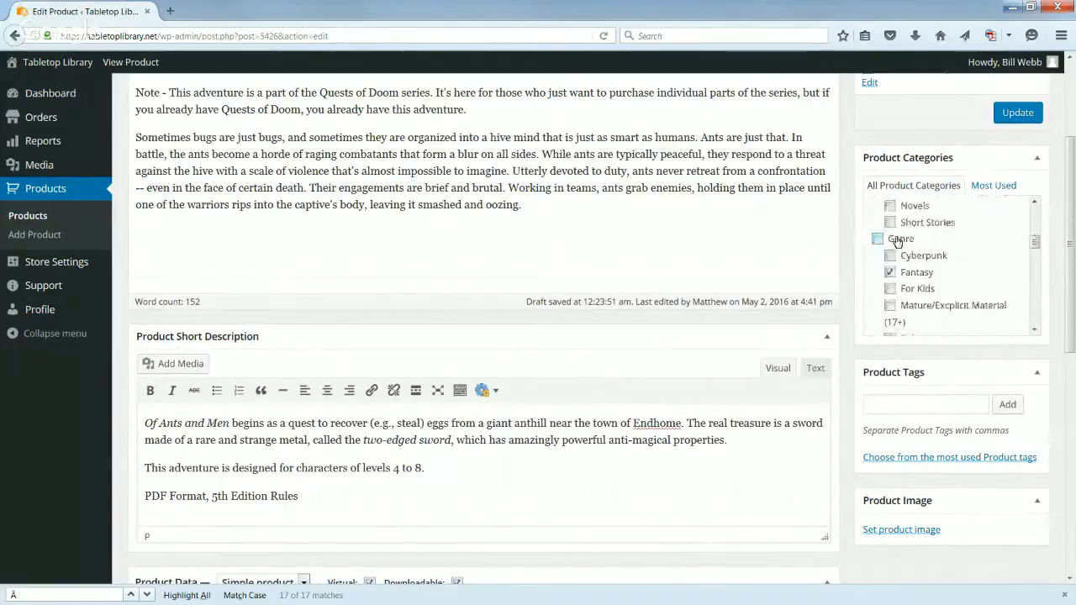
pyautogui.scroll(-4, 943, 284)
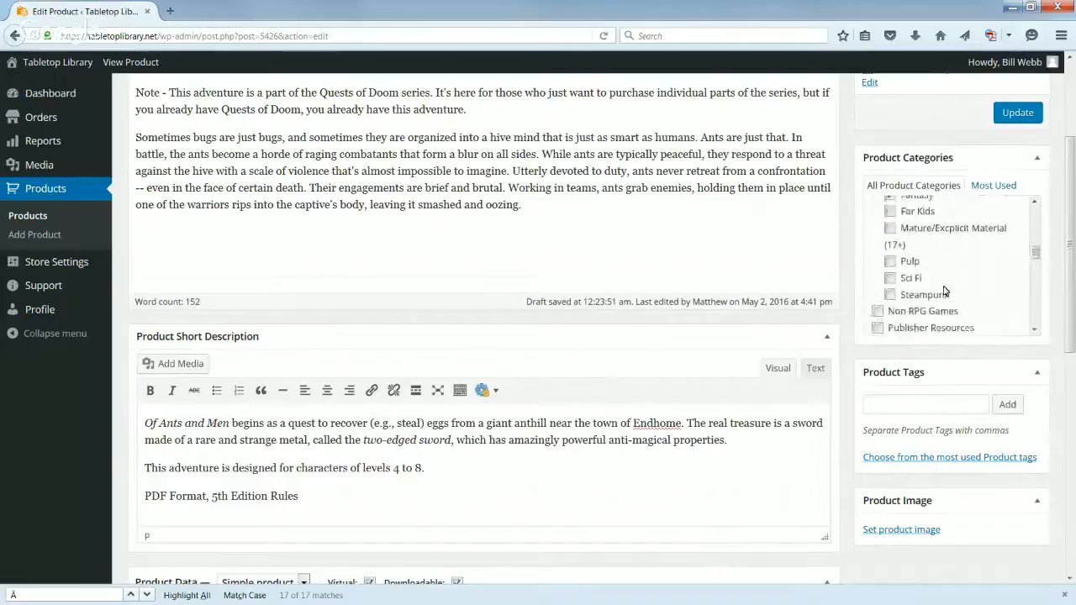
pyautogui.scroll(-1, 943, 288)
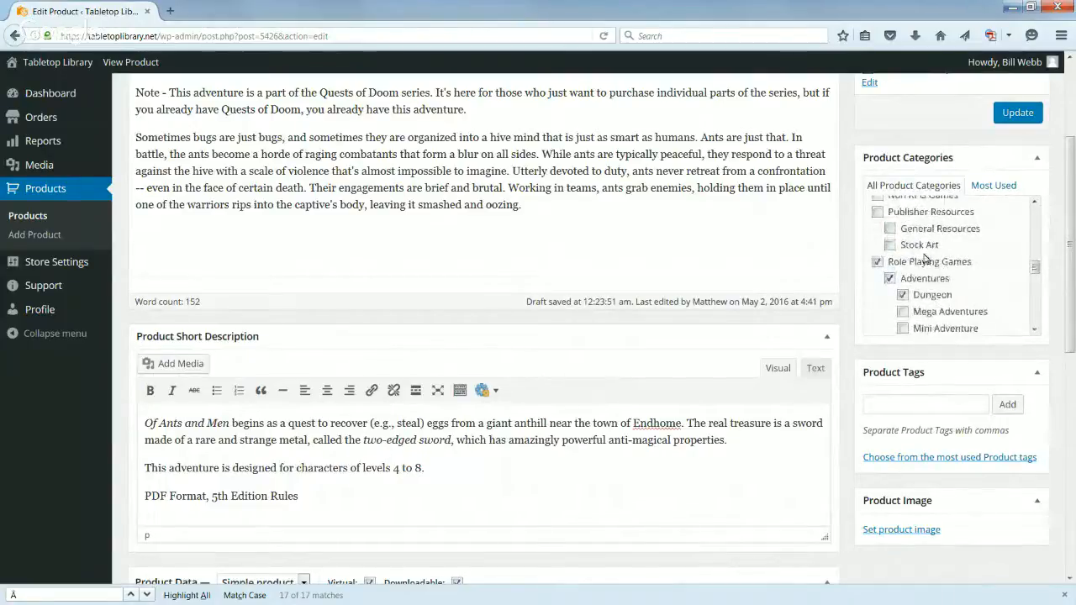
pyautogui.scroll(-4, 939, 294)
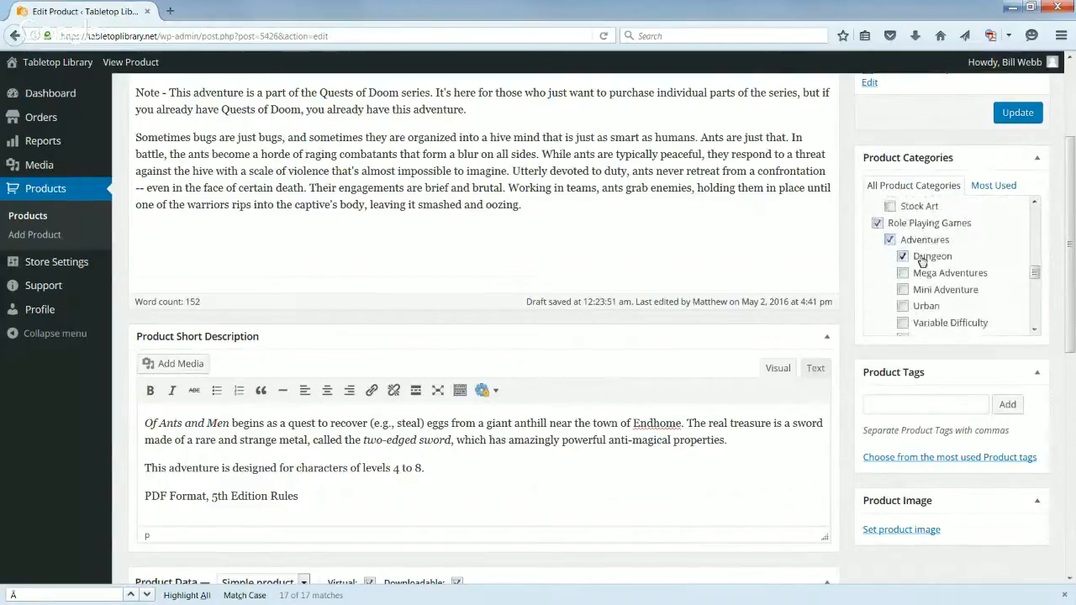
pyautogui.scroll(-2, 945, 298)
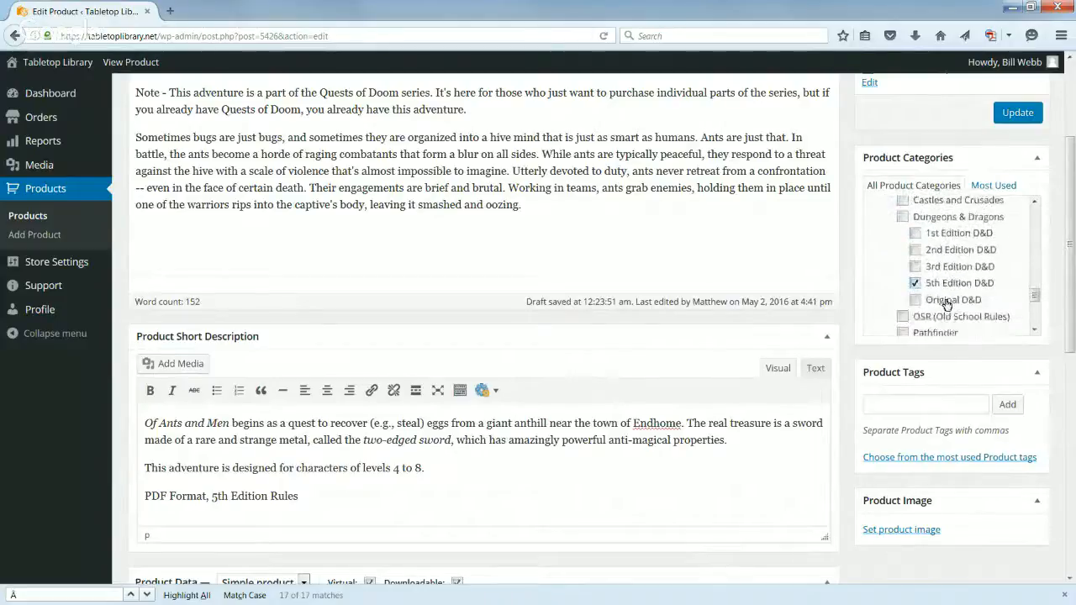
pyautogui.scroll(1, 921, 244)
pyautogui.scroll(1, 912, 223)
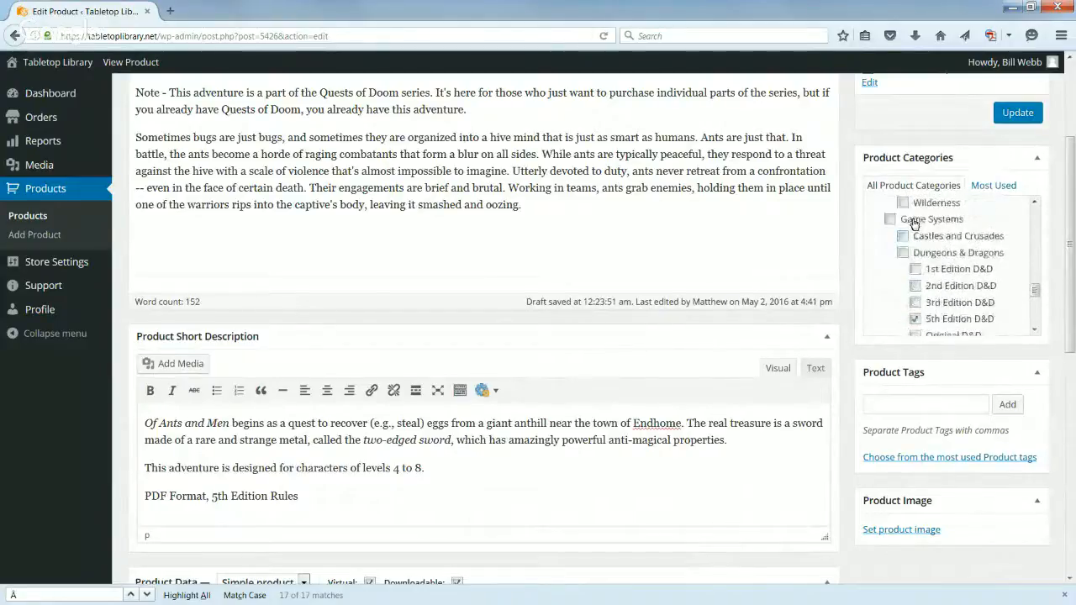
pyautogui.click(907, 243)
pyautogui.click(904, 274)
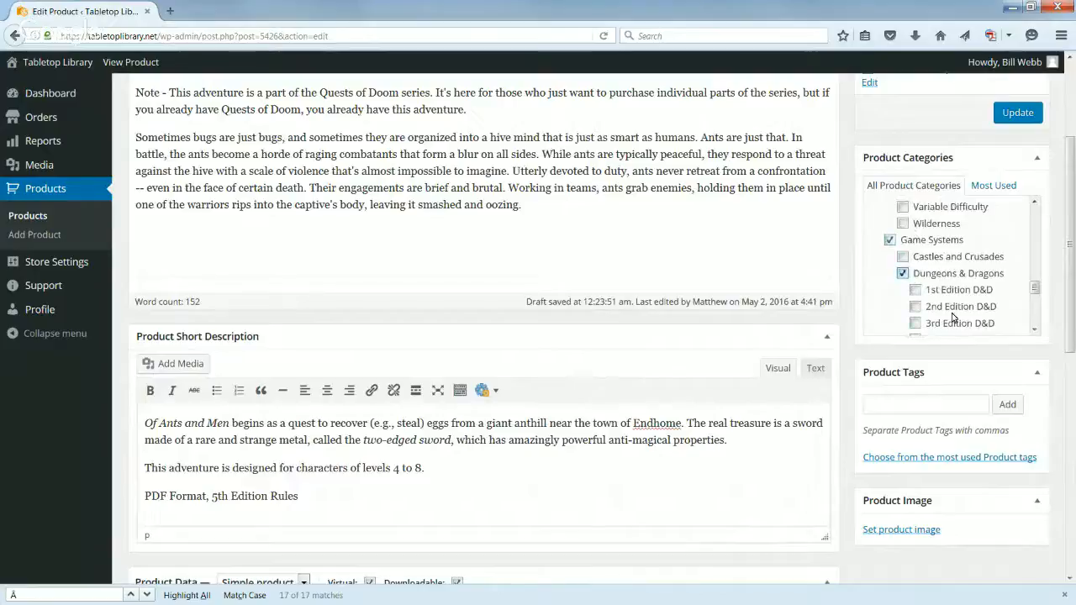
# Examine the remaining product categories, from the Dungeons & Dragons editions through GM/Player Resources to Wargames
pyautogui.scroll(-2, 950, 286)
pyautogui.click(938, 262)
pyautogui.scroll(-1, 946, 305)
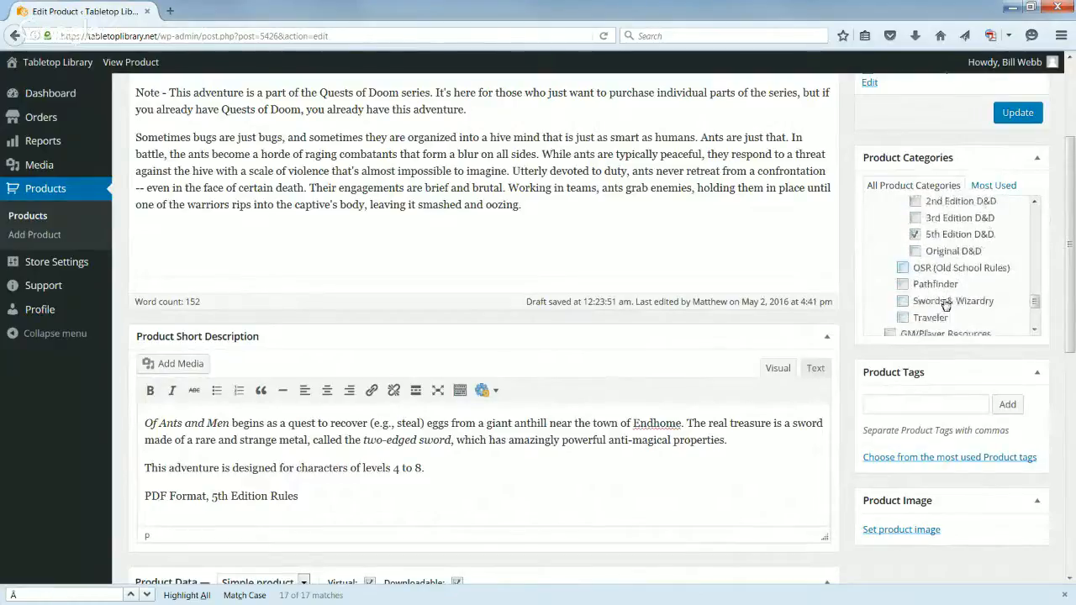
pyautogui.scroll(-2, 933, 299)
pyautogui.scroll(-1, 930, 294)
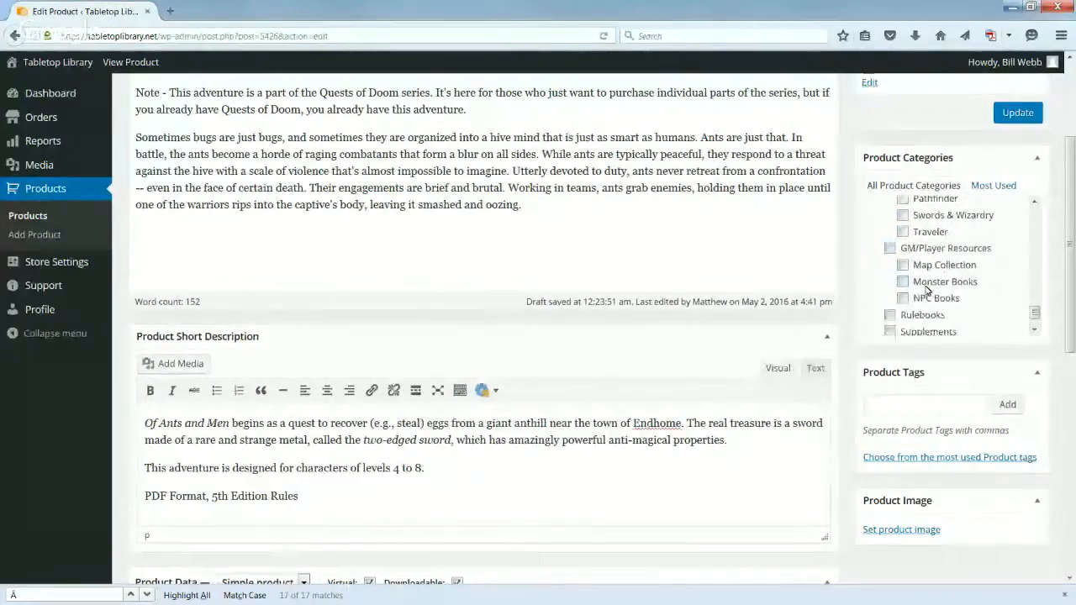
pyautogui.scroll(-1, 927, 285)
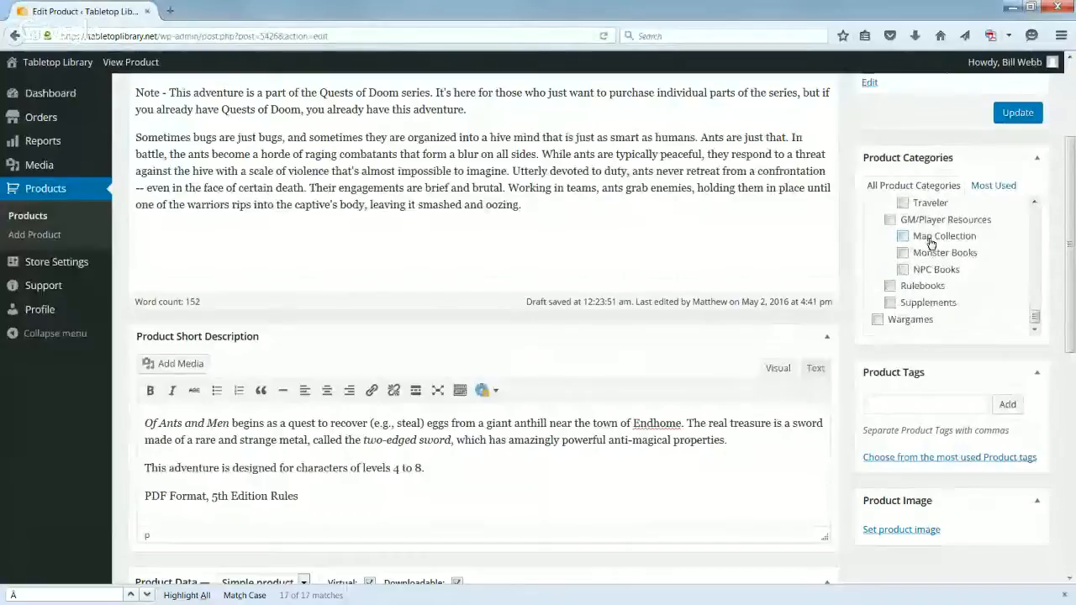
pyautogui.scroll(2, 931, 244)
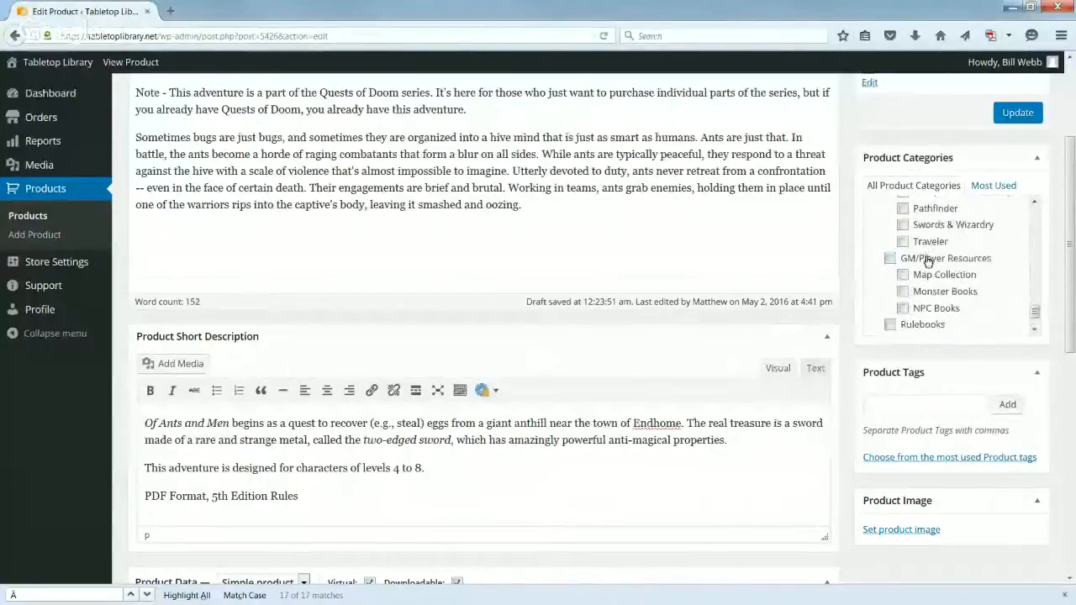
pyautogui.scroll(-2, 931, 290)
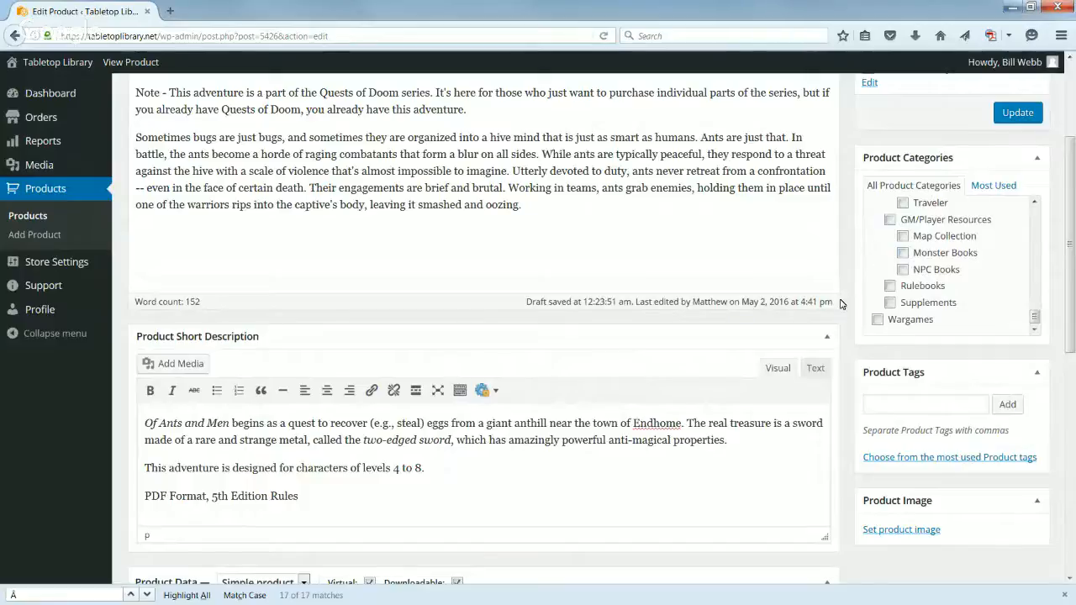
# Add the product tag "Quests of Doom", using the matching existing tag suggestion
pyautogui.scroll(-2, 843, 299)
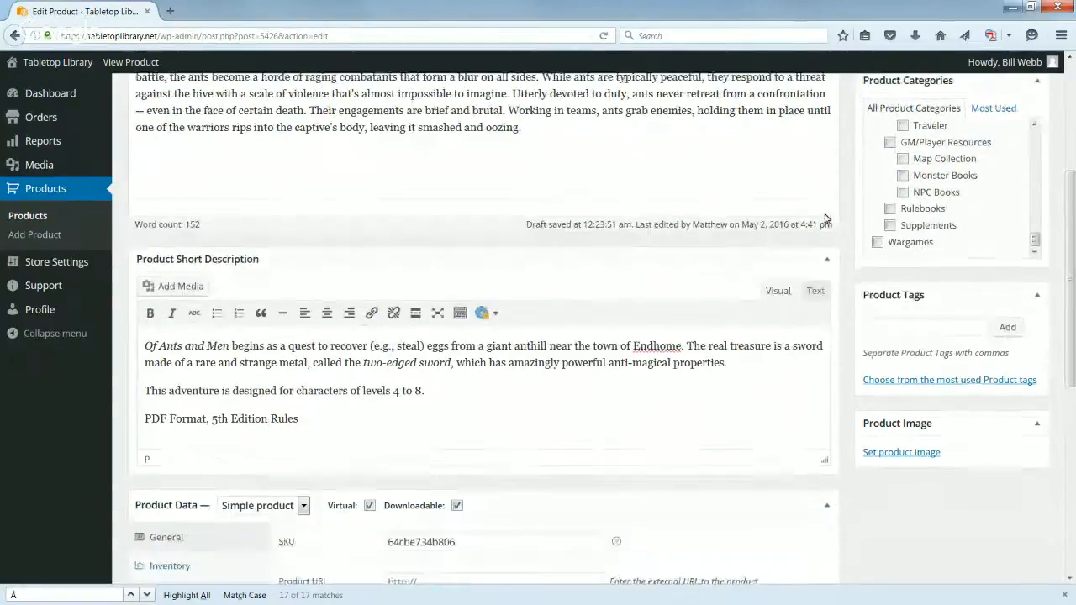
pyautogui.click(876, 336)
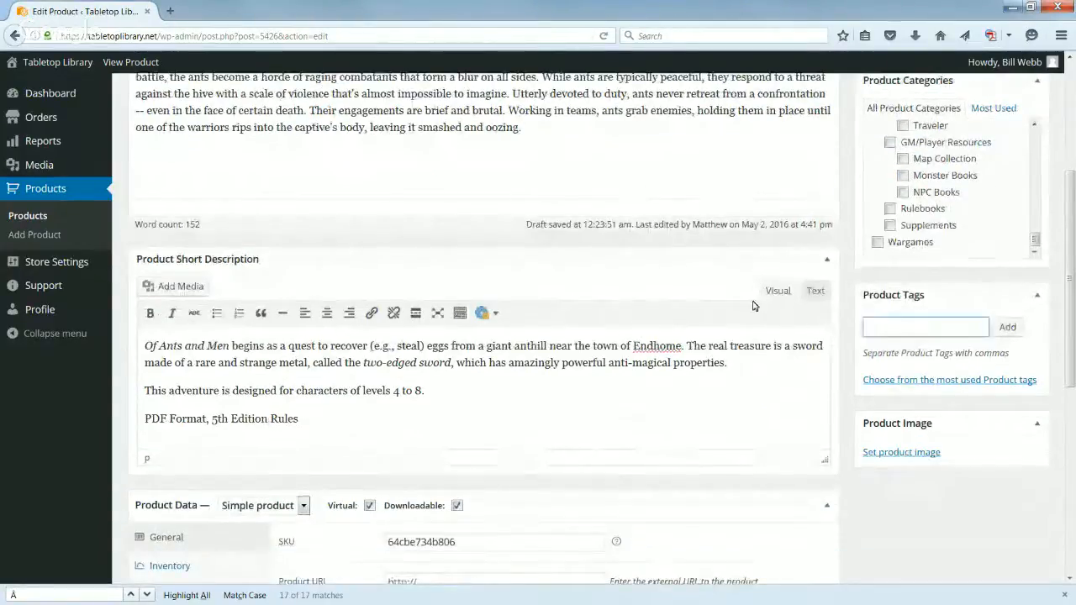
pyautogui.scroll(2, 753, 306)
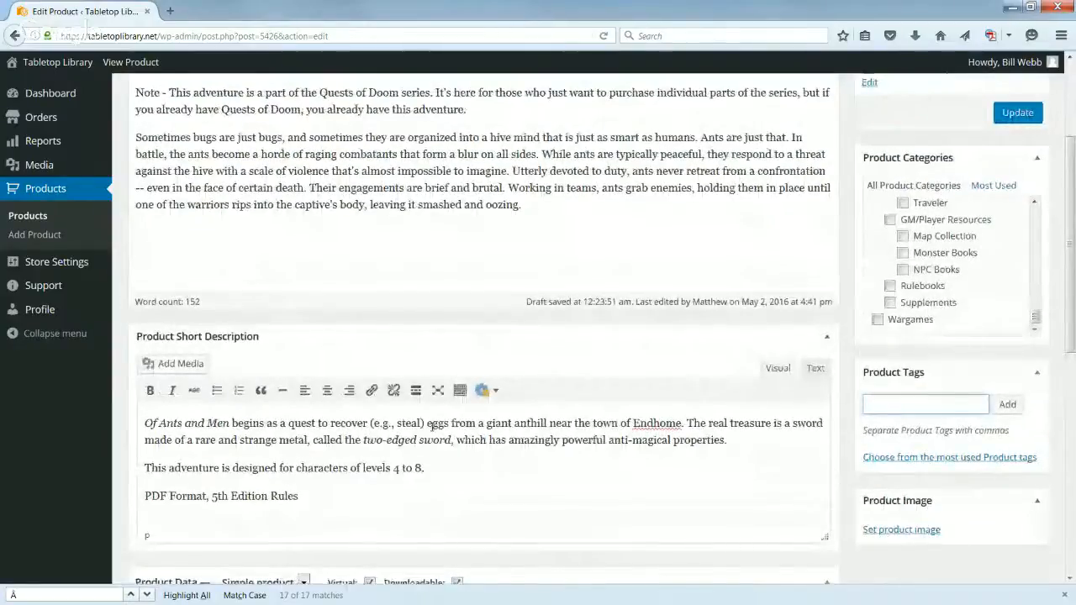
pyautogui.scroll(3, 262, 247)
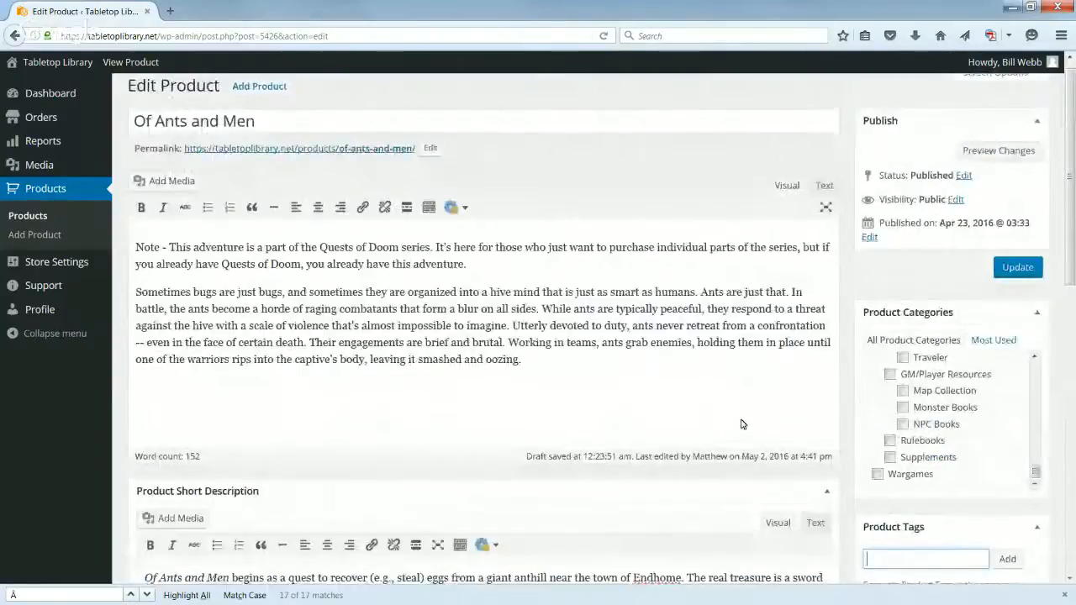
pyautogui.scroll(-2, 742, 424)
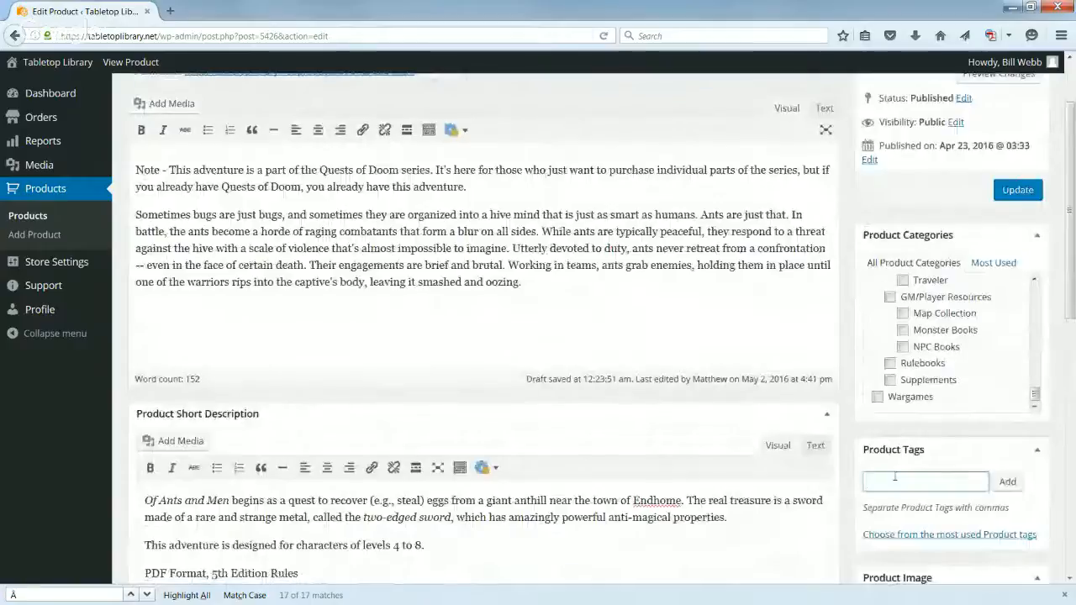
pyautogui.write('Quests of Doom')
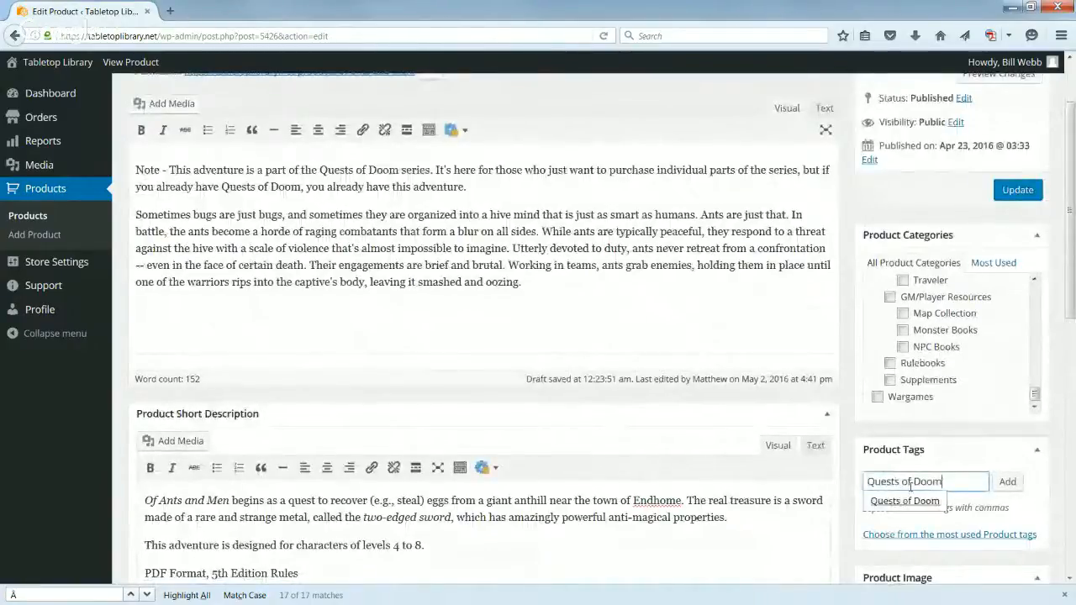
pyautogui.click(921, 502)
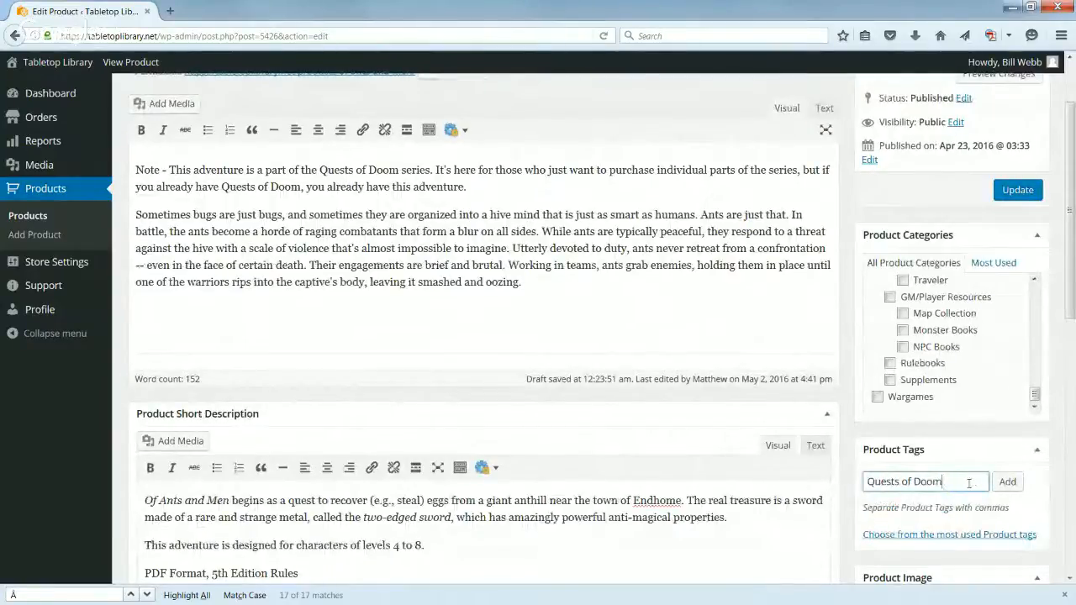
pyautogui.click(1000, 486)
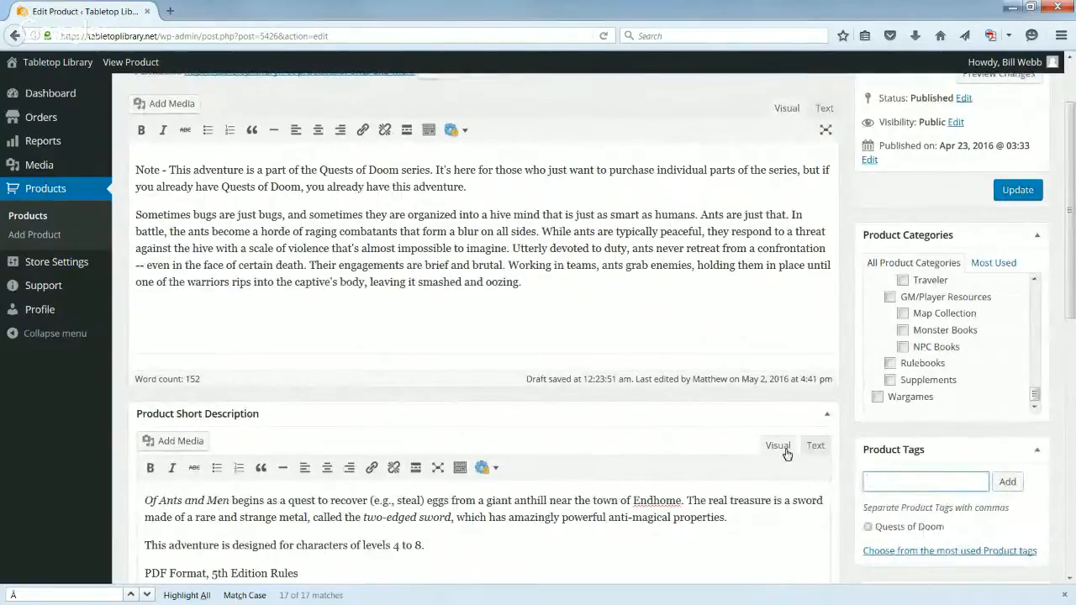
# Add the adventure author's full name as another product tag
pyautogui.scroll(-4, 773, 442)
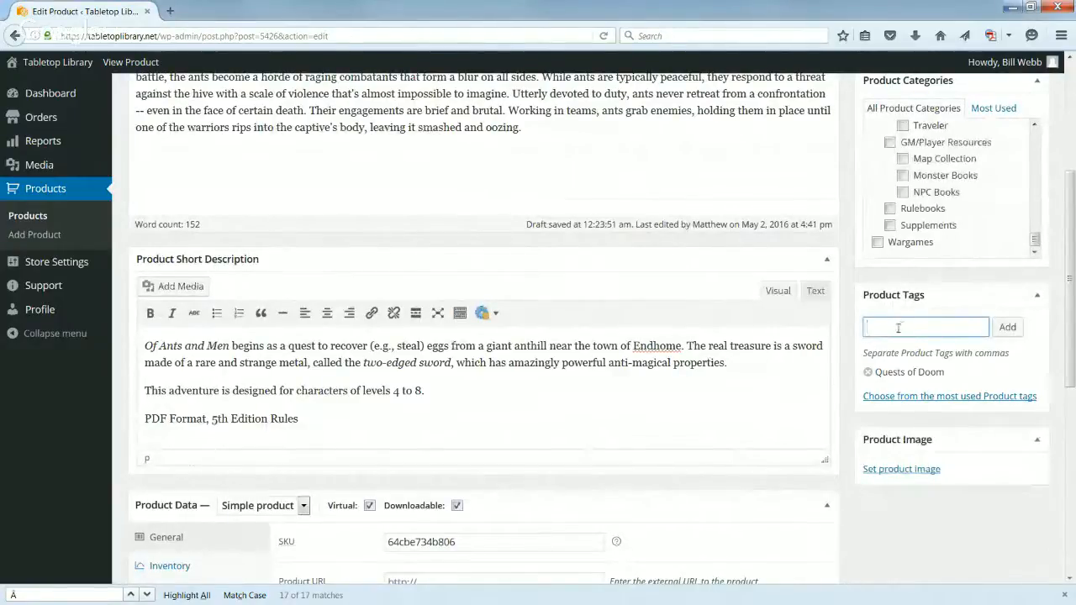
pyautogui.write('Bill Webb')
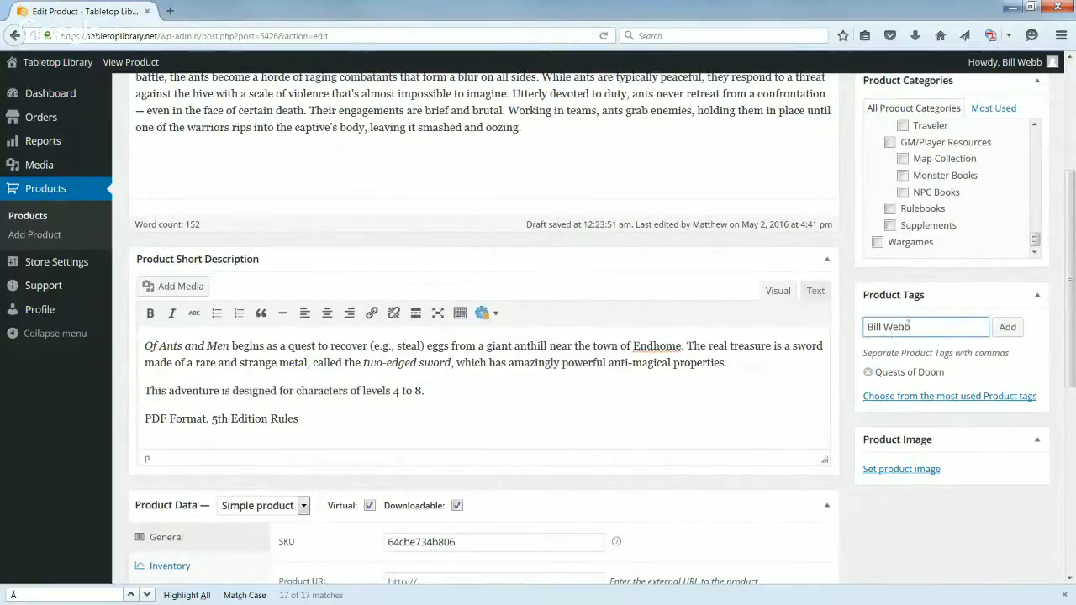
pyautogui.click(1007, 327)
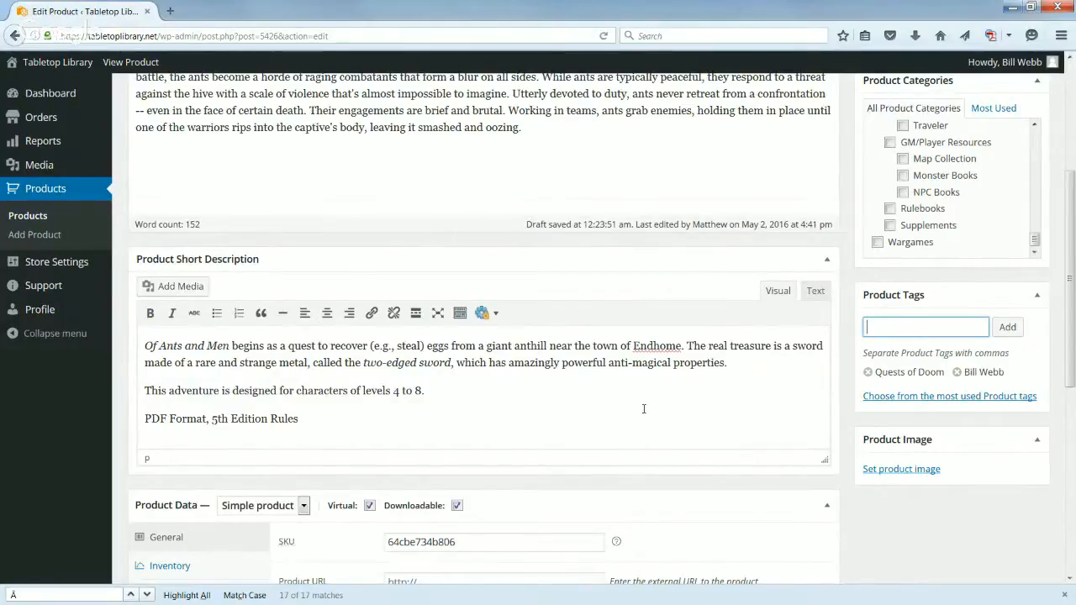
# Upload "of ants and men Cover" for the product image from the Thumbnails folder inside "5E Quests of Doom chapters as seperate adventures"
pyautogui.scroll(-2, 644, 409)
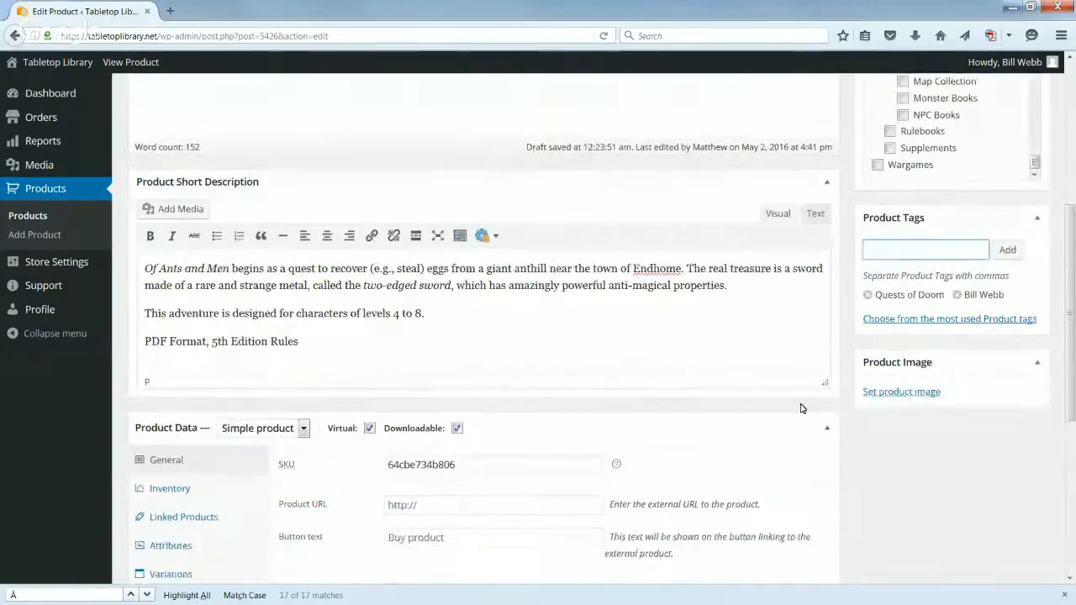
pyautogui.scroll(-2, 793, 396)
pyautogui.click(899, 312)
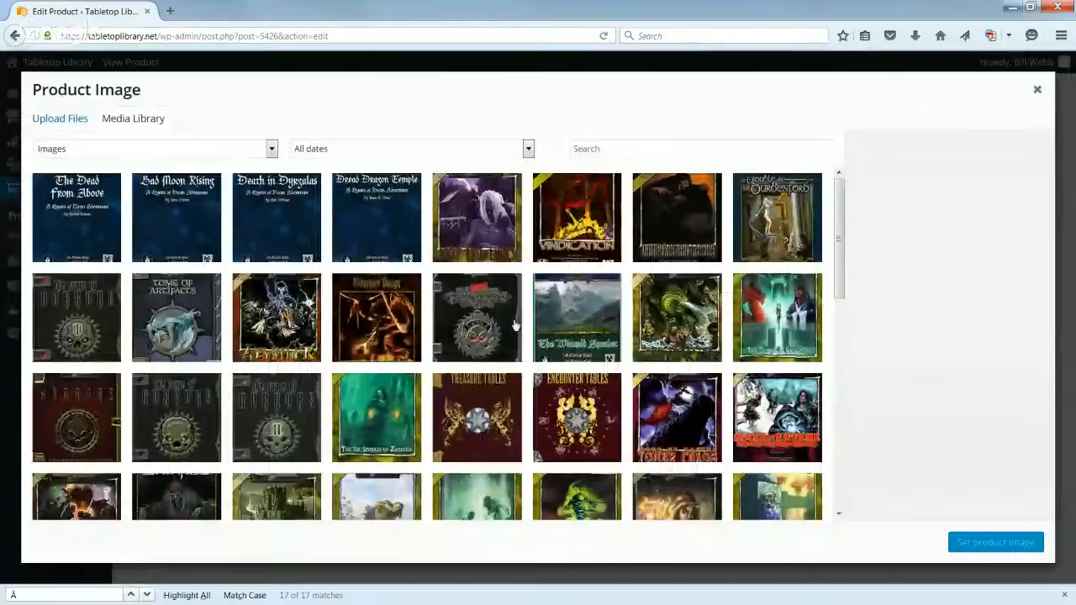
pyautogui.click(72, 124)
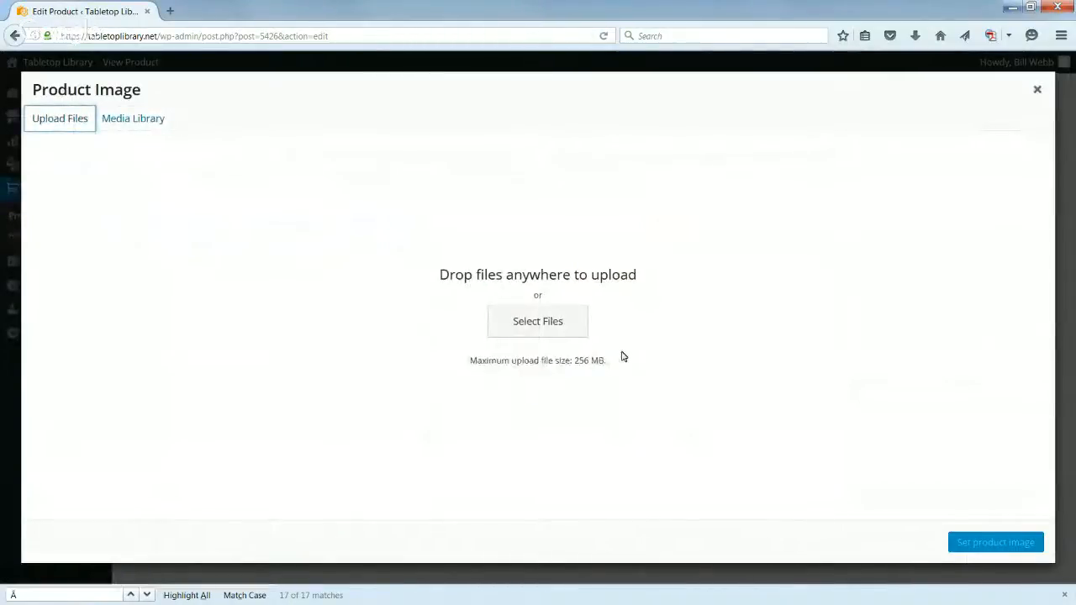
pyautogui.click(545, 326)
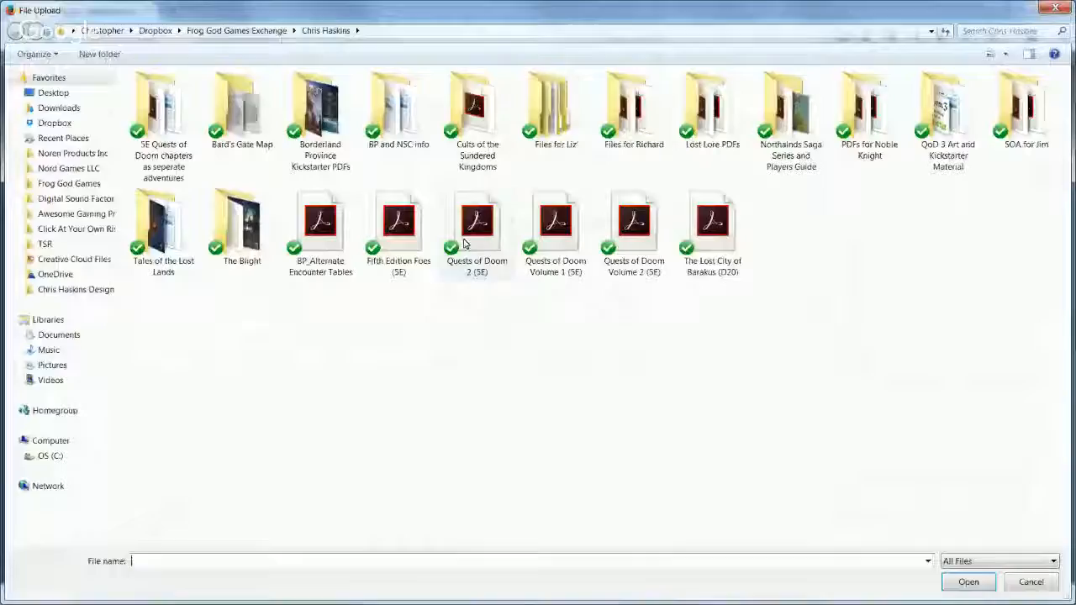
pyautogui.doubleClick(163, 109)
pyautogui.doubleClick(165, 91)
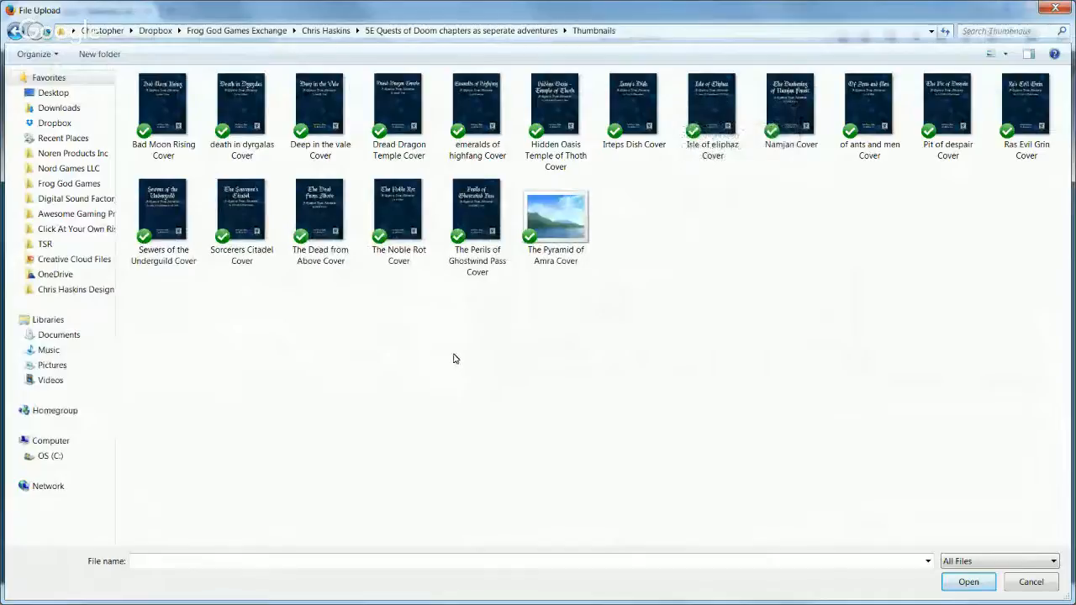
pyautogui.click(875, 97)
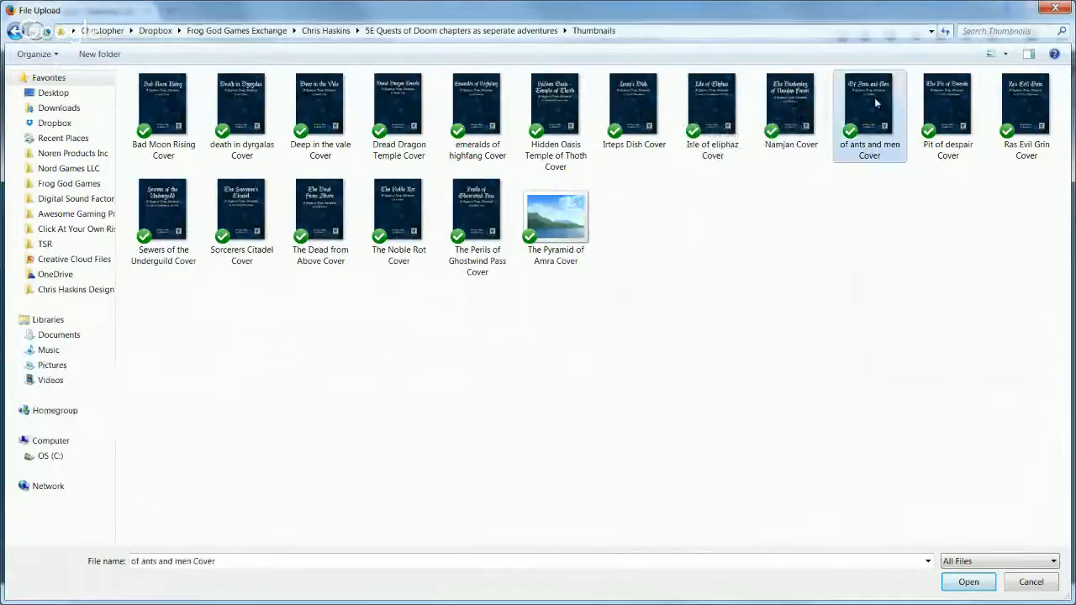
pyautogui.click(968, 581)
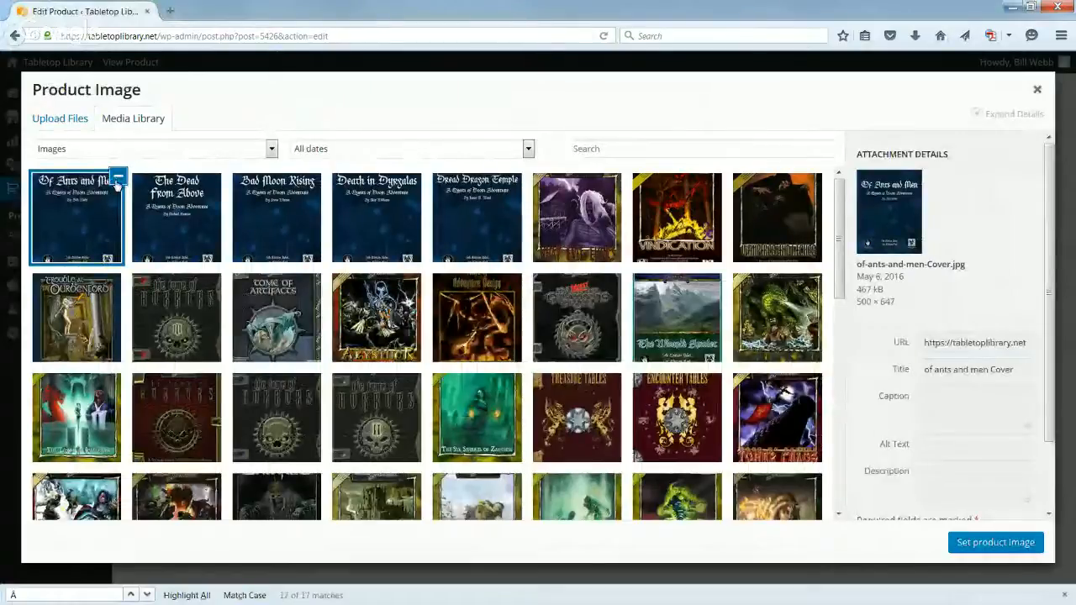
# Set the uploaded of-ants-and-men-Cover.jpg as the product image
pyautogui.click(117, 180)
pyautogui.click(107, 197)
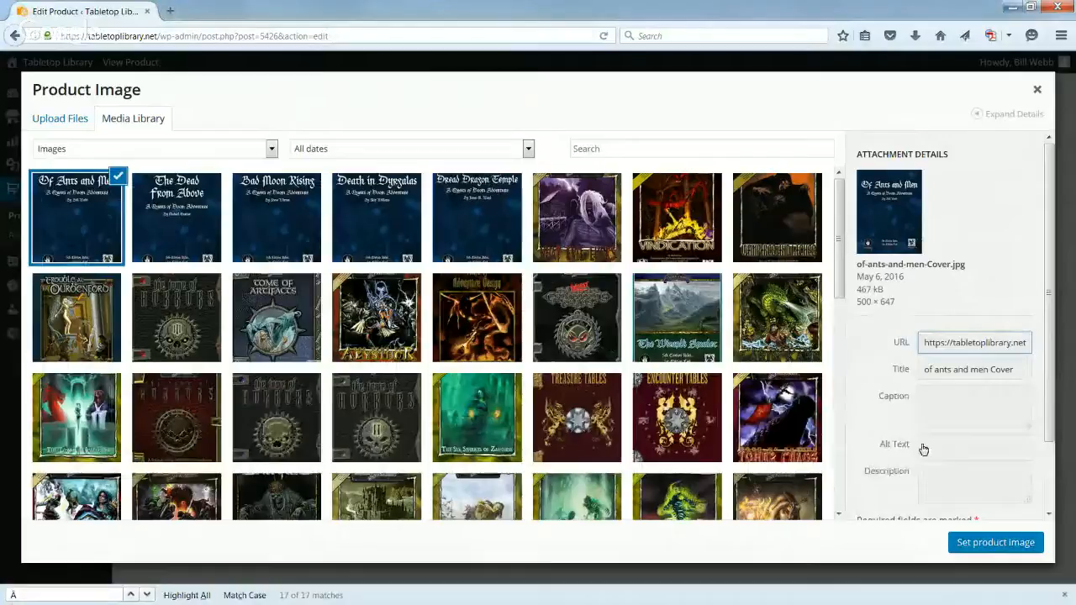
pyautogui.click(995, 543)
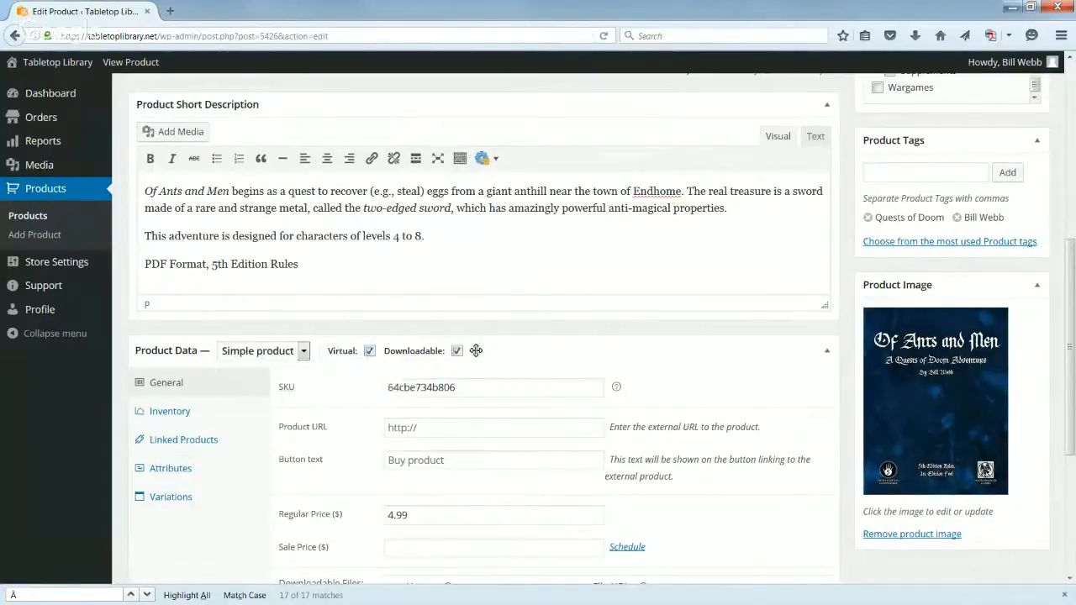
# Replace the product's SKU with of_ants_and_men_5E_PDF
pyautogui.moveTo(467, 387); pyautogui.dragTo(325, 395)
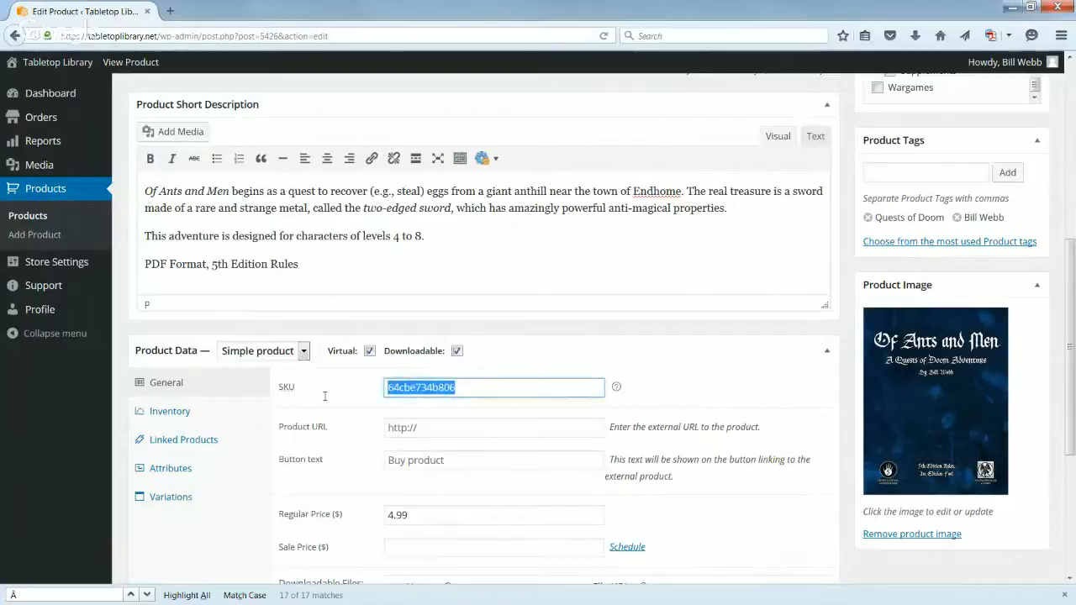
pyautogui.write('of_')
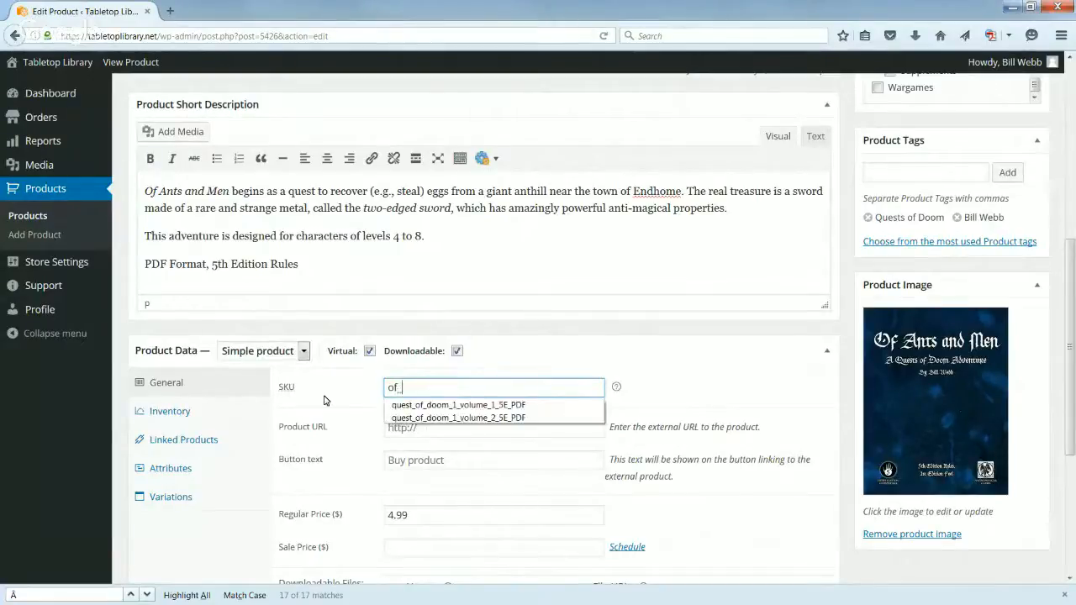
pyautogui.write('ands_')
pyautogui.press('BackSpace')
pyautogui.press('BackSpace')
pyautogui.press('BackSpace')
pyautogui.press('BackSpace')
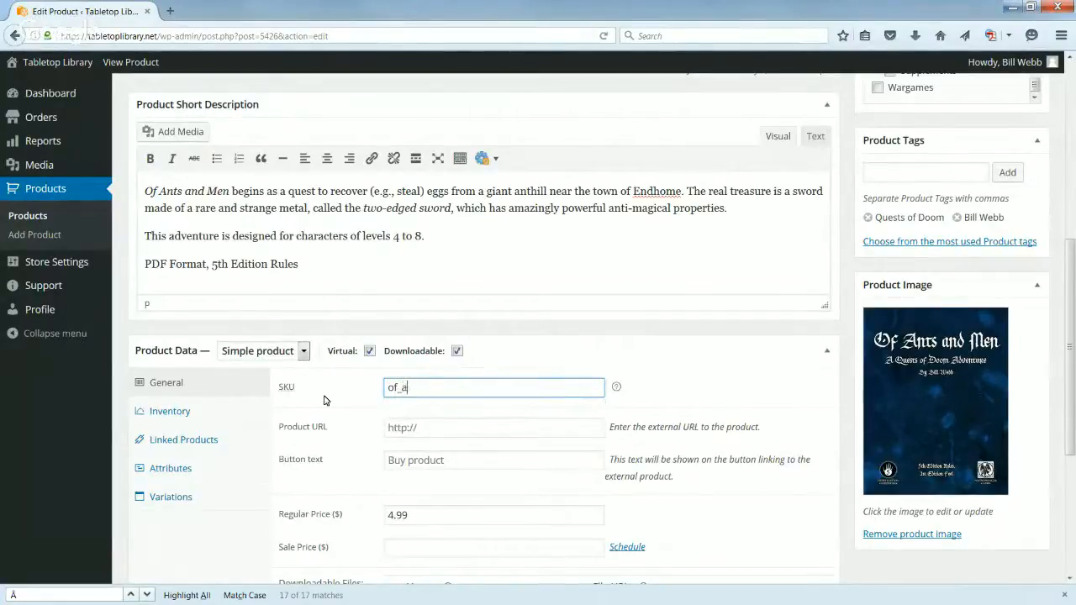
pyautogui.write('t')
pyautogui.press('BackSpace')
pyautogui.write('nts_and_men_5E_PDF')
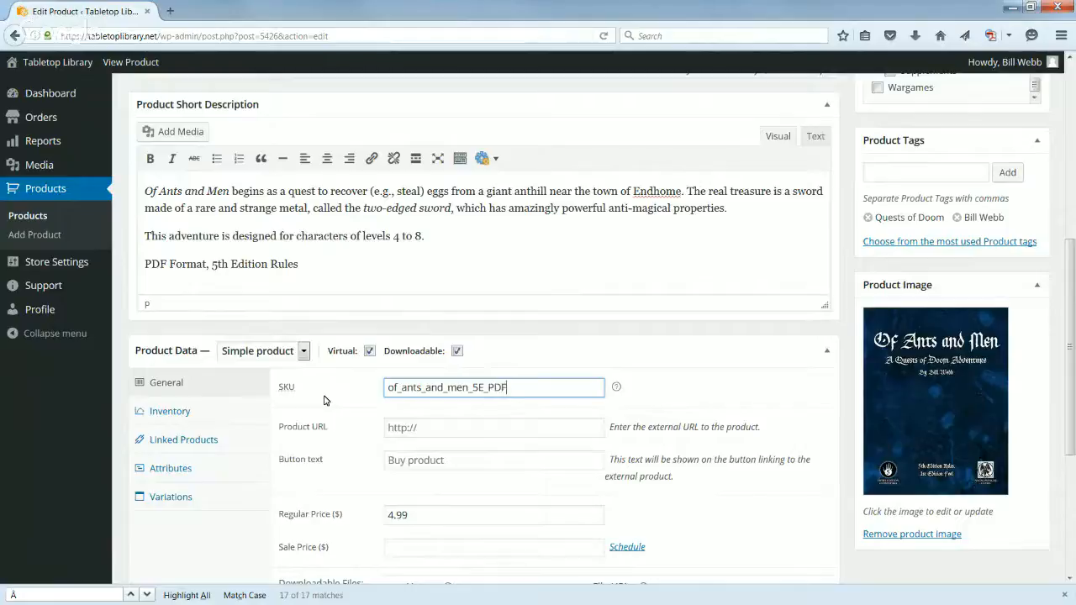
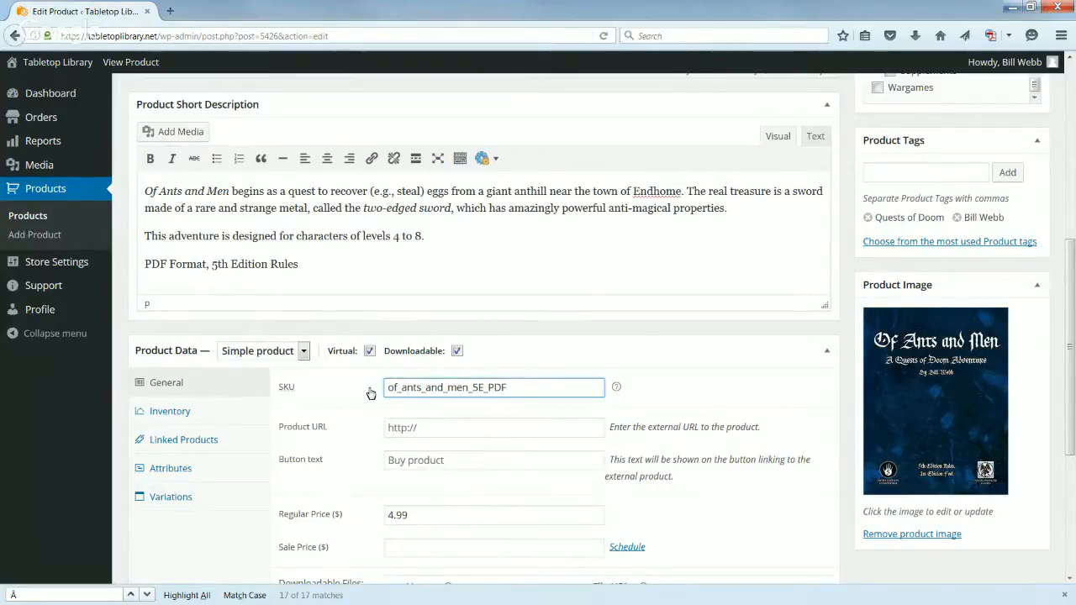
# Add a blank downloadable file entry to the product data
pyautogui.scroll(-3, 371, 394)
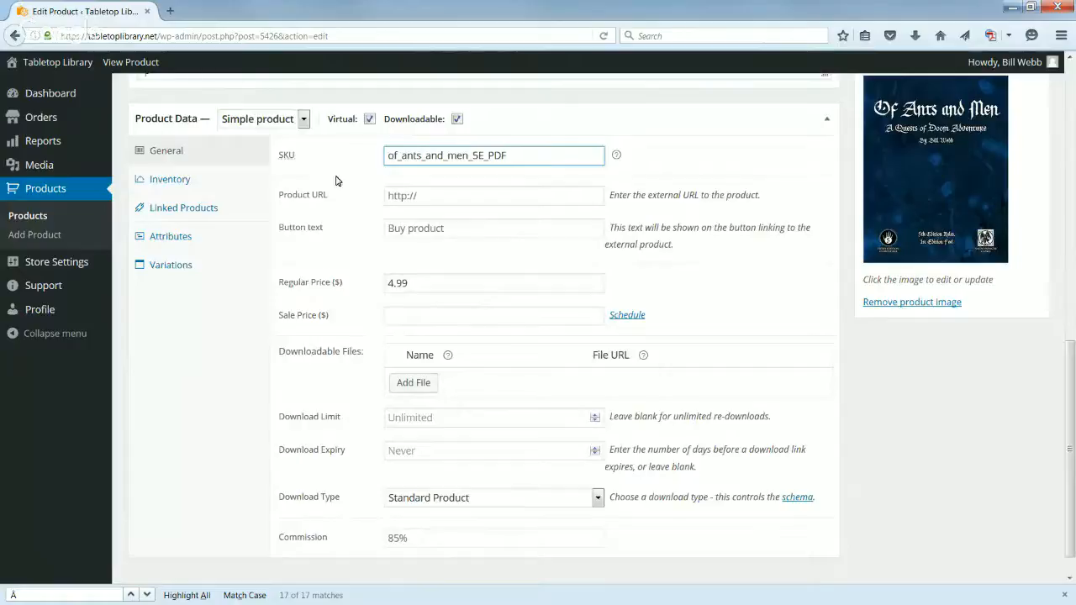
pyautogui.click(421, 284)
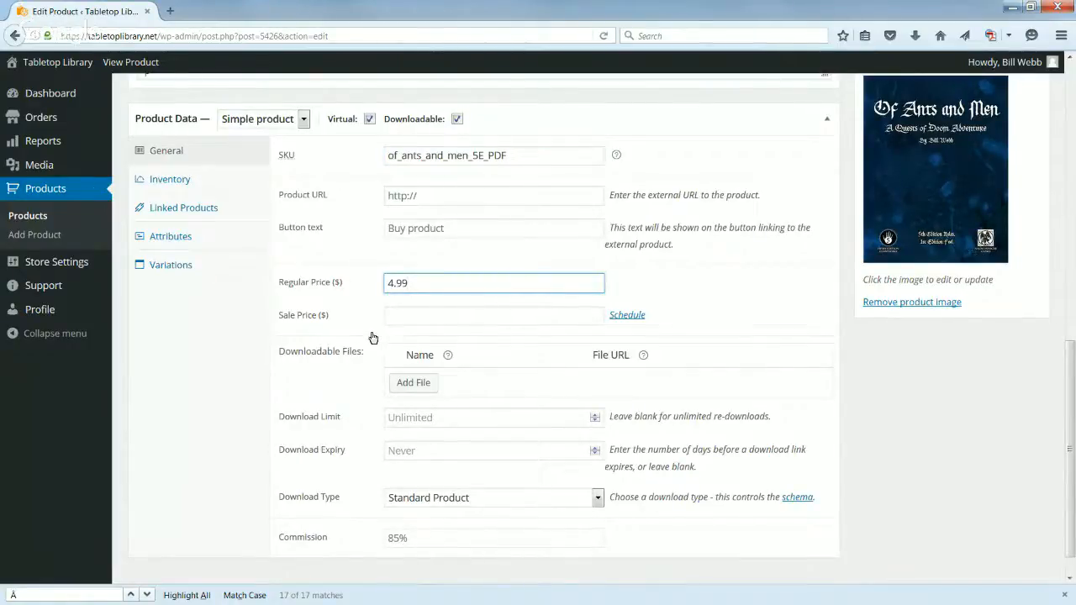
pyautogui.scroll(-1, 437, 339)
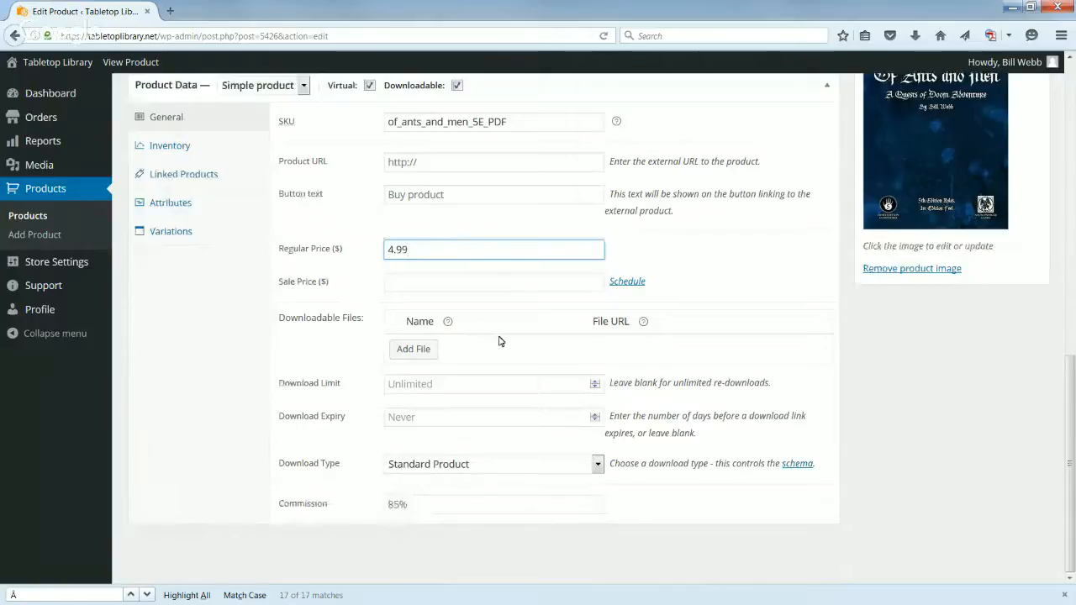
pyautogui.click(413, 348)
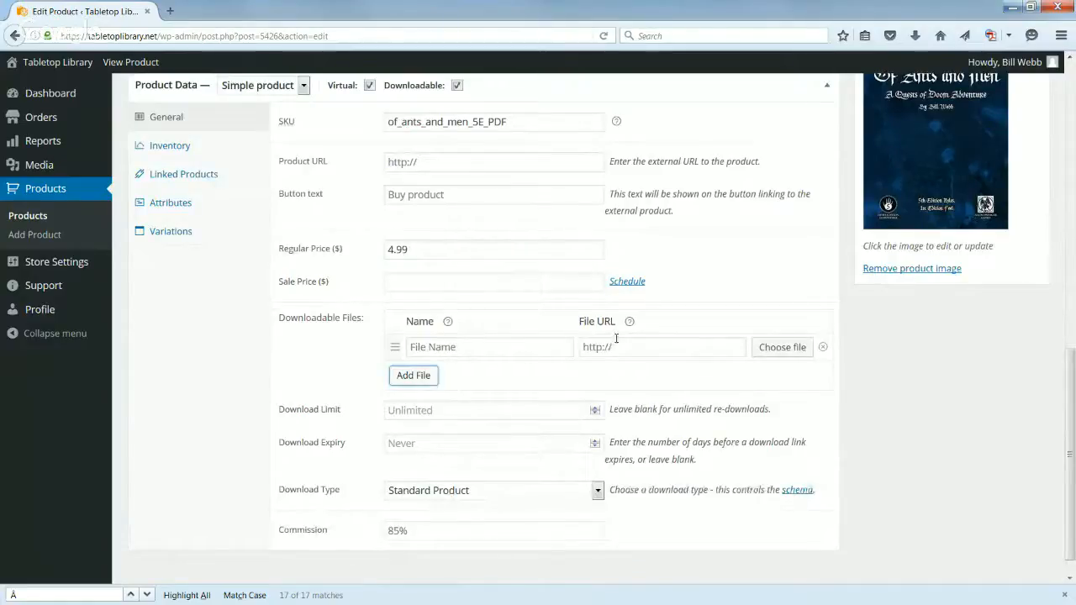
# Add four extra blank downloadable file entries and remove them again, keeping only the first one
pyautogui.click(424, 379)
pyautogui.click(422, 399)
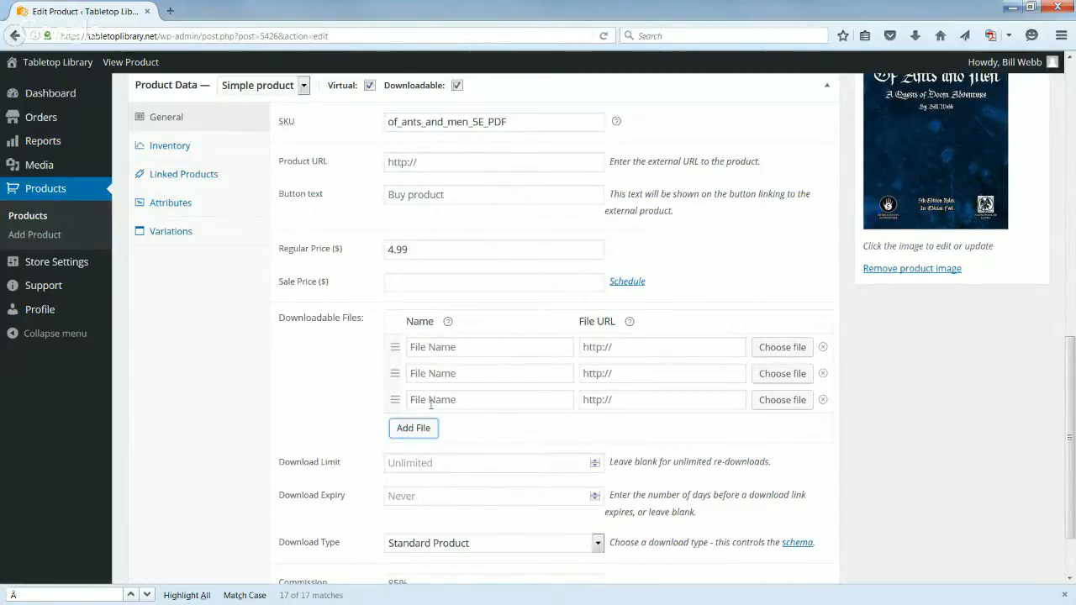
pyautogui.click(412, 428)
pyautogui.click(412, 454)
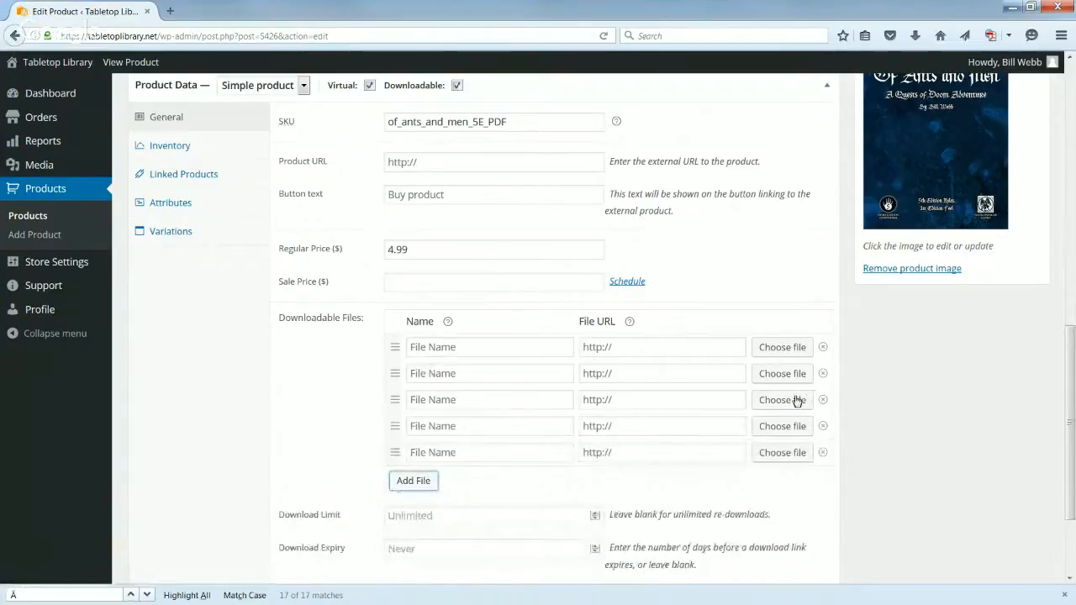
pyautogui.click(824, 454)
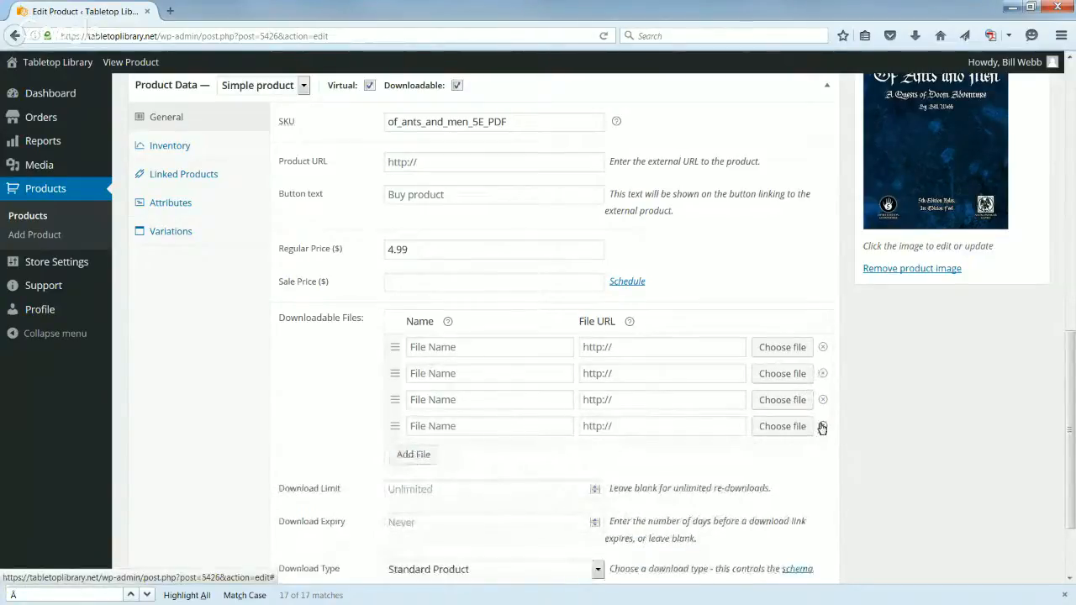
pyautogui.click(823, 426)
pyautogui.click(824, 400)
pyautogui.click(823, 373)
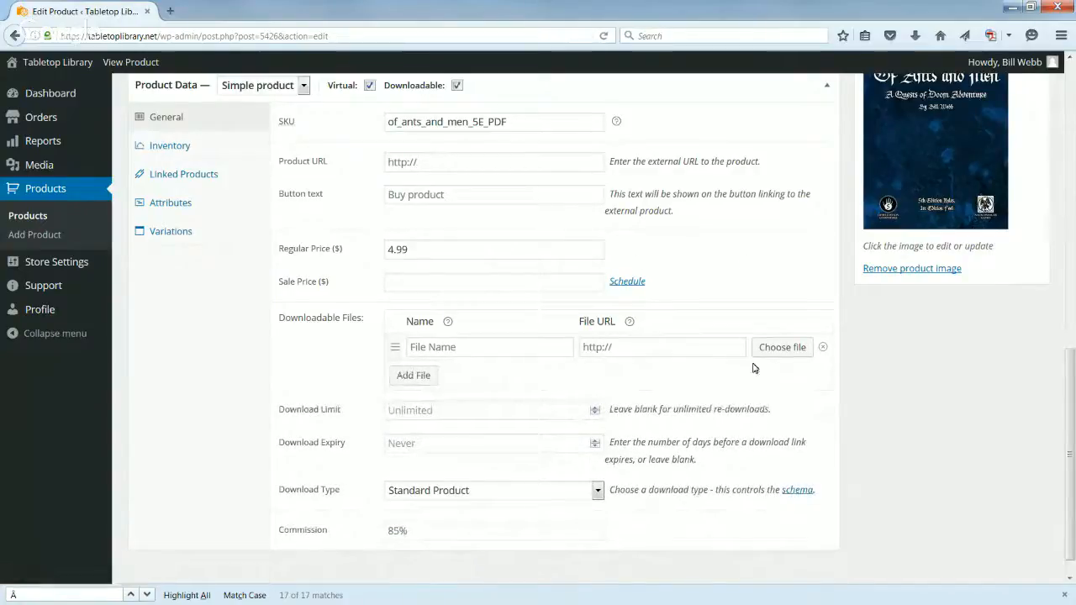
# Upload Of Ants_Men_5E from the "5E Quests of Doom chapters as seperate adventures" folder and insert its URL as the downloadable file
pyautogui.click(778, 347)
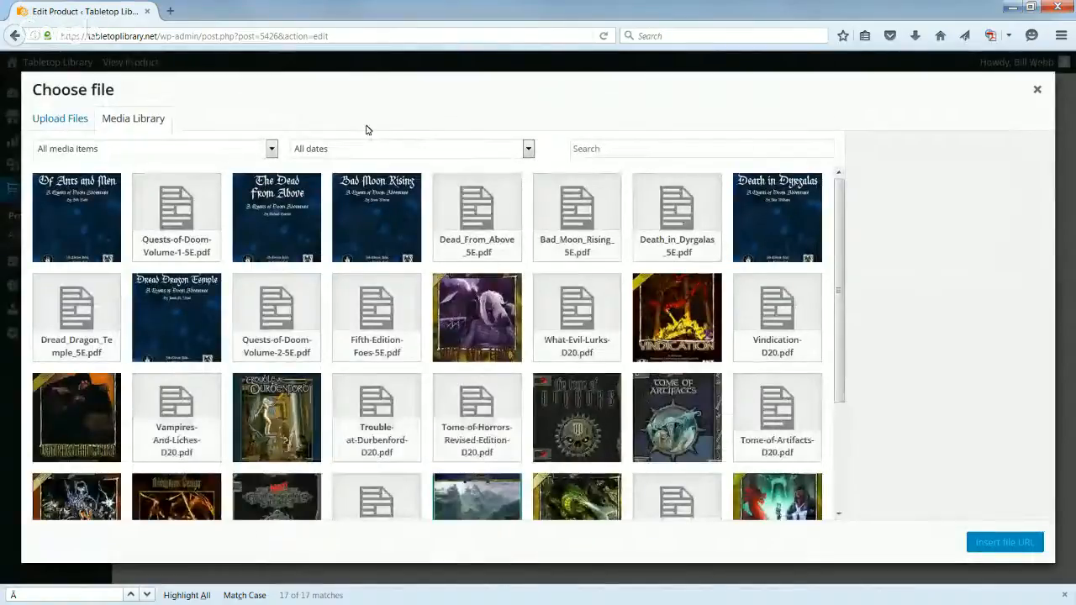
pyautogui.click(61, 122)
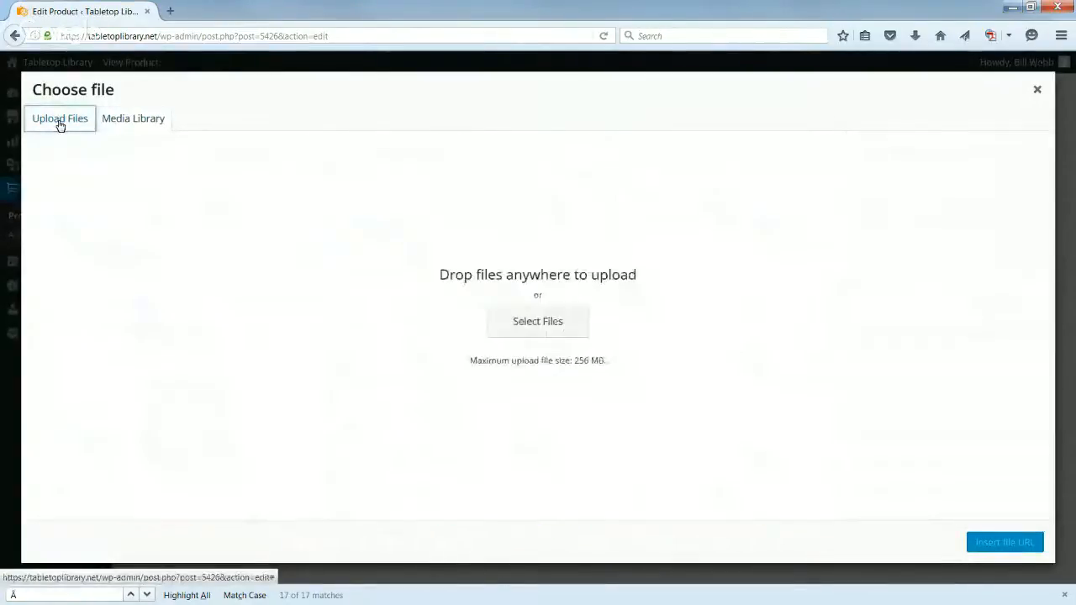
pyautogui.click(555, 321)
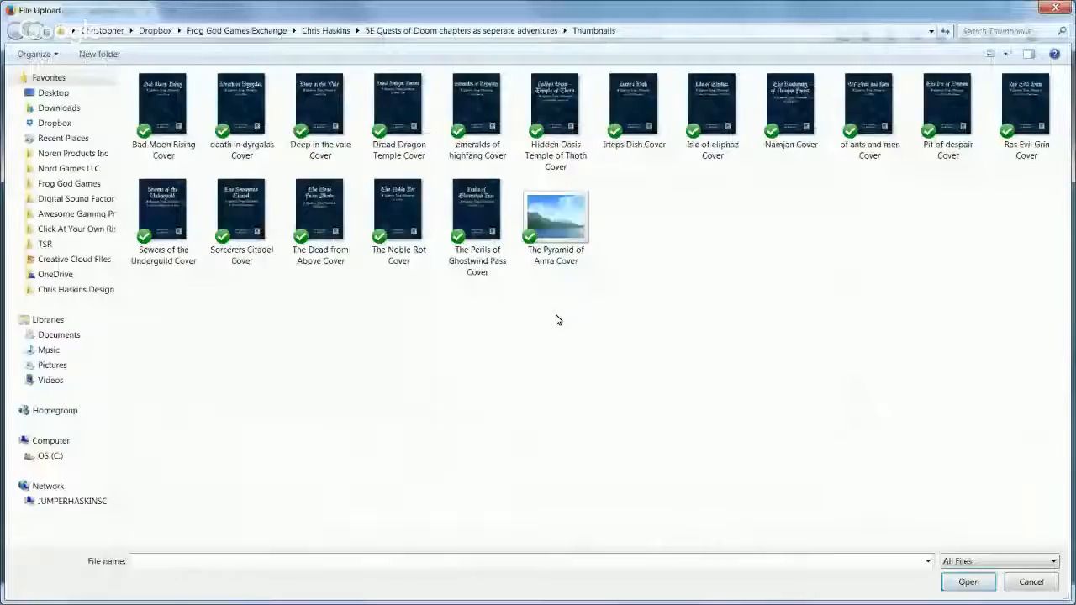
pyautogui.click(463, 31)
pyautogui.click(173, 292)
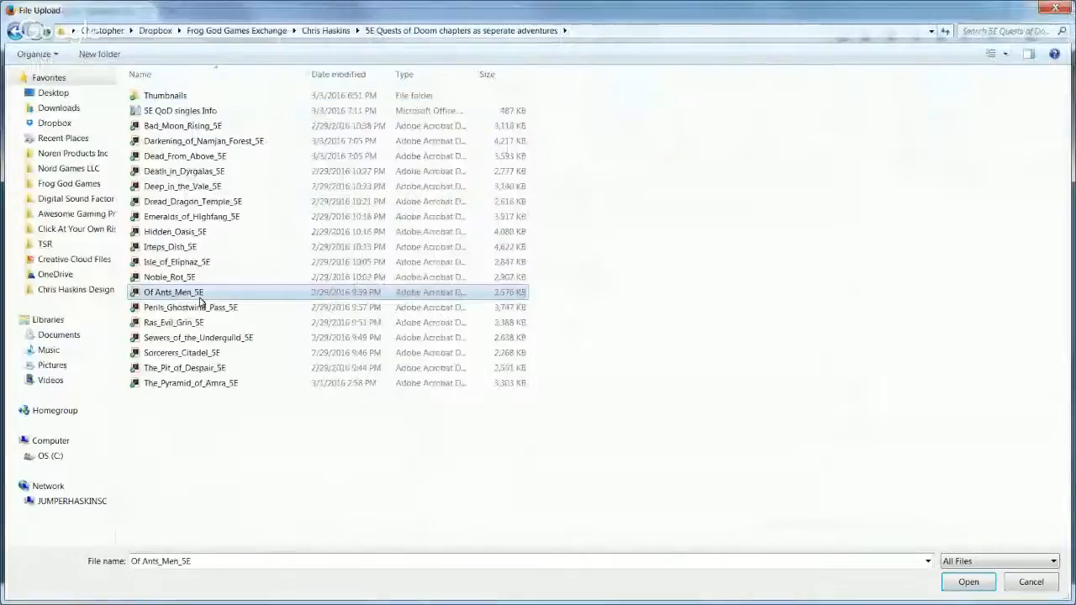
pyautogui.click(966, 582)
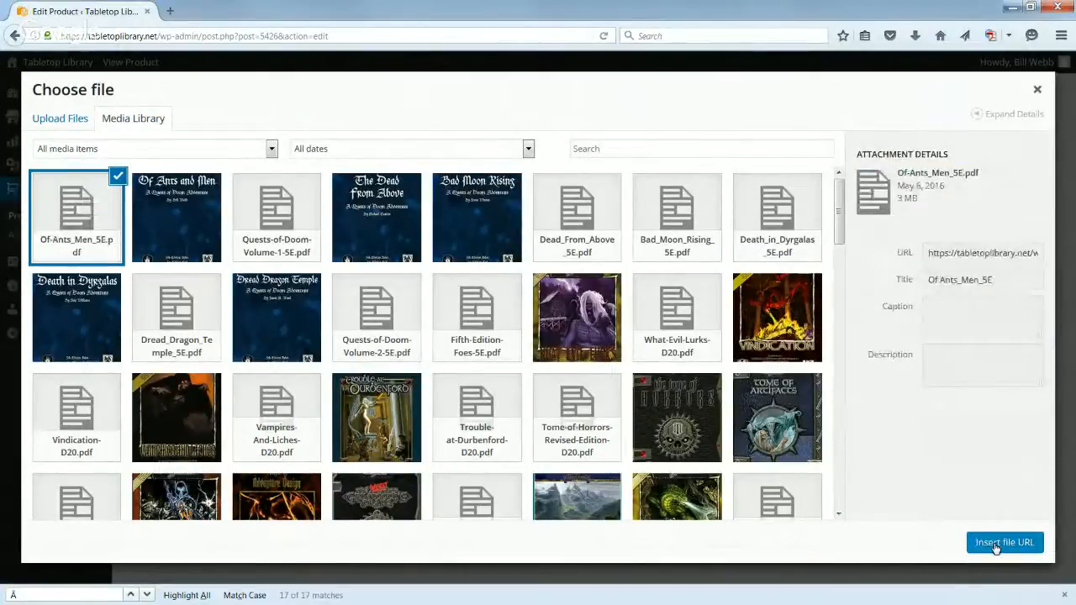
pyautogui.click(994, 544)
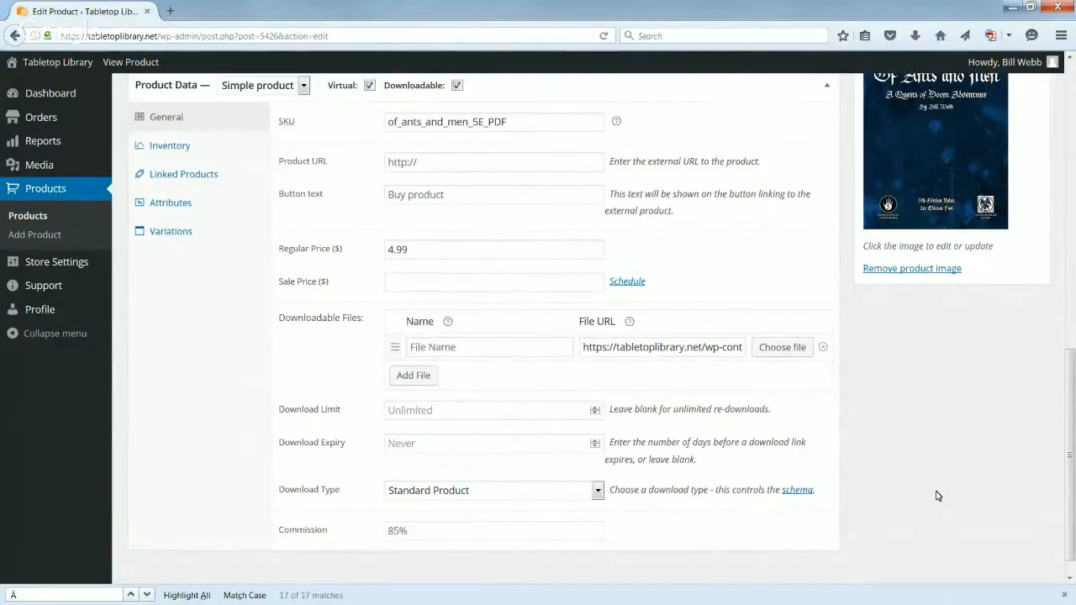
# Save the edited Of Ants and Men product by updating it
pyautogui.scroll(5, 936, 496)
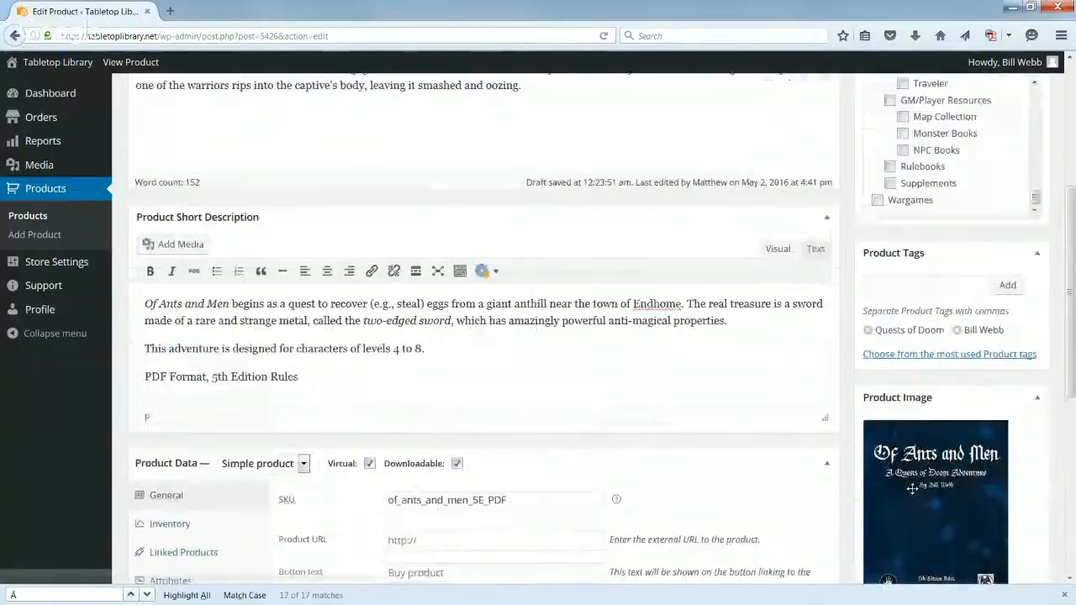
pyautogui.scroll(3, 784, 495)
pyautogui.click(1018, 278)
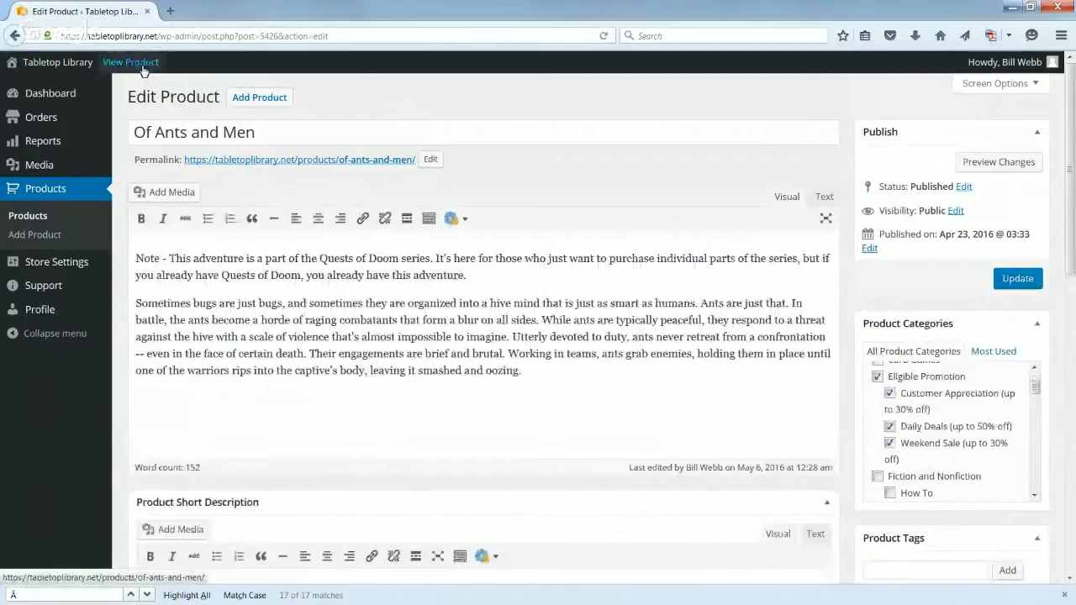
# Open the live Of Ants and Men page and review its cover, price, short description, SKU, categories, tags and full description
pyautogui.click(142, 66)
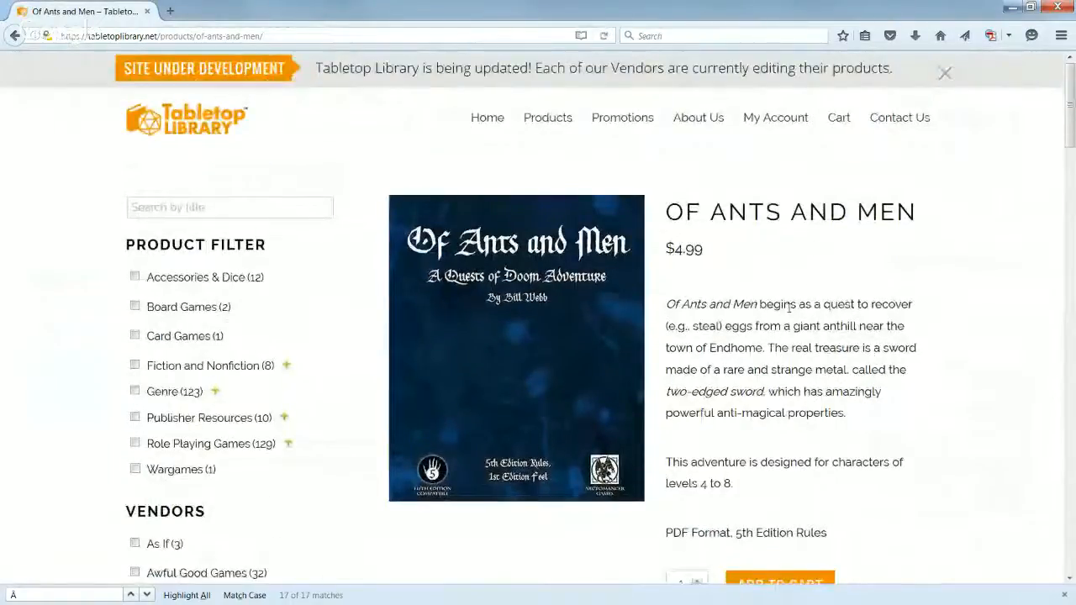
pyautogui.scroll(-2, 756, 267)
pyautogui.scroll(-3, 723, 268)
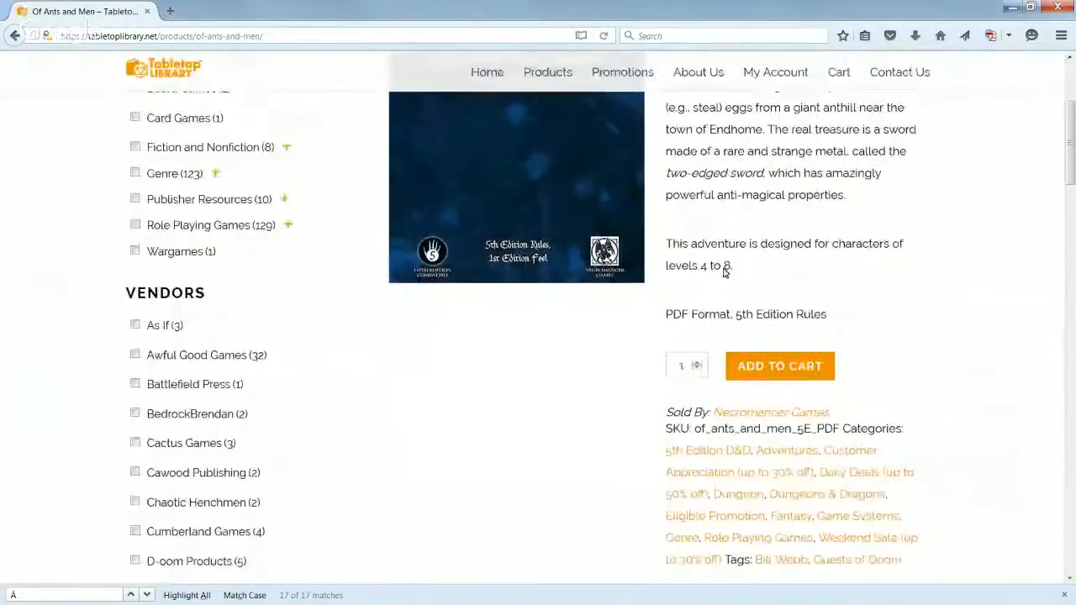
pyautogui.scroll(-2, 720, 267)
pyautogui.scroll(7, 656, 325)
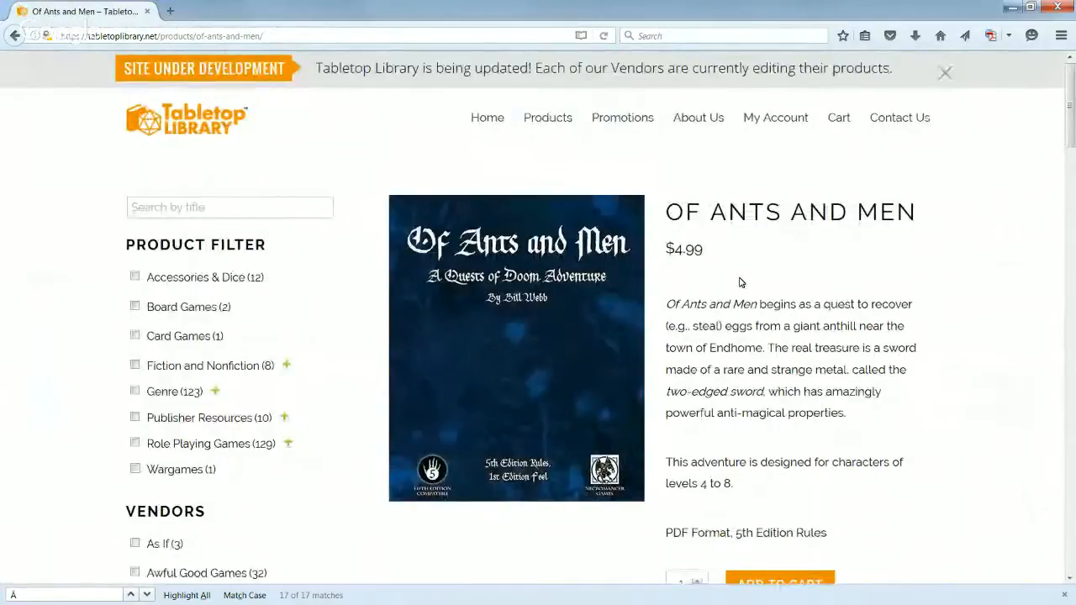
pyautogui.scroll(-2, 698, 284)
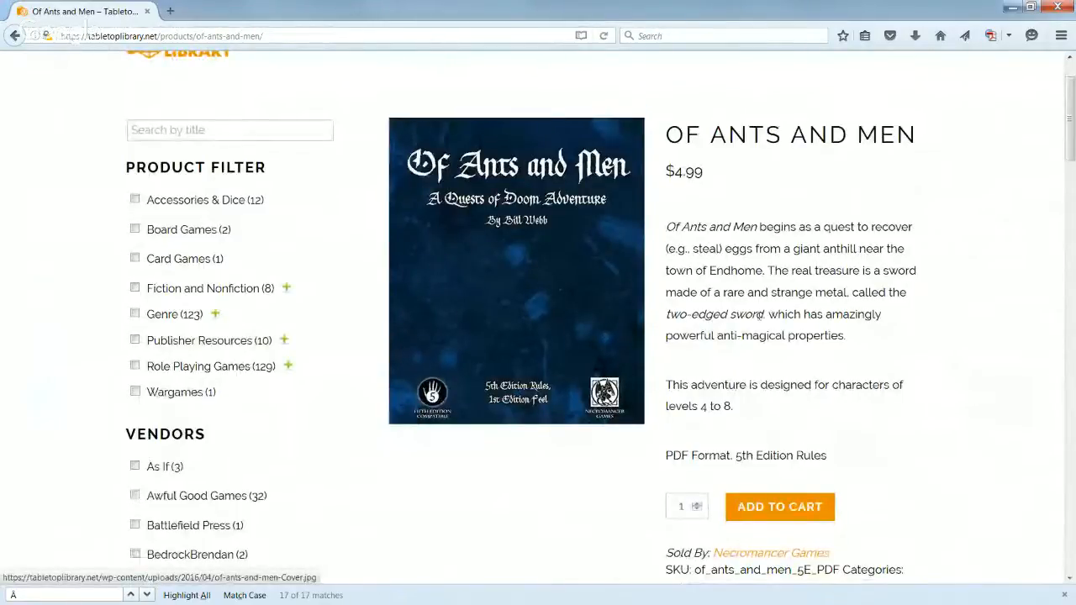
pyautogui.scroll(-1, 759, 319)
pyautogui.scroll(-10, 759, 320)
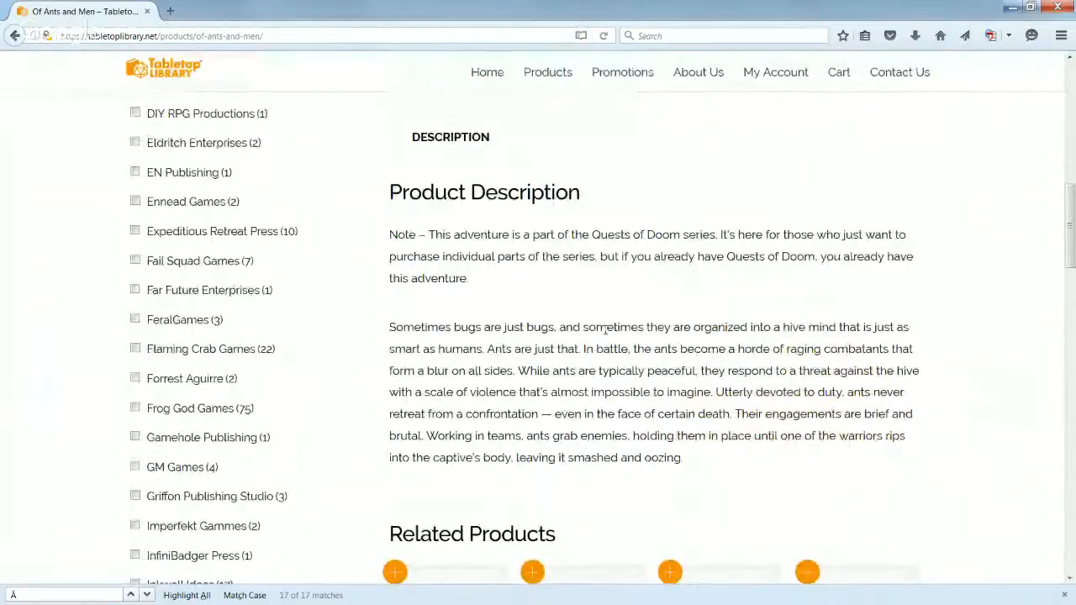
pyautogui.scroll(5, 605, 331)
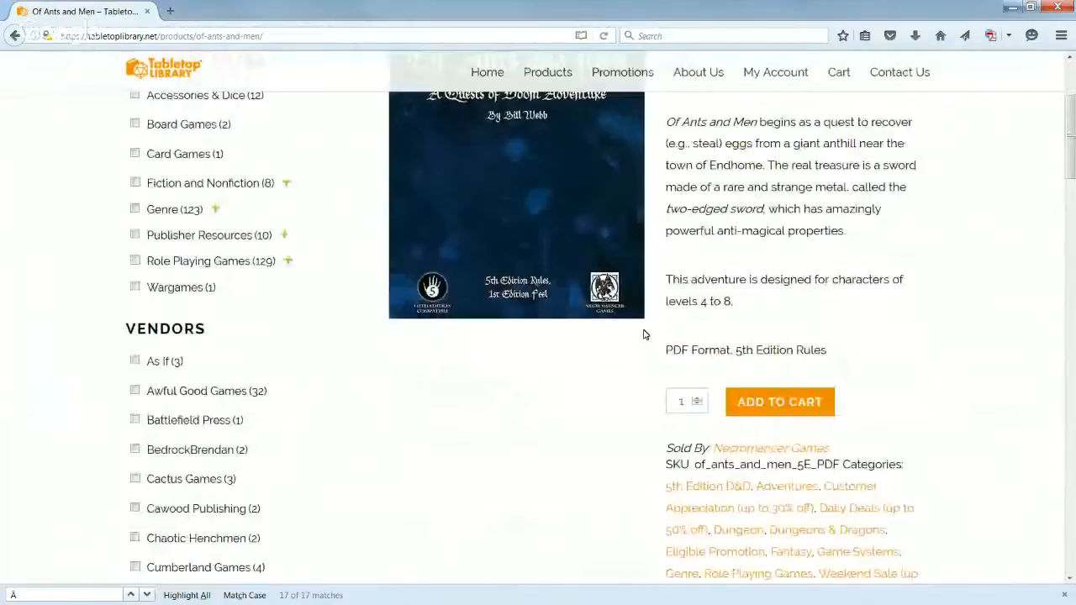
pyautogui.scroll(3, 644, 334)
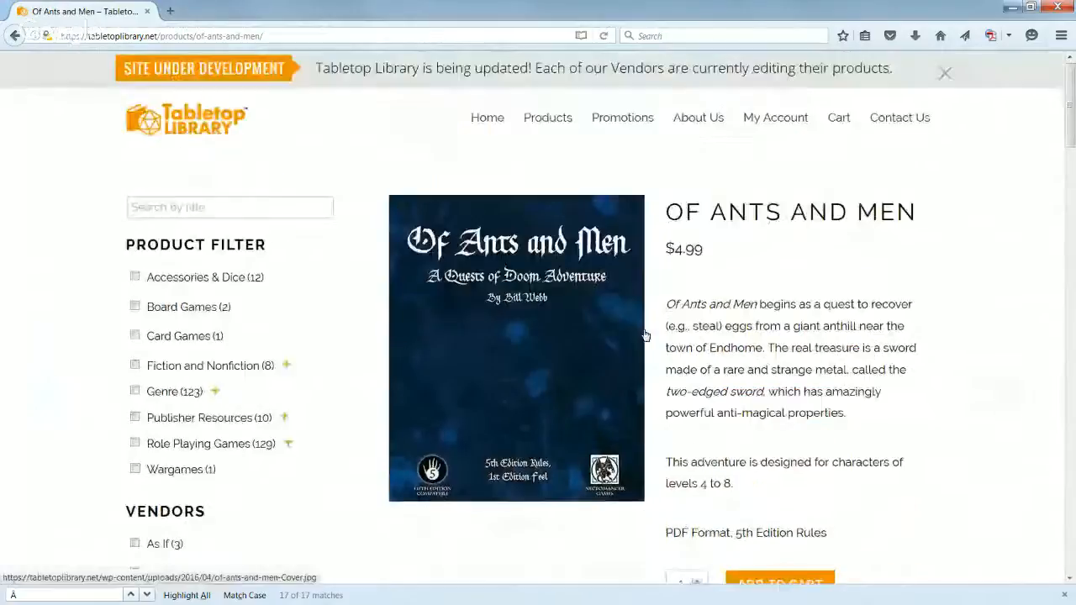
# Return through My Account to the vendor dashboard and open its product list
pyautogui.click(757, 117)
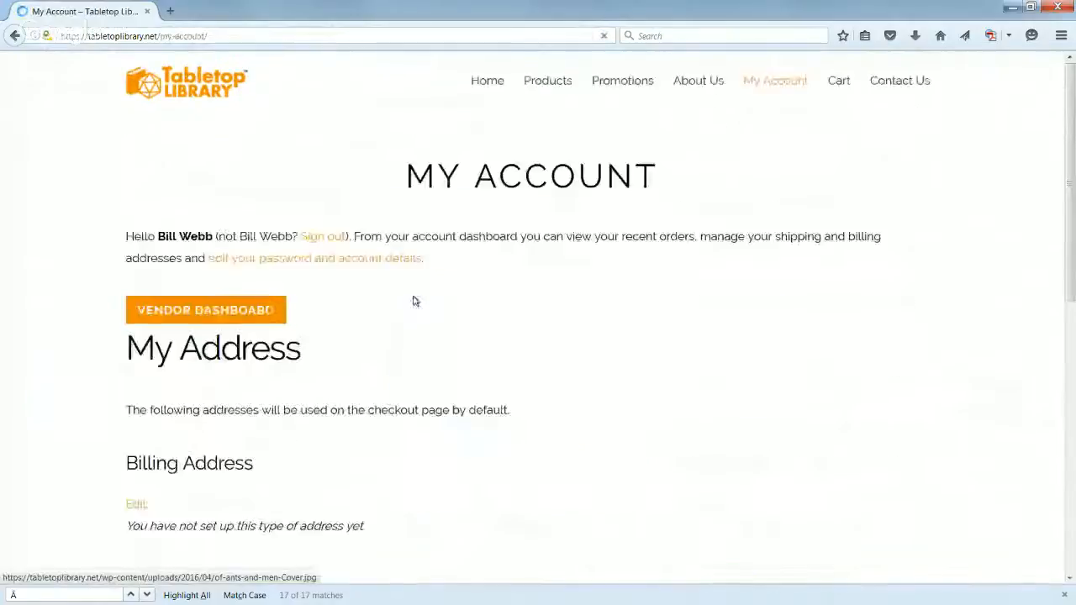
pyautogui.click(222, 364)
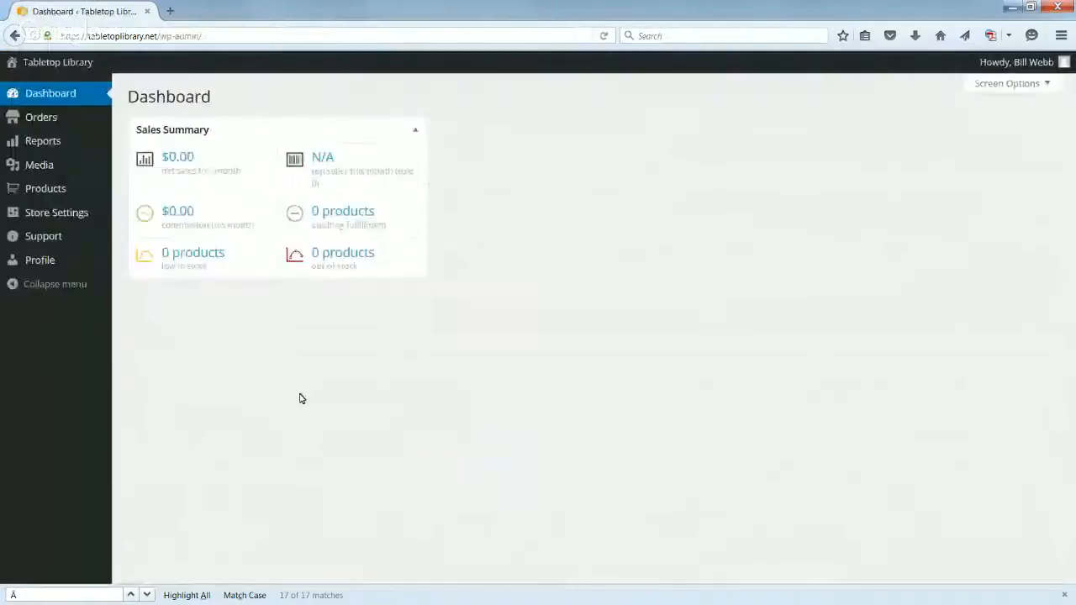
pyautogui.click(48, 195)
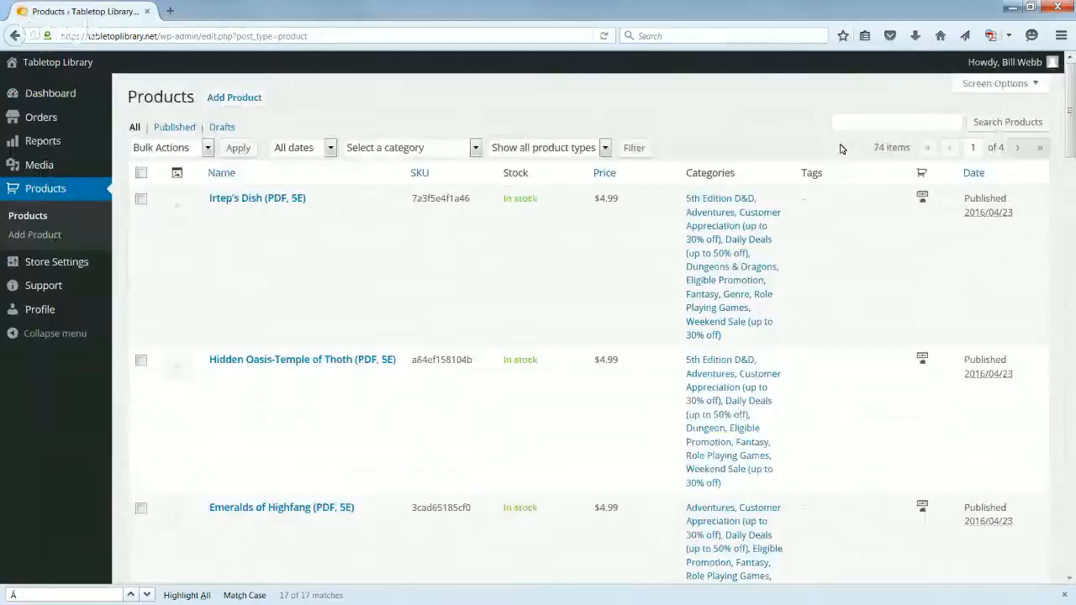
# Search the products for "ants" and open Of Ants and Men for editing
pyautogui.click(853, 129)
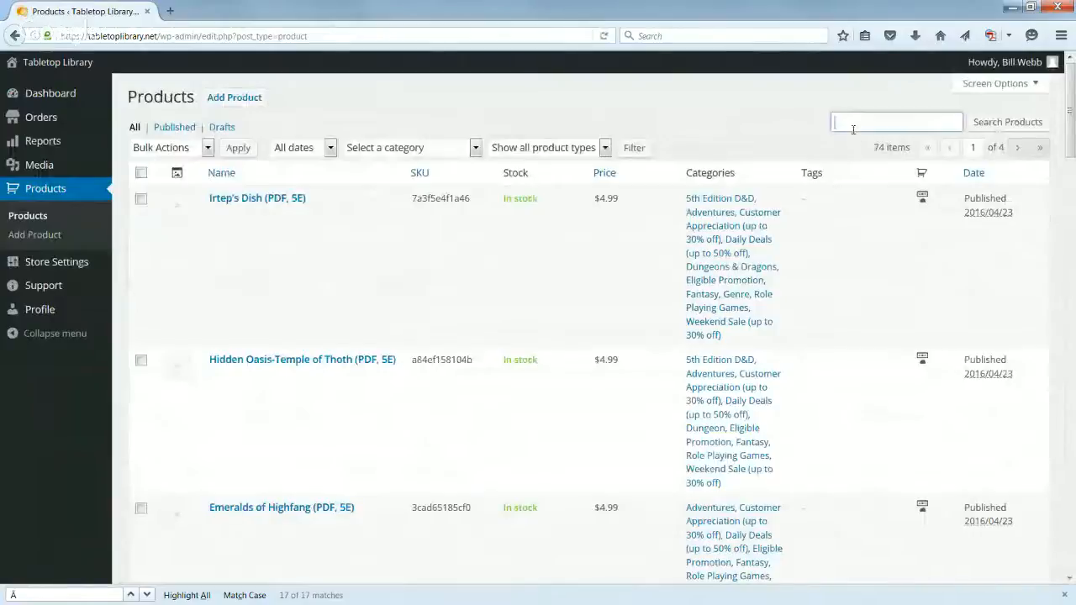
pyautogui.write('ants')
pyautogui.press('Return')
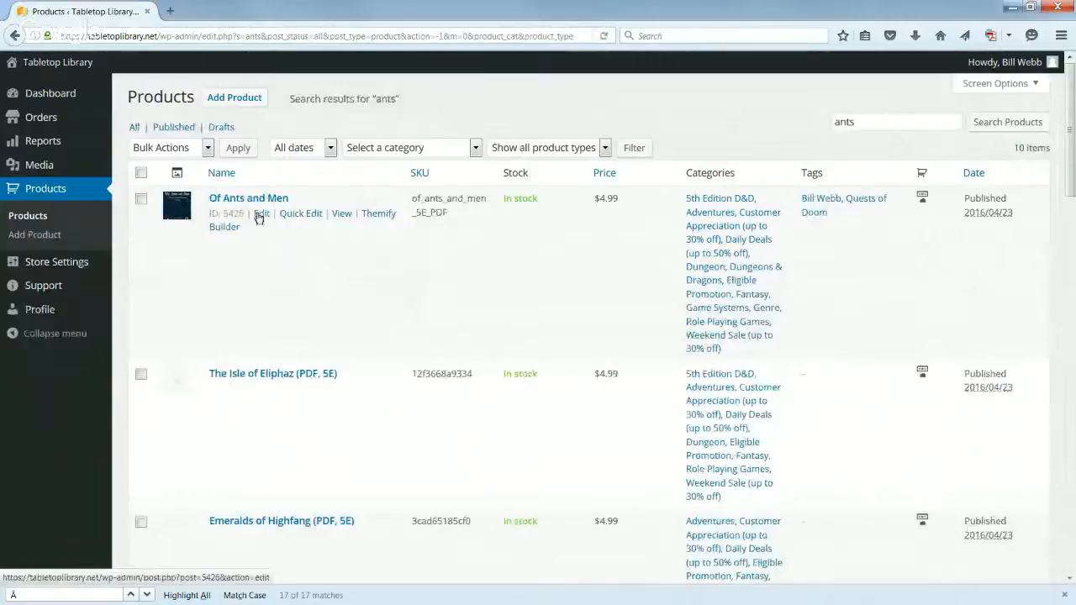
pyautogui.click(262, 214)
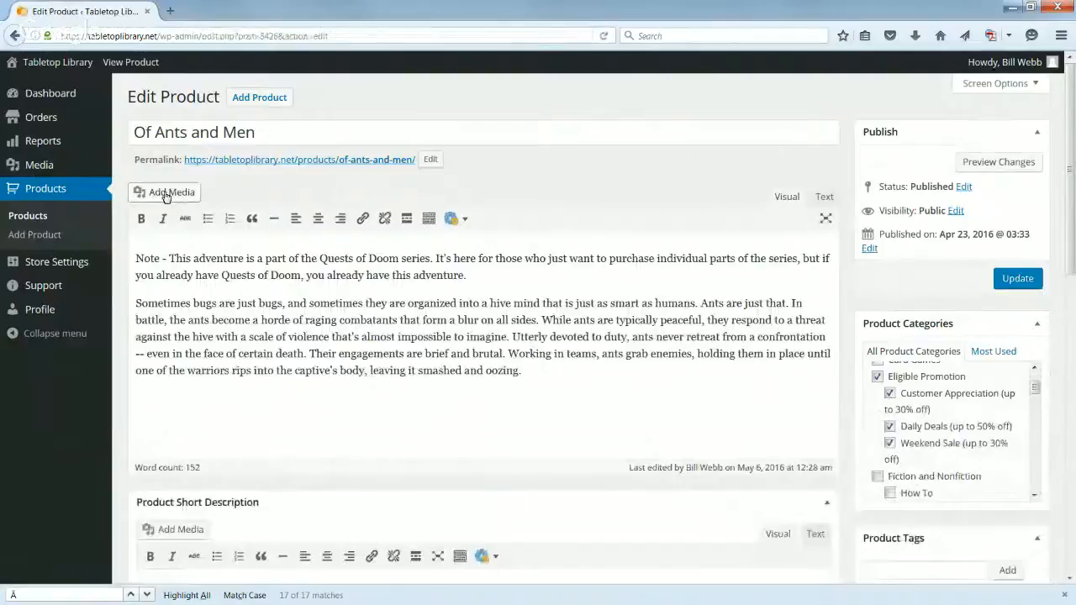
# Insert the of-ants-and-men-Cover.jpg image from the media library at the start of the product description
pyautogui.click(530, 370)
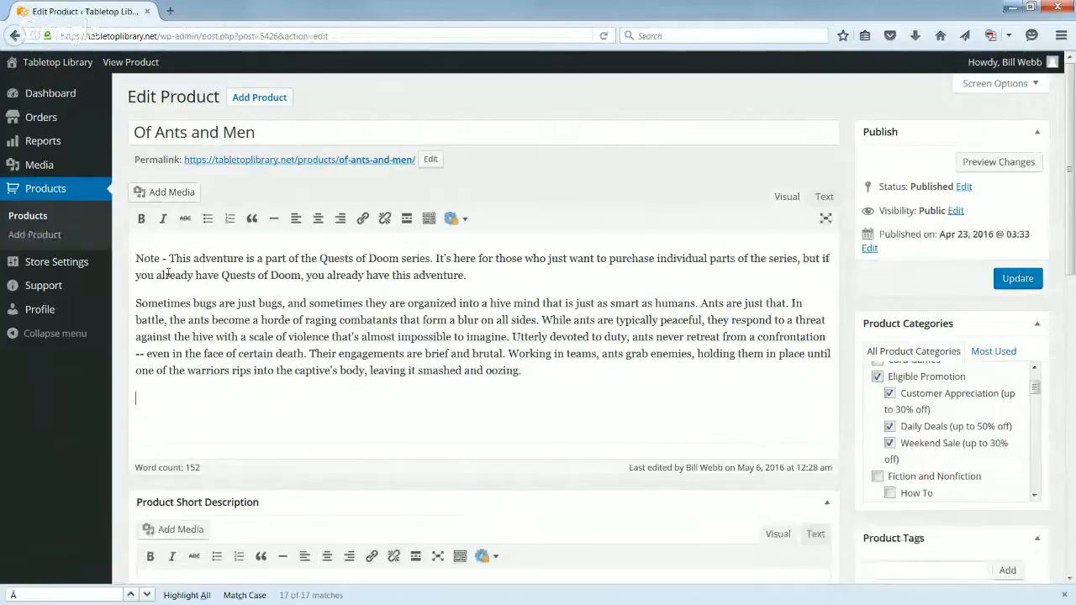
pyautogui.click(137, 258)
pyautogui.click(174, 194)
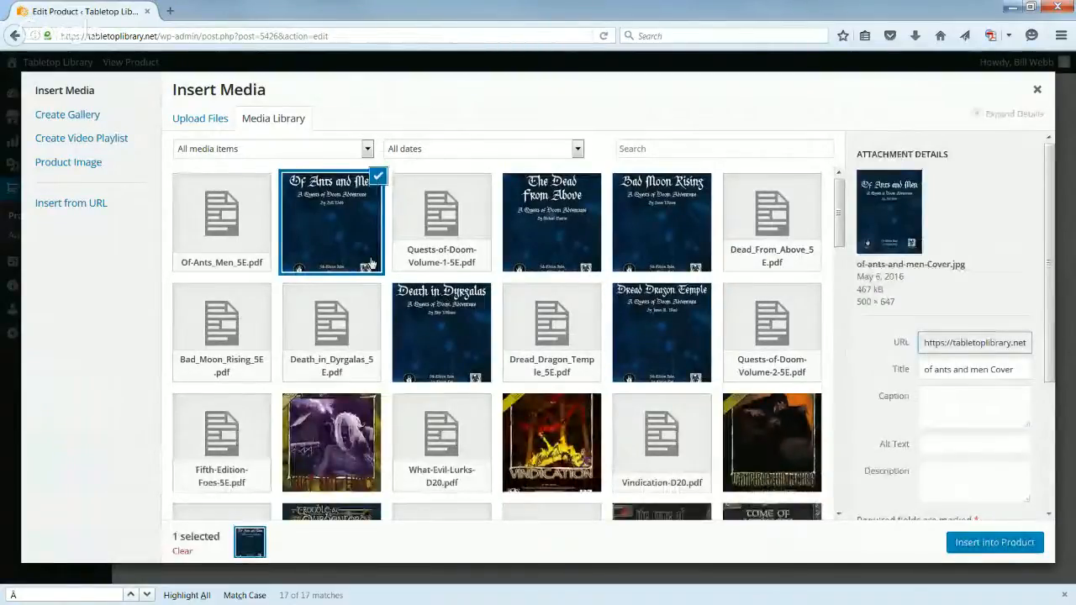
pyautogui.click(971, 541)
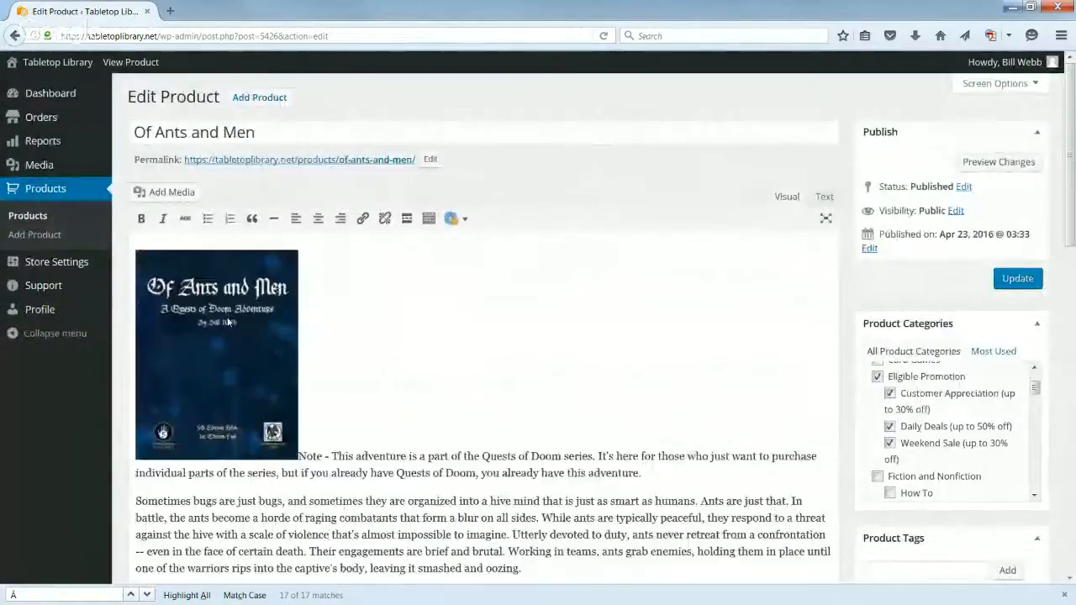
# Try right, center, left and no alignment on the description's cover image, finishing with right alignment
pyautogui.click(228, 322)
pyautogui.click(206, 248)
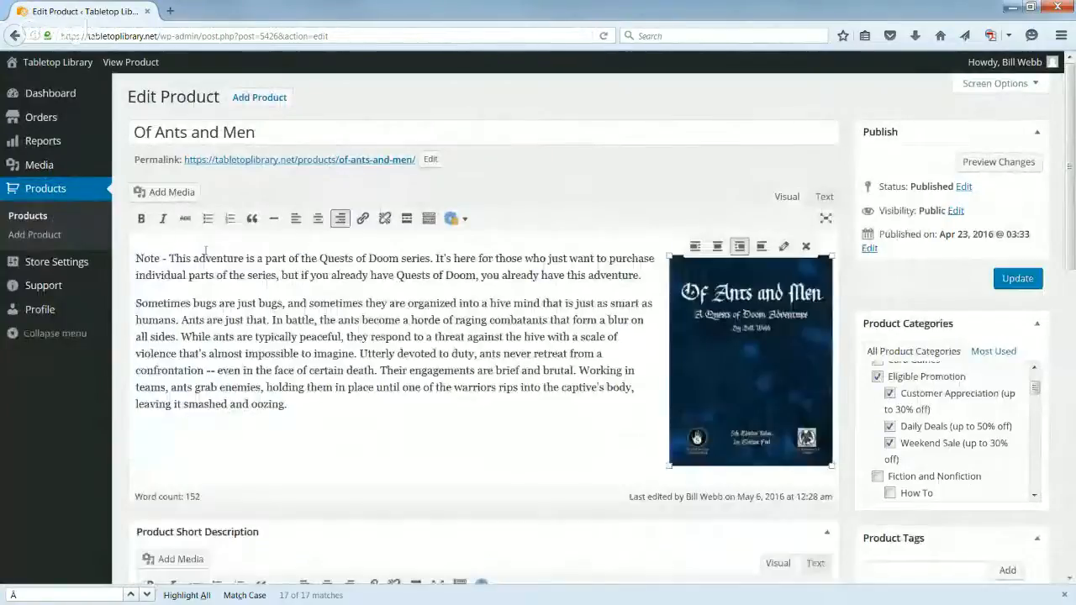
pyautogui.click(718, 248)
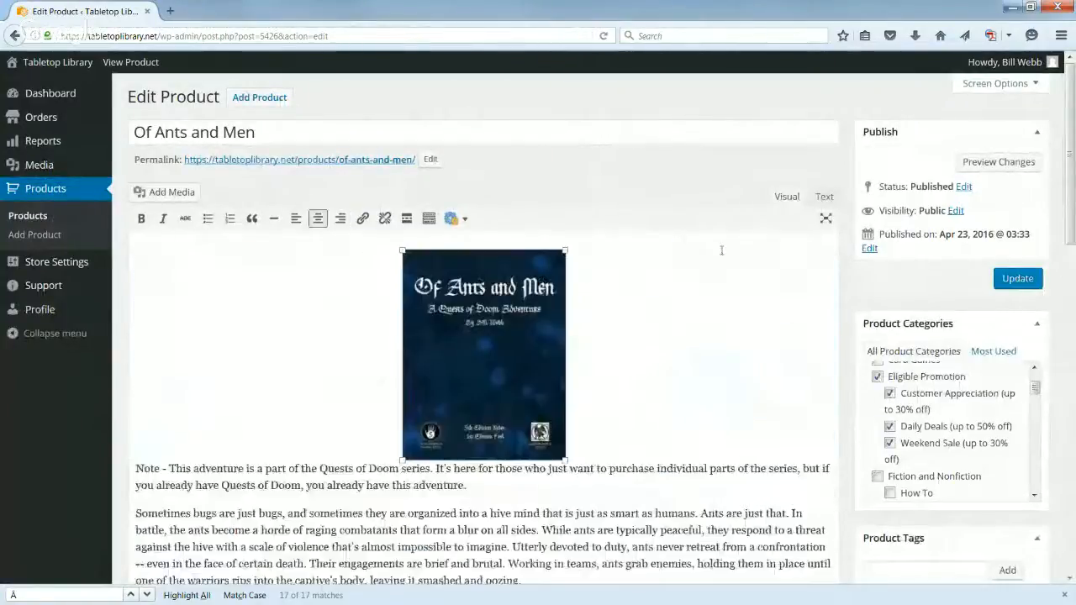
pyautogui.click(429, 247)
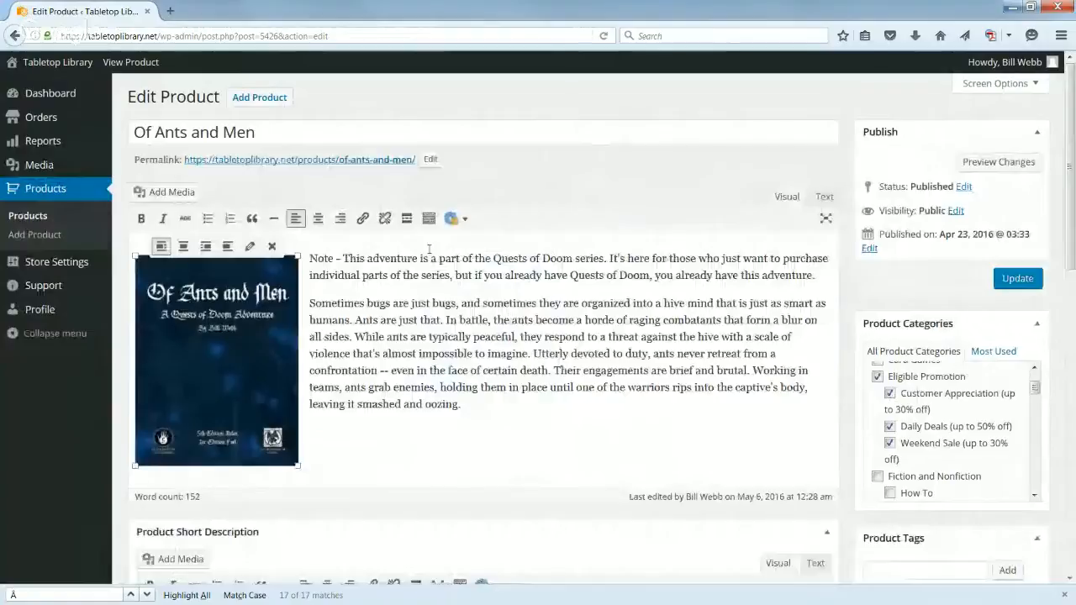
pyautogui.click(227, 246)
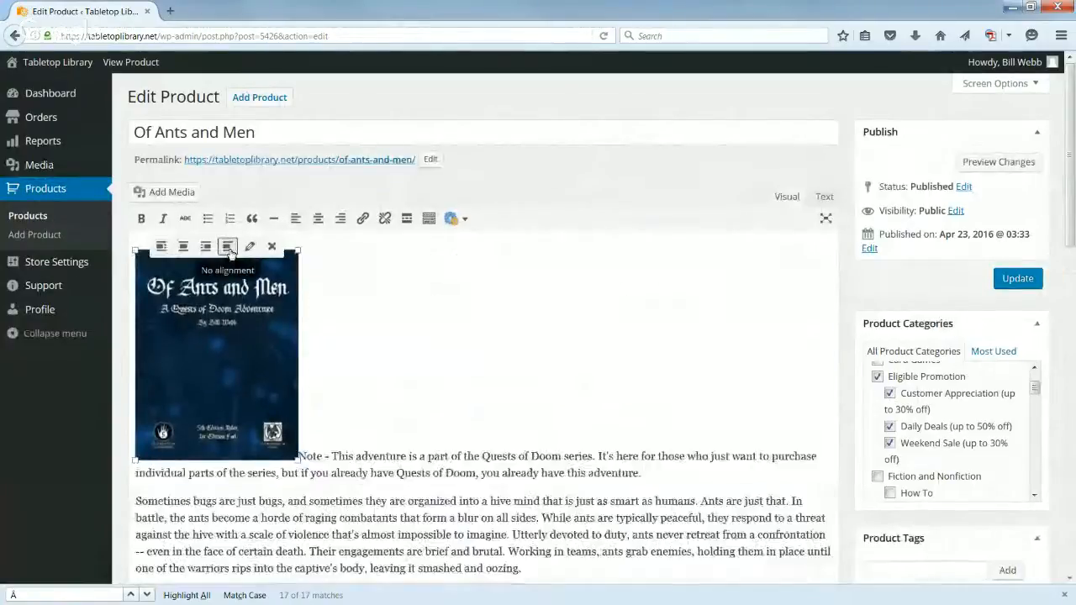
pyautogui.click(213, 249)
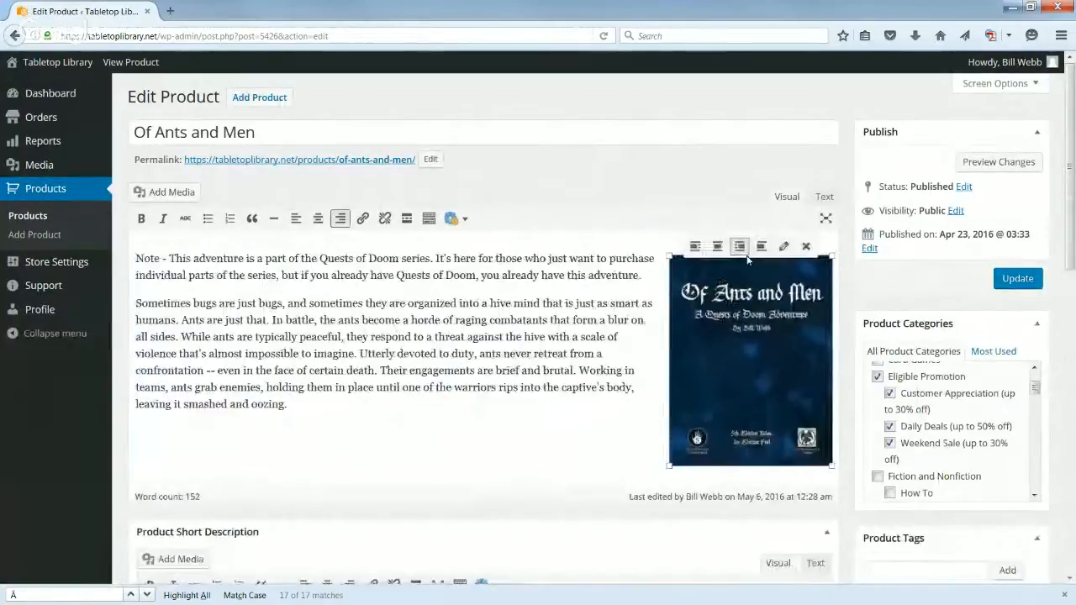
# Set the description's cover image to Thumbnail – 150 × 150 in its image details, keeping the link set to None
pyautogui.click(782, 246)
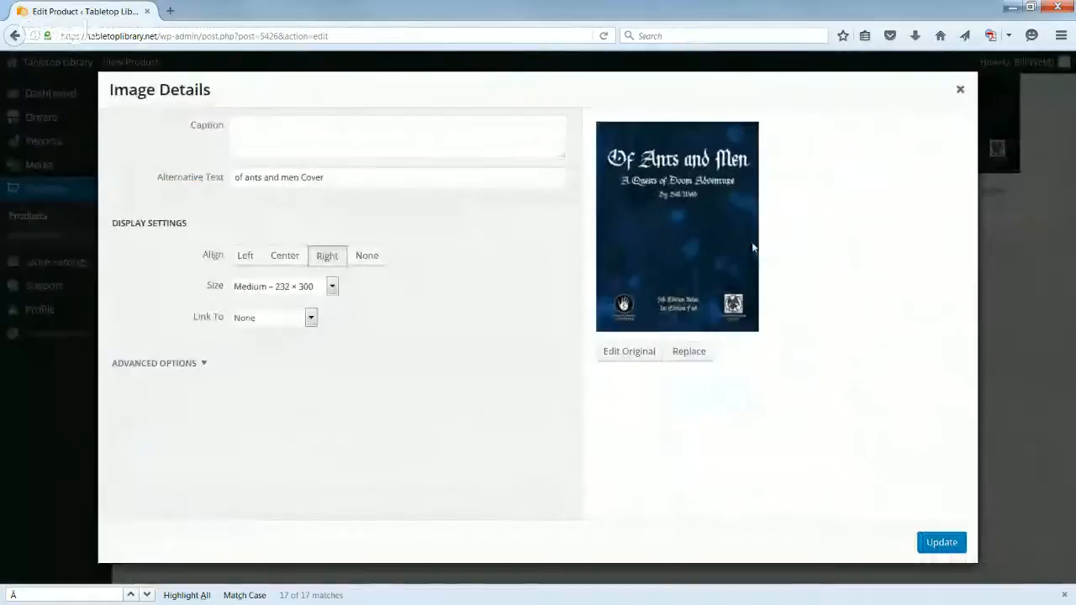
pyautogui.click(313, 287)
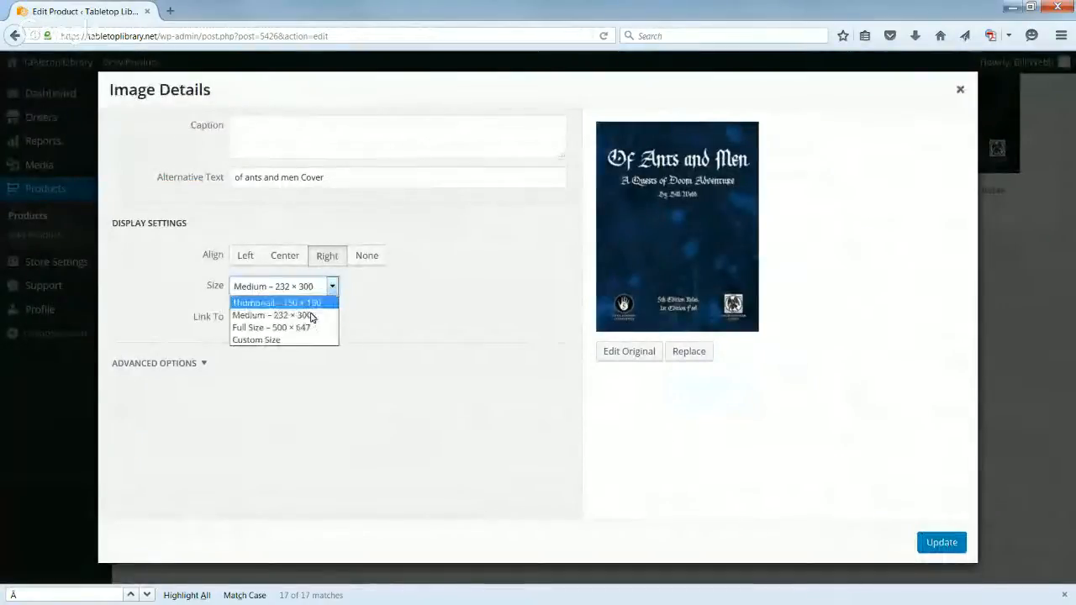
pyautogui.click(320, 305)
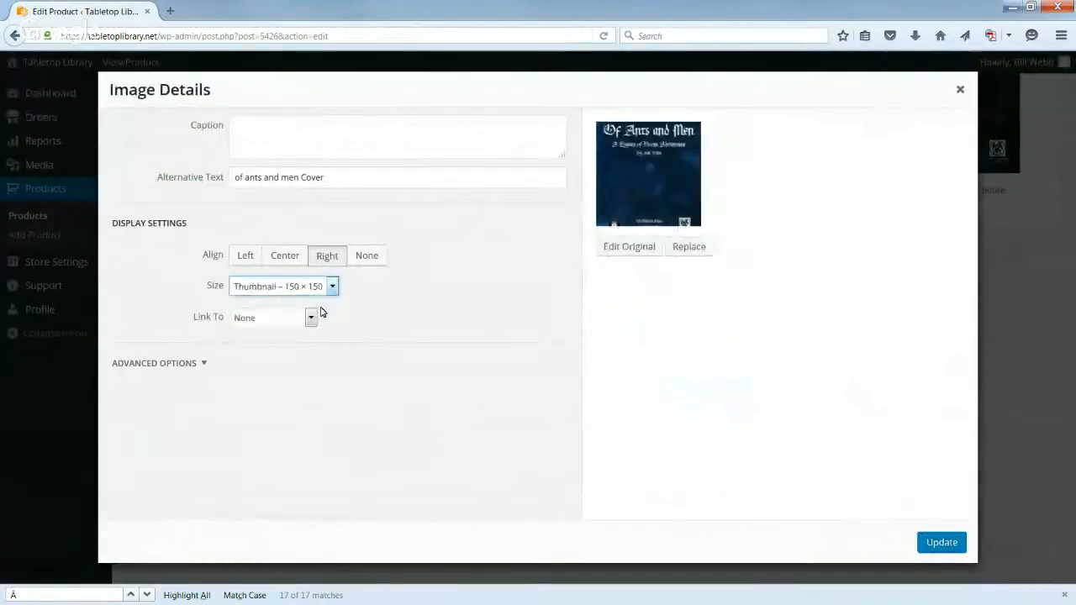
pyautogui.click(309, 317)
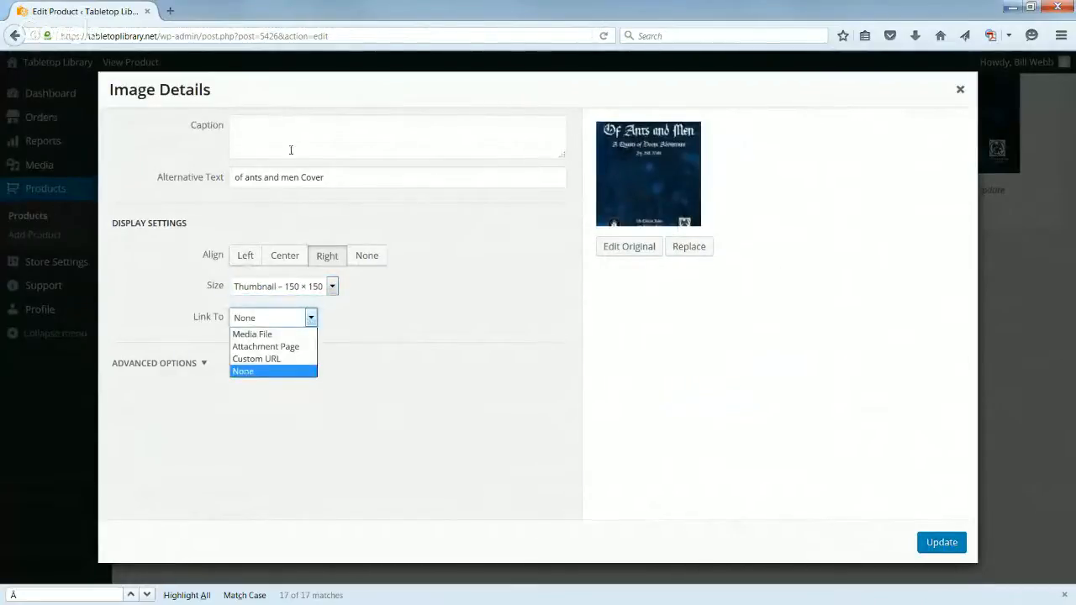
pyautogui.click(360, 337)
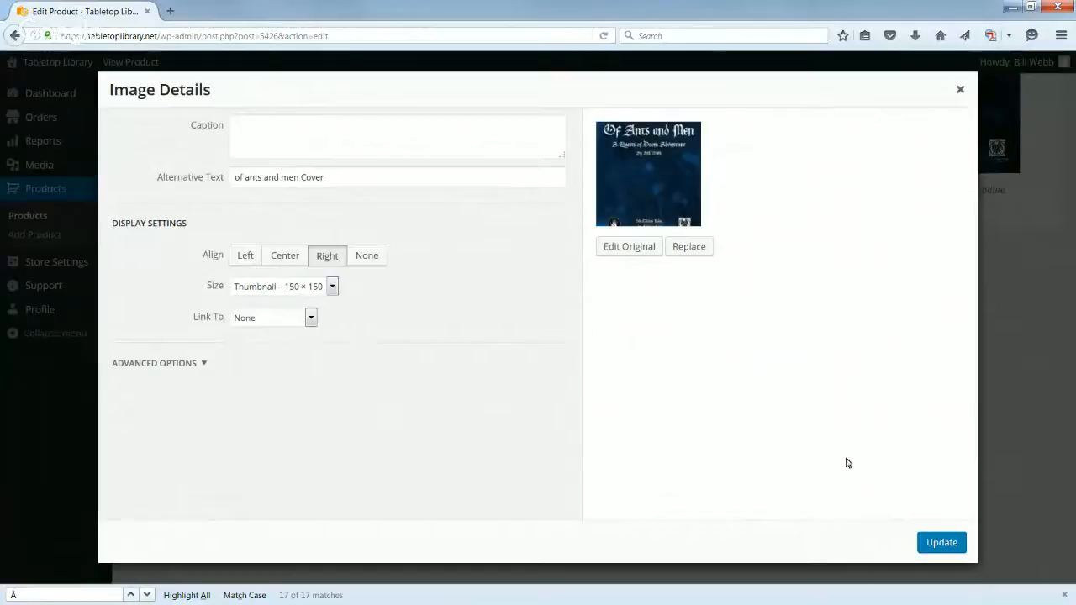
pyautogui.click(930, 543)
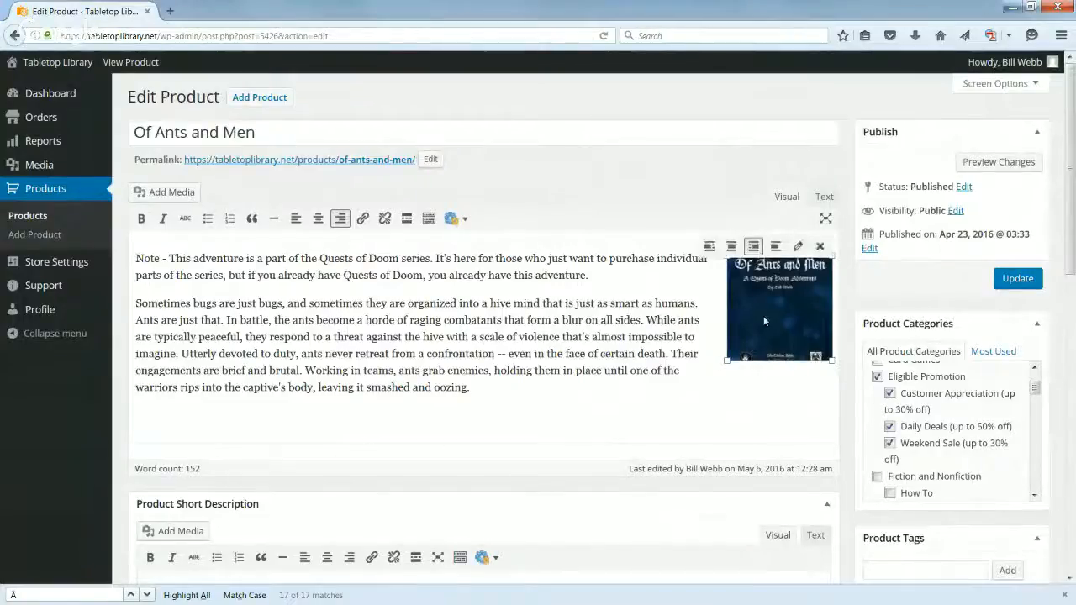
# Enlarge the cover thumbnail in the product description and remove it from the text
pyautogui.moveTo(726, 360); pyautogui.dragTo(639, 450)
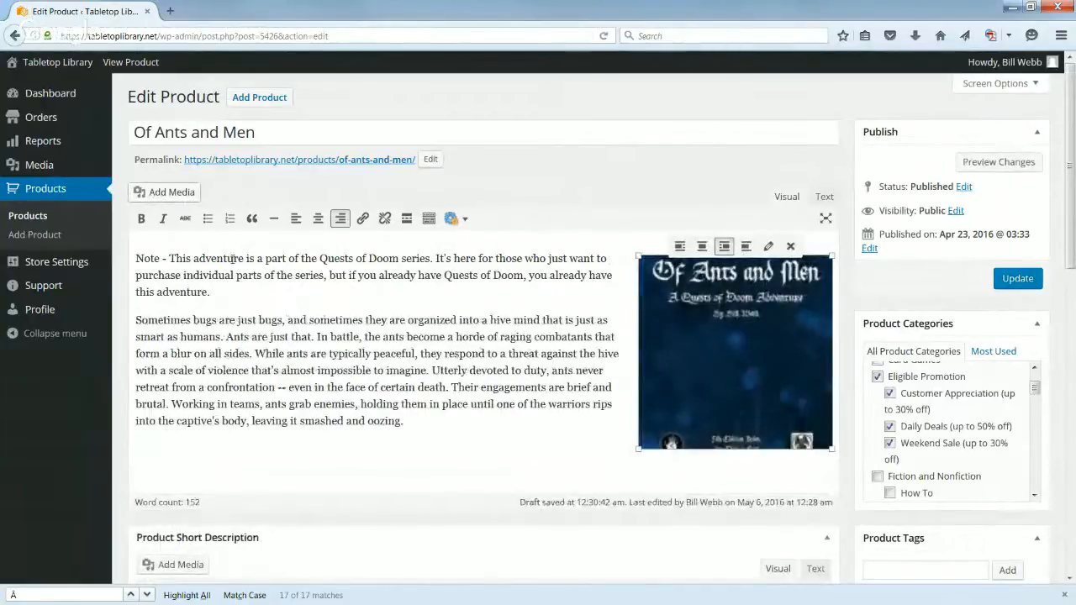
pyautogui.click(137, 259)
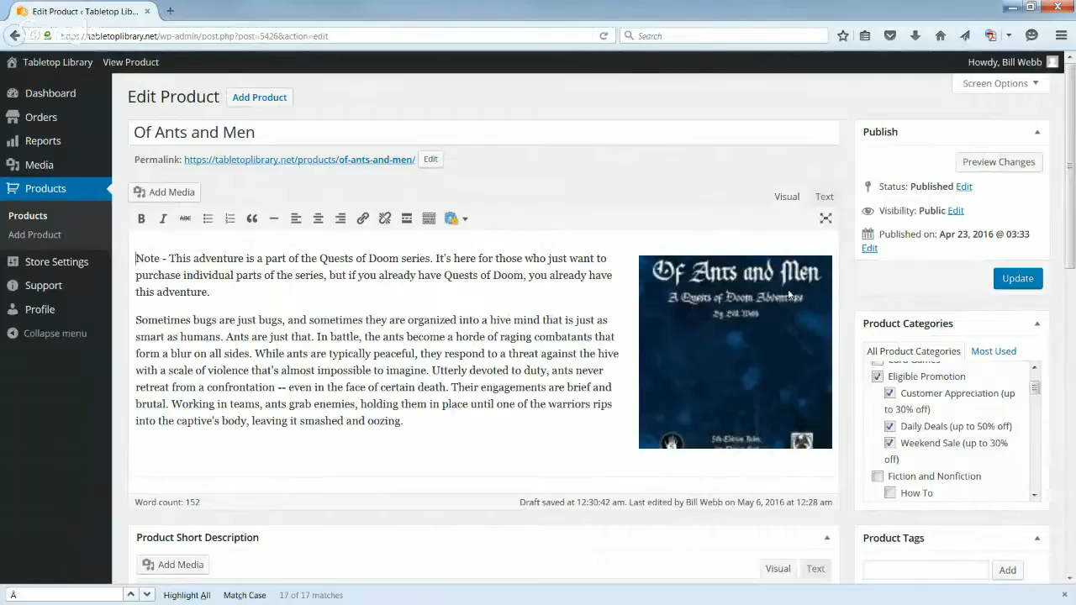
pyautogui.click(711, 322)
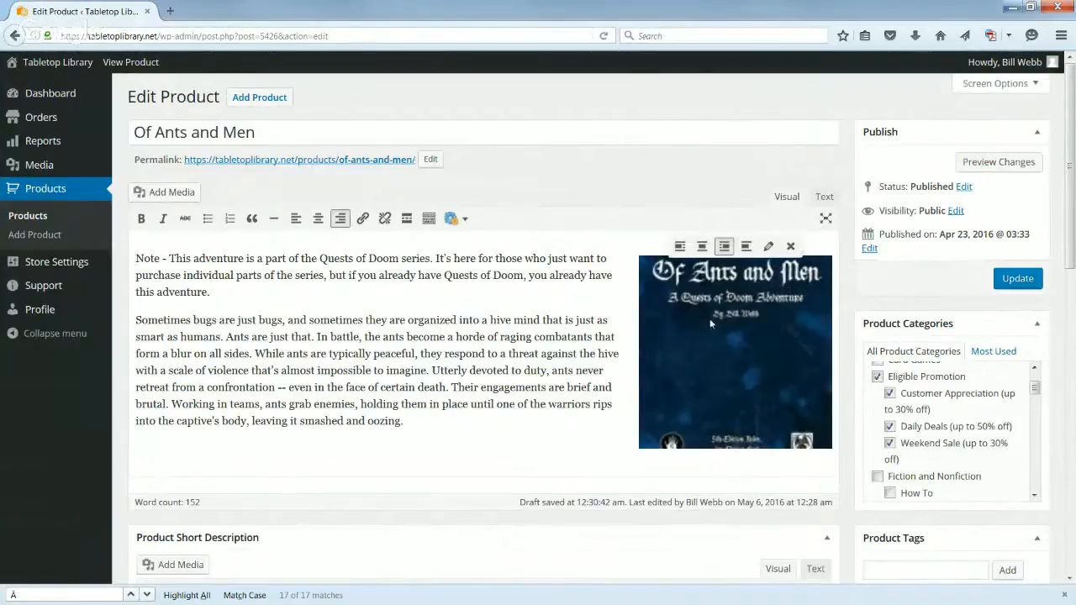
pyautogui.click(791, 247)
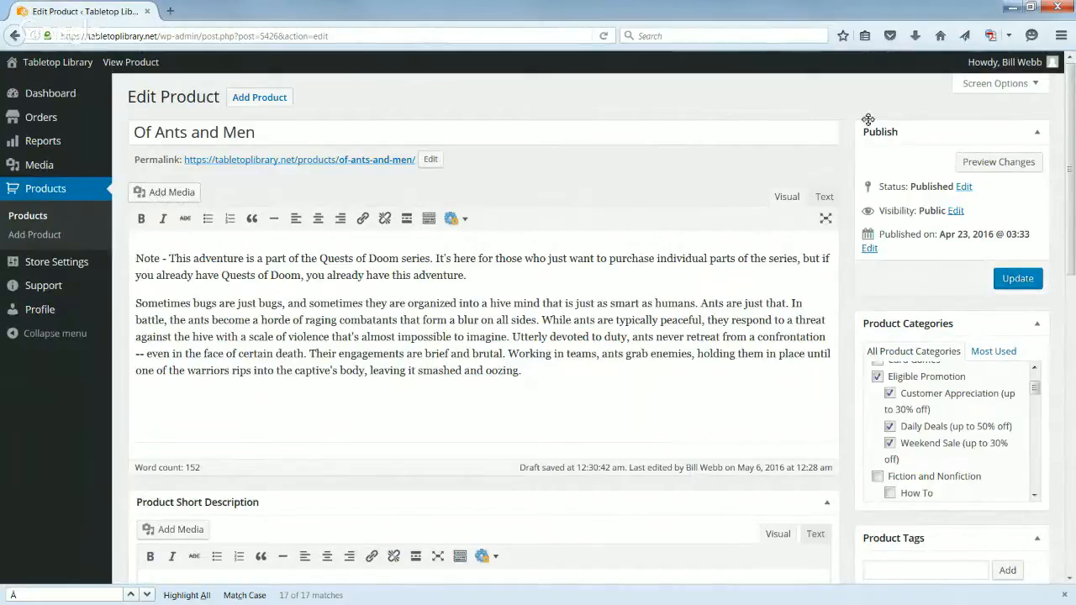
# Visit the Tabletop Library home page, leaving the product editor without saving
pyautogui.moveTo(61, 62)
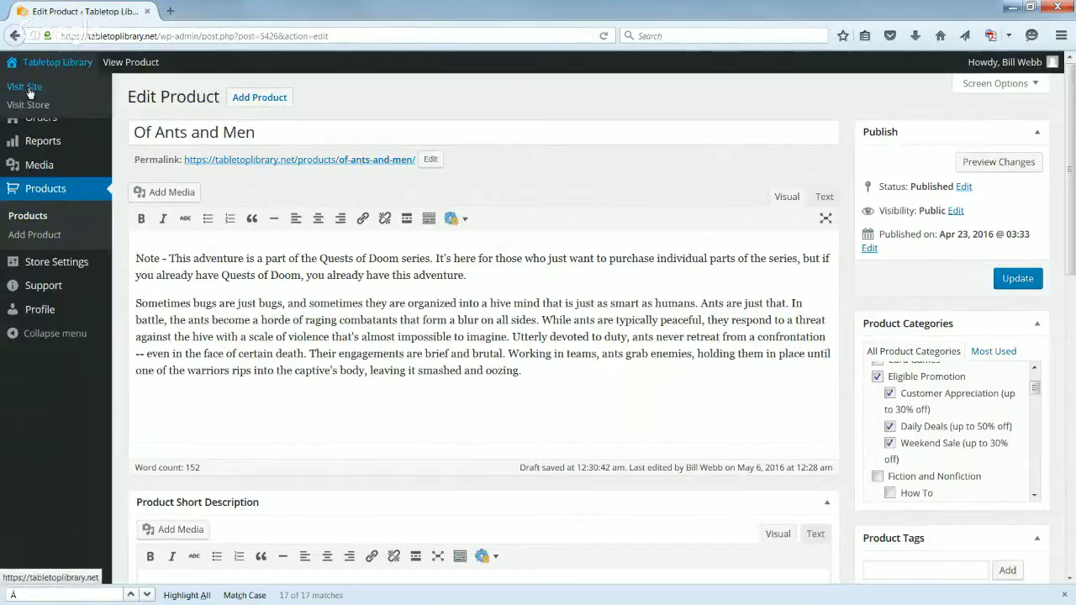
pyautogui.click(25, 87)
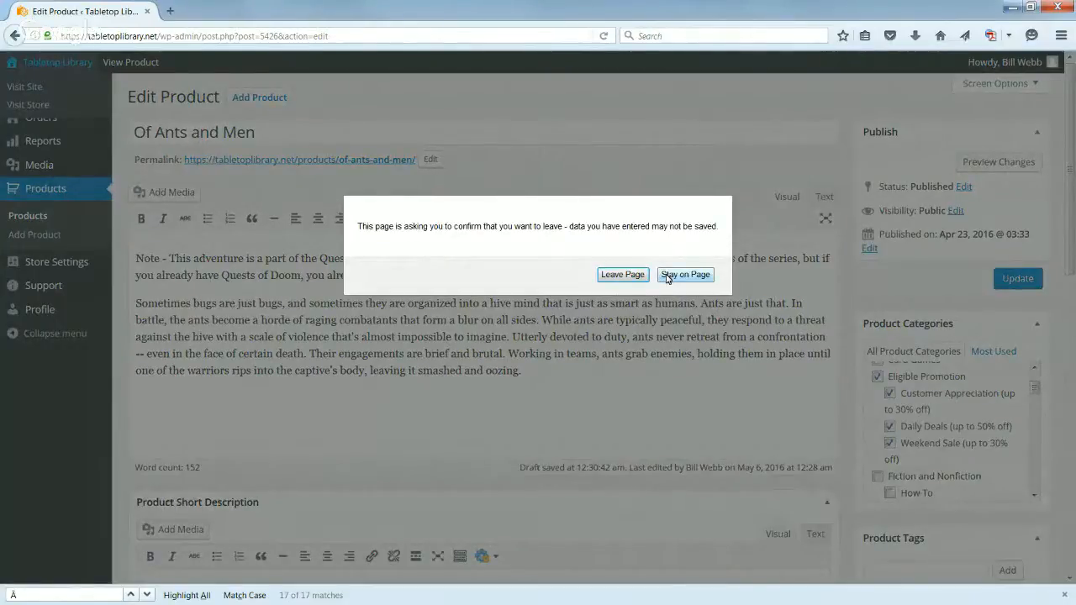
pyautogui.click(623, 275)
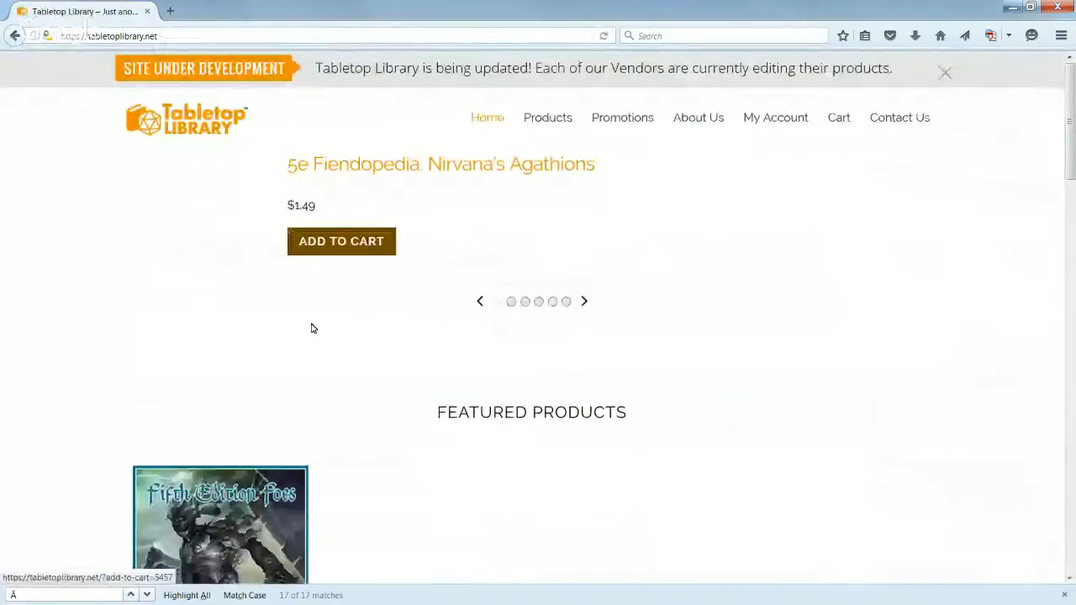
# Look through the home page's product sections and examine the Product Tags cloud in the footer
pyautogui.scroll(-2, 378, 387)
pyautogui.scroll(-3, 377, 386)
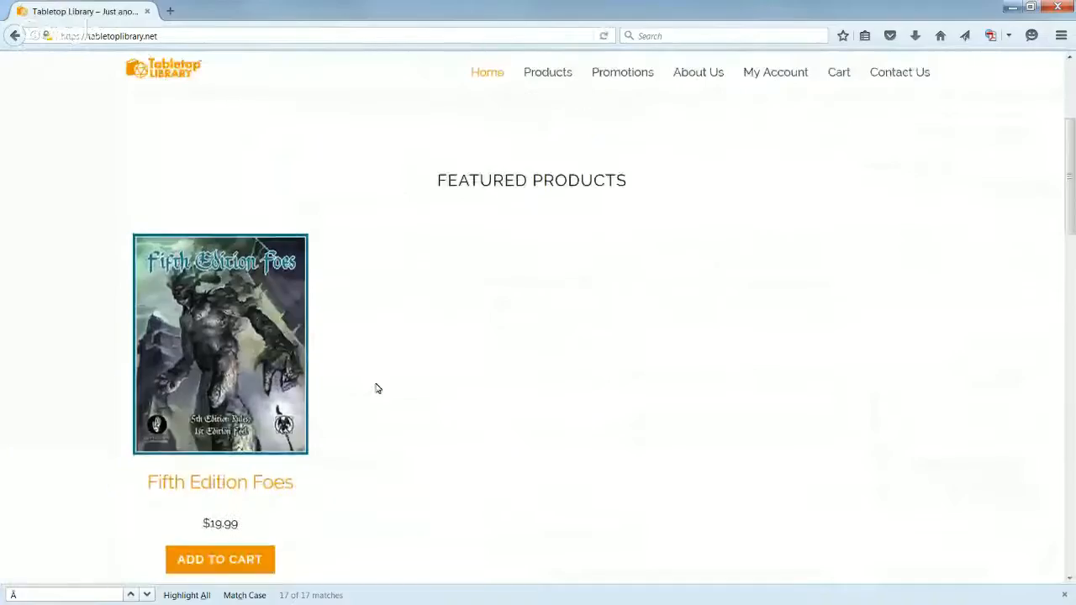
pyautogui.scroll(-10, 377, 389)
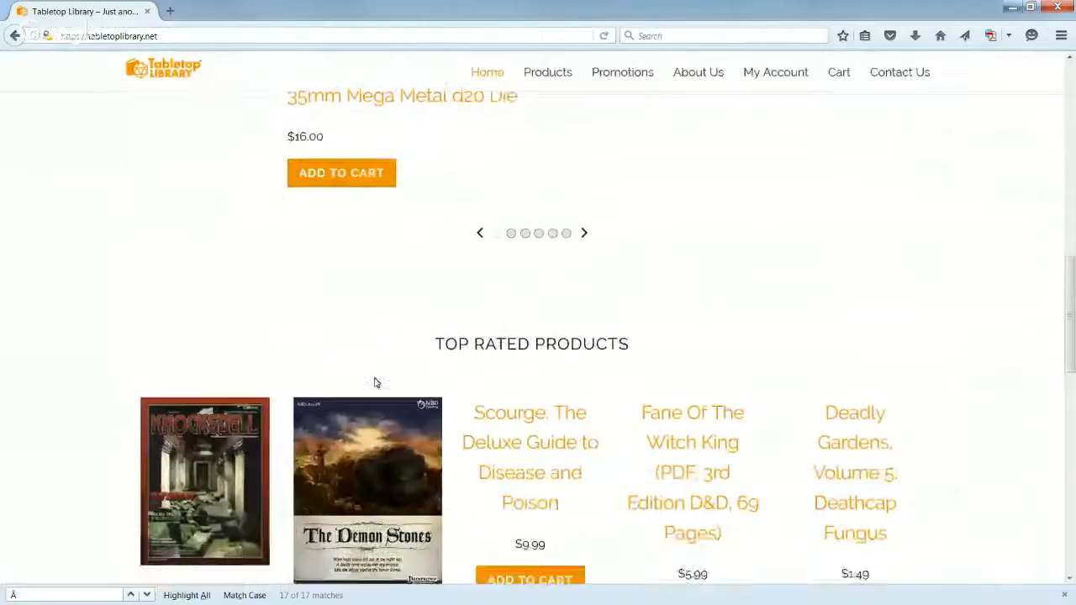
pyautogui.scroll(-2, 376, 384)
pyautogui.scroll(-2, 376, 381)
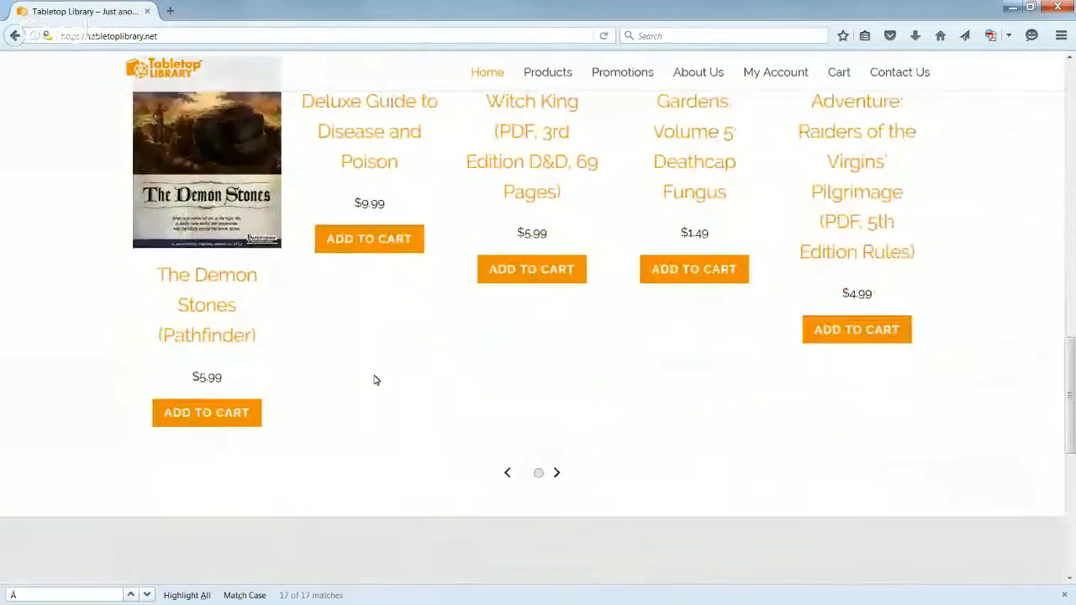
pyautogui.scroll(-6, 376, 383)
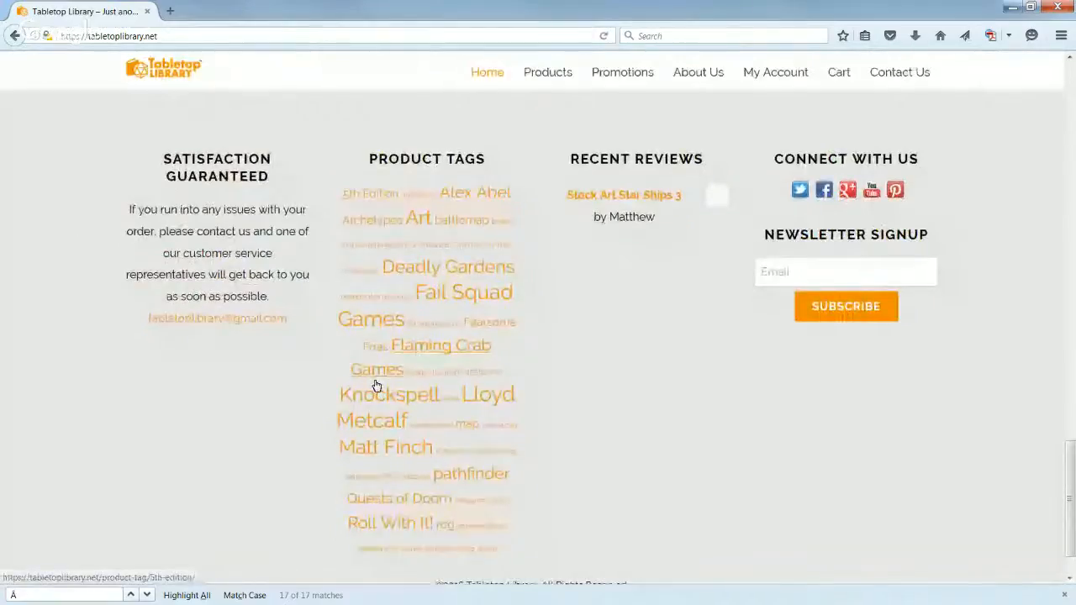
pyautogui.scroll(2, 595, 392)
pyautogui.scroll(-1, 530, 346)
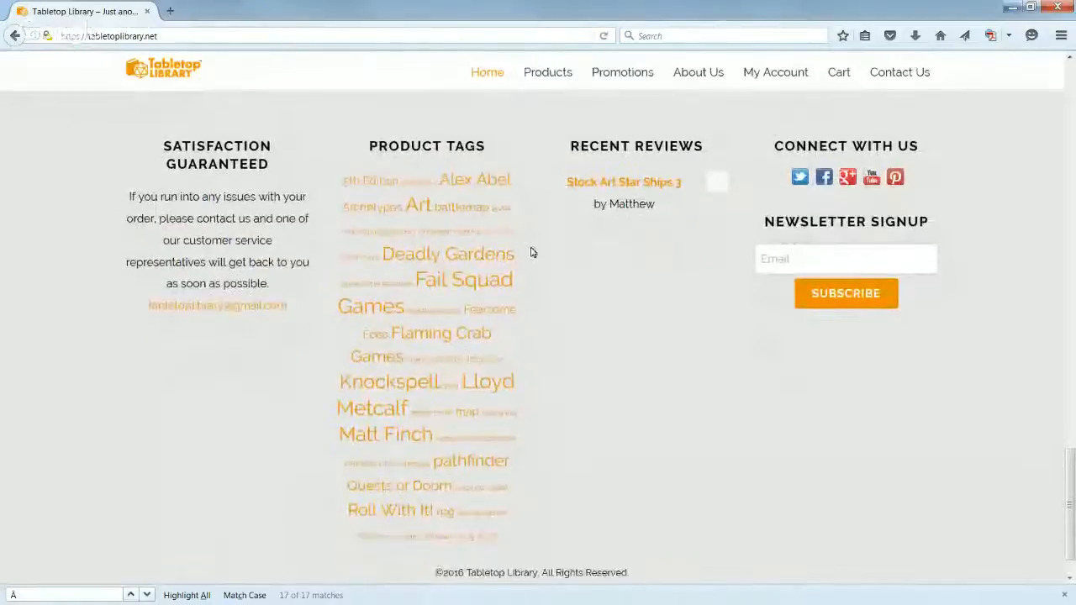
pyautogui.scroll(-1, 381, 161)
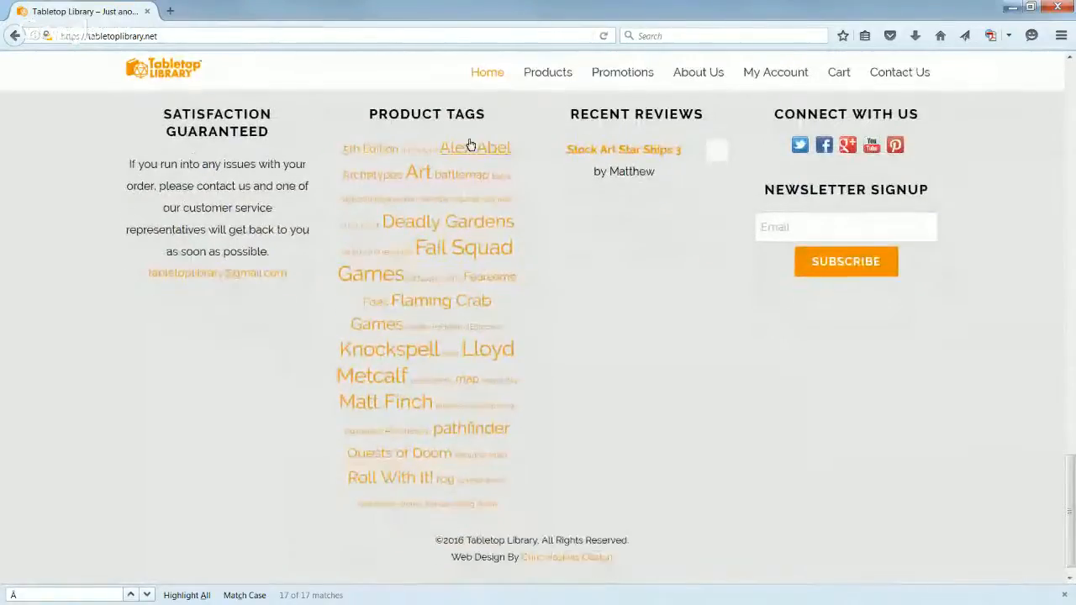
pyautogui.scroll(2, 591, 343)
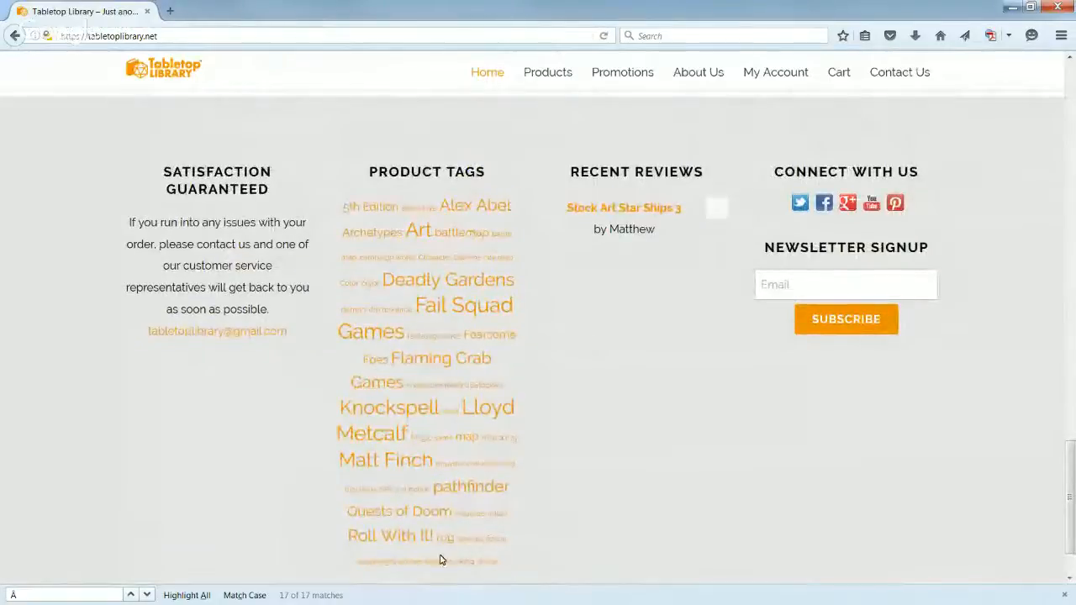
pyautogui.scroll(-2, 439, 558)
pyautogui.scroll(1, 439, 391)
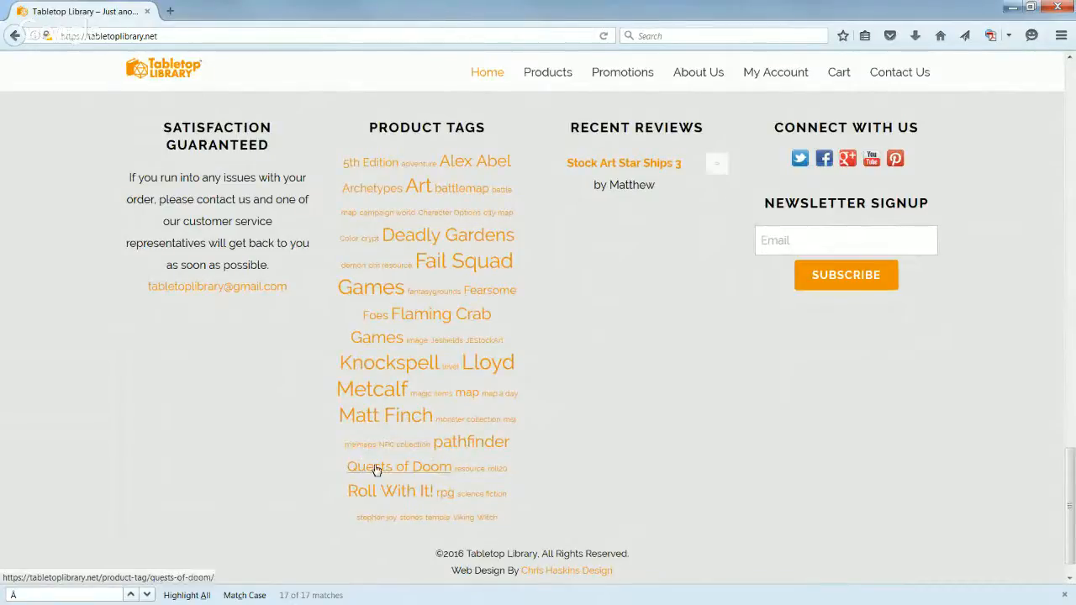
pyautogui.scroll(3, 370, 462)
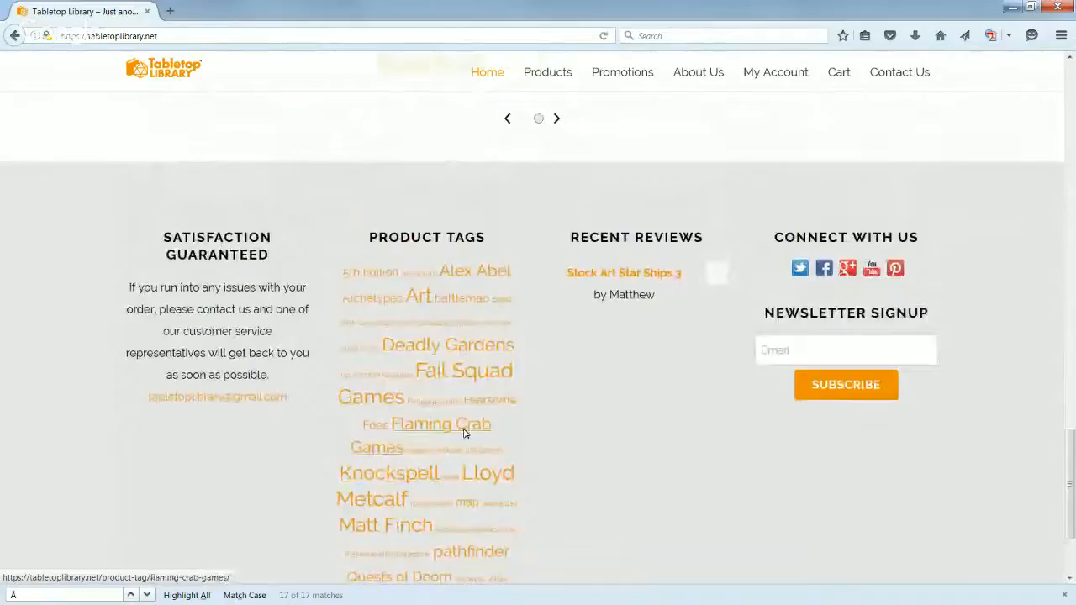
pyautogui.scroll(-3, 591, 473)
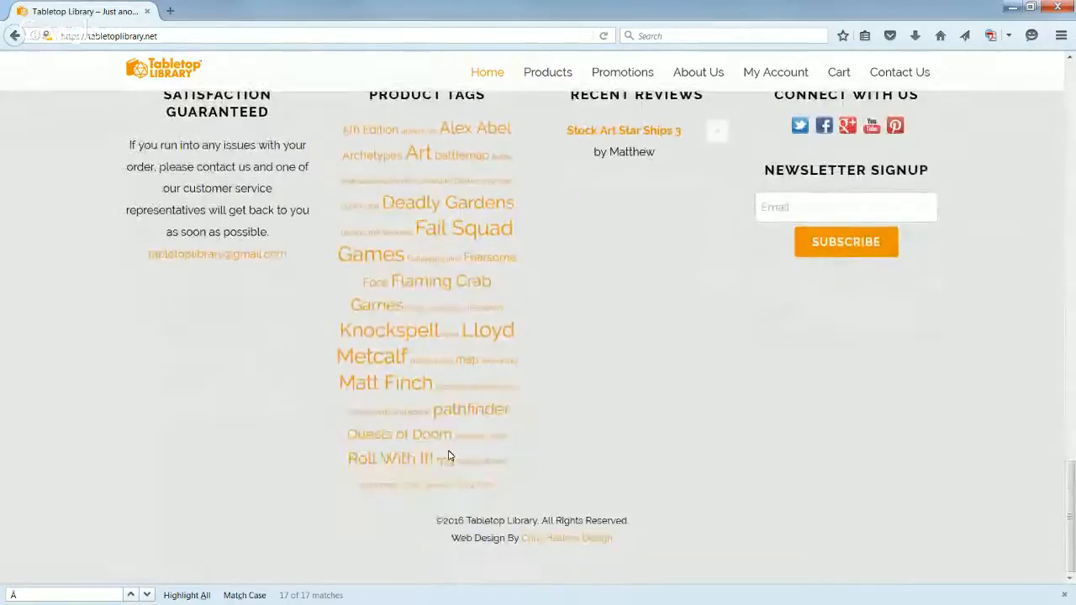
# Open the Quests of Doom product tag page and review the products listed under it
pyautogui.click(388, 438)
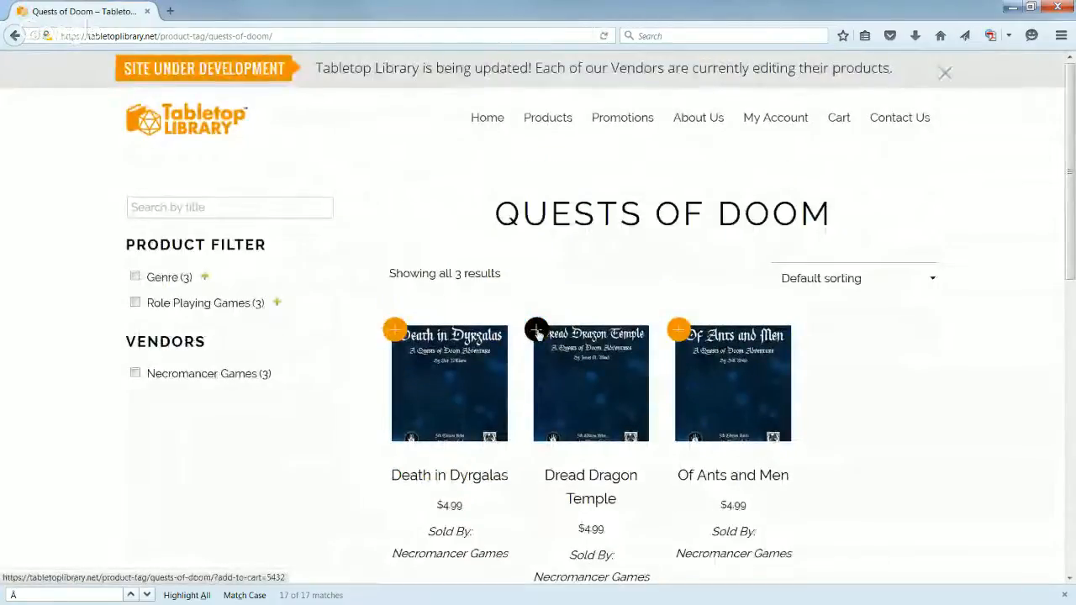
pyautogui.scroll(-3, 534, 357)
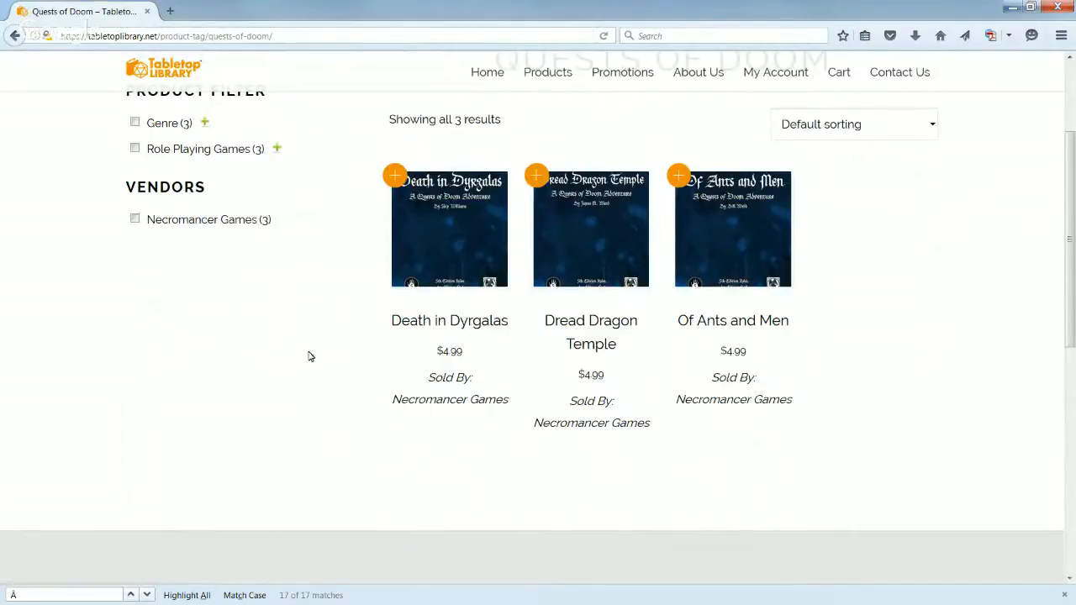
pyautogui.scroll(2, 309, 356)
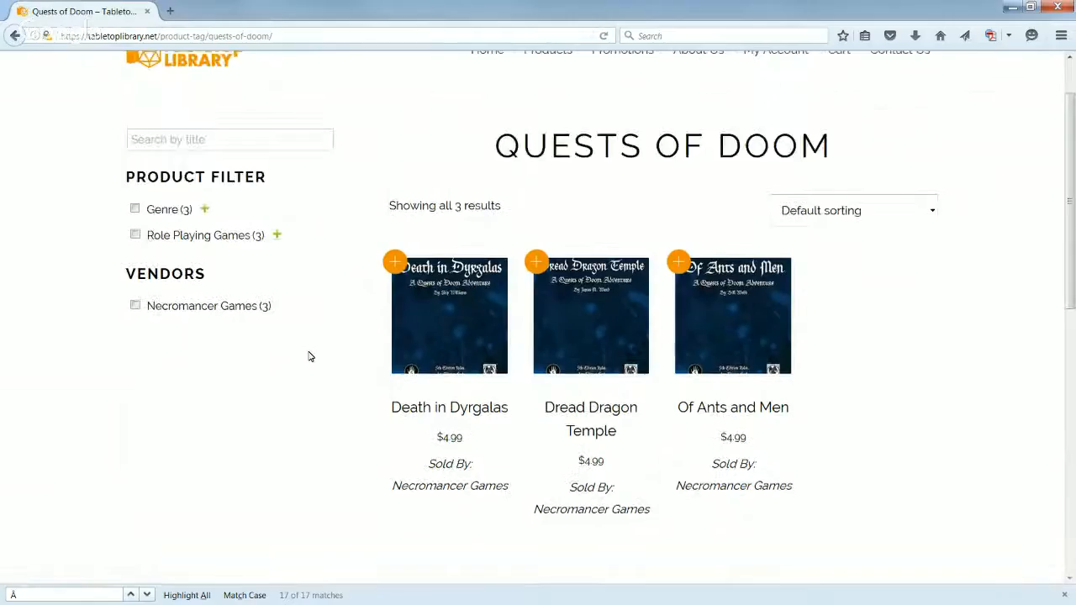
pyautogui.scroll(2, 331, 384)
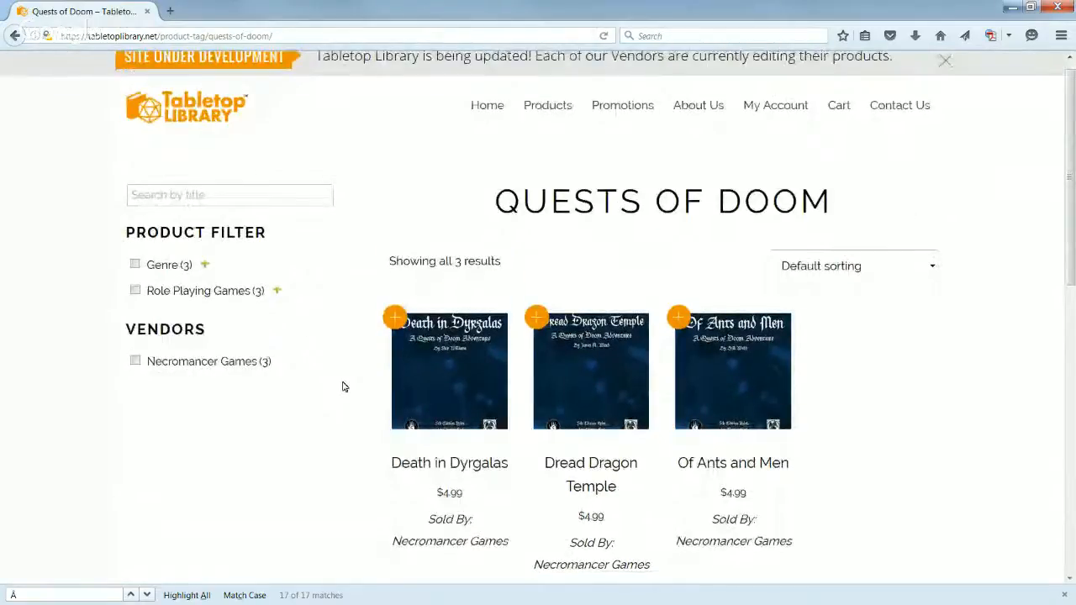
# Add Death in Dyrgalas to the cart straight from the Quests of Doom product listing
pyautogui.scroll(-3, 451, 310)
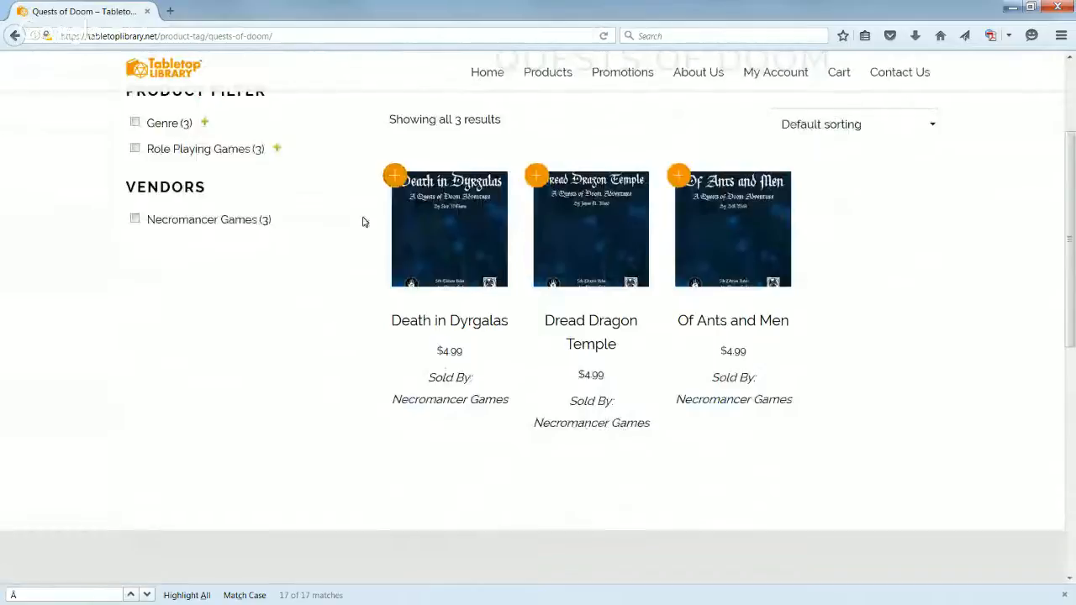
pyautogui.click(400, 180)
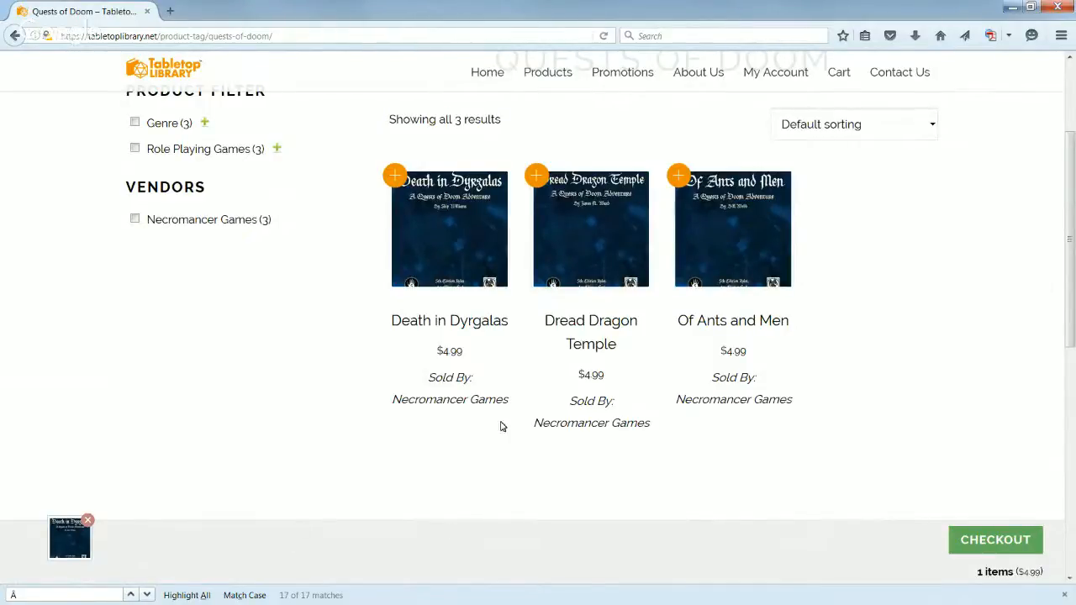
pyautogui.scroll(3, 533, 416)
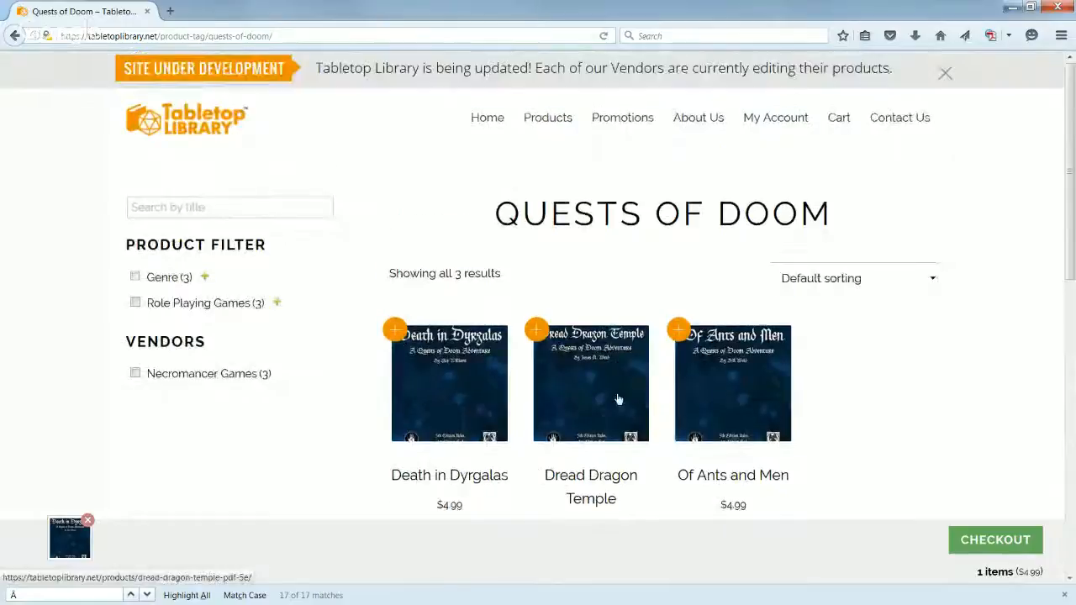
# Open the Dread Dragon Temple product page and add one copy to the cart
pyautogui.click(618, 400)
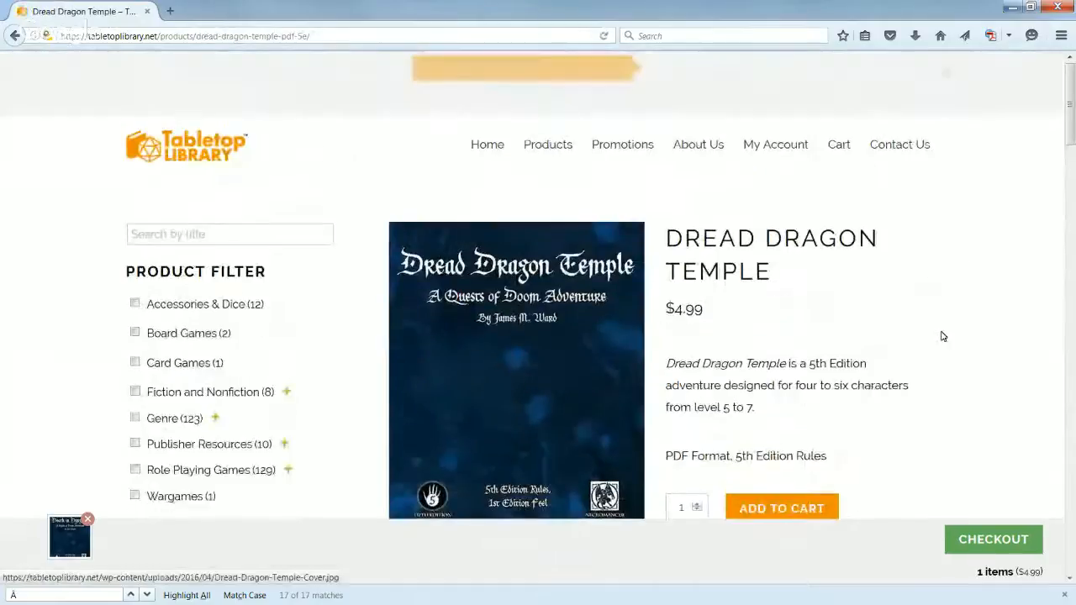
pyautogui.scroll(-4, 944, 338)
pyautogui.click(788, 271)
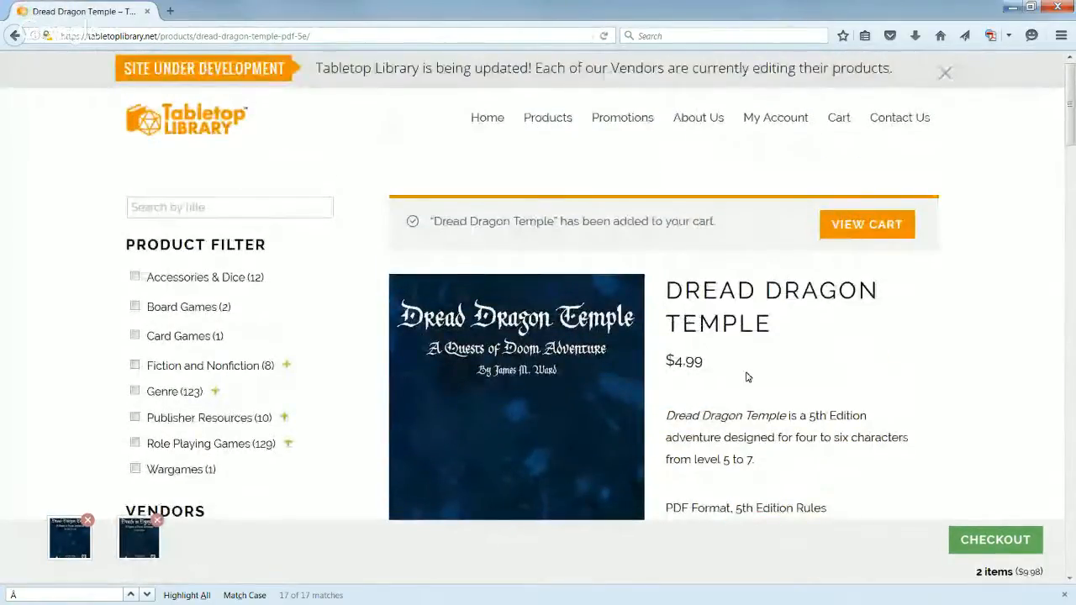
# Check the item count and total in the cart summary bar, and review the products listed on the Cart page
pyautogui.scroll(-3, 747, 377)
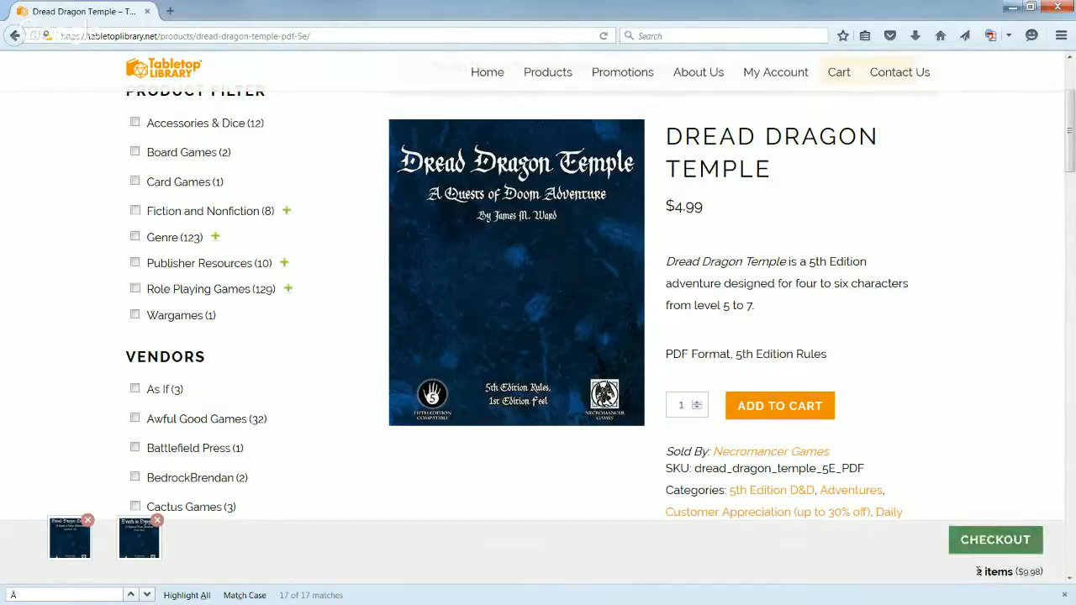
pyautogui.moveTo(975, 572); pyautogui.dragTo(1020, 573)
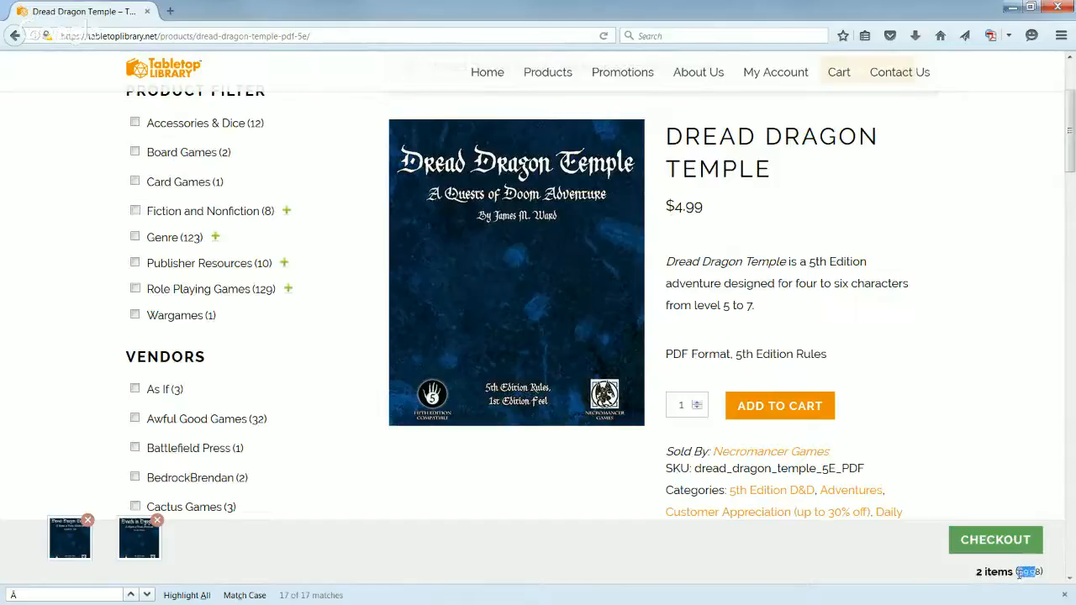
pyautogui.click(866, 564)
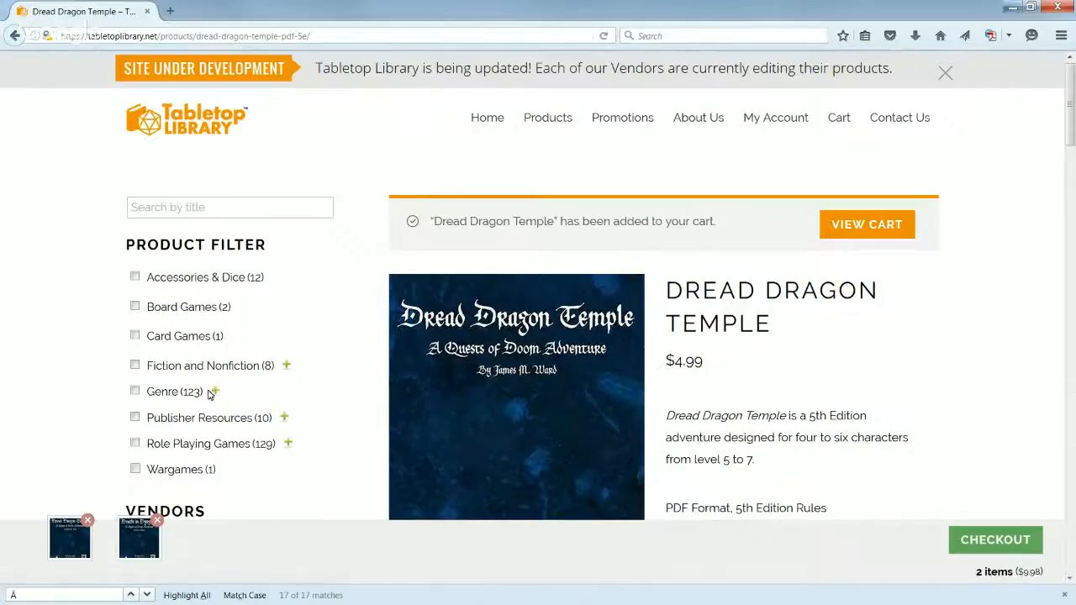
pyautogui.click(842, 123)
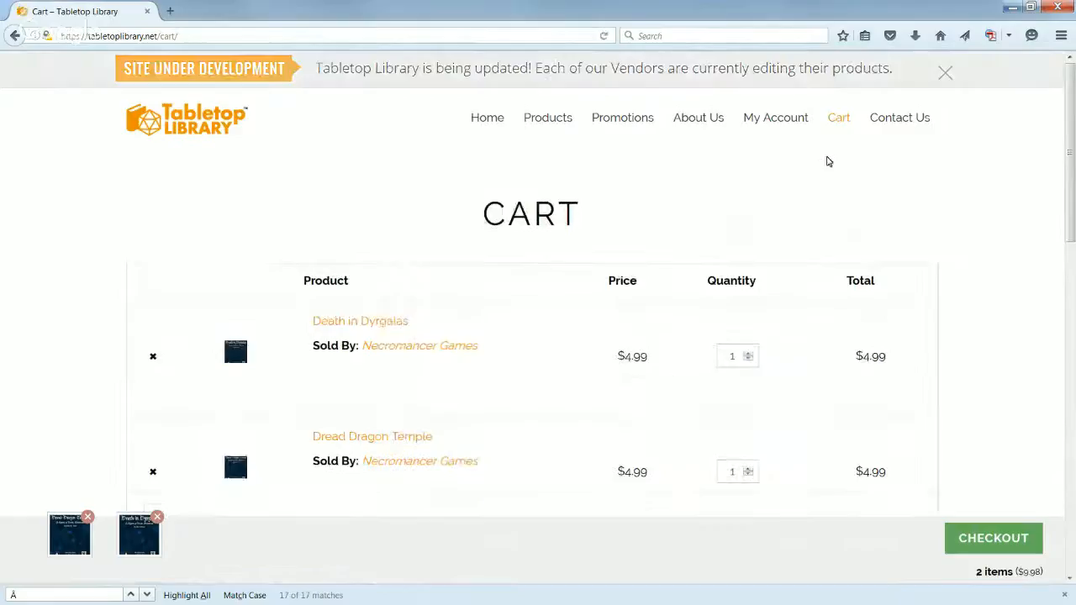
pyautogui.scroll(-4, 697, 194)
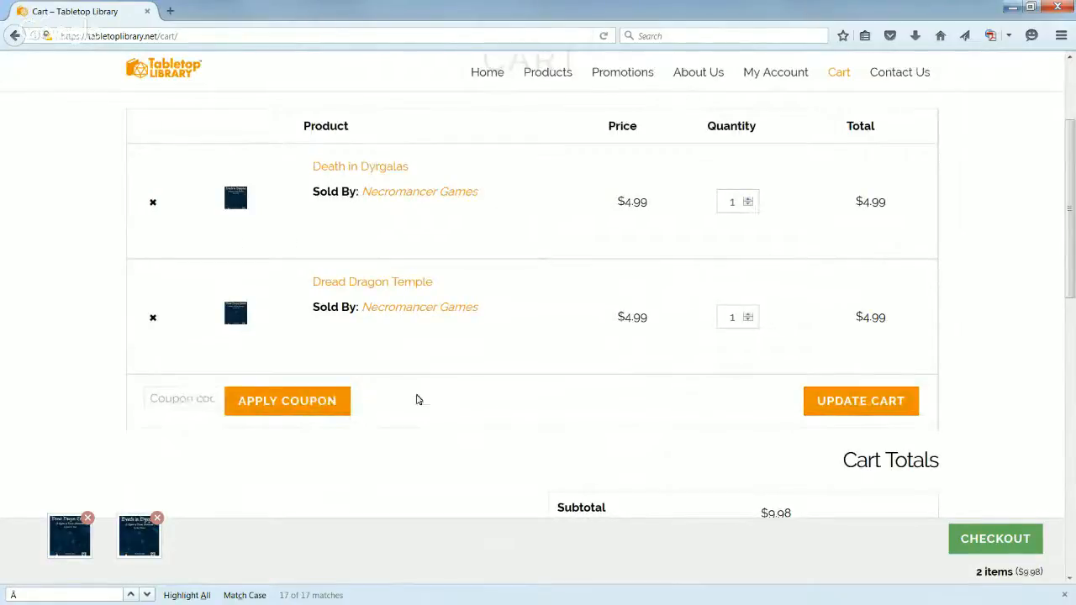
pyautogui.scroll(3, 483, 410)
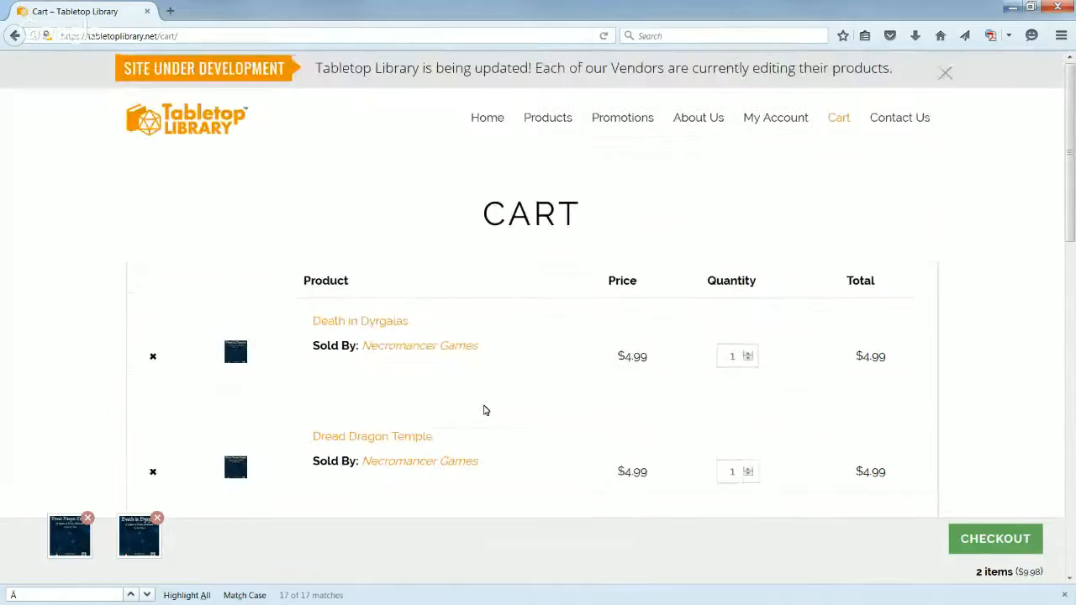
# Remove Death in Dyrgalas and Dread Dragon Temple from the cart
pyautogui.click(153, 356)
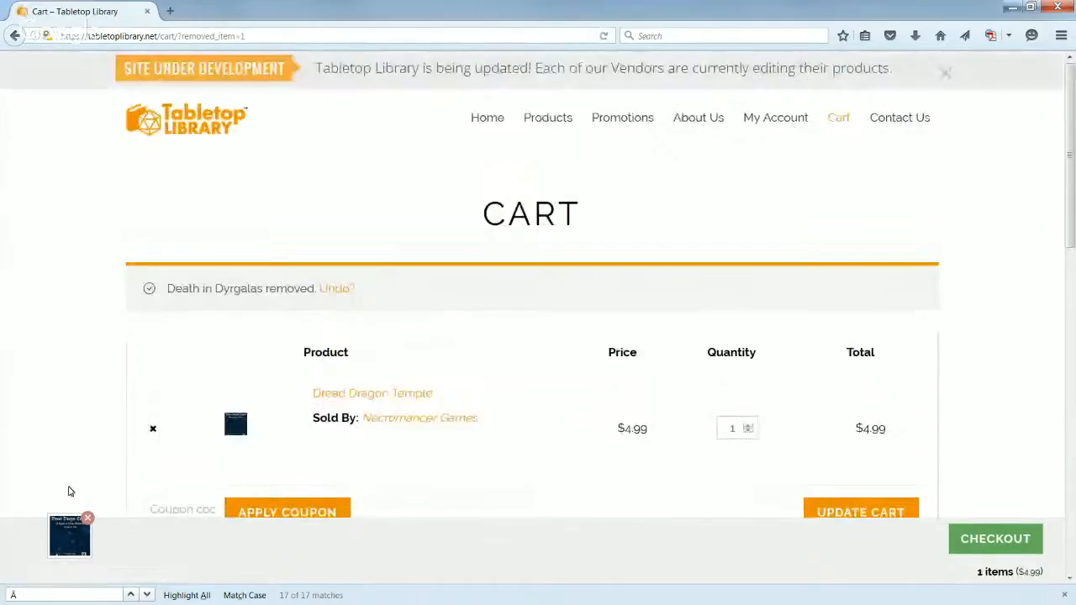
pyautogui.scroll(-3, 237, 446)
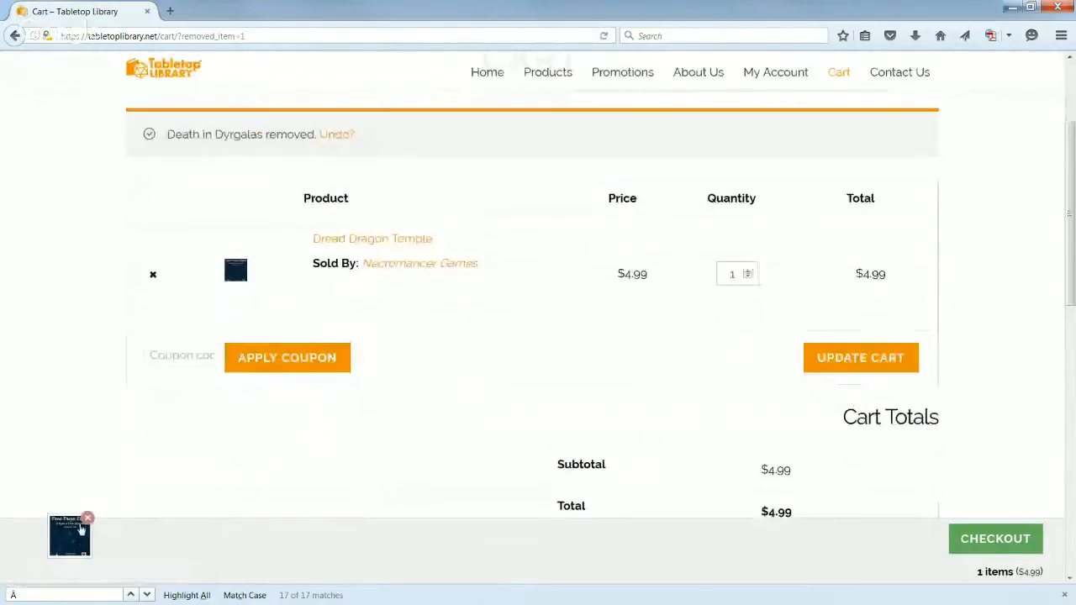
pyautogui.click(88, 520)
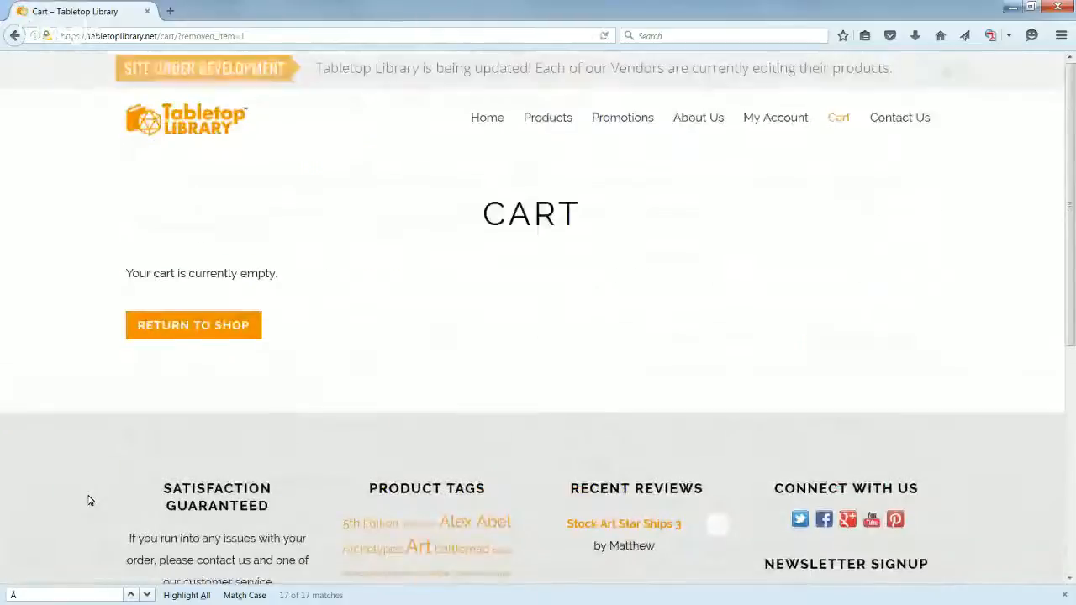
# Return to the shop and view the Featured and Top Rated product pages
pyautogui.click(204, 329)
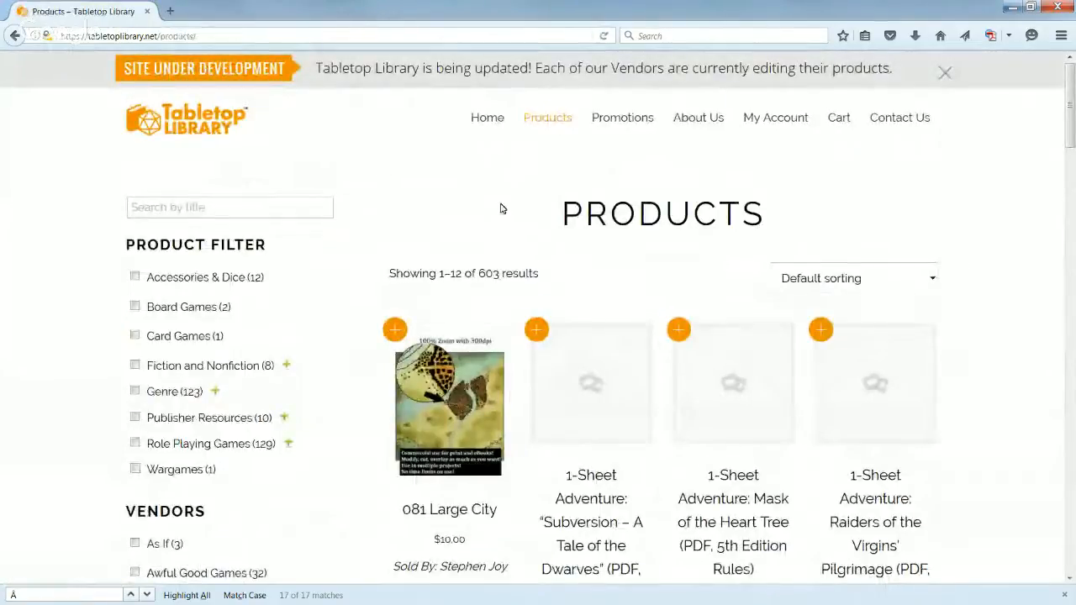
pyautogui.moveTo(538, 124)
pyautogui.click(472, 158)
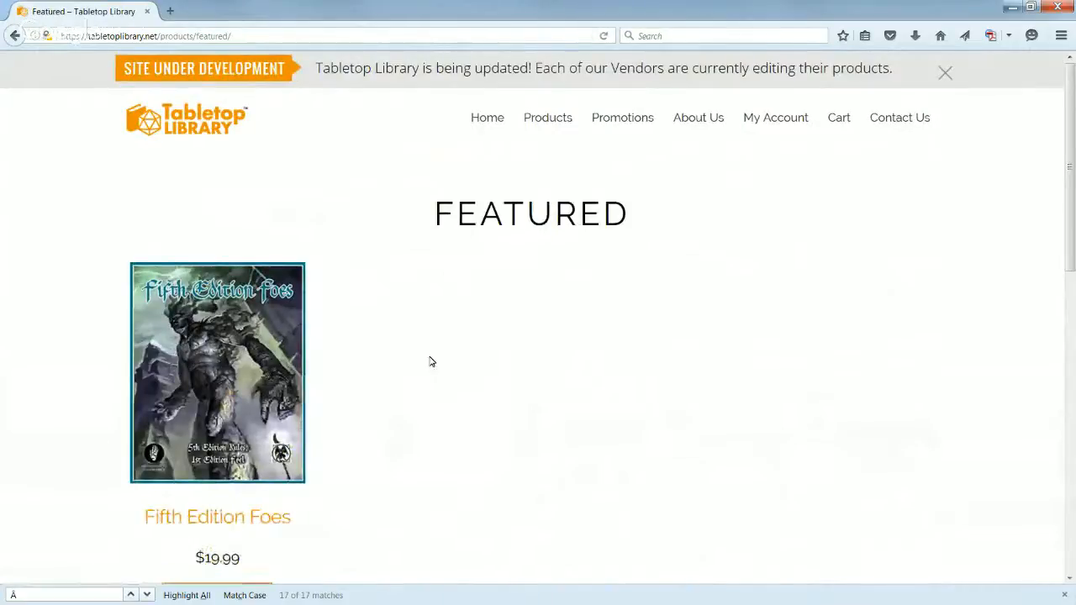
pyautogui.moveTo(543, 115)
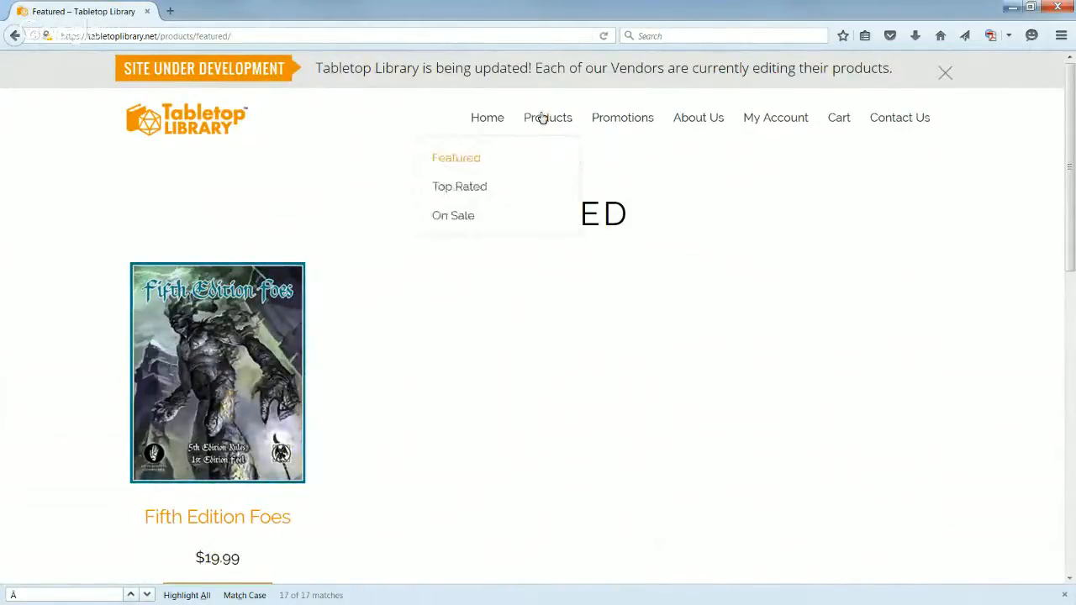
pyautogui.click(480, 190)
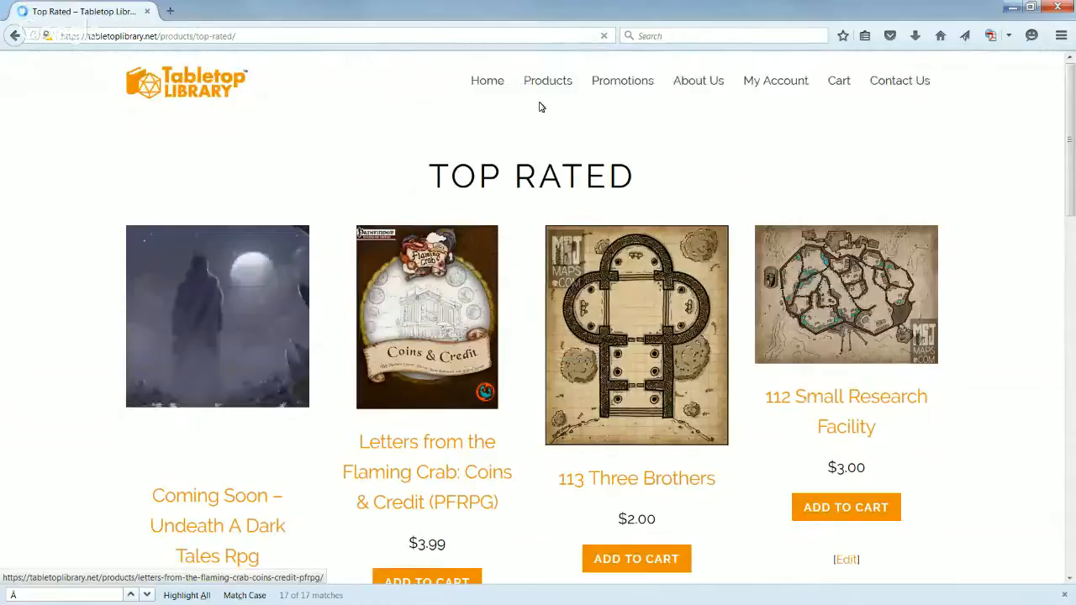
# Open the On Sale products page and review the Vindication! listing with its discounted price
pyautogui.moveTo(547, 88)
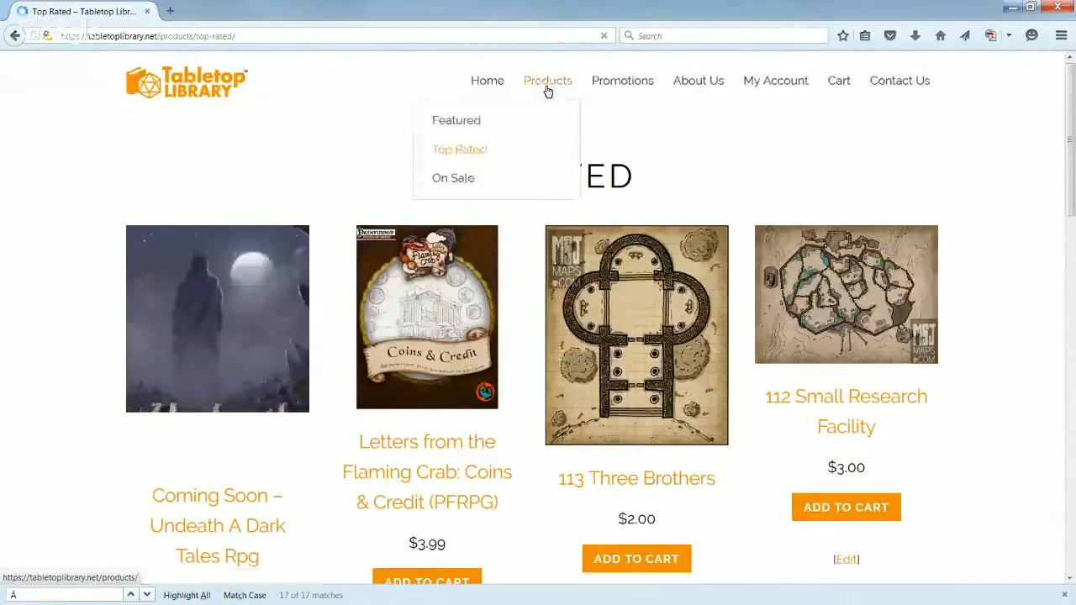
pyautogui.click(462, 181)
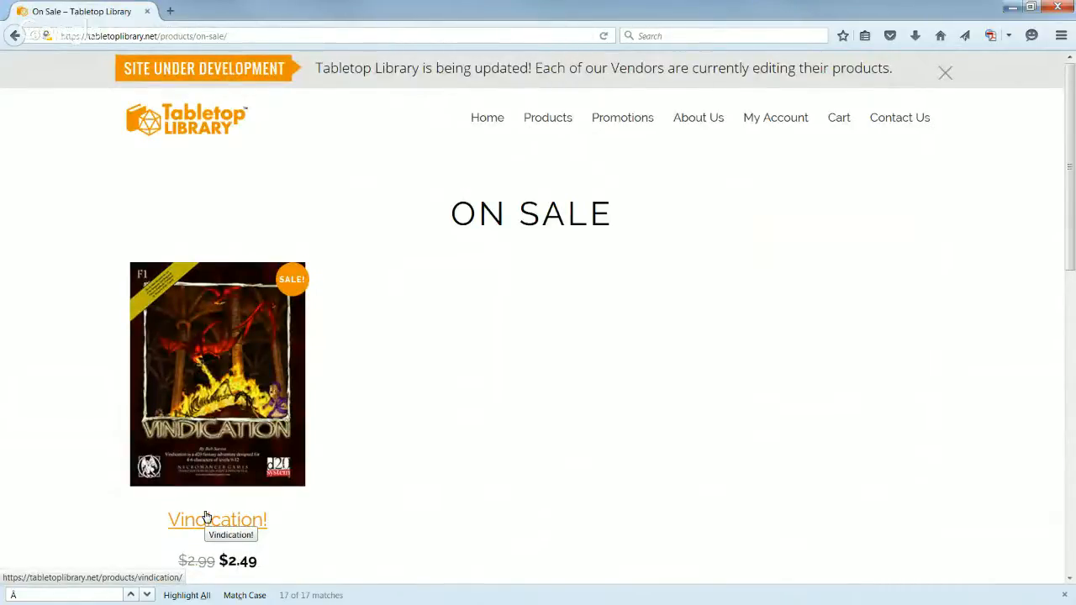
pyautogui.scroll(-2, 206, 517)
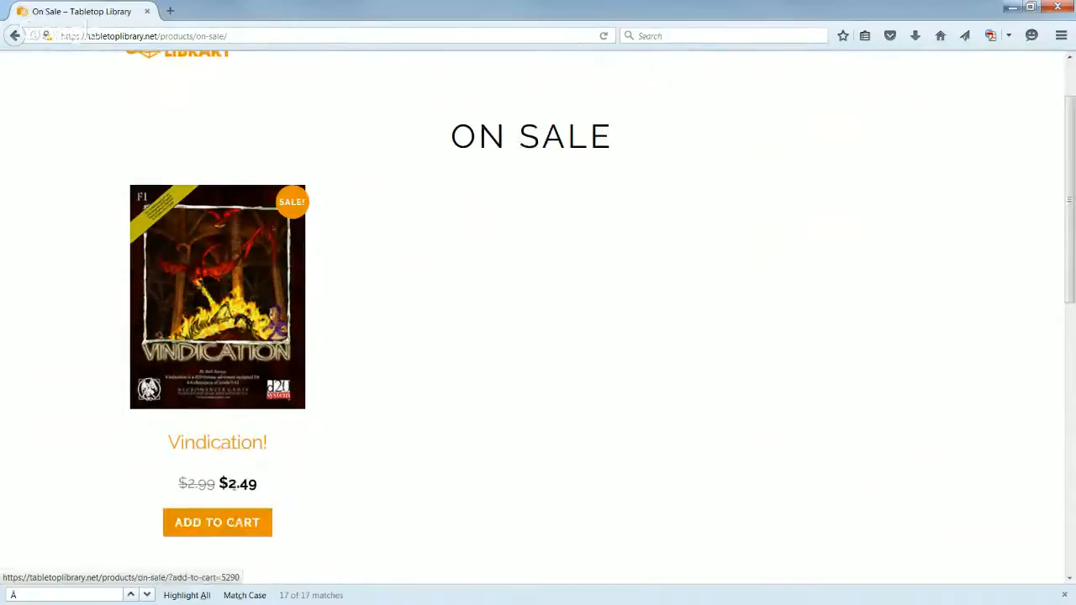
pyautogui.scroll(2, 351, 343)
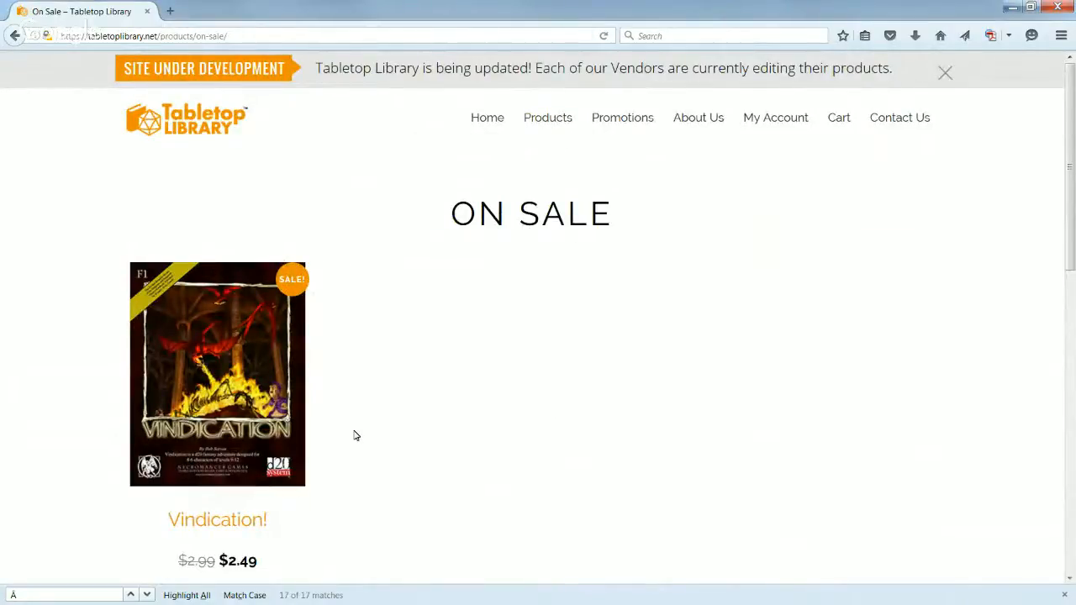
pyautogui.scroll(-3, 354, 435)
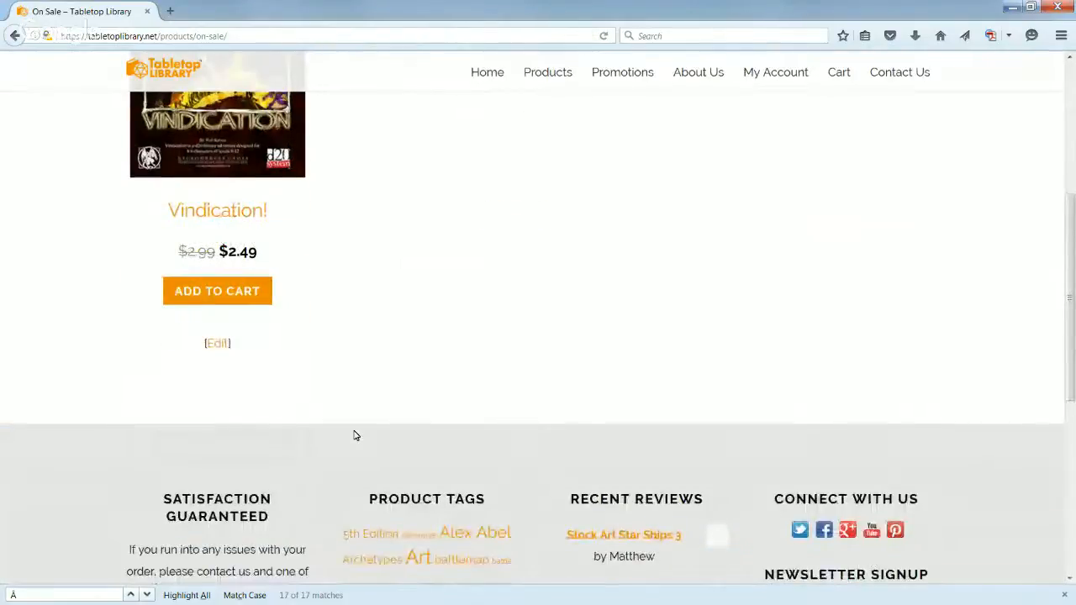
pyautogui.scroll(3, 354, 435)
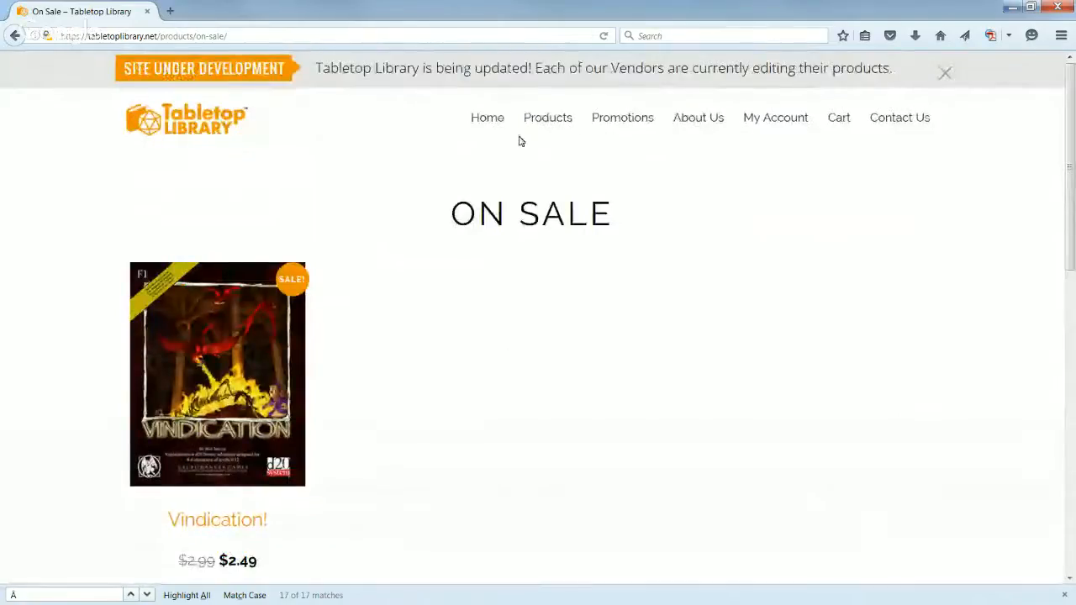
# Open the full product catalogue, filter it by the vendor As If, and clear that filter
pyautogui.click(547, 125)
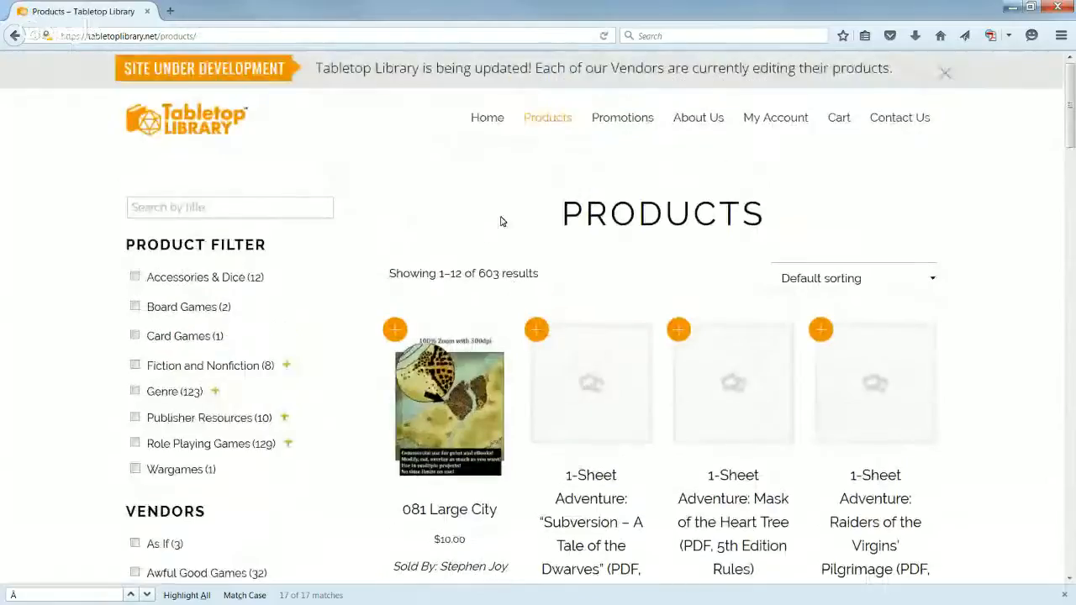
pyautogui.moveTo(545, 120)
pyautogui.scroll(-2, 253, 514)
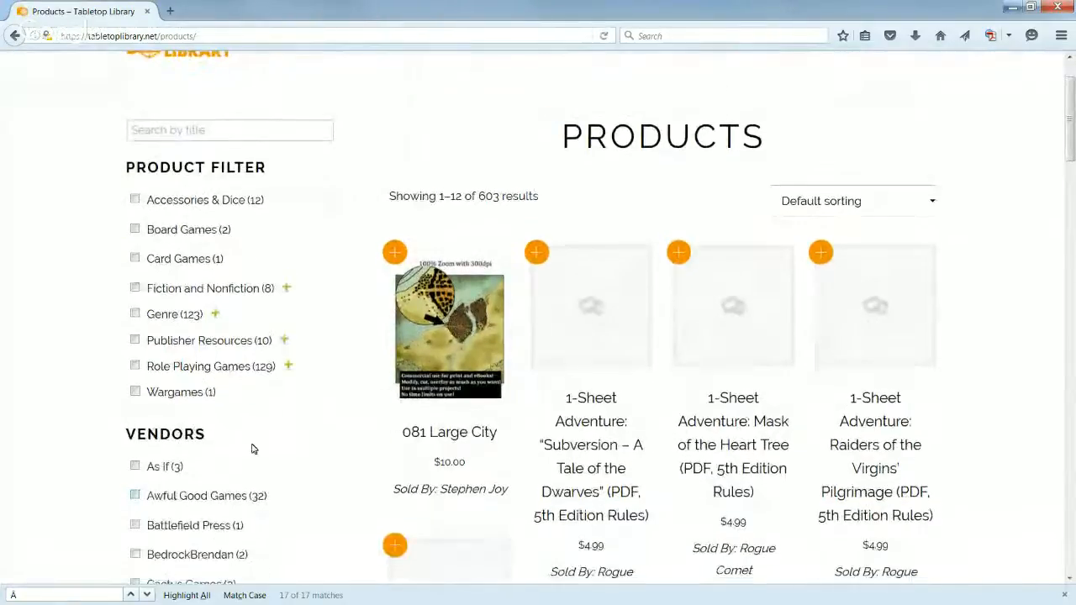
pyautogui.click(136, 466)
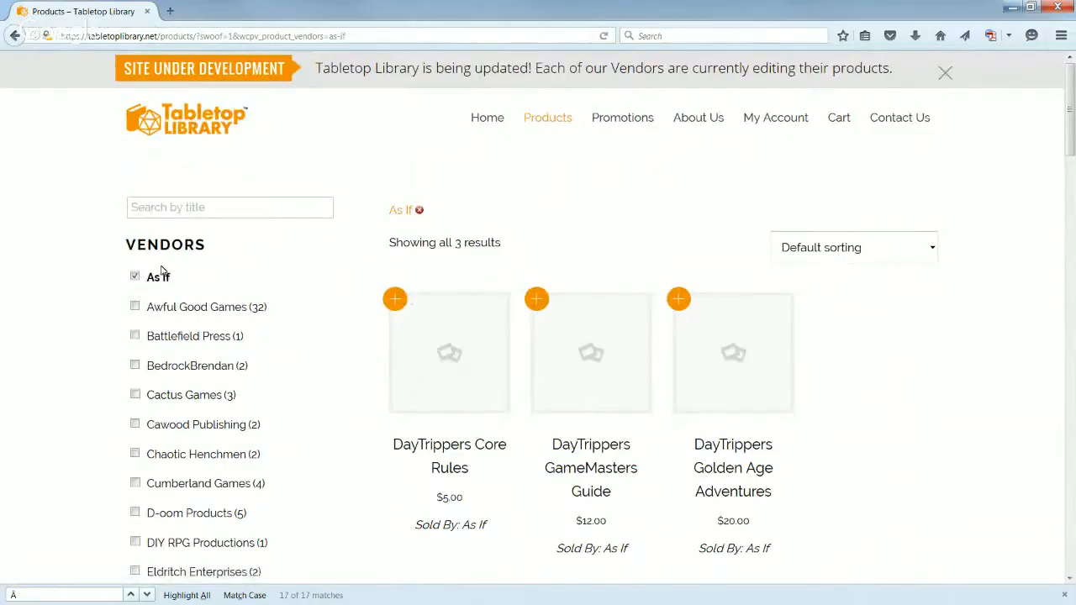
pyautogui.click(134, 278)
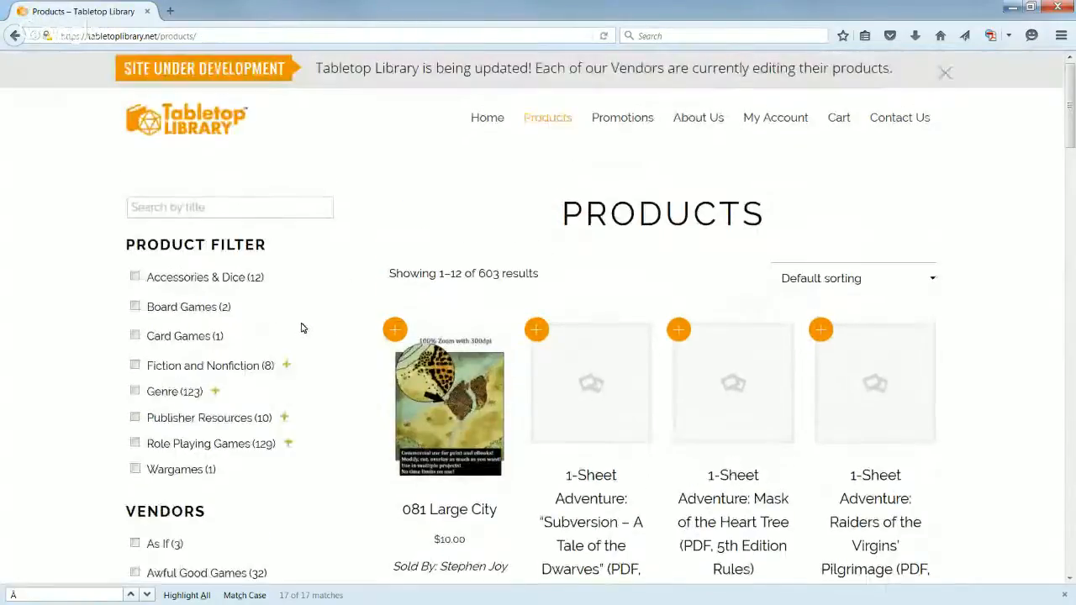
# Examine the results count shown above the unfiltered product grid
pyautogui.scroll(1, 478, 284)
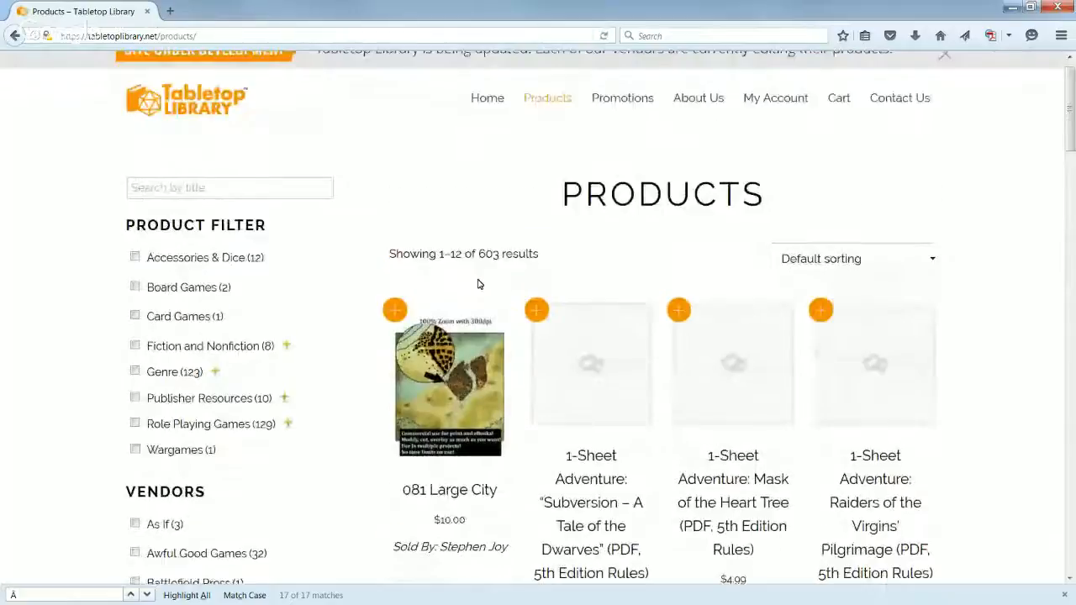
pyautogui.moveTo(478, 274); pyautogui.dragTo(501, 274)
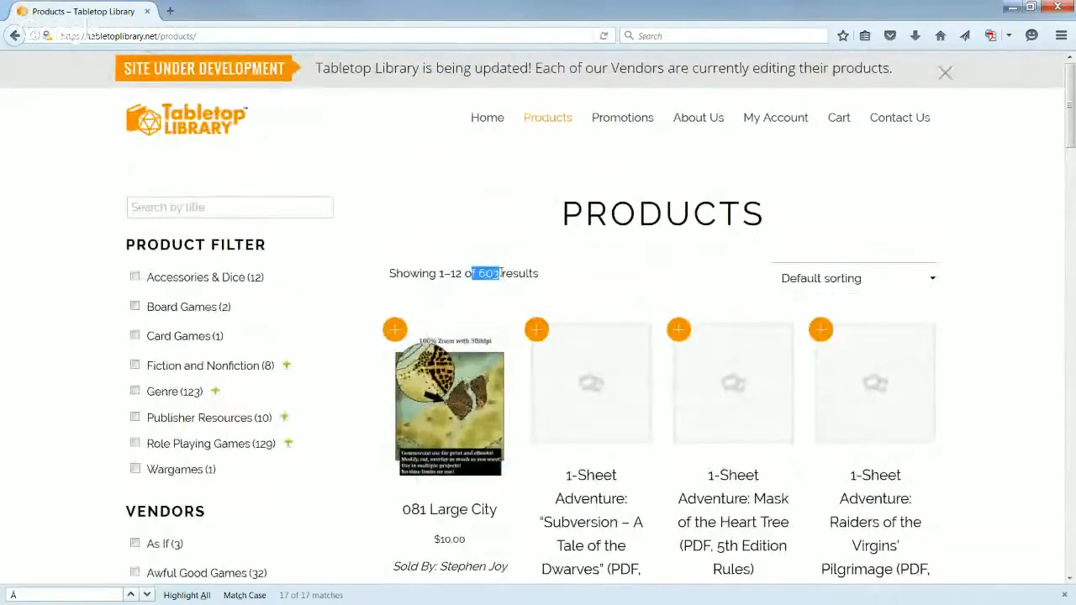
pyautogui.click(405, 241)
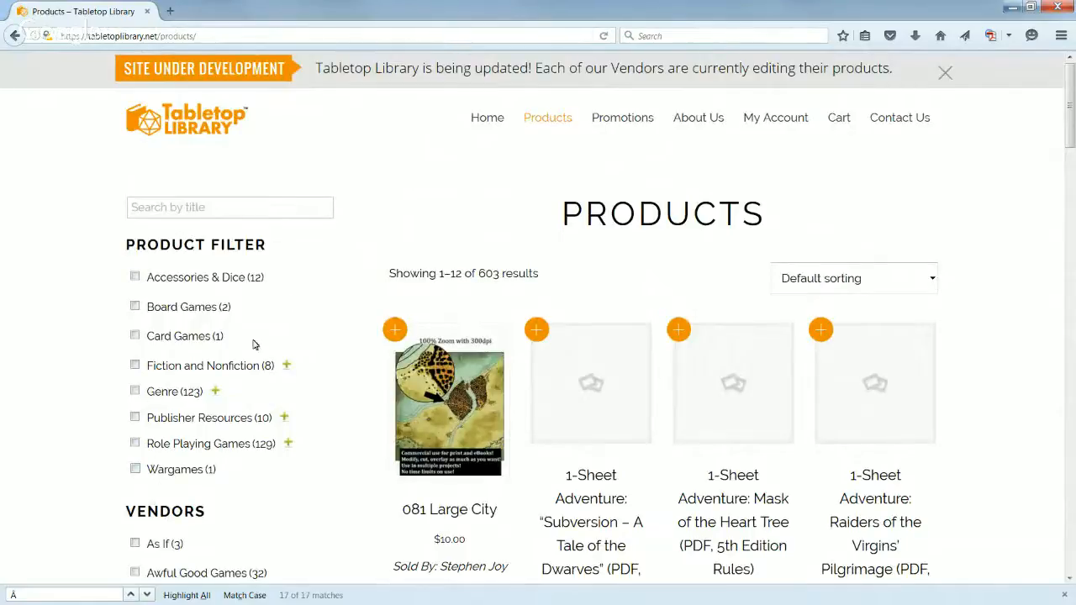
# Expand the Role Playing Games category in the product filter and its Adventures subcategory
pyautogui.click(287, 444)
pyautogui.scroll(-1, 294, 458)
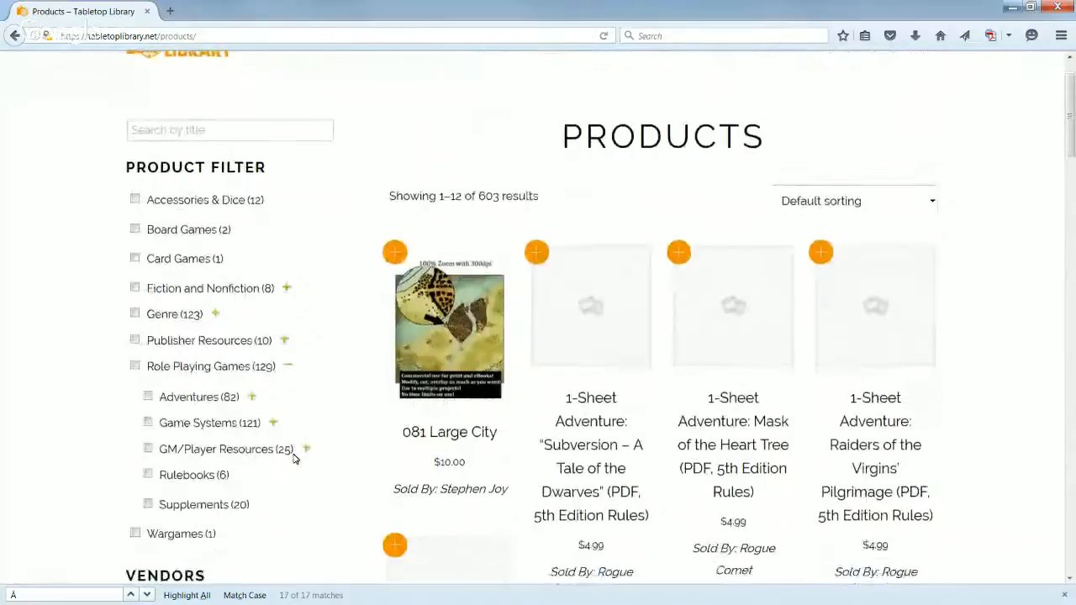
pyautogui.scroll(-2, 293, 453)
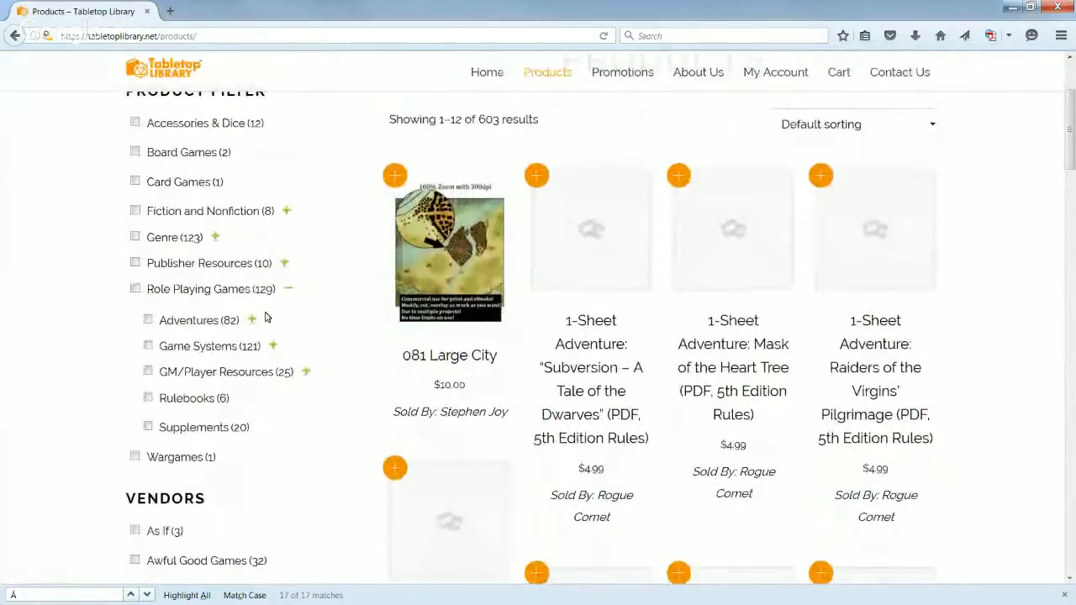
pyautogui.scroll(-2, 288, 336)
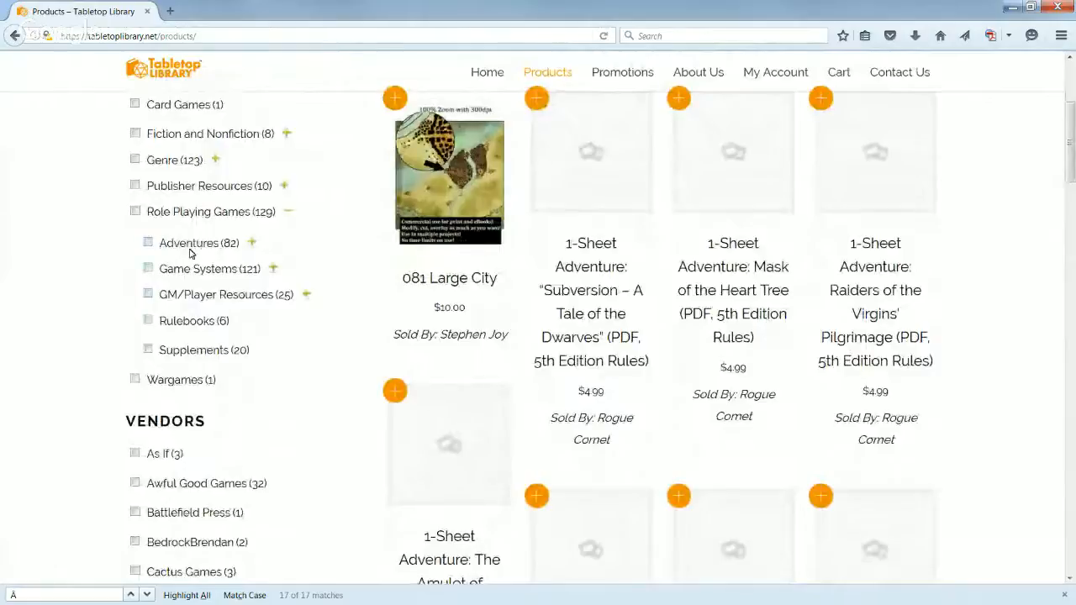
pyautogui.click(251, 243)
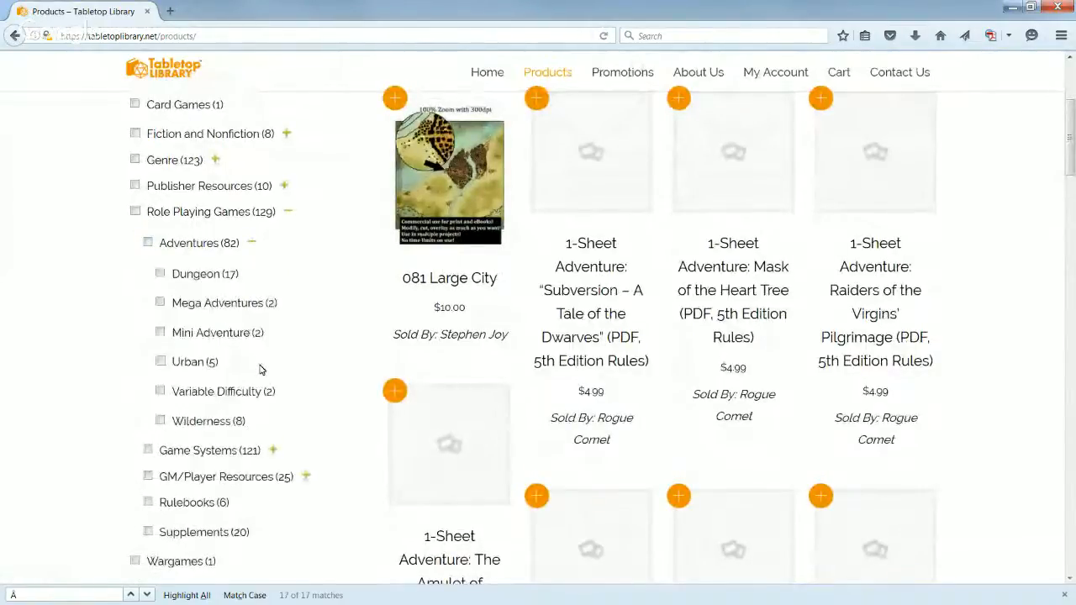
# Filter the product catalogue by the Mini Adventure subcategory and add the Urban subcategory to the filter
pyautogui.click(162, 333)
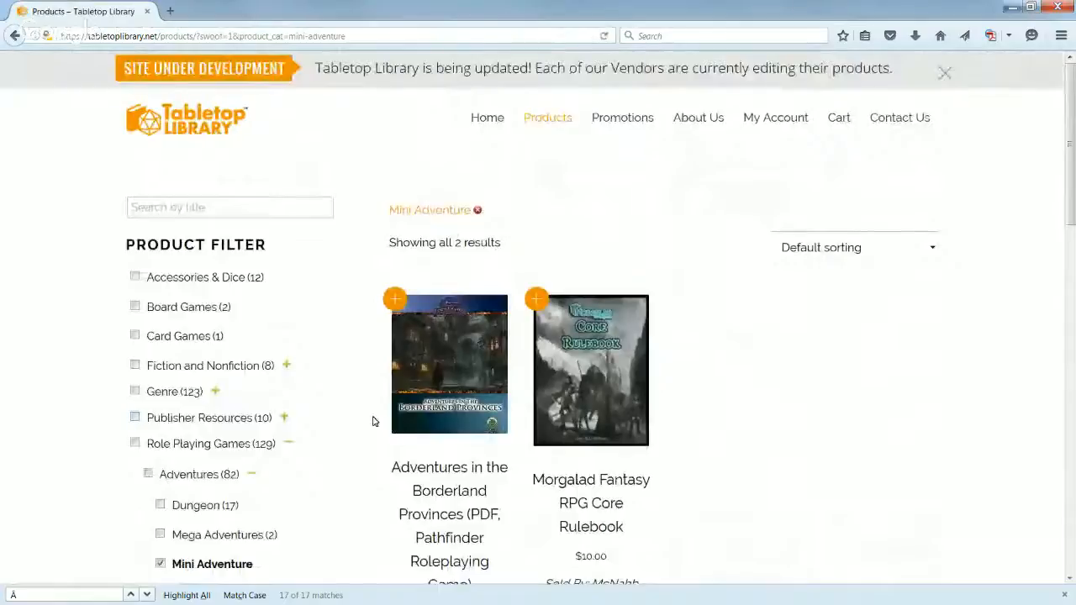
pyautogui.scroll(-2, 675, 445)
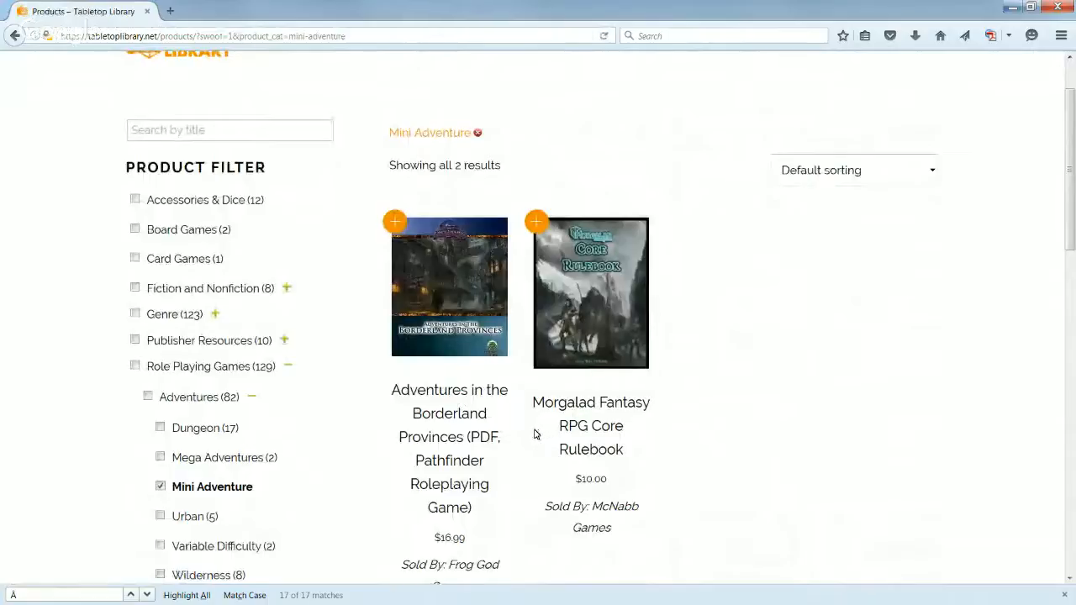
pyautogui.scroll(-2, 327, 440)
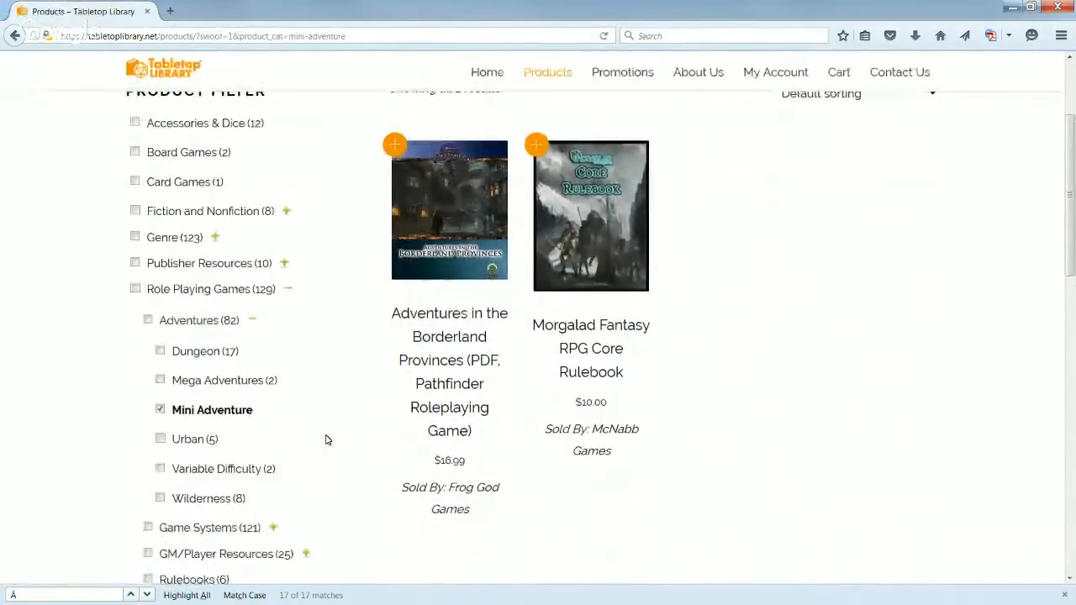
pyautogui.click(160, 439)
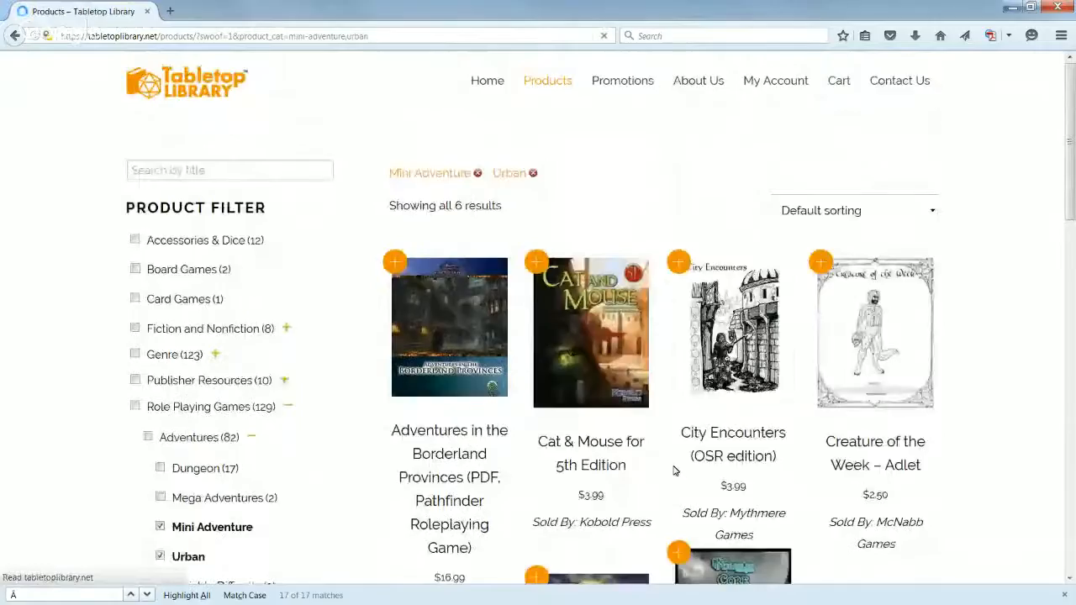
# Expand the Genre category, add Cyberpunk to the active product filters, and remove it again
pyautogui.scroll(-4, 798, 372)
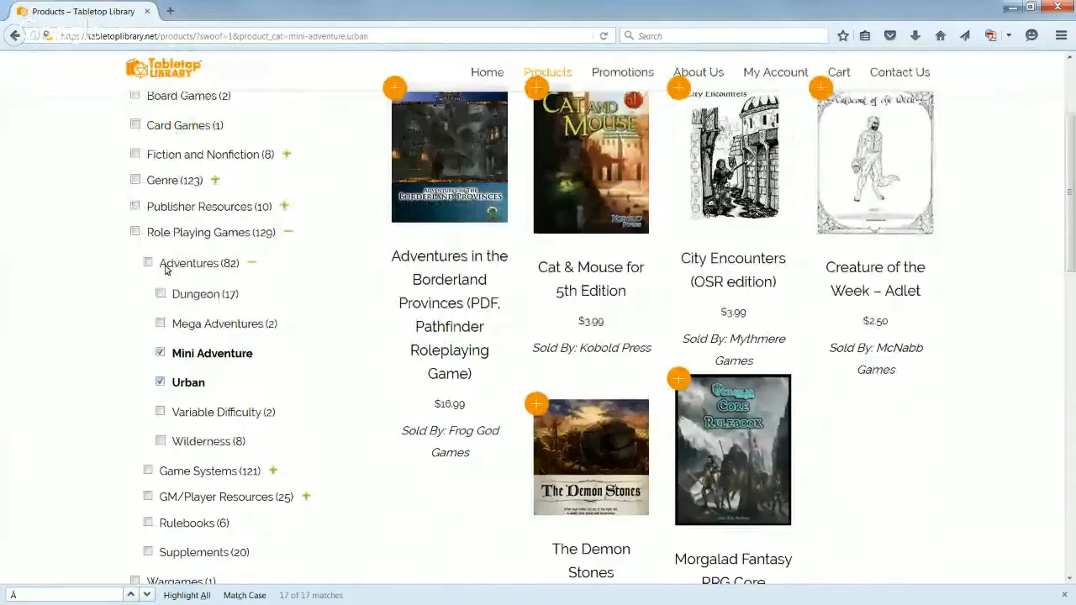
pyautogui.click(216, 181)
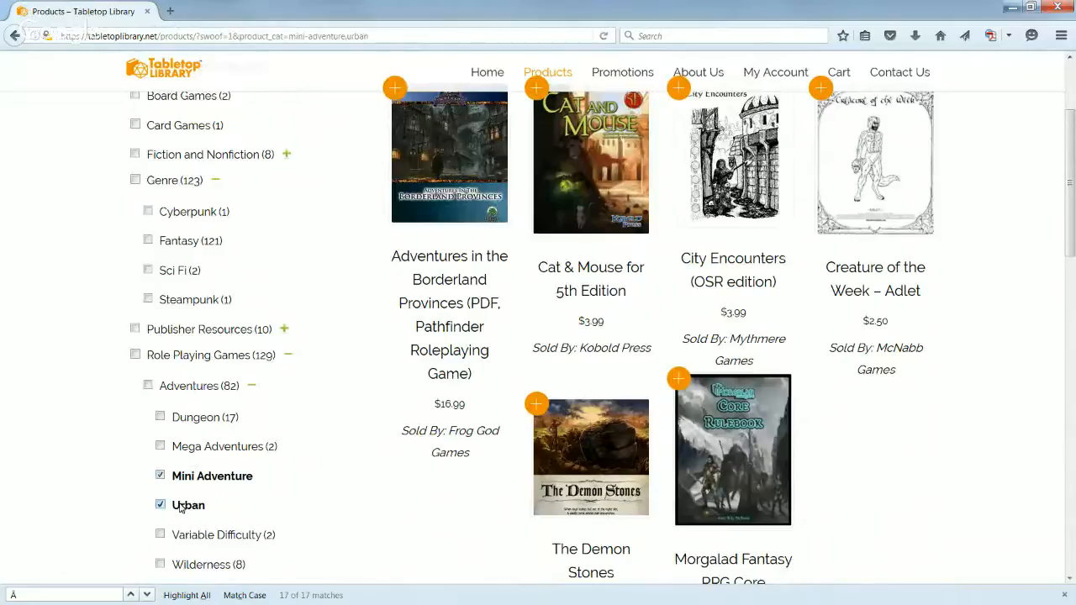
pyautogui.click(148, 212)
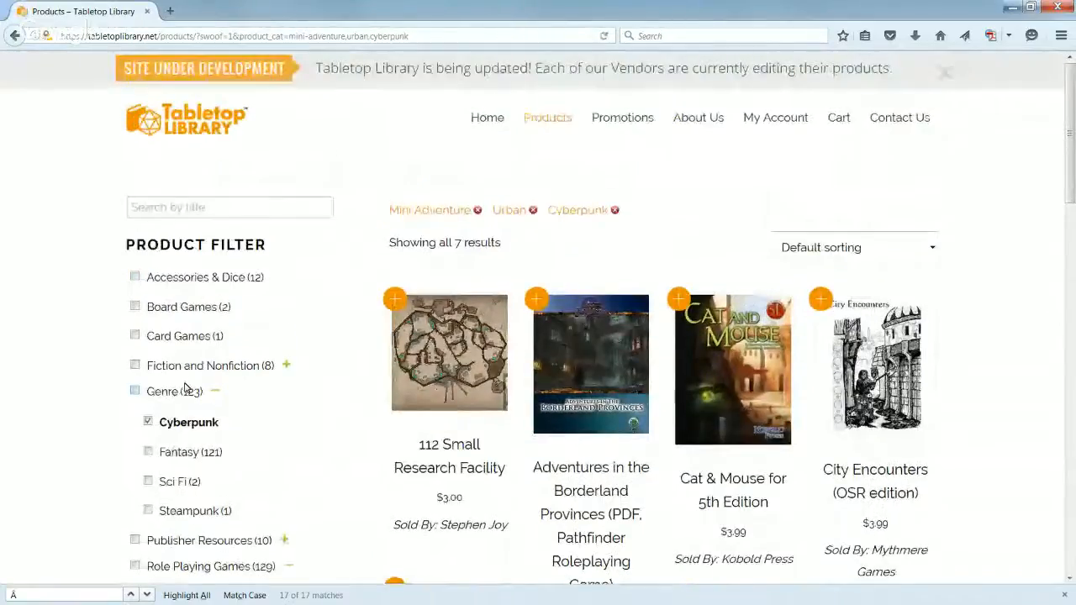
pyautogui.scroll(-3, 186, 225)
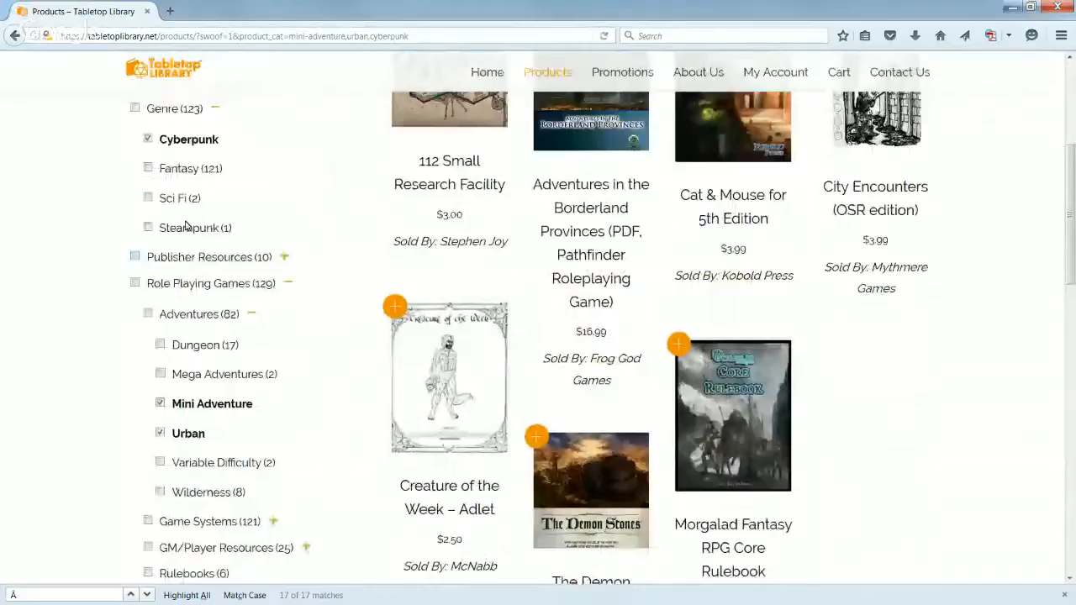
pyautogui.scroll(1, 186, 225)
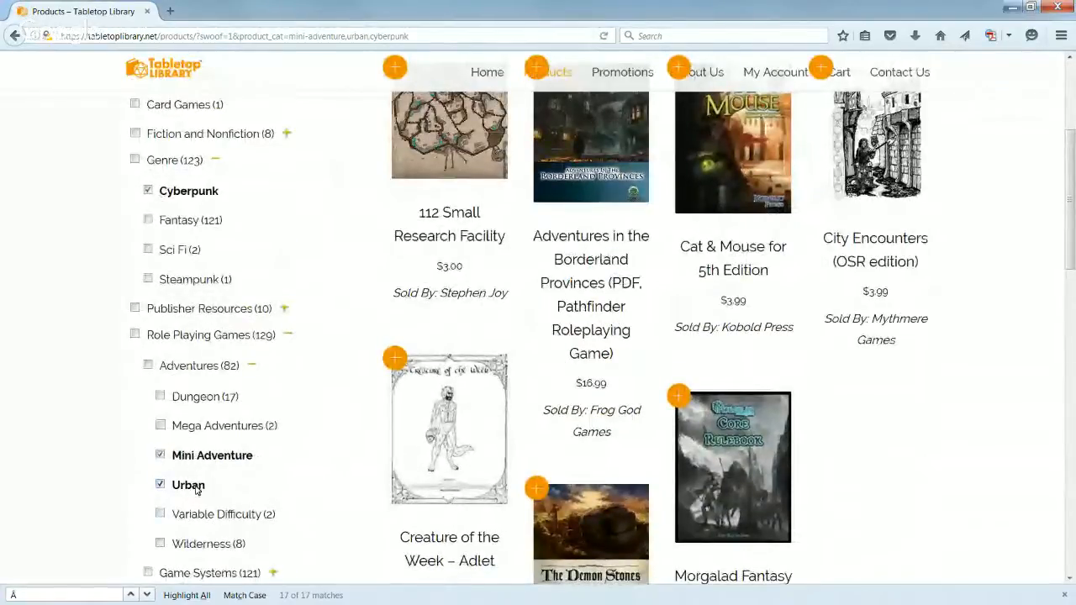
pyautogui.scroll(1, 317, 447)
pyautogui.click(151, 271)
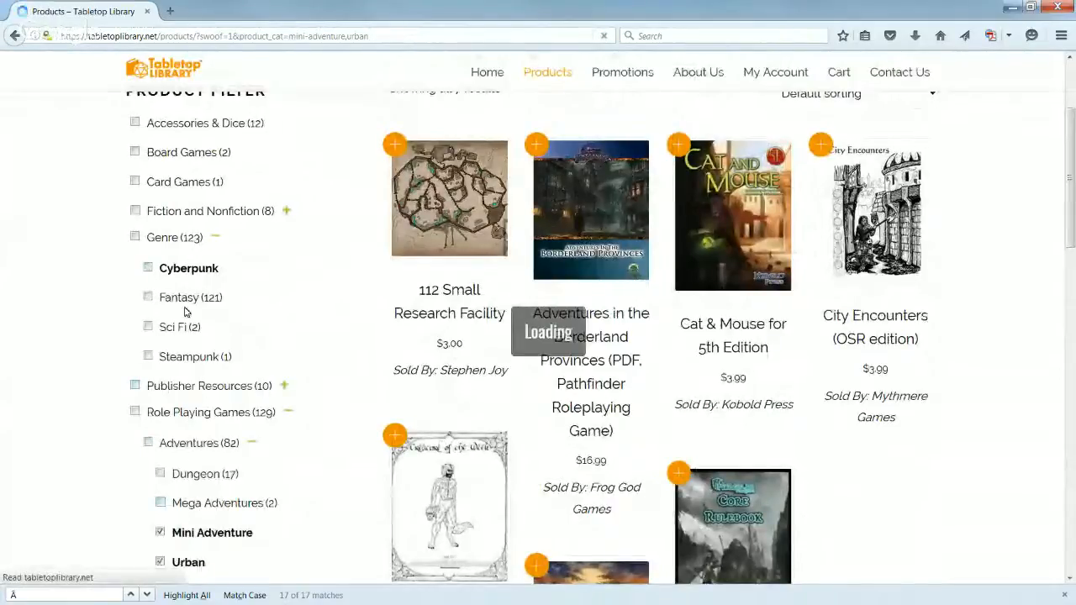
# Remove the Urban filter and replace the Mini Adventure filter with Variable Difficulty
pyautogui.scroll(-2, 206, 463)
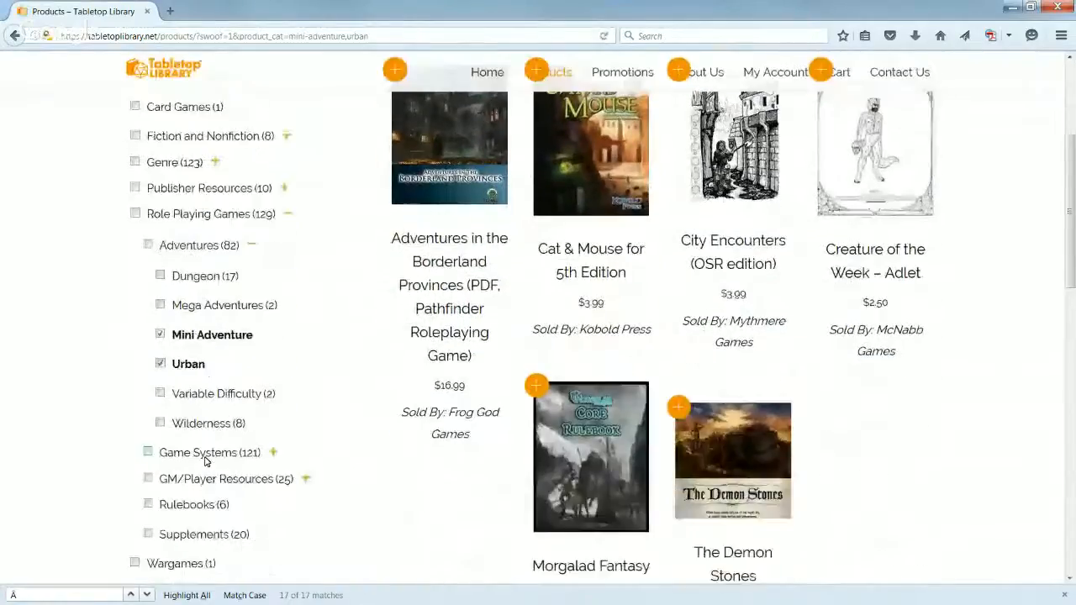
pyautogui.scroll(-1, 205, 460)
pyautogui.click(159, 304)
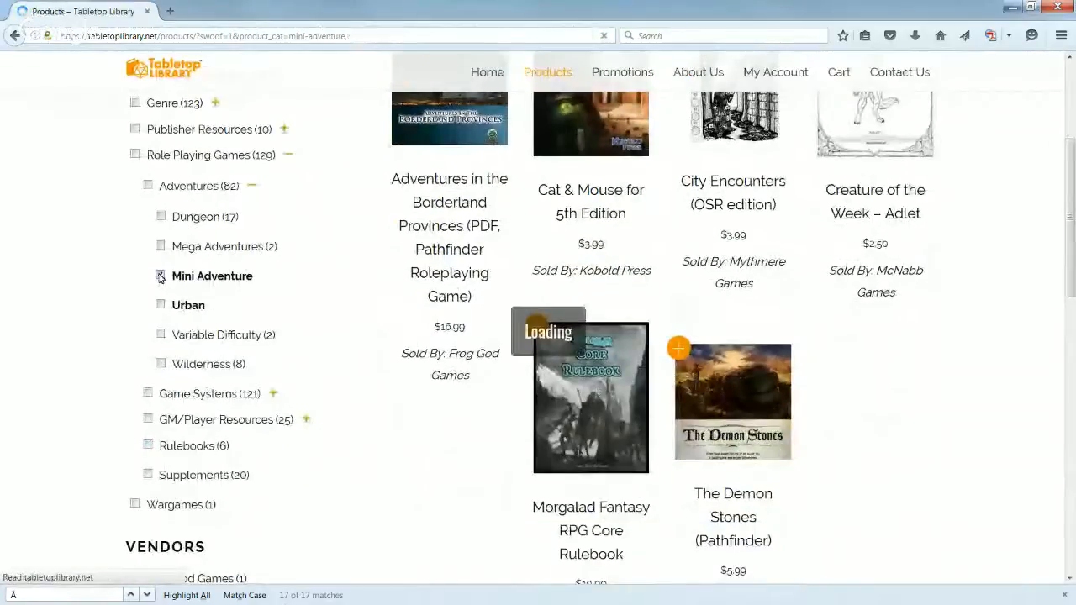
pyautogui.scroll(-6, 193, 440)
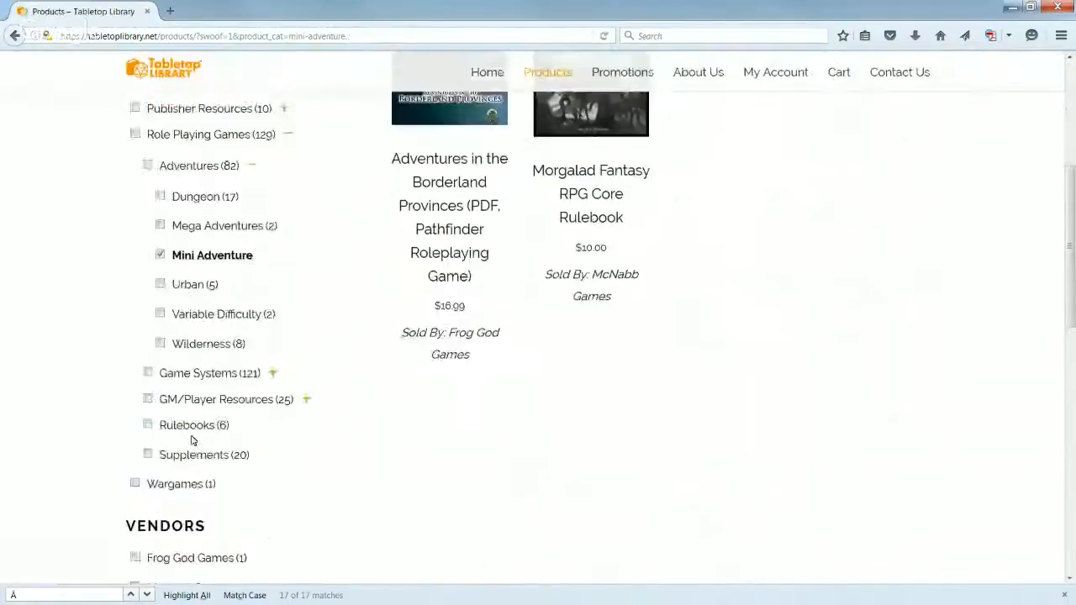
pyautogui.click(161, 257)
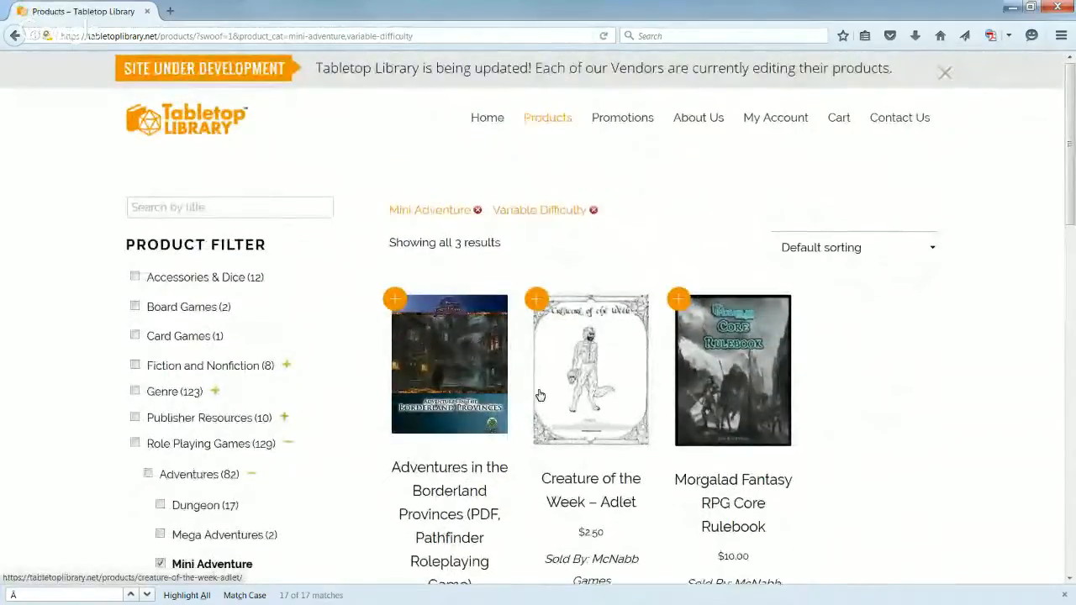
pyautogui.scroll(-4, 540, 396)
pyautogui.click(160, 332)
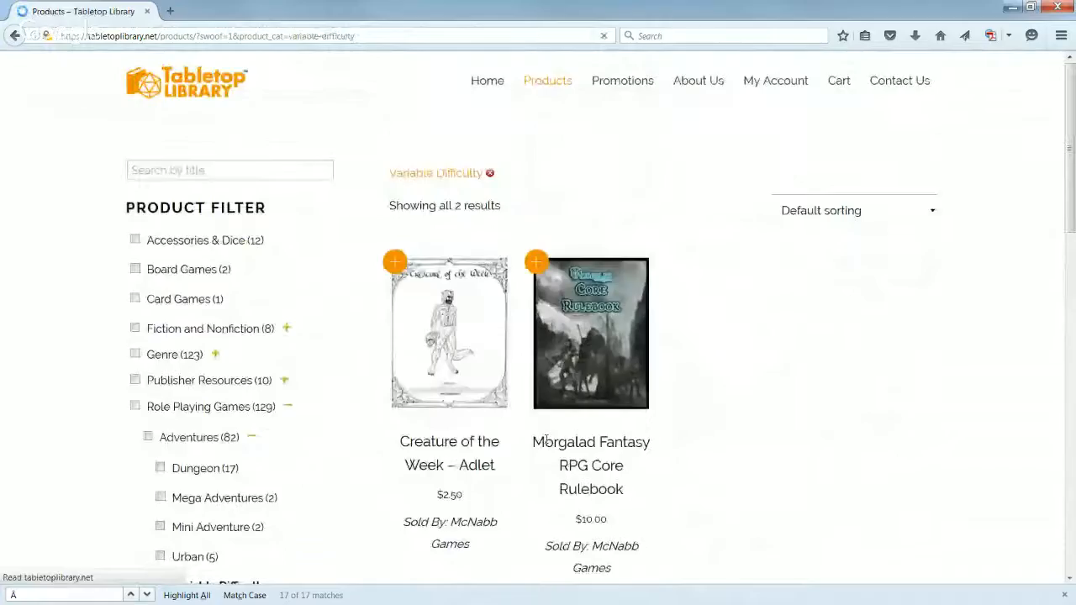
# Review the products listed under Variable Difficulty and clear that filter in the category tree
pyautogui.scroll(-4, 487, 440)
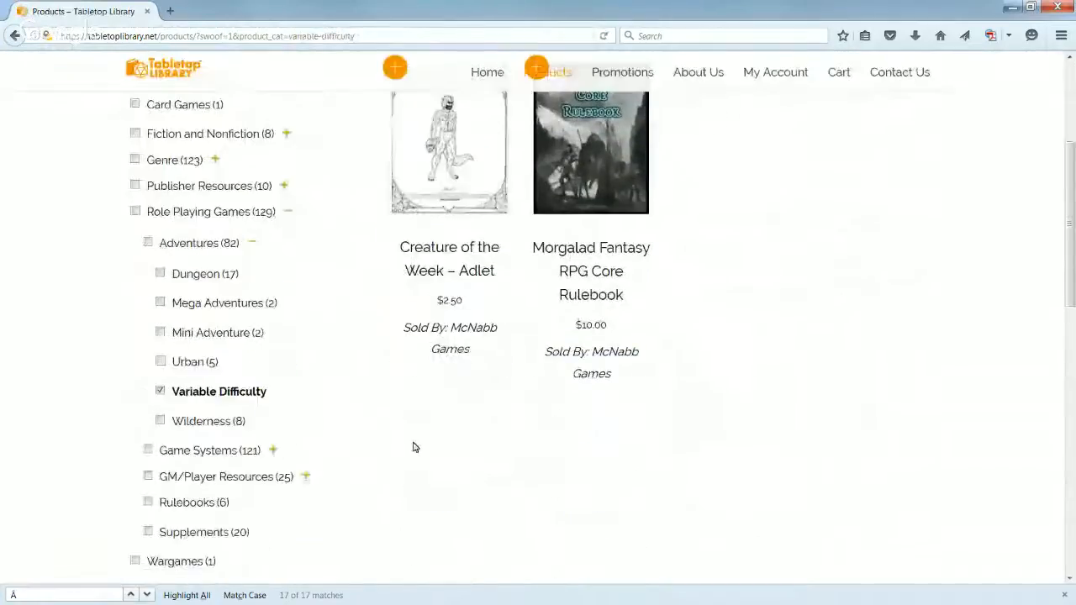
pyautogui.scroll(1, 412, 446)
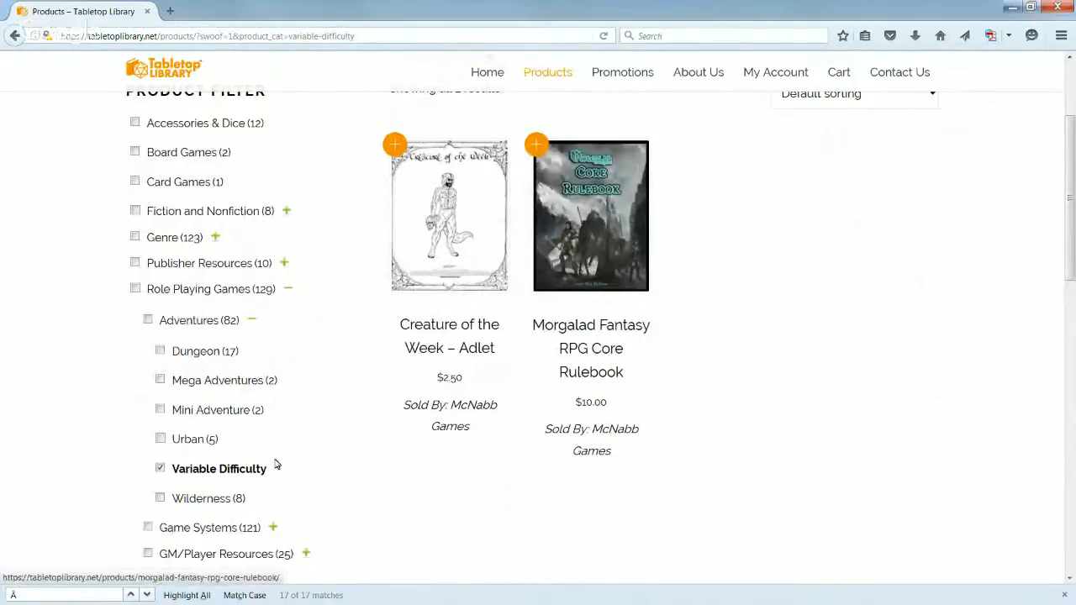
pyautogui.scroll(-2, 252, 443)
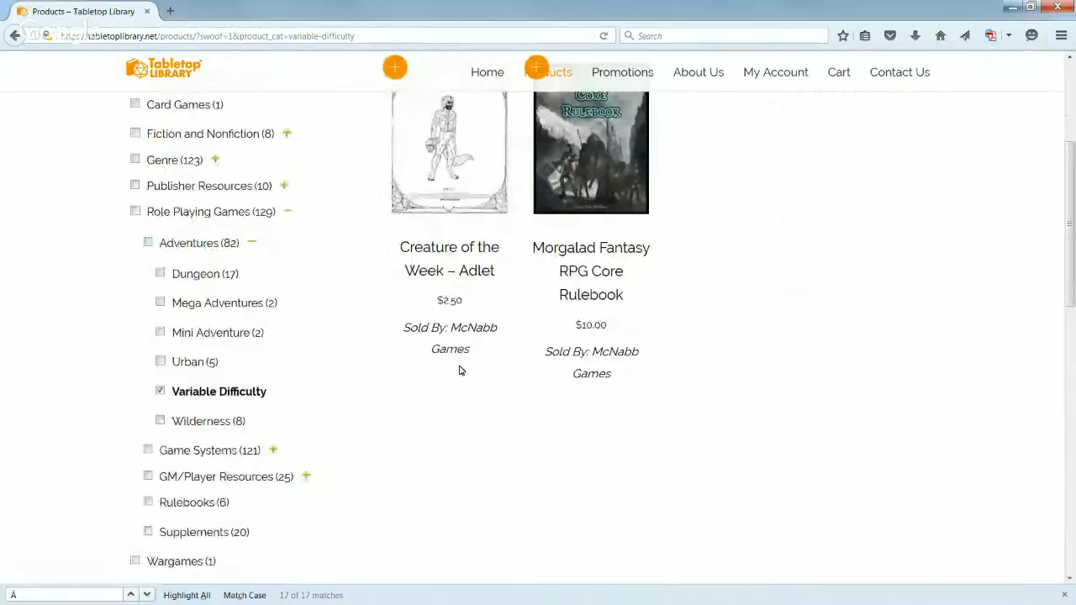
pyautogui.scroll(3, 504, 404)
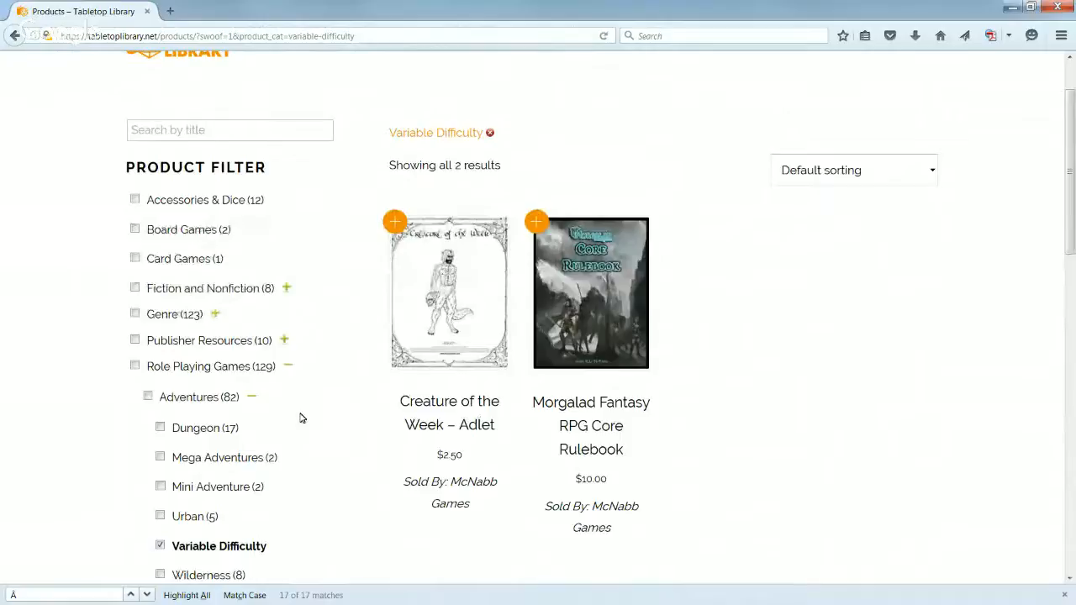
pyautogui.scroll(-2, 301, 418)
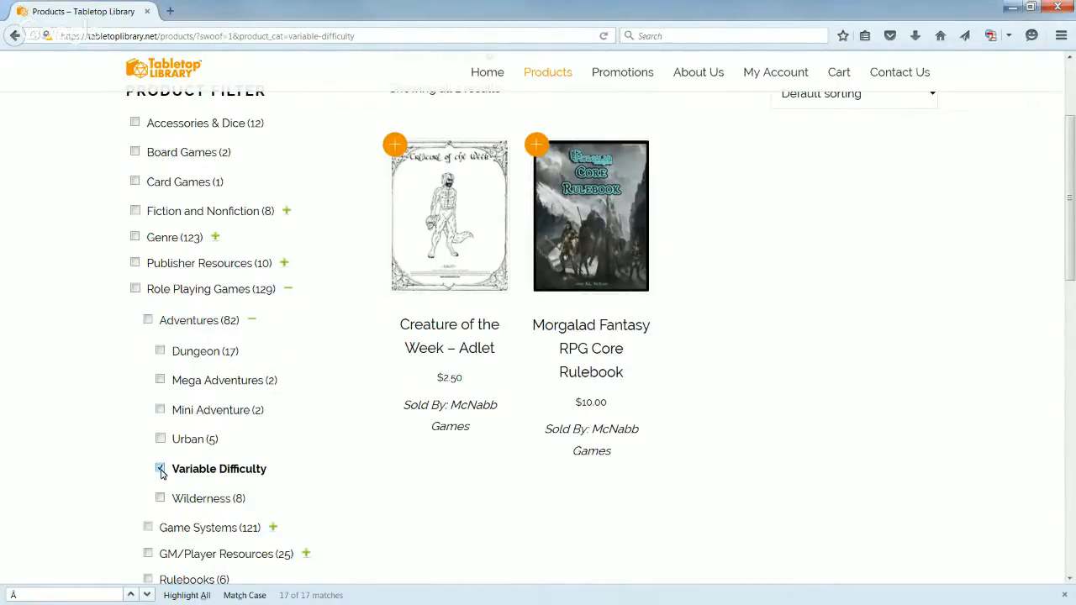
pyautogui.click(160, 469)
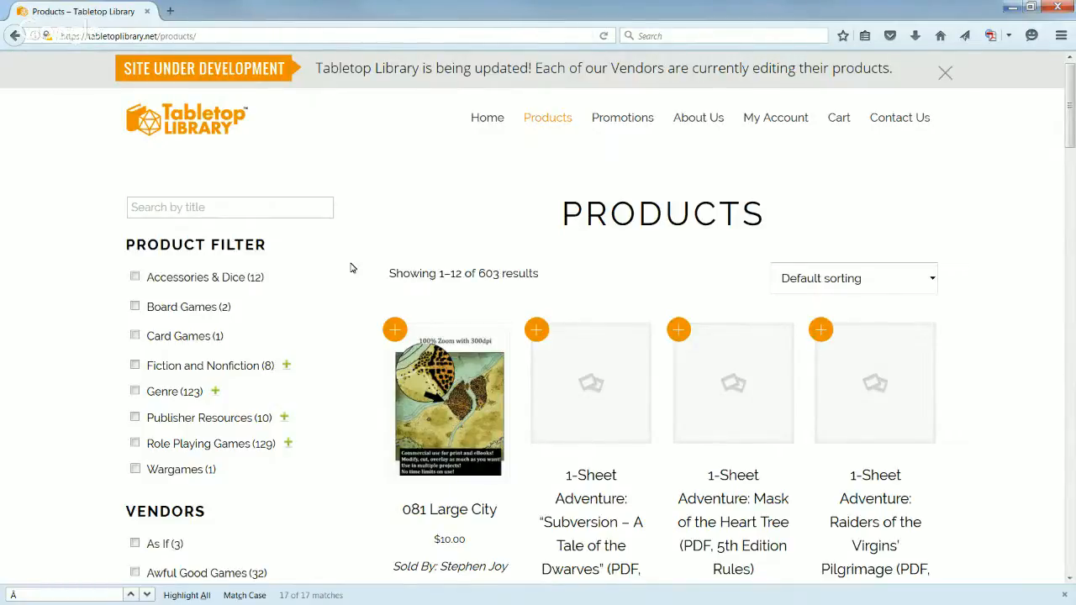
# Expand Role Playing Games and its Adventures subcategory, and filter the full catalogue by Variable Difficulty
pyautogui.scroll(-5, 353, 267)
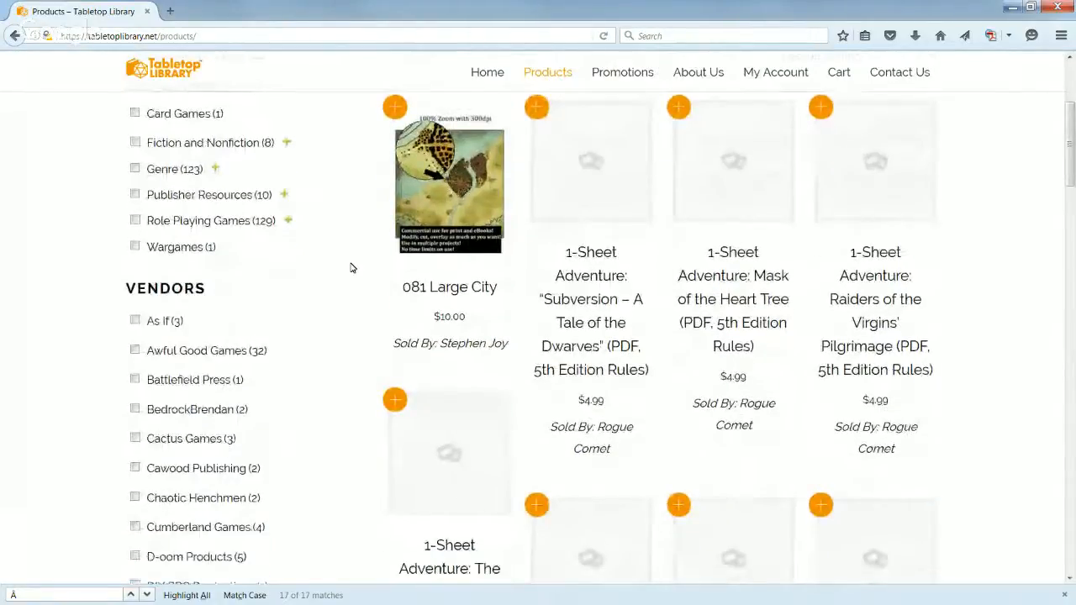
pyautogui.scroll(5, 352, 268)
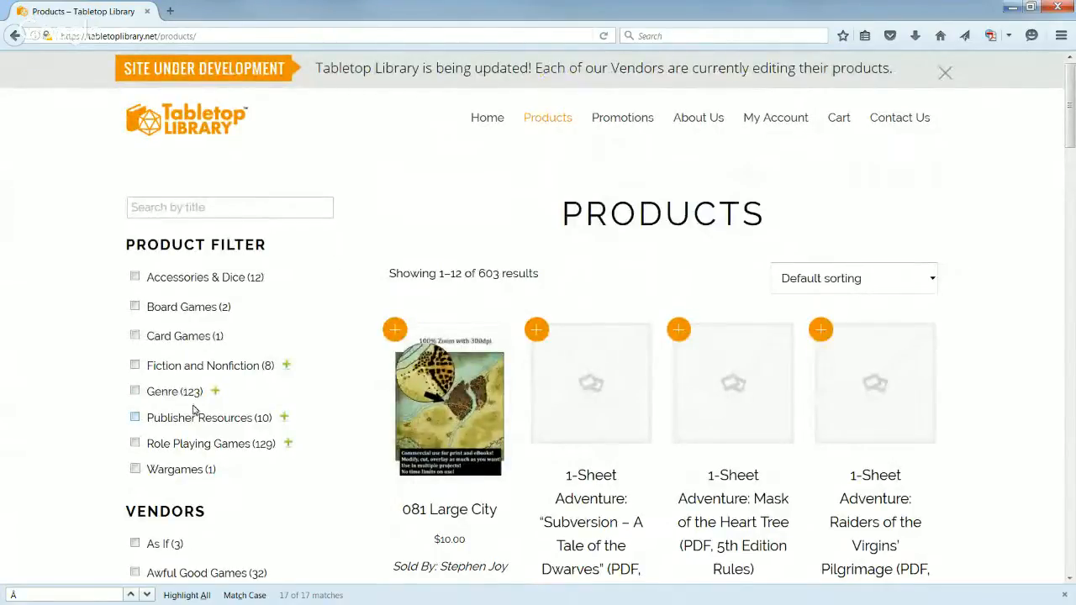
pyautogui.click(287, 444)
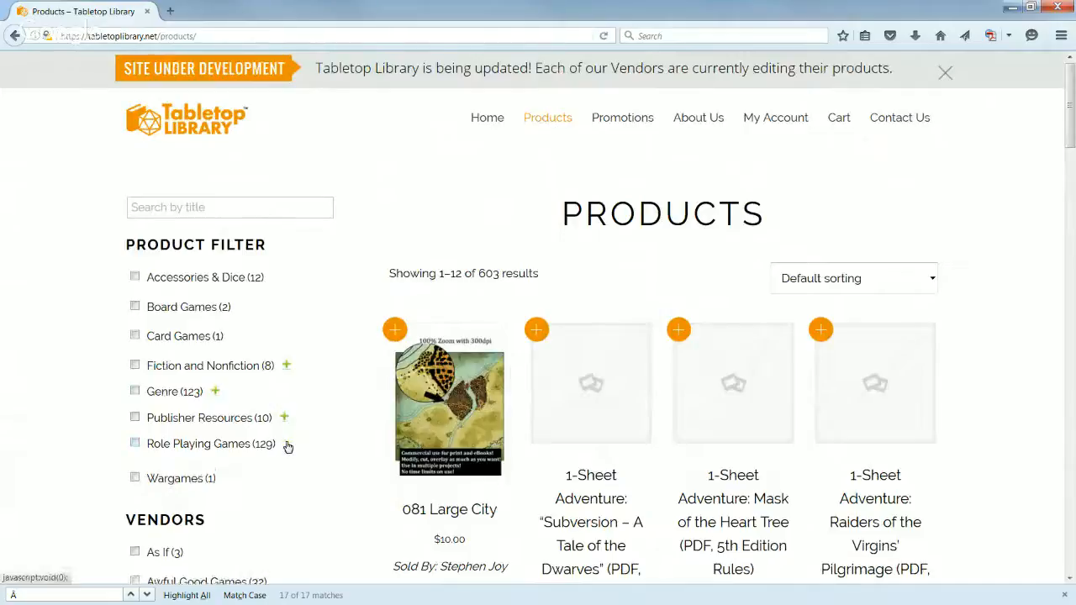
pyautogui.scroll(-3, 285, 446)
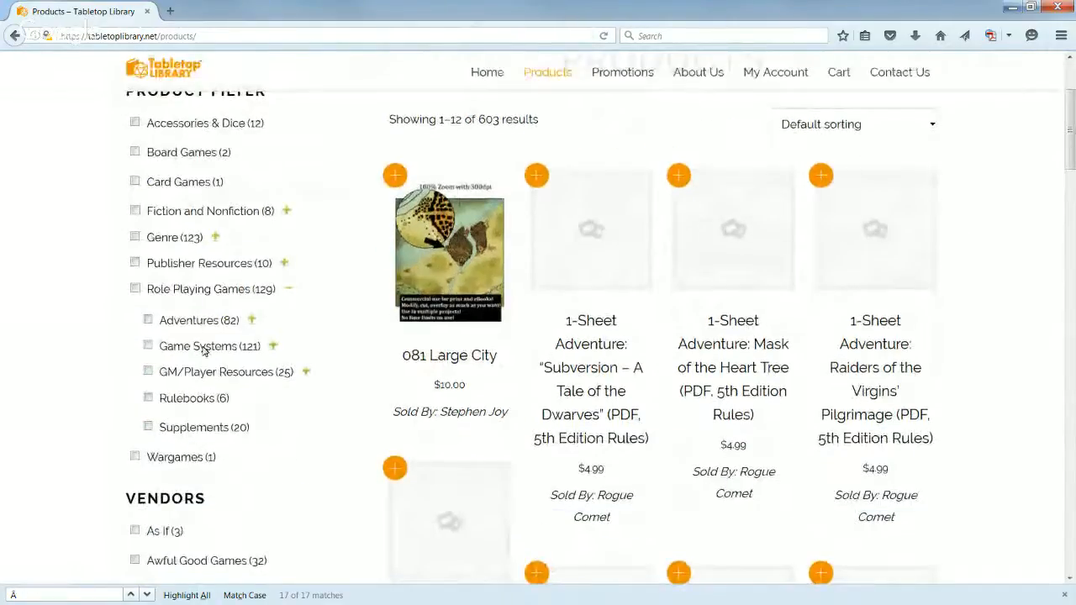
pyautogui.click(251, 320)
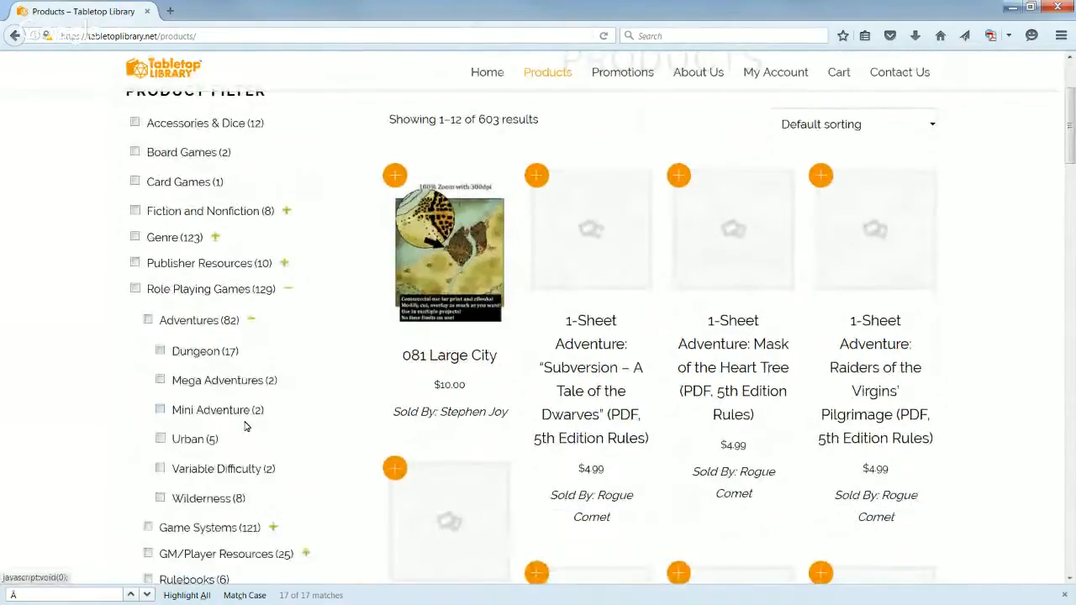
pyautogui.scroll(-2, 253, 437)
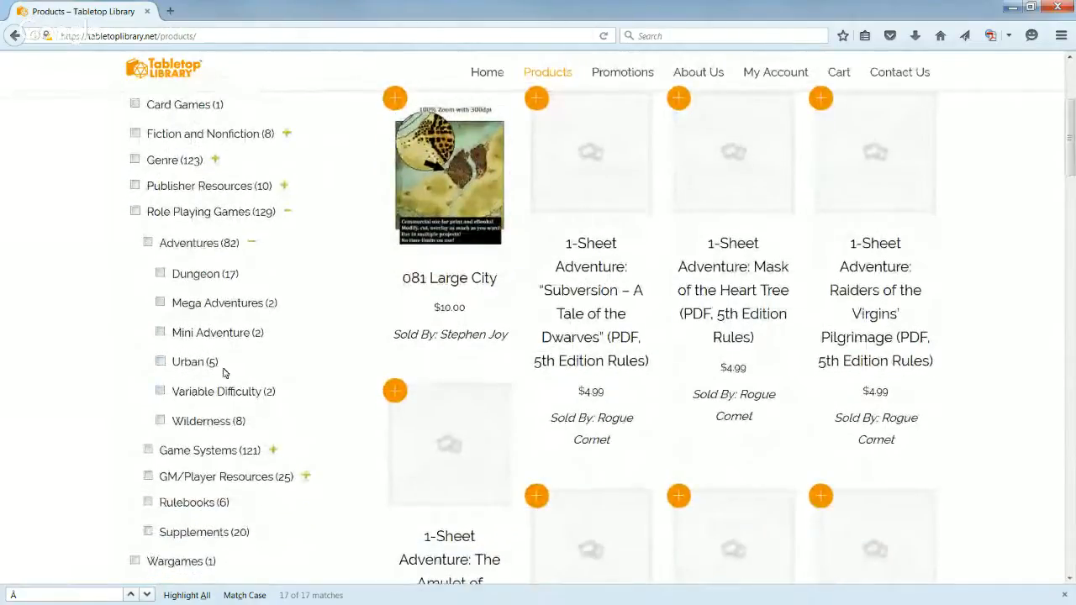
pyautogui.click(183, 393)
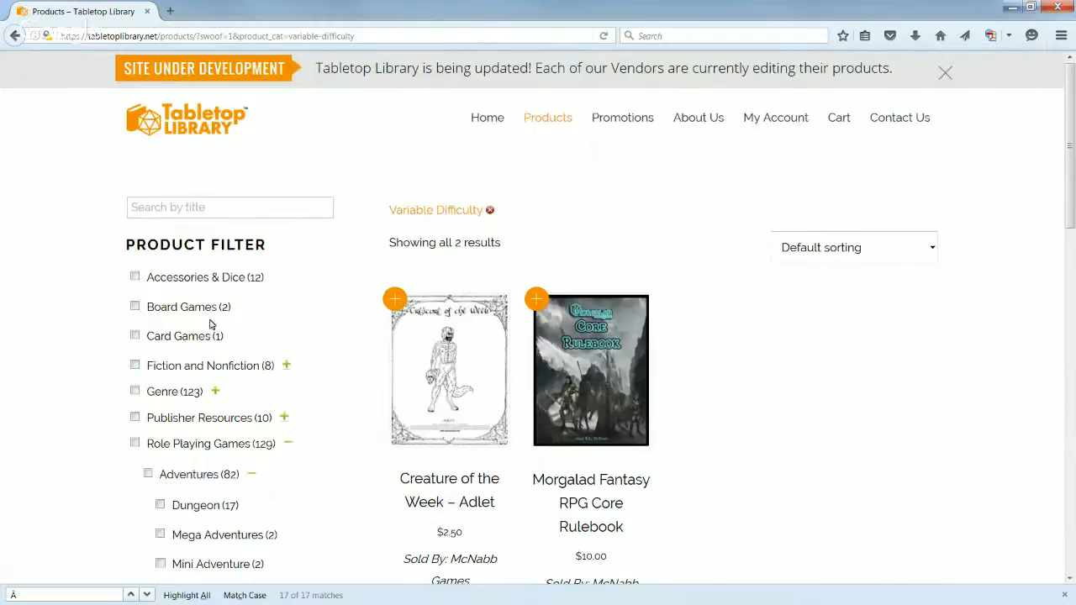
# Remove the active Variable Difficulty filter through its label above the product results
pyautogui.scroll(-2, 234, 413)
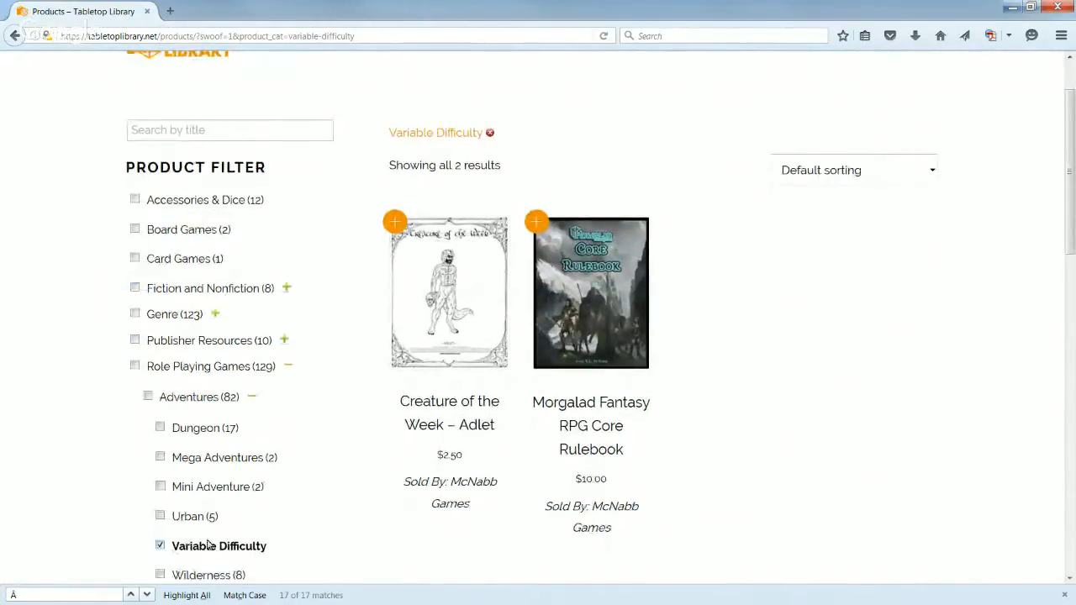
pyautogui.scroll(2, 370, 471)
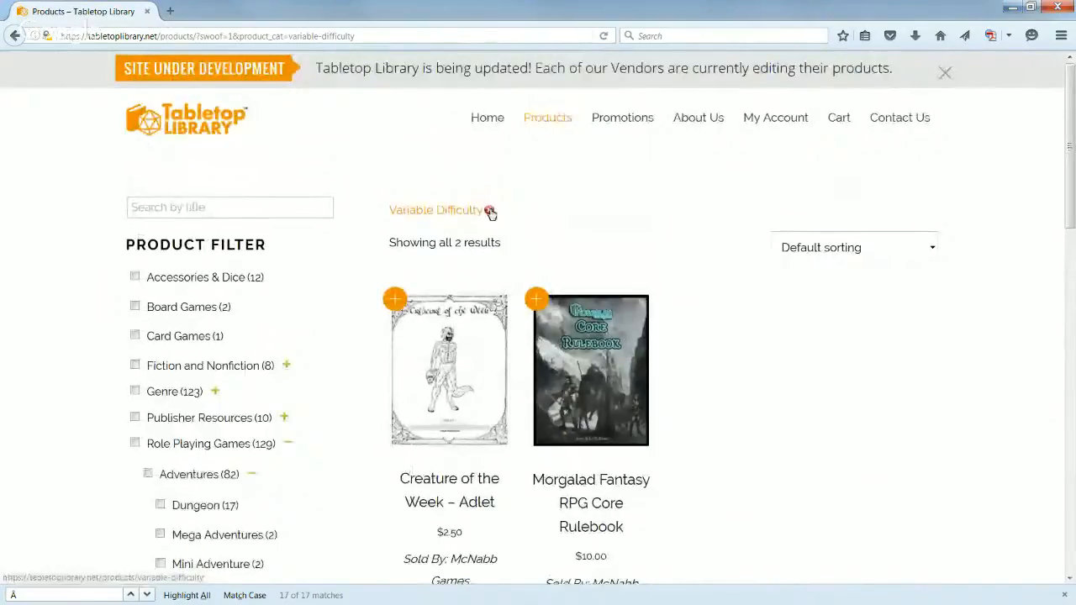
pyautogui.click(489, 213)
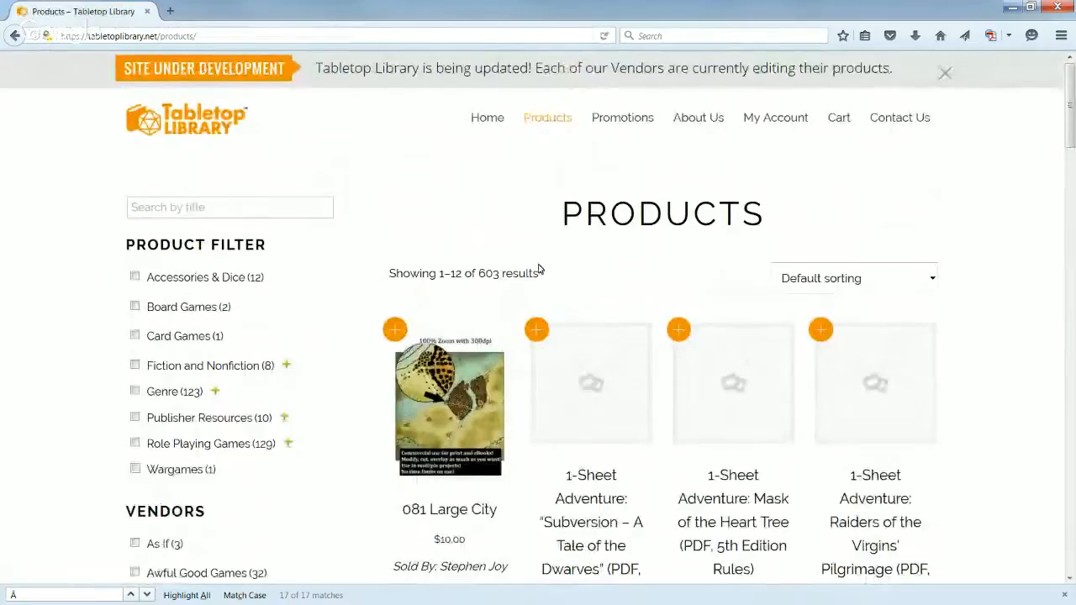
# Open the Promotions page, review the three email subscription offers, and place the cursor in the Daily Deals email field
pyautogui.click(613, 119)
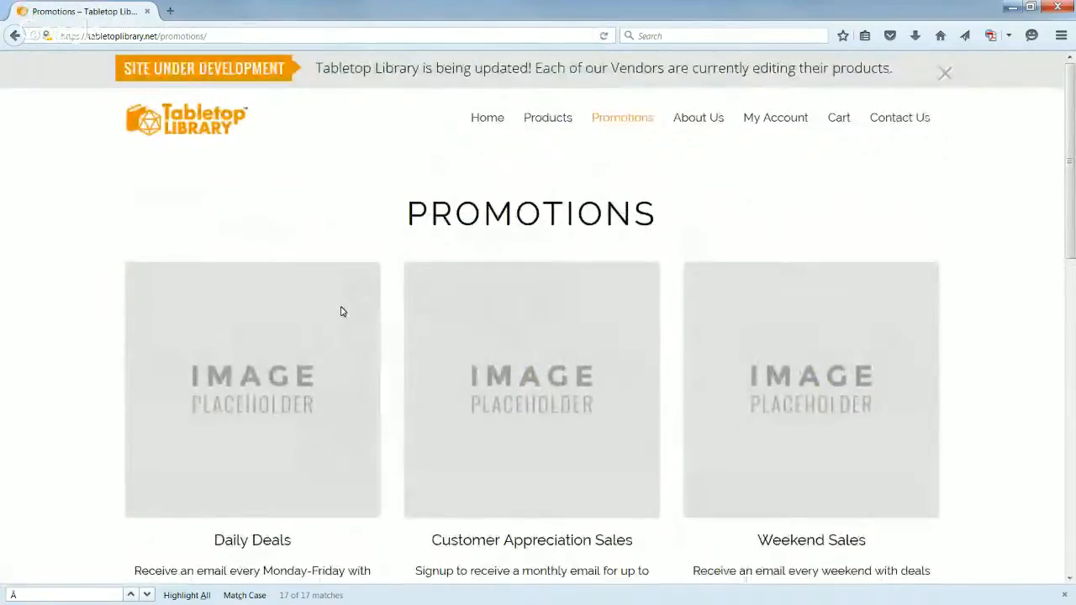
pyautogui.scroll(-4, 341, 312)
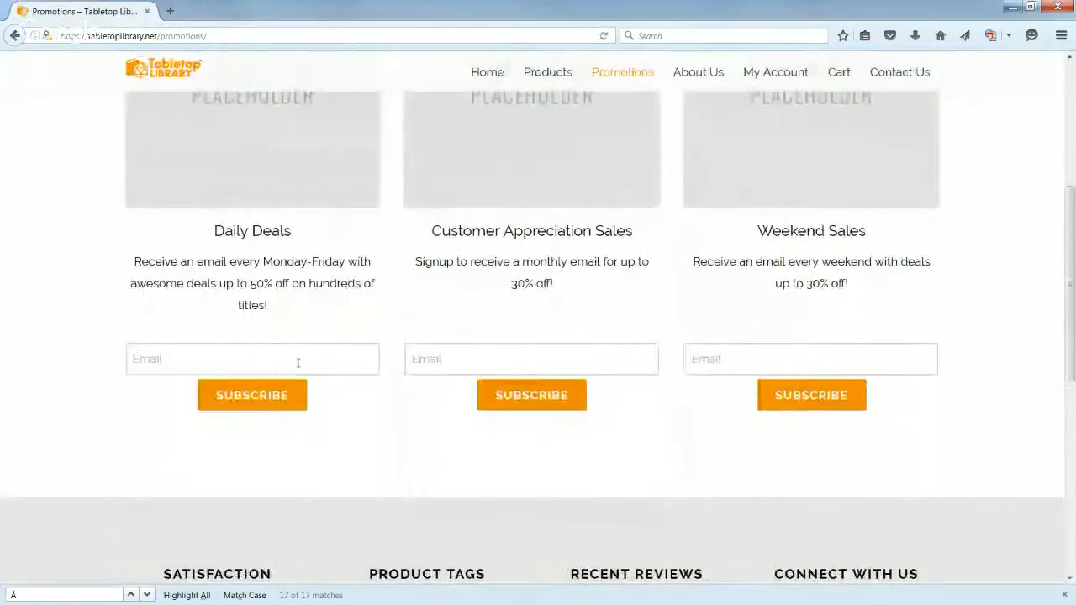
pyautogui.scroll(1, 298, 363)
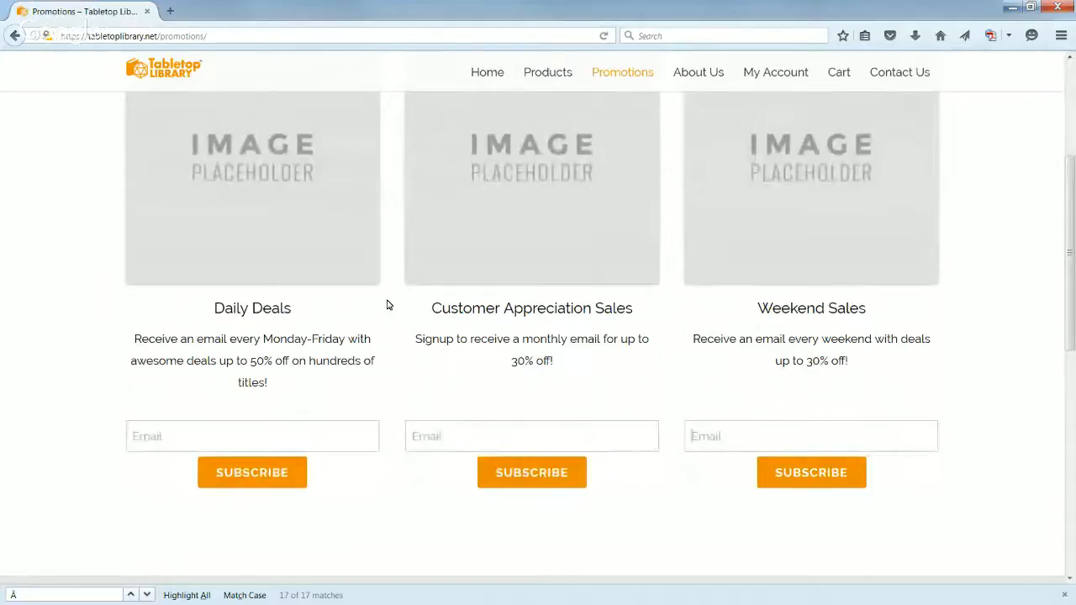
pyautogui.click(278, 424)
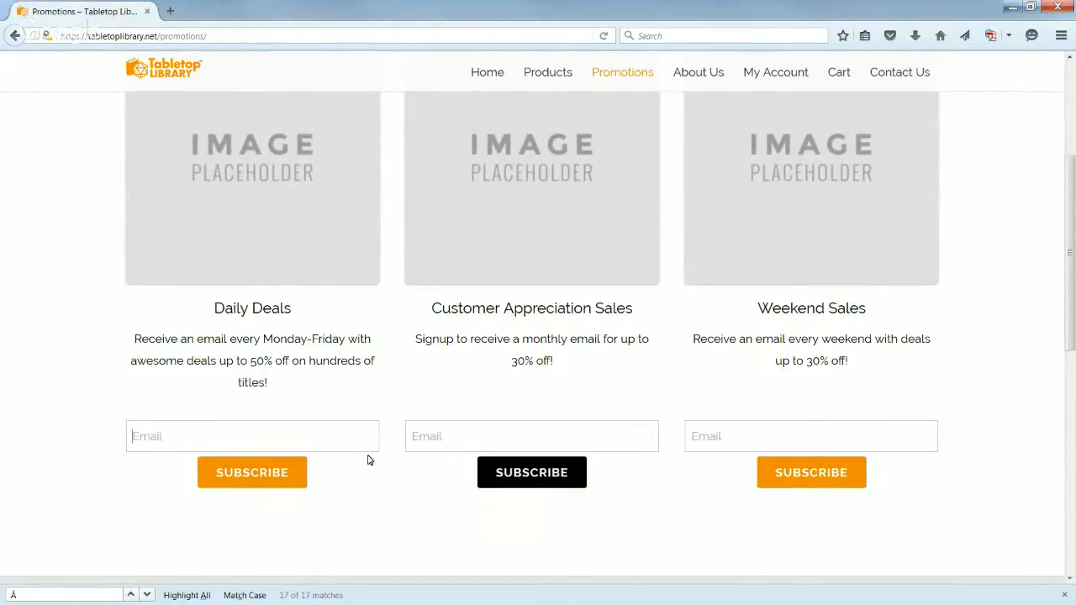
# Tour the storefront's Home, Products, About Us and My Account pages in turn
pyautogui.scroll(5, 534, 545)
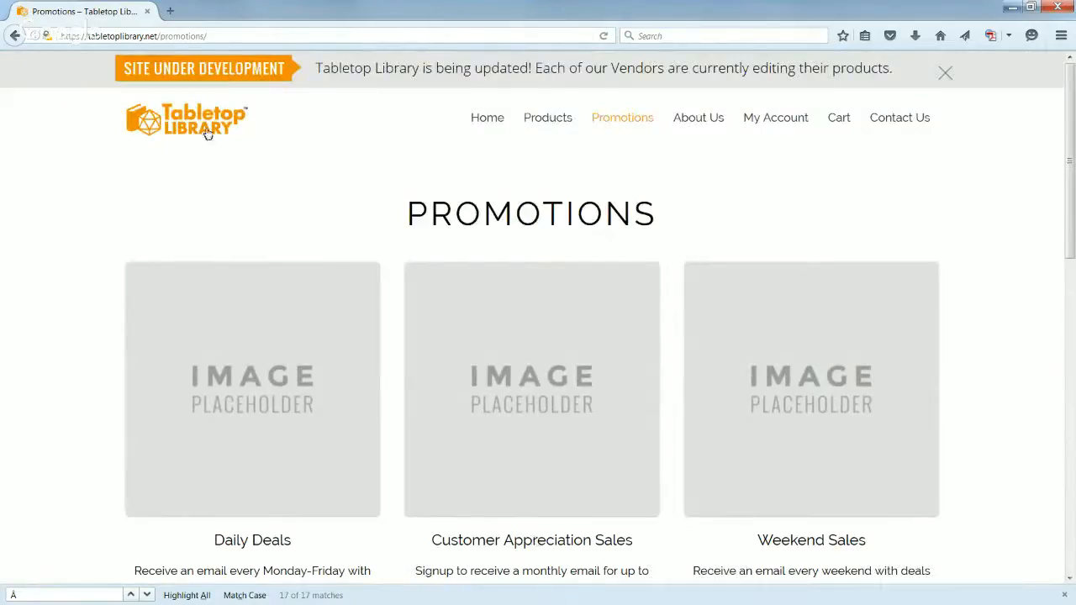
pyautogui.click(208, 134)
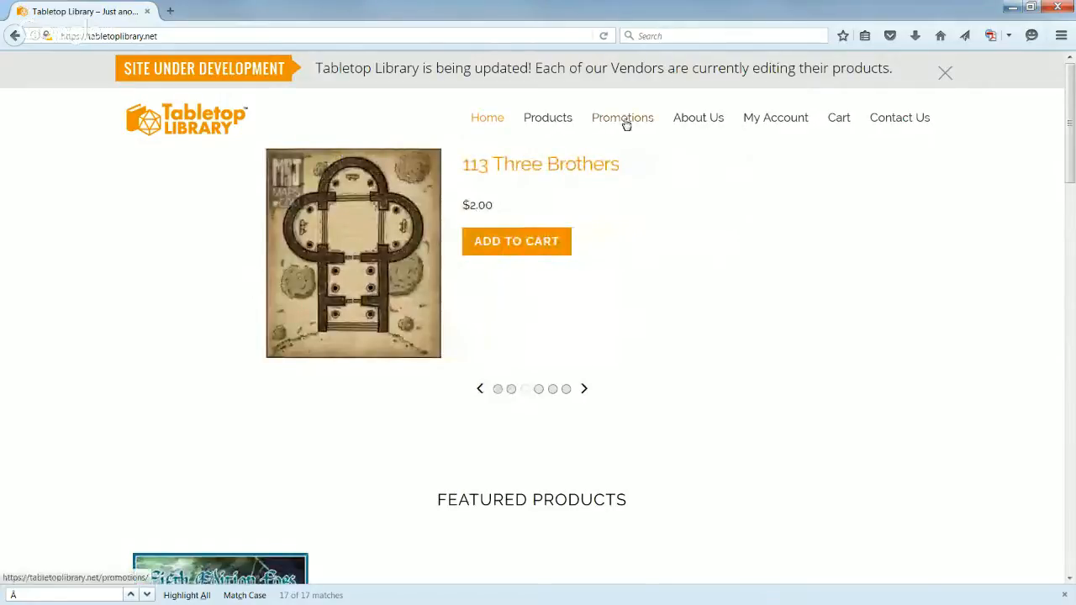
pyautogui.click(540, 119)
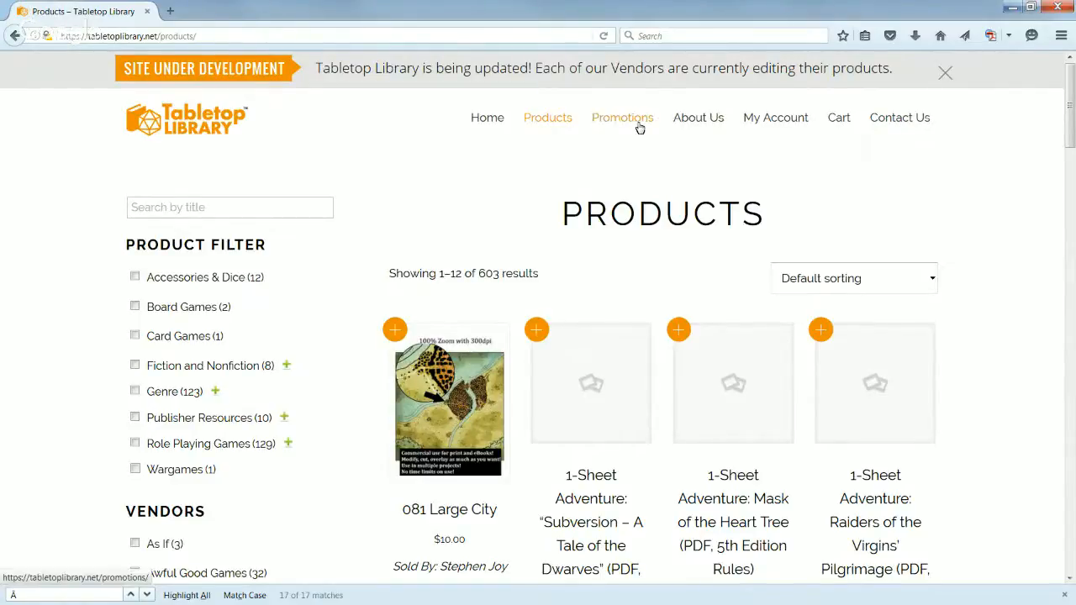
pyautogui.click(693, 126)
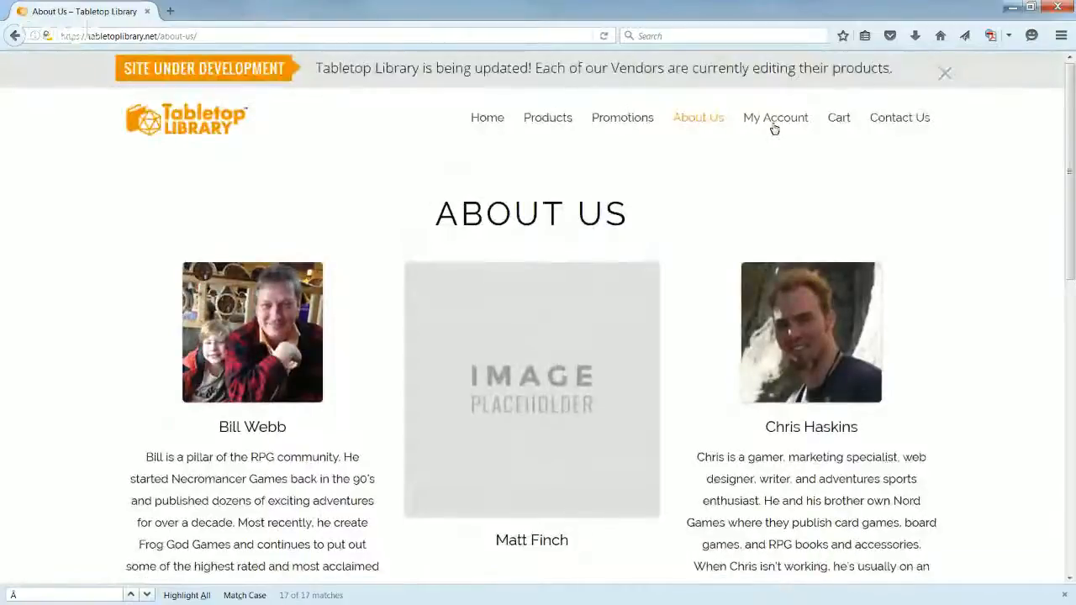
pyautogui.click(774, 122)
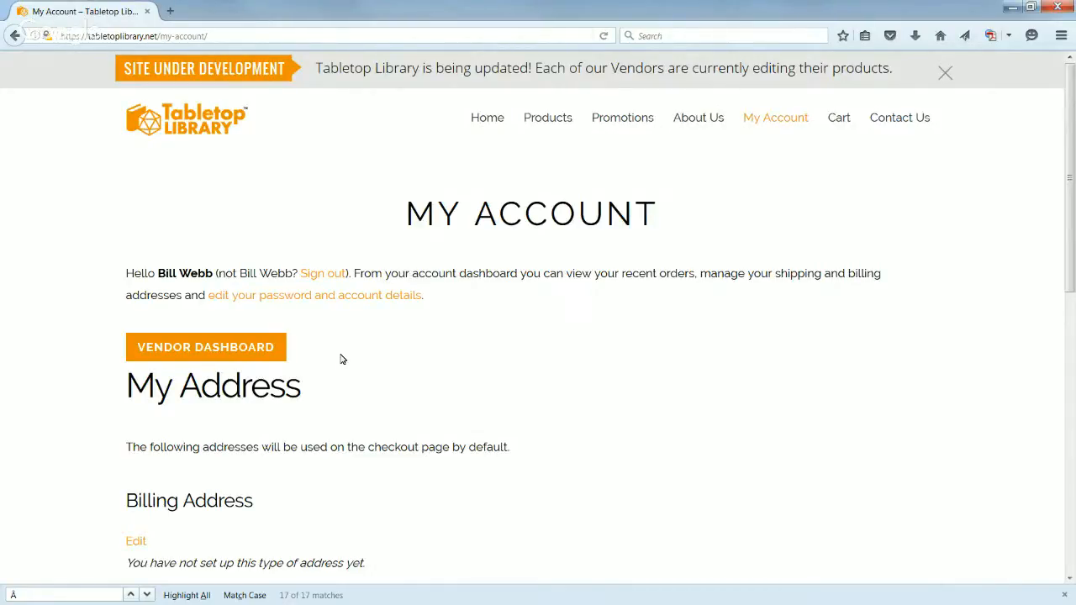
# Return to the home page and skim its product sections, finishing at the product slider in the page's opening section
pyautogui.click(204, 108)
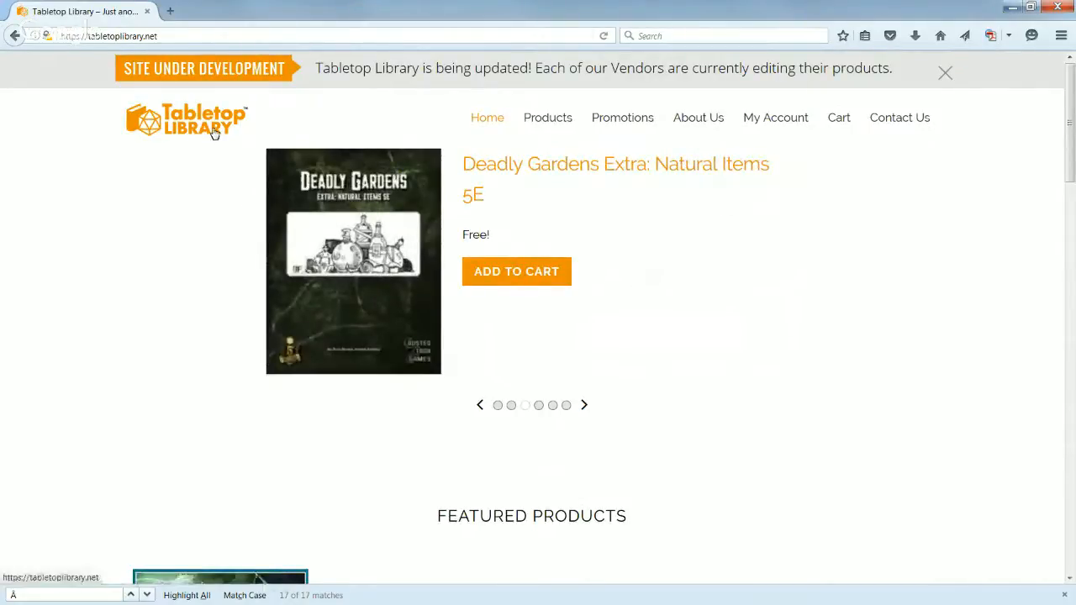
pyautogui.scroll(-6, 547, 317)
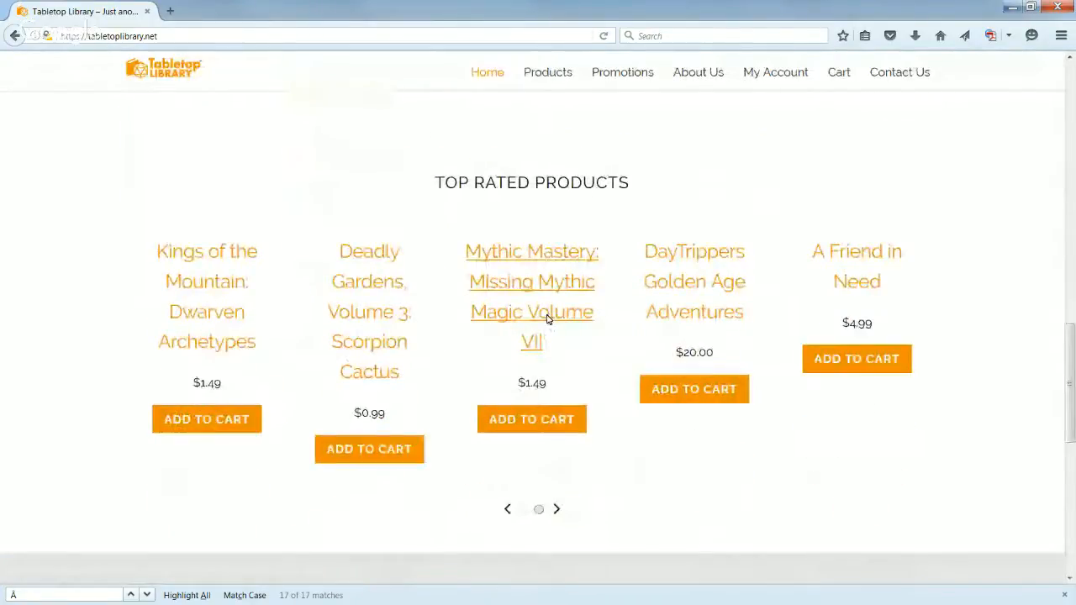
pyautogui.scroll(-2, 576, 368)
pyautogui.scroll(8, 577, 368)
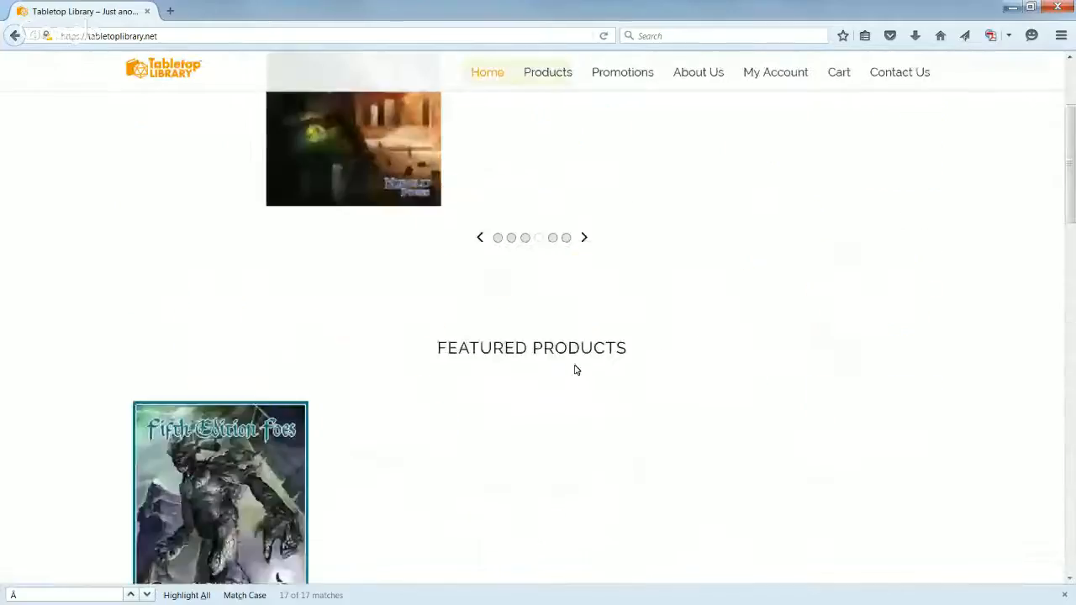
pyautogui.scroll(3, 577, 369)
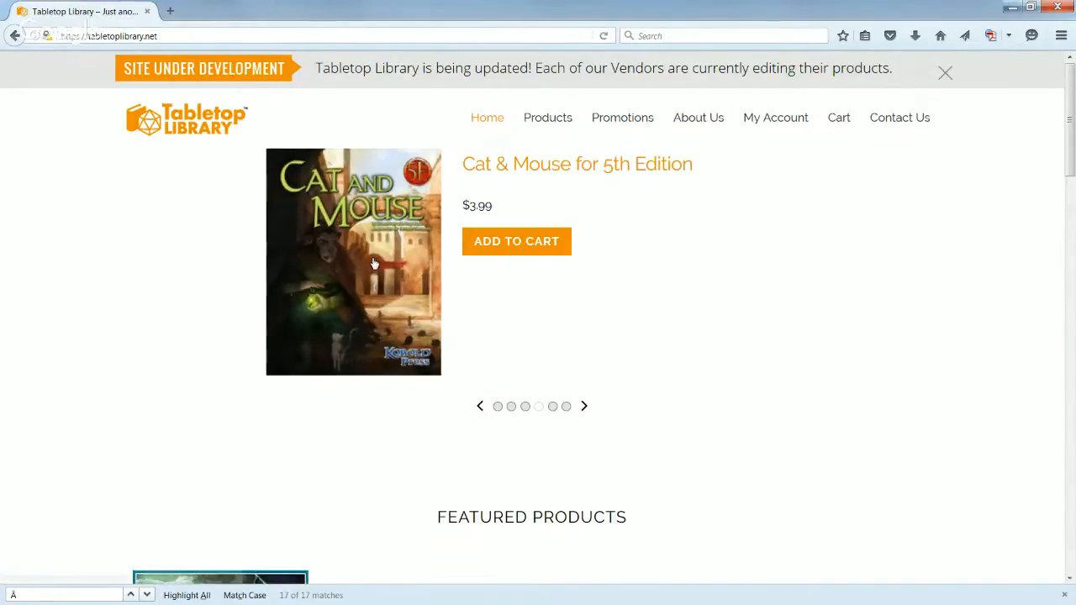
# Examine the Featured Products section and the rotating product slider beneath it on the home page
pyautogui.scroll(-3, 406, 252)
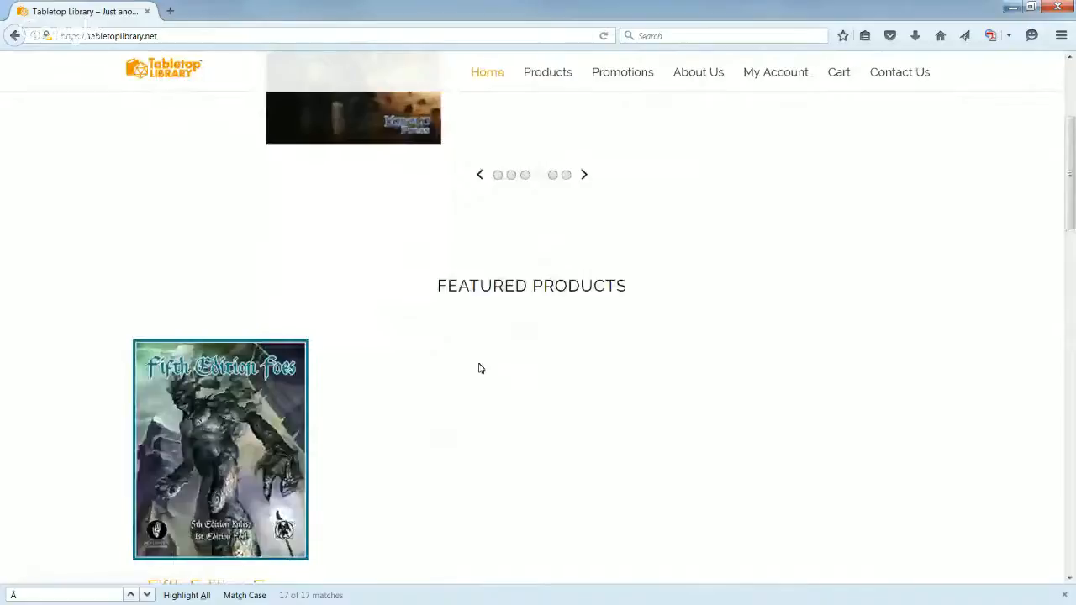
pyautogui.scroll(-2, 480, 368)
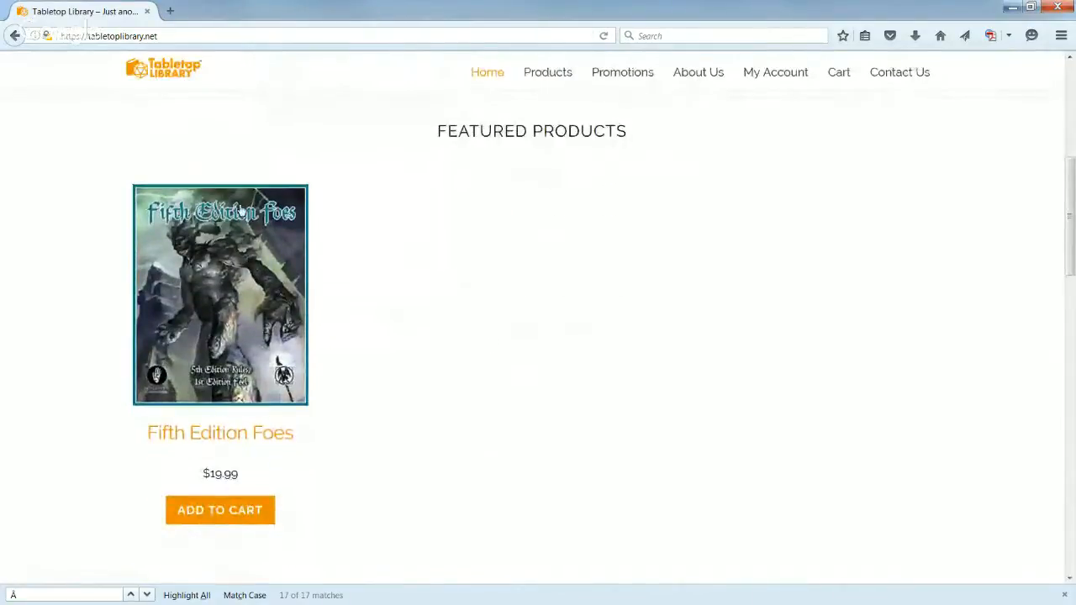
pyautogui.scroll(-2, 314, 325)
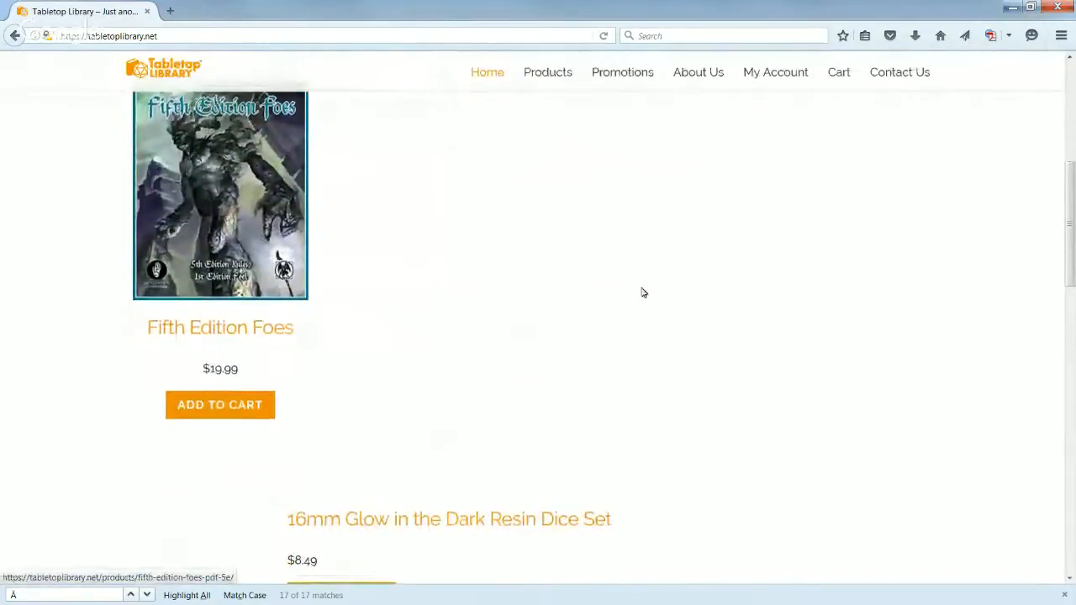
pyautogui.scroll(1, 641, 303)
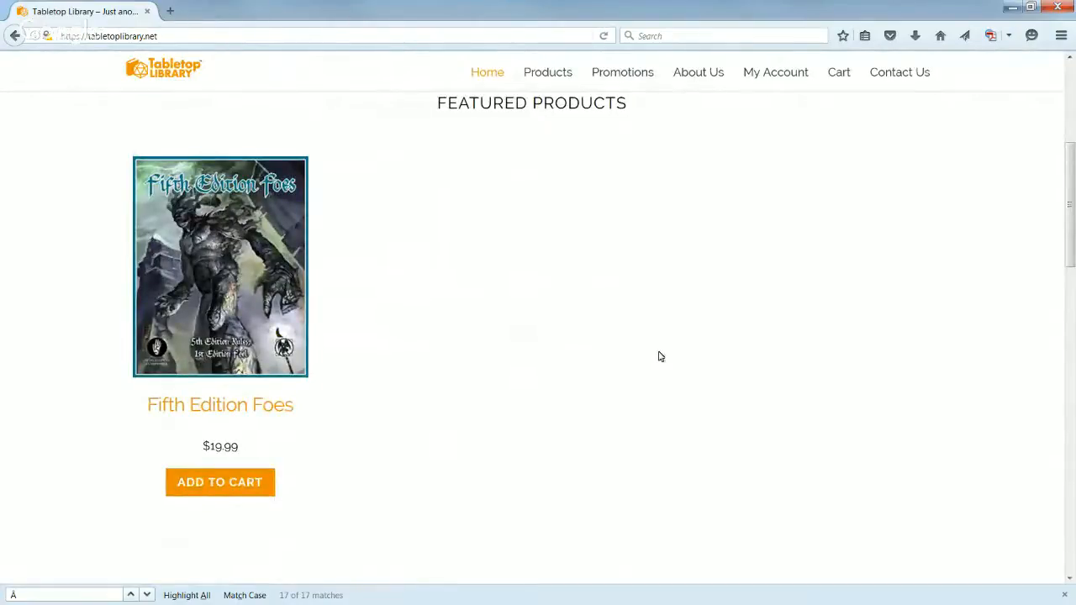
pyautogui.scroll(-5, 660, 357)
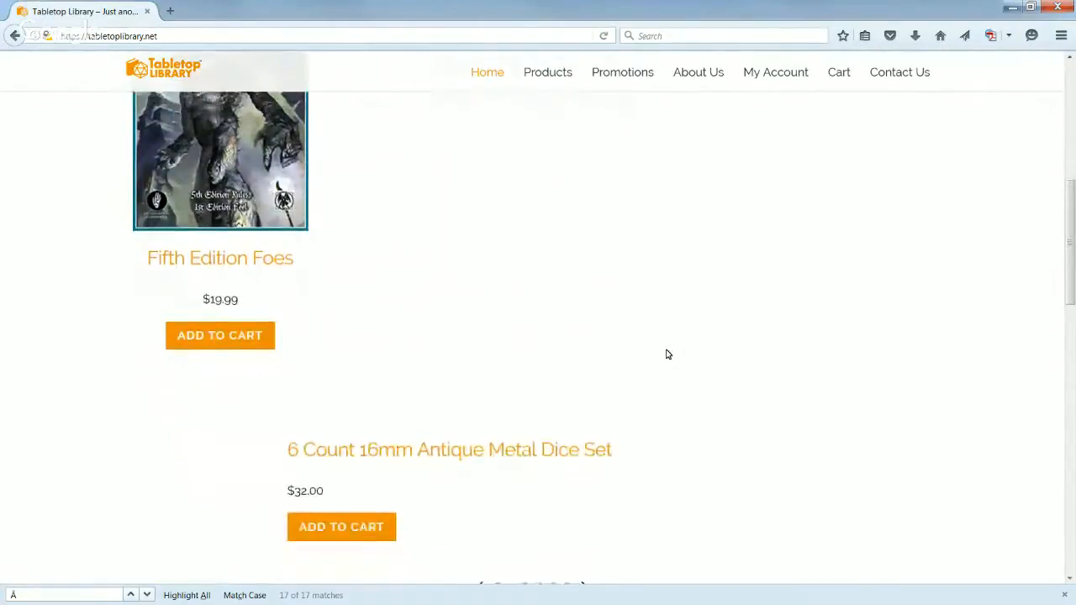
pyautogui.scroll(-2, 660, 365)
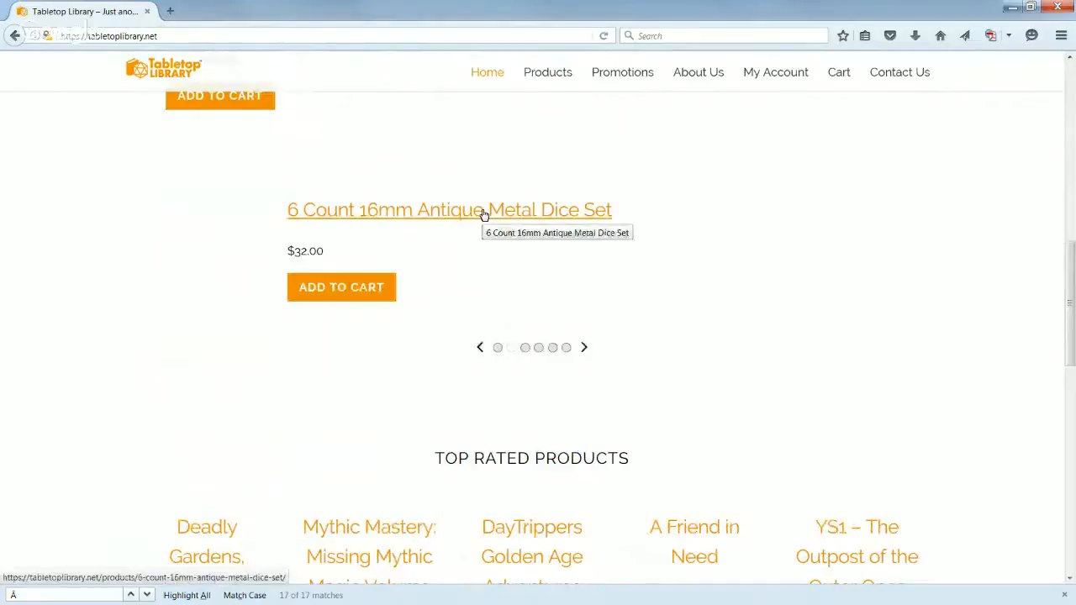
# Examine the titles and prices in the home page's Top Rated Products carousel
pyautogui.scroll(-3, 484, 214)
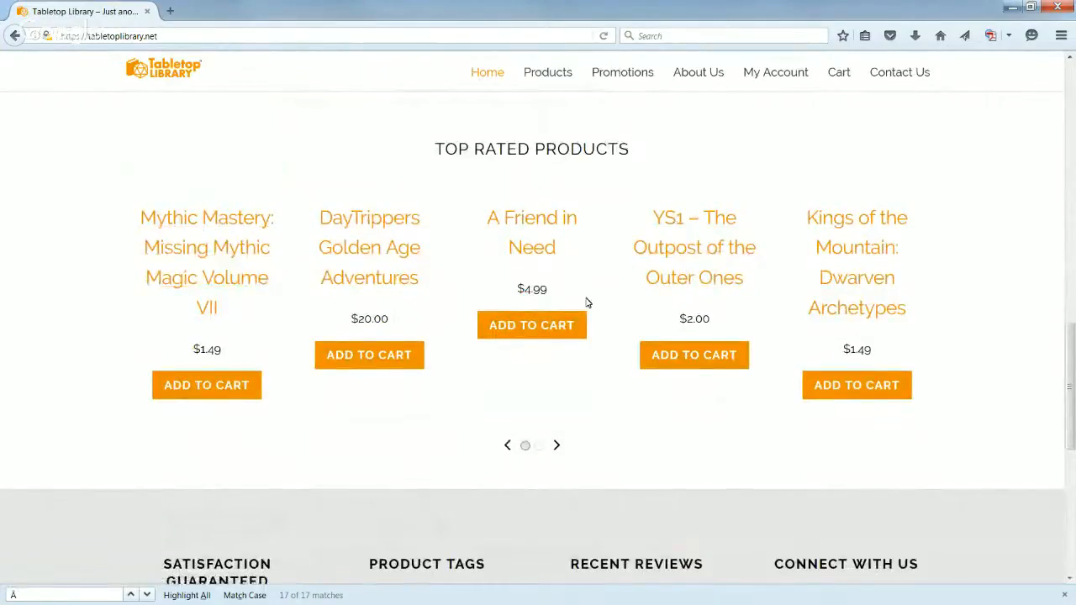
pyautogui.scroll(-1, 588, 304)
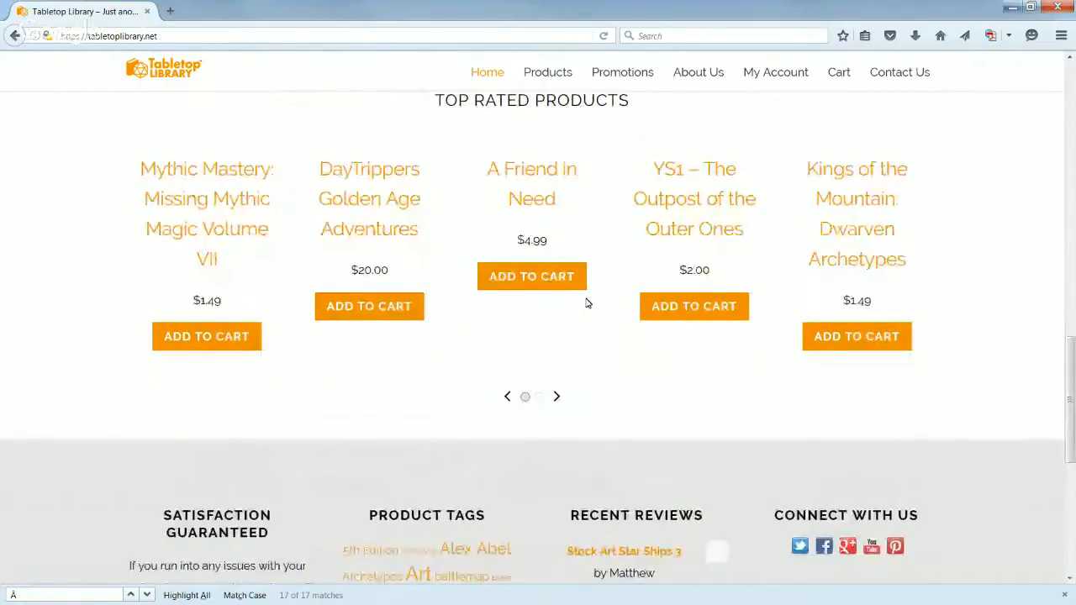
pyautogui.scroll(3, 587, 303)
pyautogui.scroll(1, 367, 374)
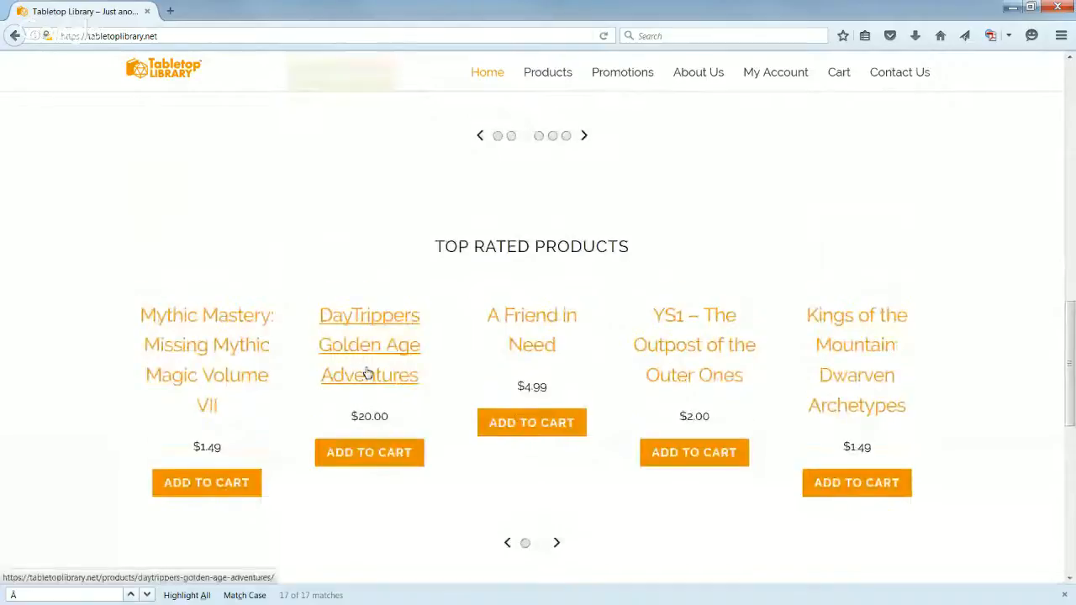
# Examine the footer's satisfaction guarantee, product tags and recent reviews sections
pyautogui.scroll(-5, 435, 412)
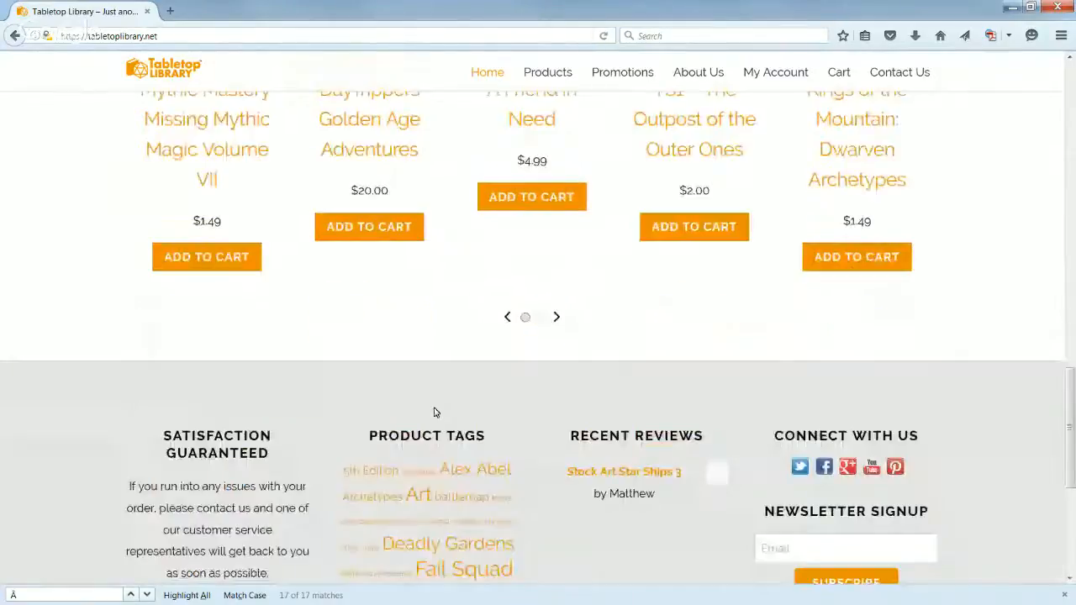
pyautogui.scroll(-5, 435, 412)
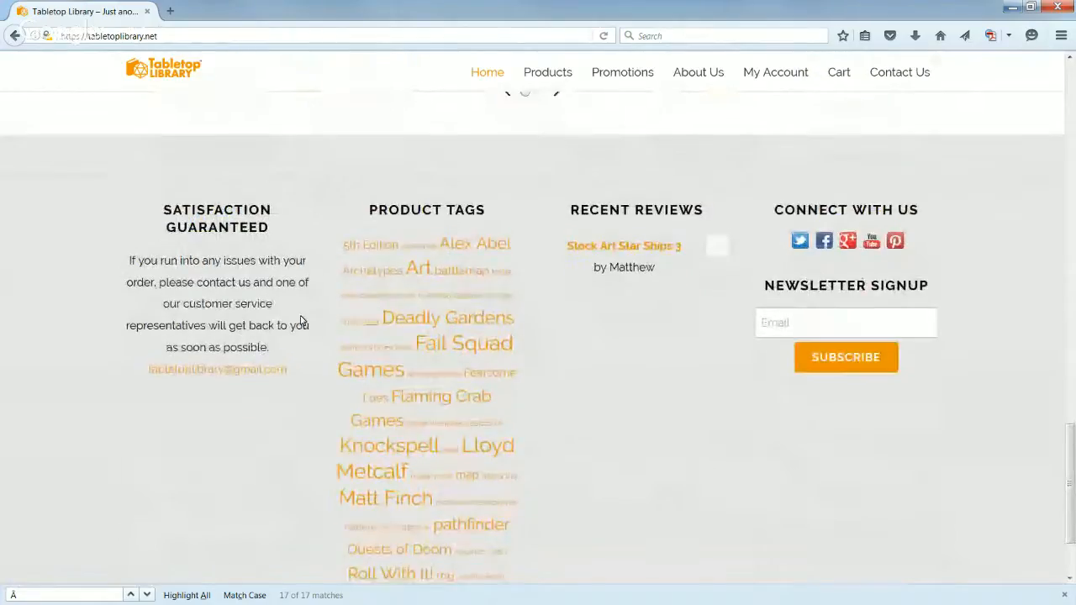
pyautogui.scroll(1, 186, 259)
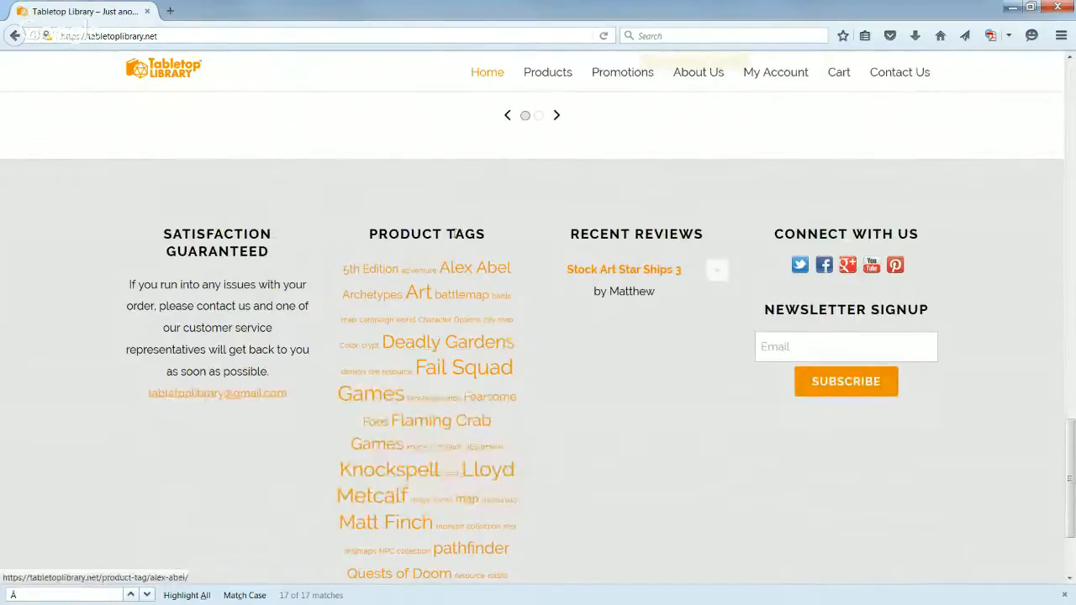
pyautogui.scroll(-2, 481, 274)
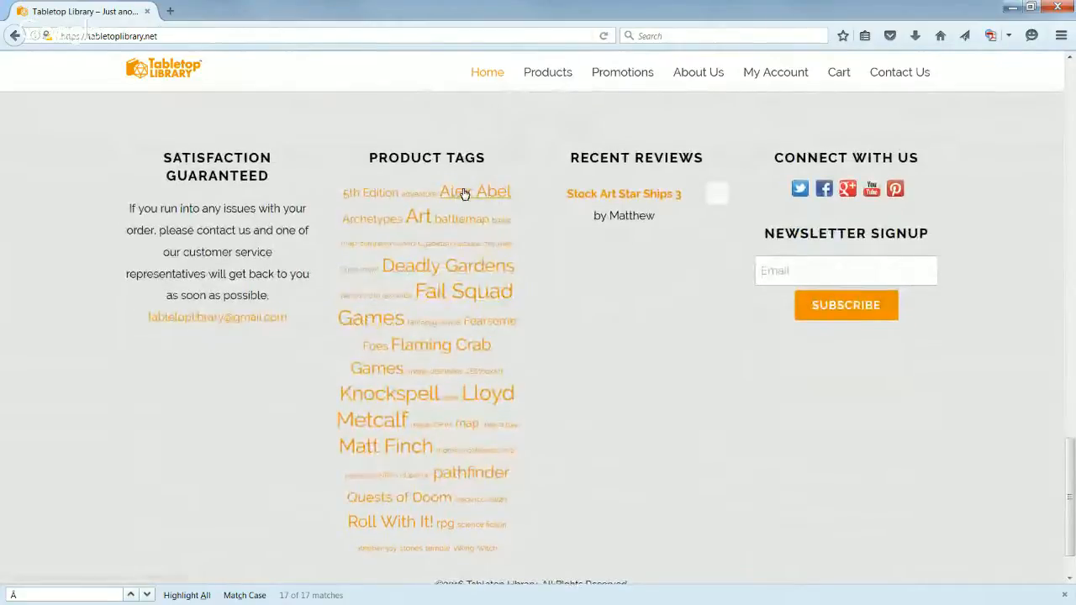
pyautogui.scroll(3, 462, 199)
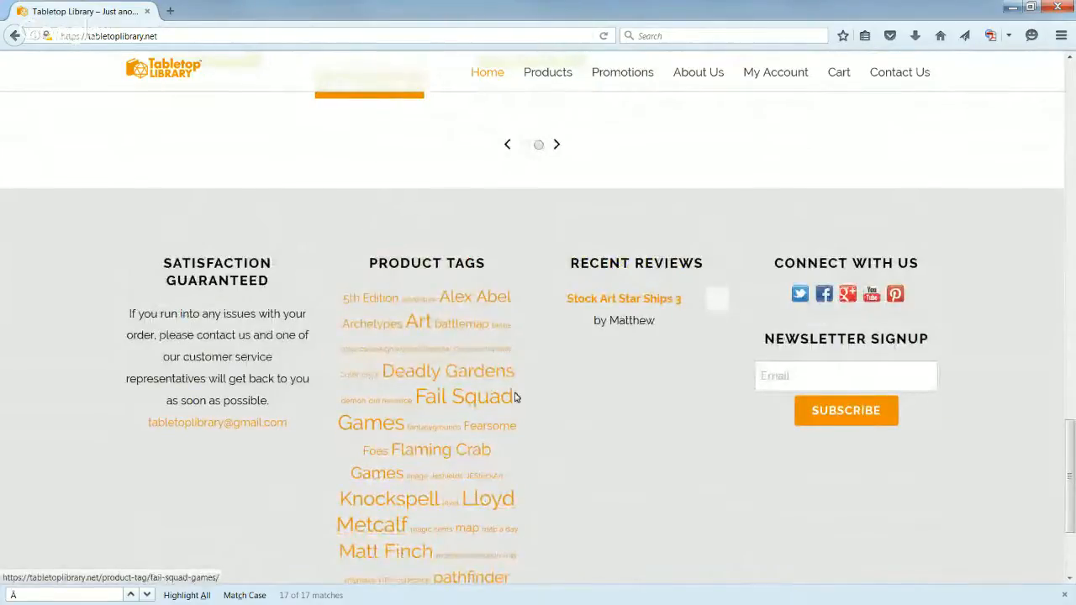
pyautogui.scroll(-3, 564, 372)
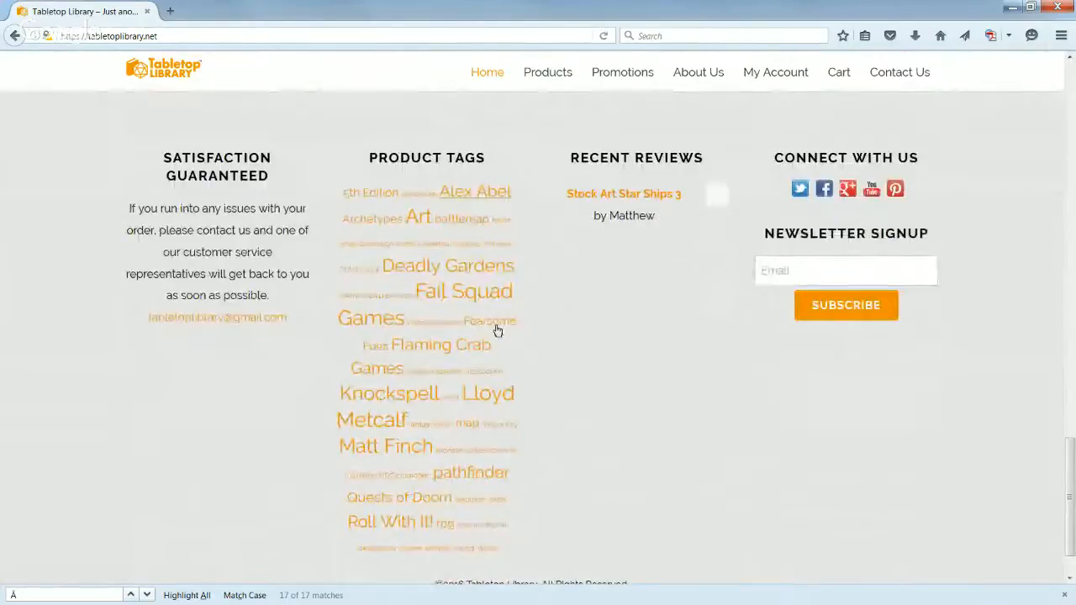
pyautogui.scroll(-2, 471, 337)
pyautogui.scroll(2, 647, 395)
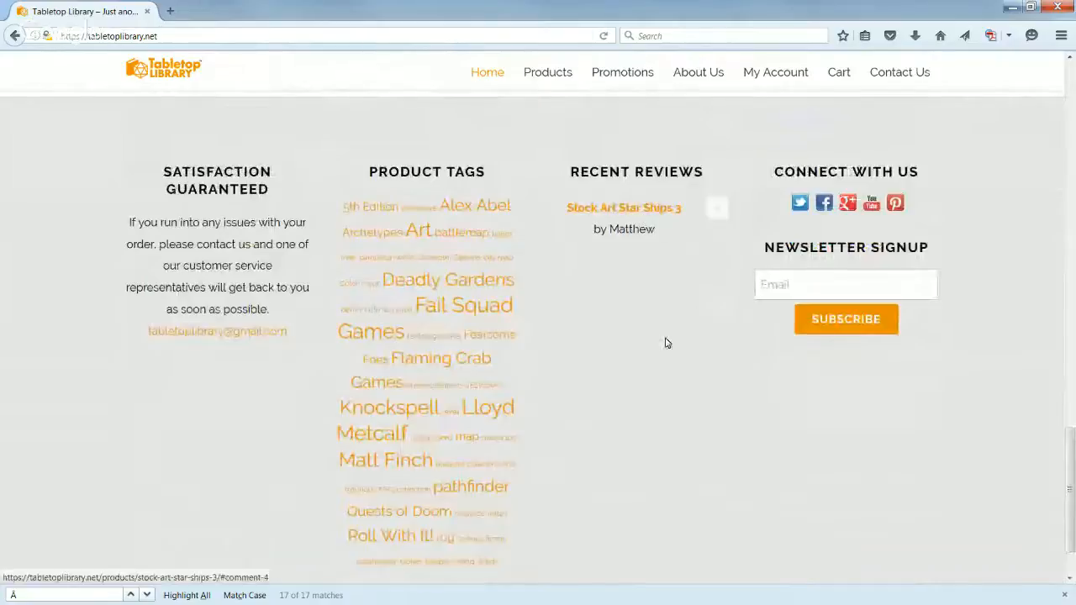
# Place the cursor in the footer's Newsletter Signup email field and look over the rest of the footer
pyautogui.scroll(1, 793, 513)
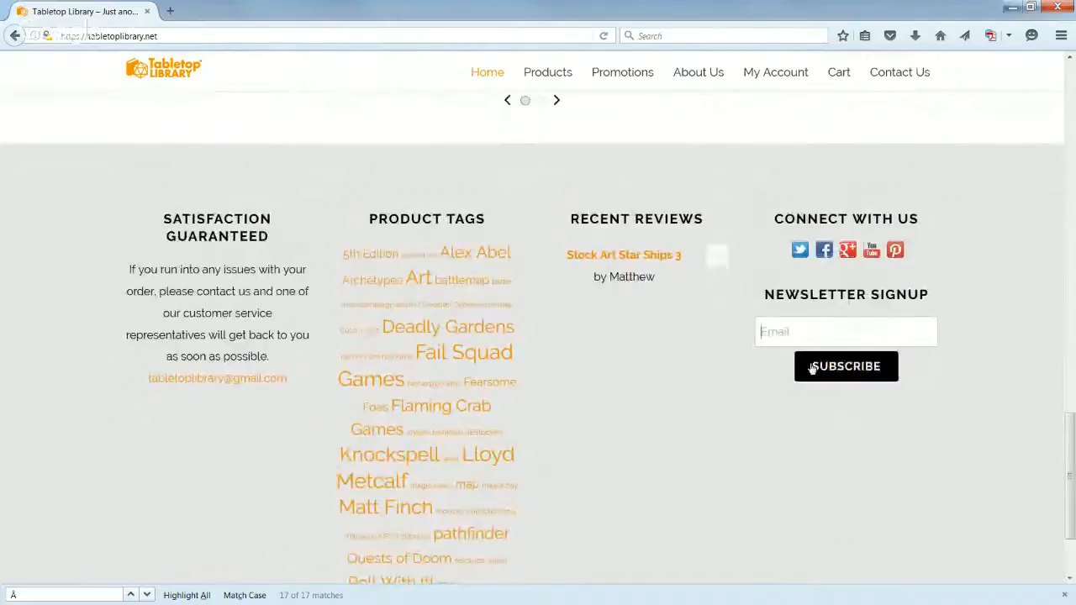
pyautogui.click(795, 329)
pyautogui.scroll(1, 795, 328)
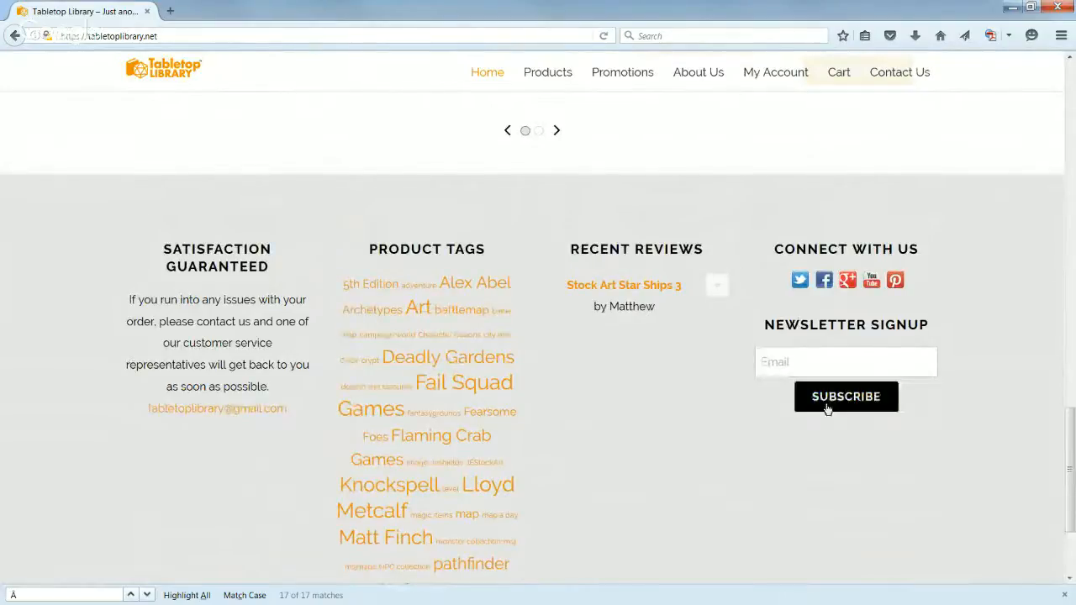
pyautogui.scroll(-3, 728, 513)
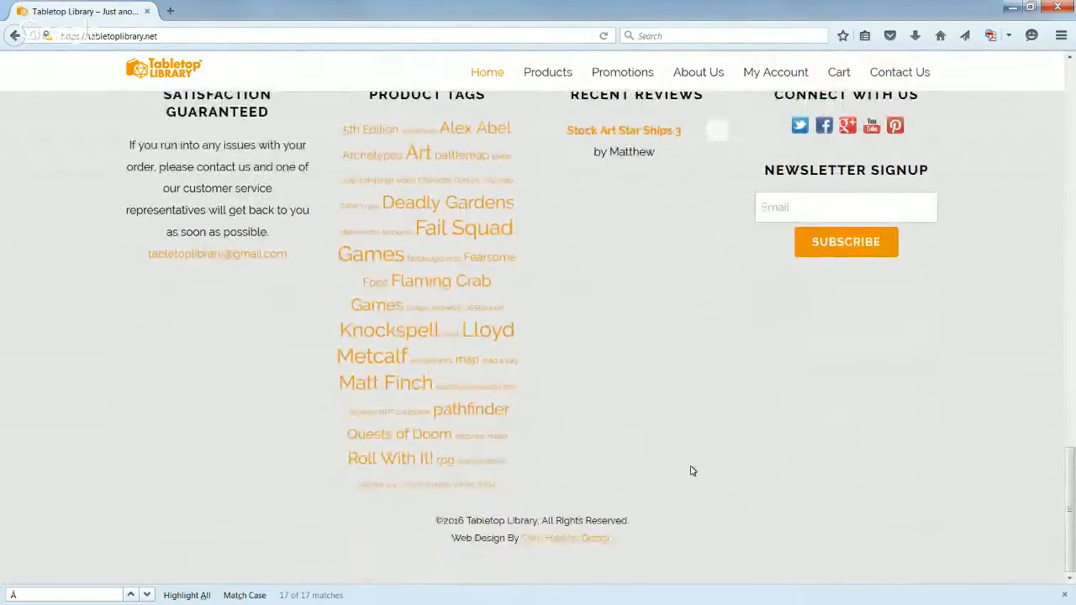
# Go back to the start of the home page and reload it through the site logo
pyautogui.scroll(5, 691, 471)
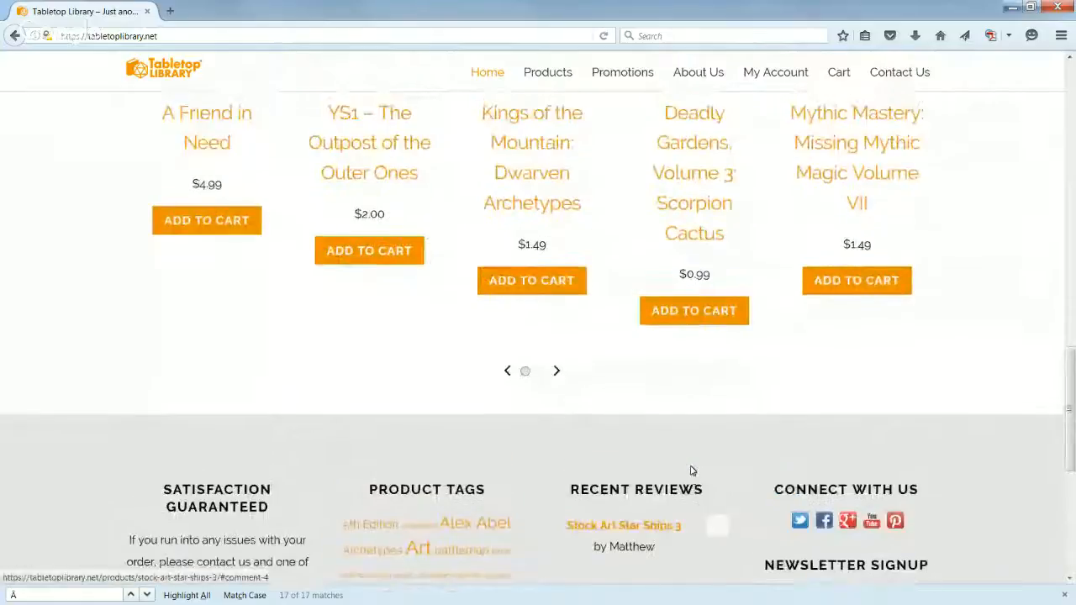
pyautogui.scroll(15, 691, 471)
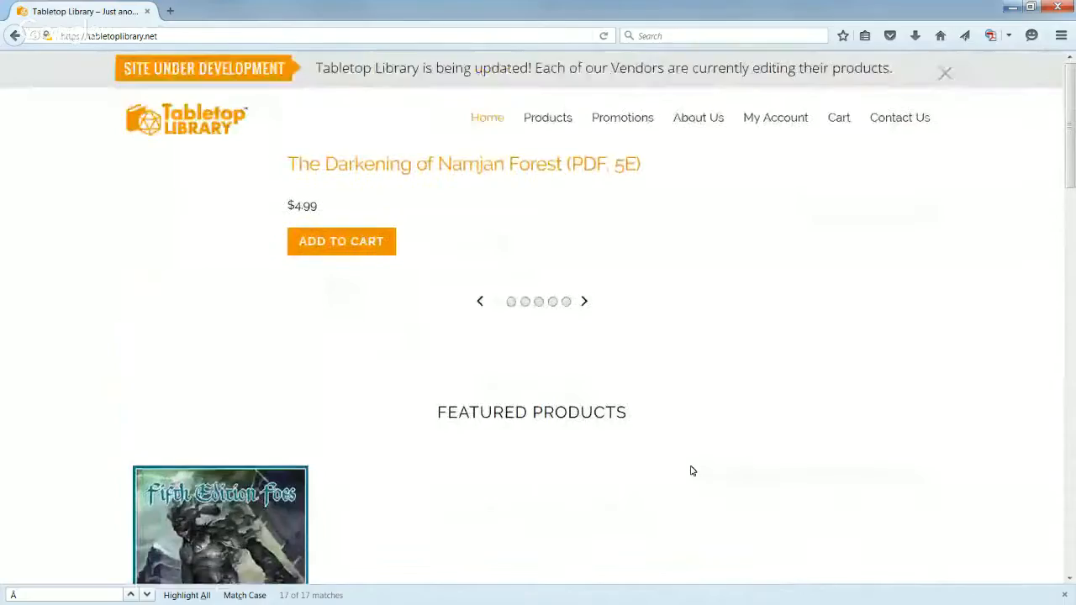
pyautogui.click(195, 130)
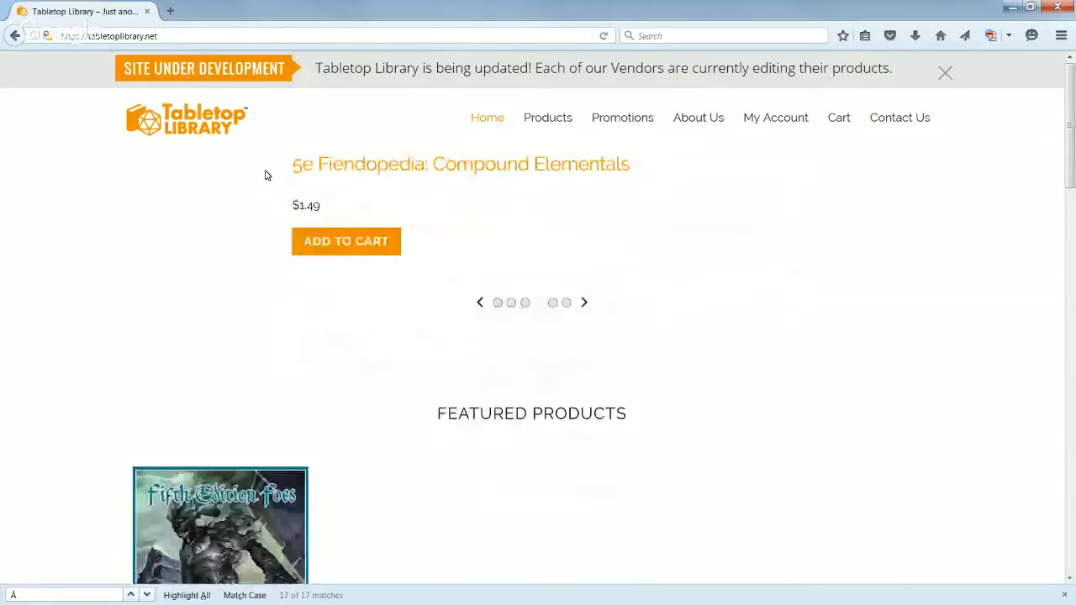
pyautogui.moveTo(697, 120)
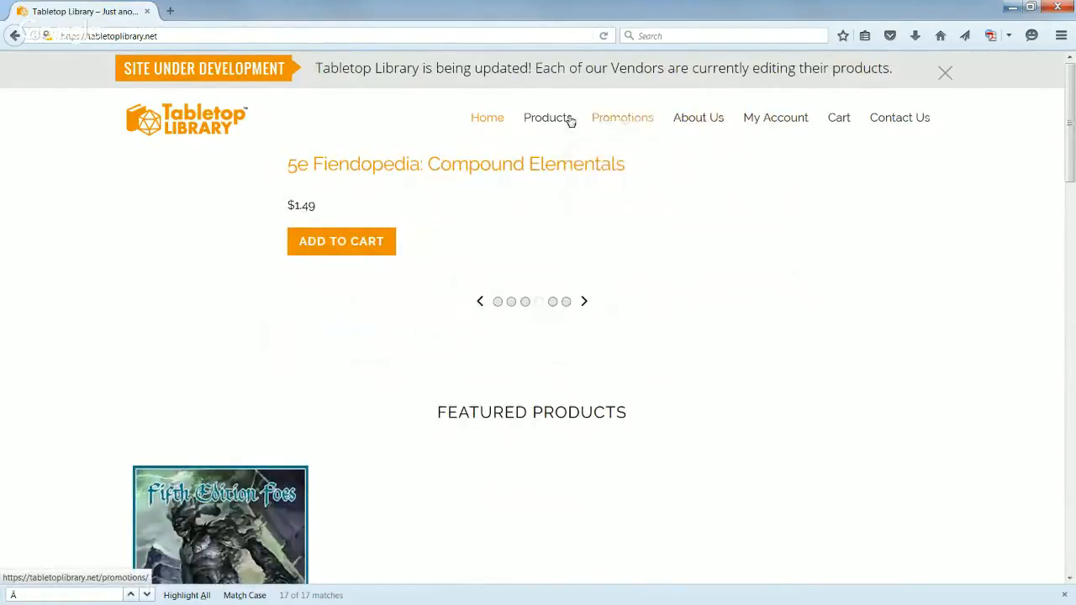
pyautogui.moveTo(555, 121)
pyautogui.click(224, 123)
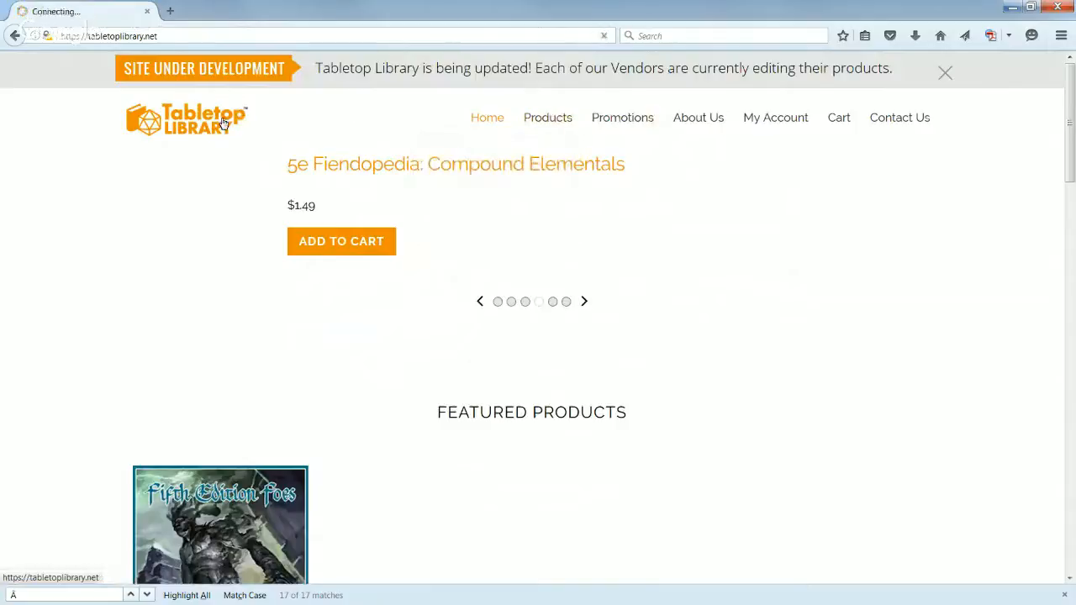